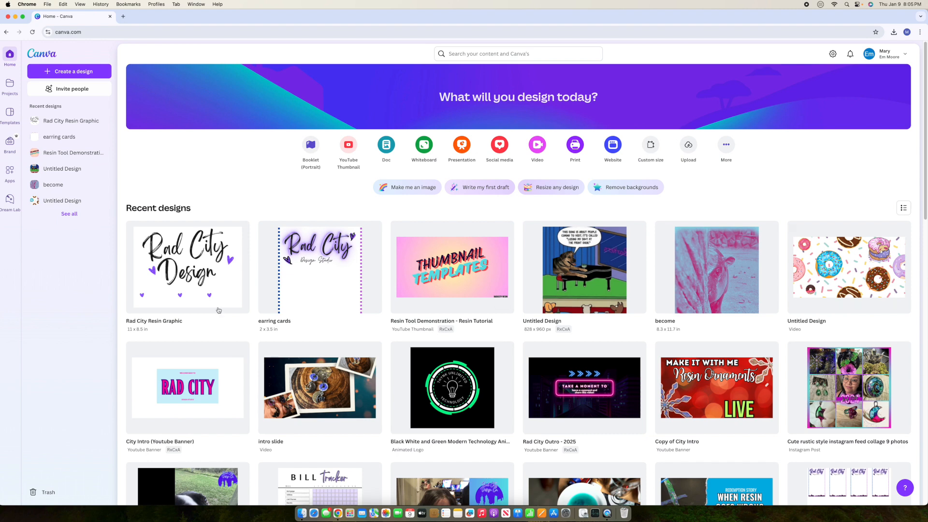
Step: Open the 'earring cards' design from Recent designs on the Canva home page
{"action": "left_click", "coordinate": [307, 286]}
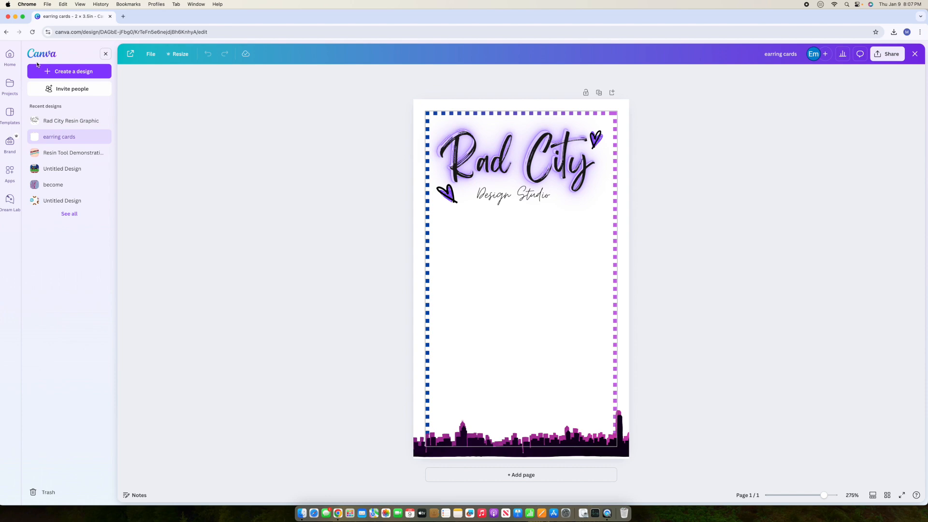
Step: Create a new blank Logo design at 500 × 500 px
{"action": "left_click", "coordinate": [69, 73]}
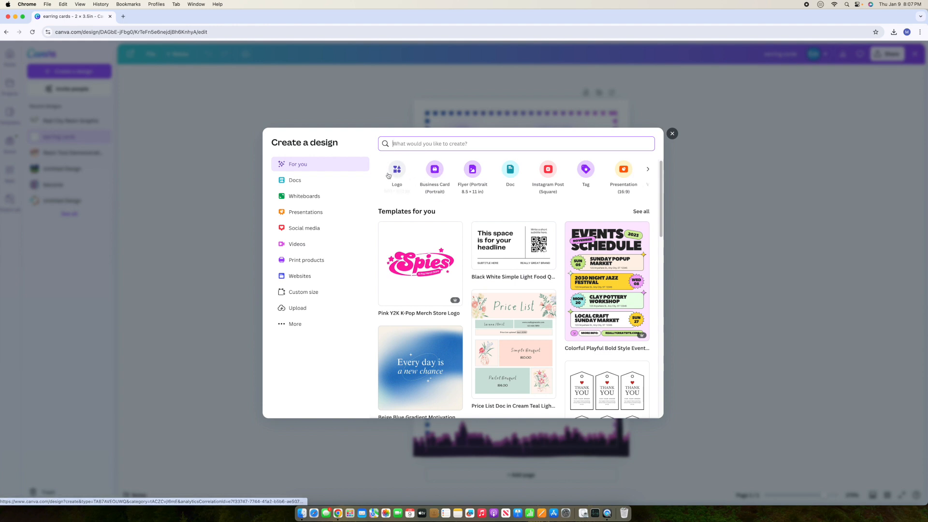
{"action": "left_click", "coordinate": [648, 172]}
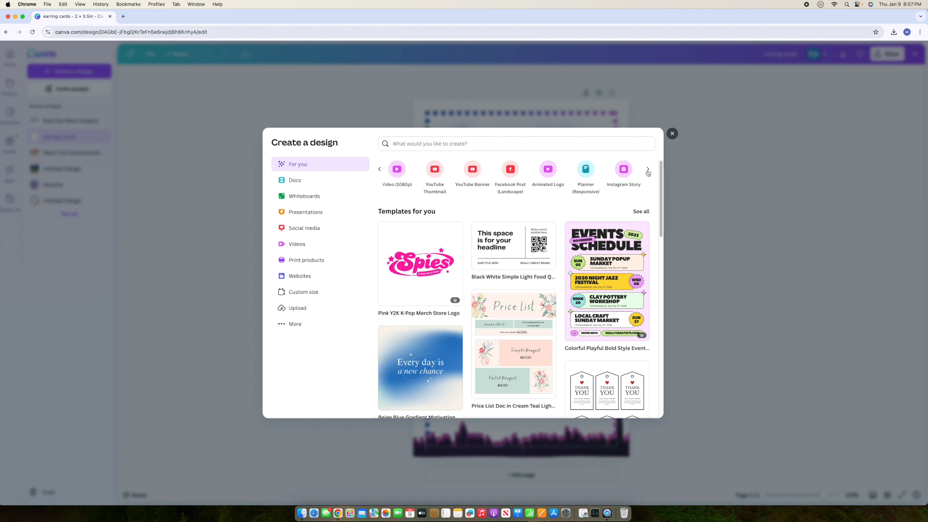
{"action": "left_click", "coordinate": [379, 171]}
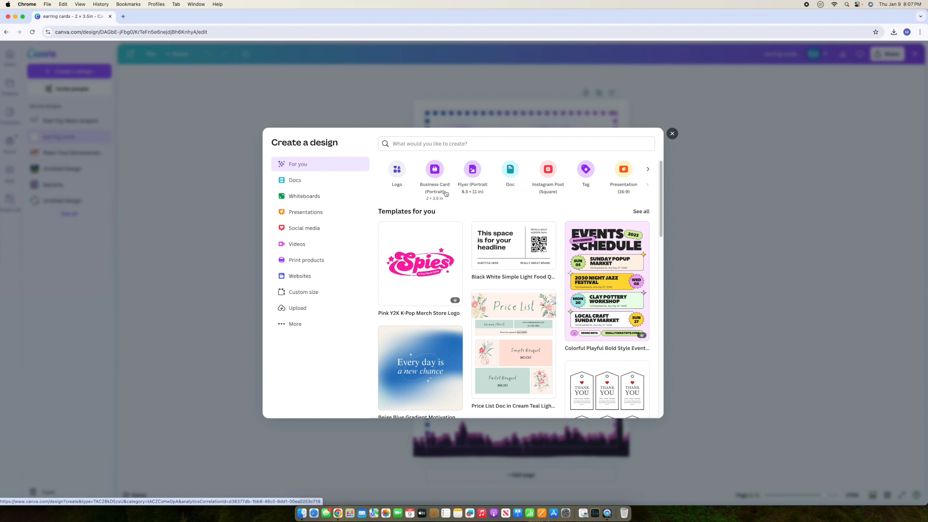
{"action": "left_click", "coordinate": [397, 172]}
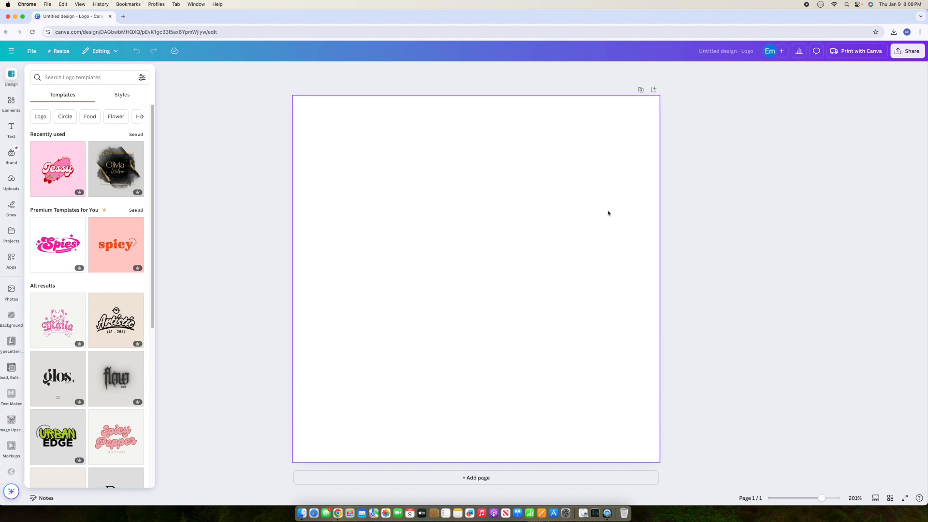
{"action": "left_click", "coordinate": [732, 52]}
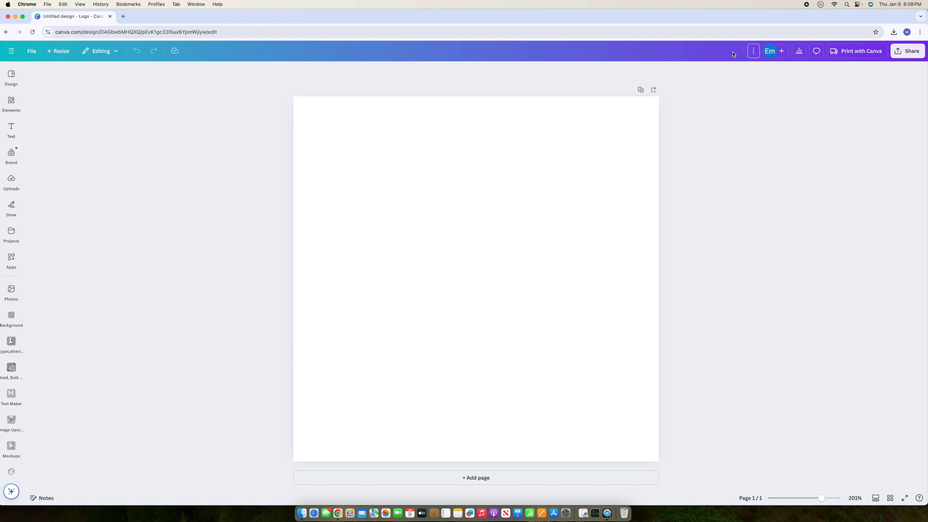
Step: Title the design 'Rad City Spring Logo' and apply the Olivia Wilson logo template
{"action": "type", "text": "Rad City Spring Logo"}
{"action": "left_click", "coordinate": [626, 196]}
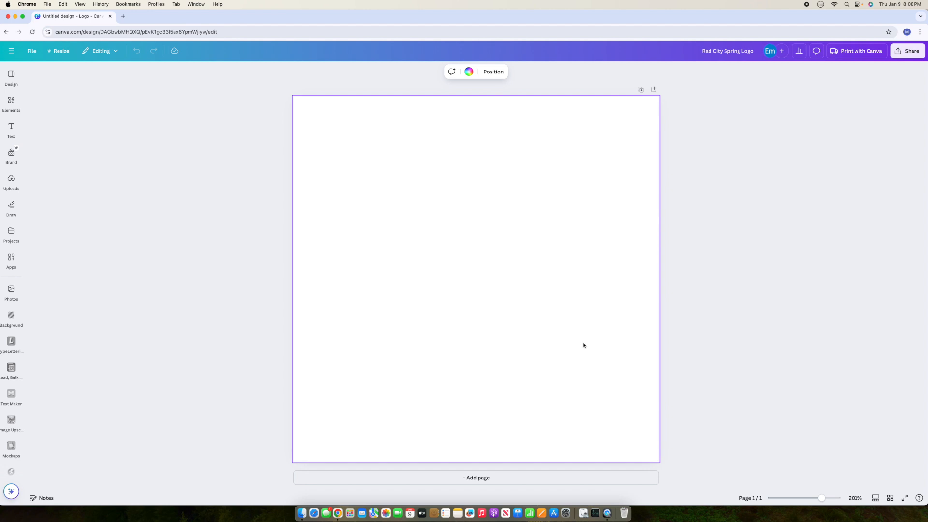
{"action": "left_click", "coordinate": [11, 76]}
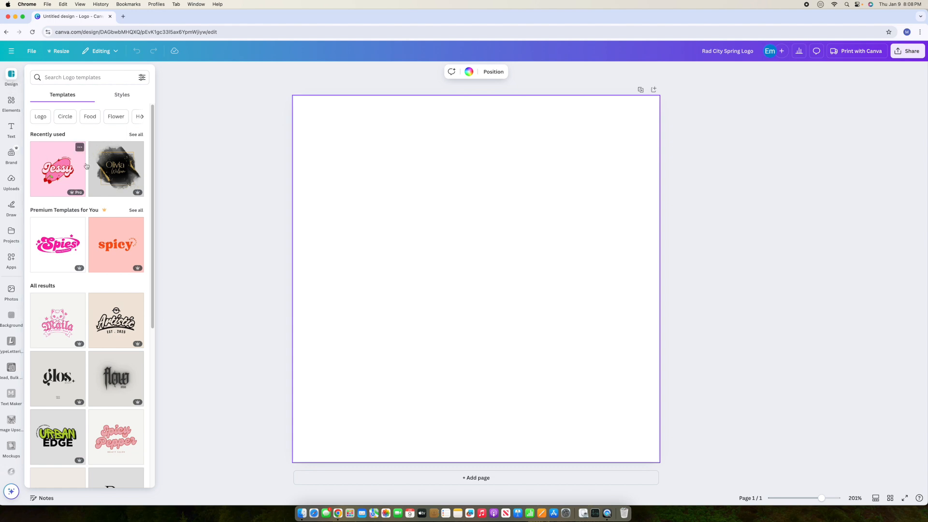
{"action": "left_click", "coordinate": [116, 169]}
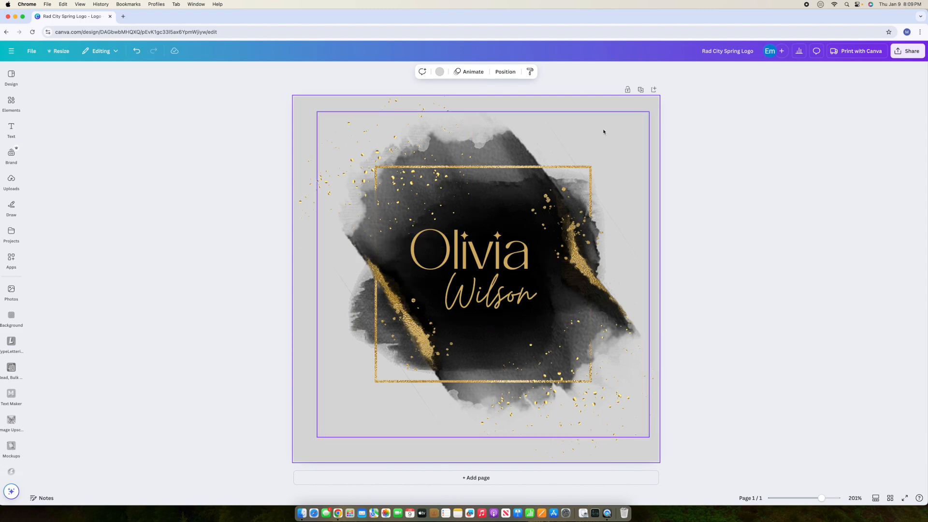
Step: Delete the watercolor background, gold sparkles and Olivia Wilson text, leaving an empty page
{"action": "left_click", "coordinate": [499, 148]}
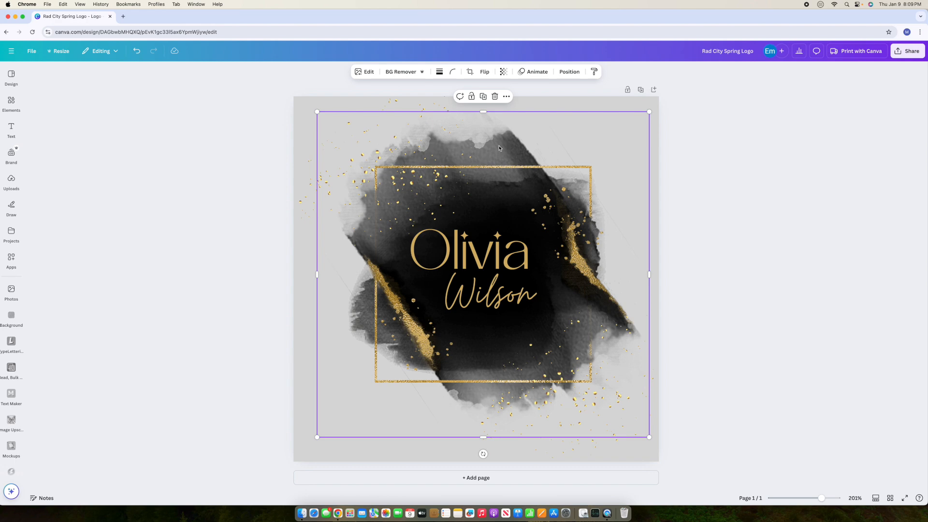
{"action": "key", "text": "Delete"}
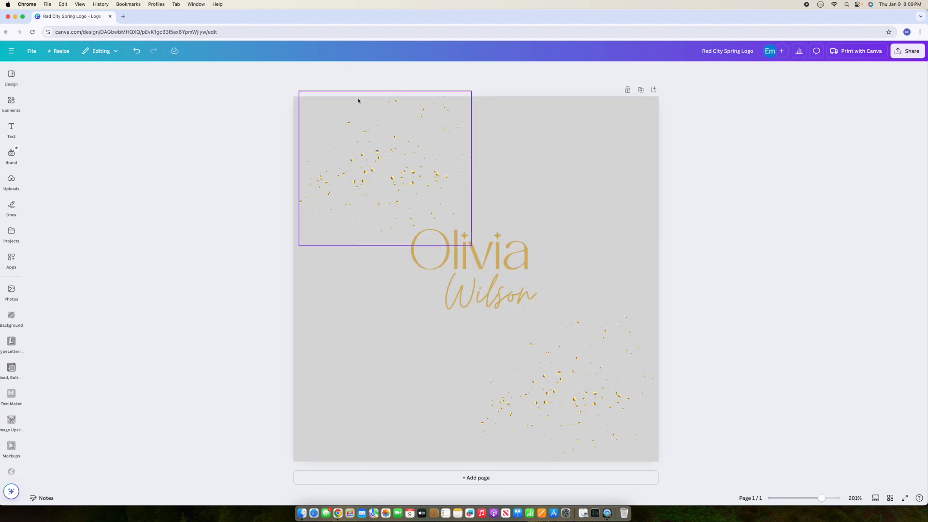
{"action": "left_click", "coordinate": [534, 372]}
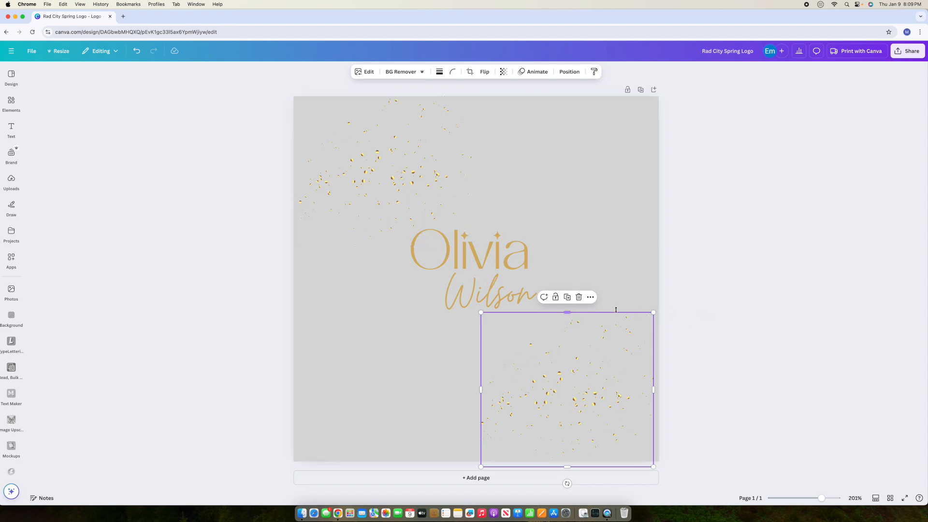
{"action": "left_click", "coordinate": [273, 212]}
{"action": "left_click_drag", "start_coordinate": [275, 105], "coordinate": [709, 451]}
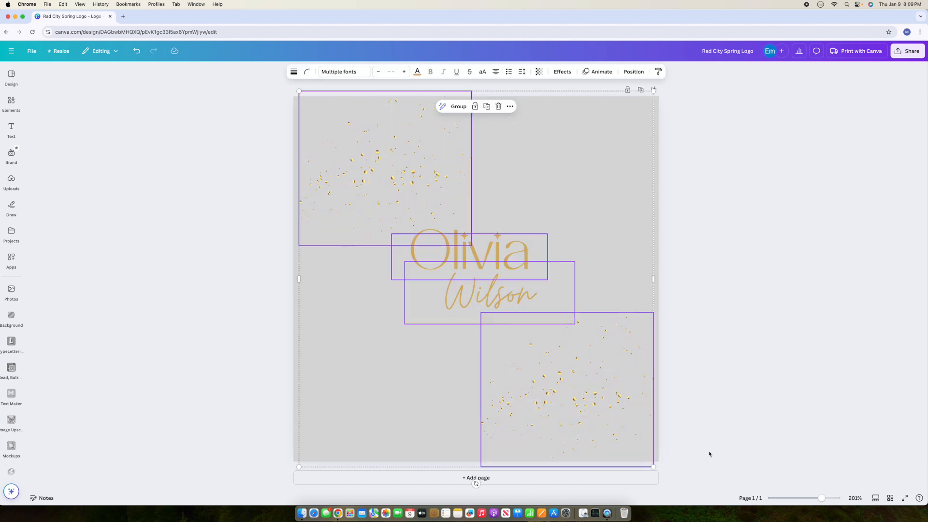
{"action": "key", "text": "Delete"}
{"action": "left_click", "coordinate": [357, 255]}
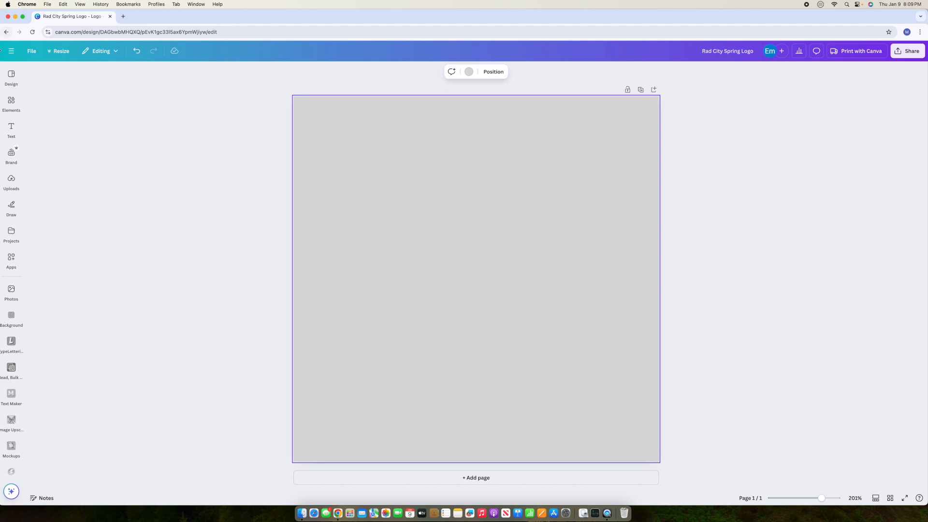
Step: Preview the Black Golden Modern Luxury Logo template details, then return to the templates list
{"action": "left_click", "coordinate": [11, 75]}
{"action": "left_click", "coordinate": [89, 177]}
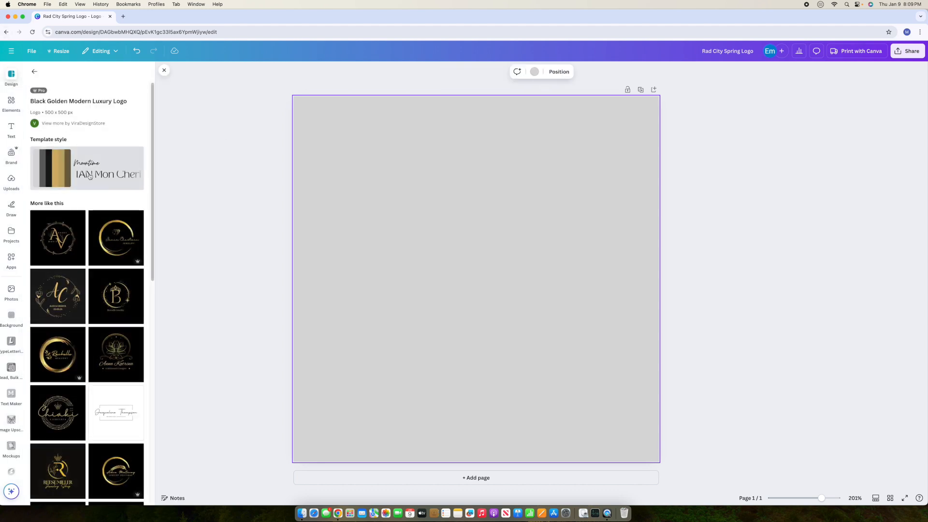
{"action": "left_click", "coordinate": [34, 71]}
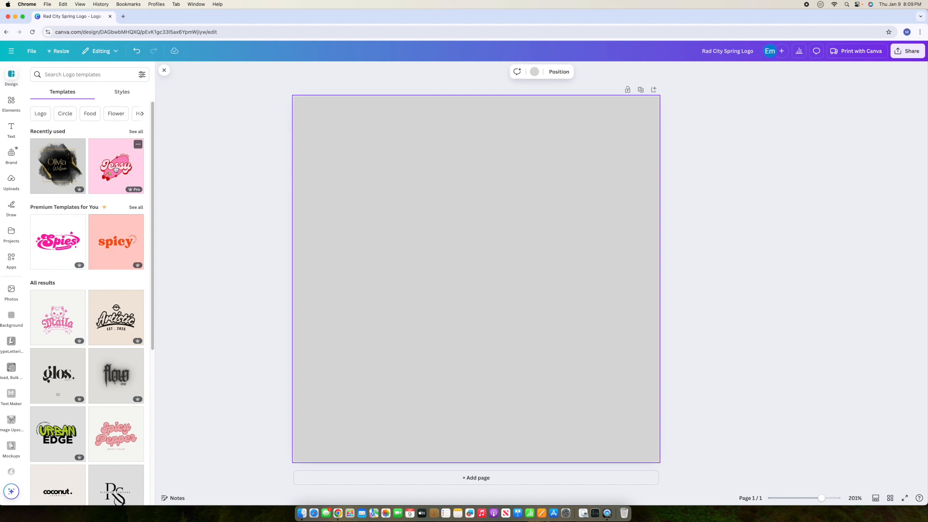
Step: Apply the pink Jessy retro logo template and change its page background to white
{"action": "left_click", "coordinate": [98, 178]}
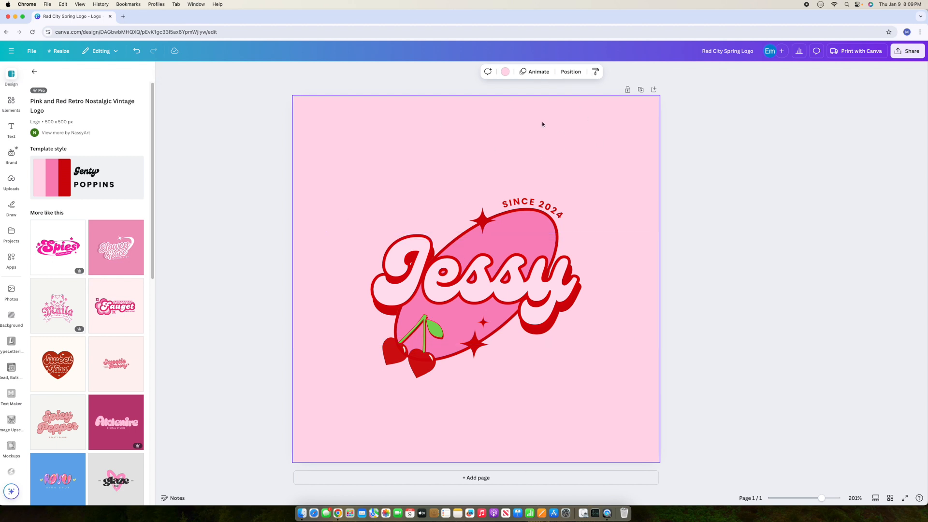
{"action": "left_click", "coordinate": [506, 72]}
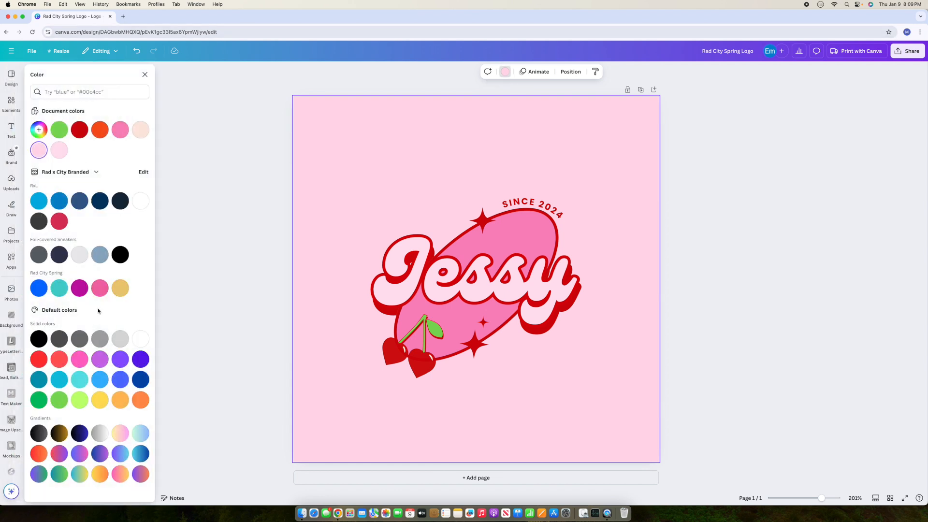
{"action": "left_click", "coordinate": [141, 200]}
{"action": "left_click", "coordinate": [760, 183]}
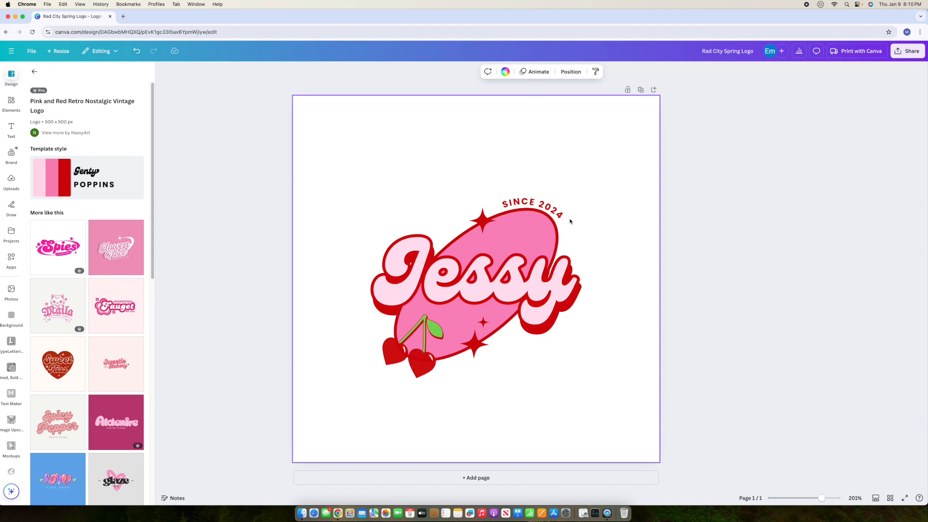
Step: Delete the three red stars above, below and on the oval
{"action": "left_click", "coordinate": [488, 222]}
{"action": "key", "text": "Delete"}
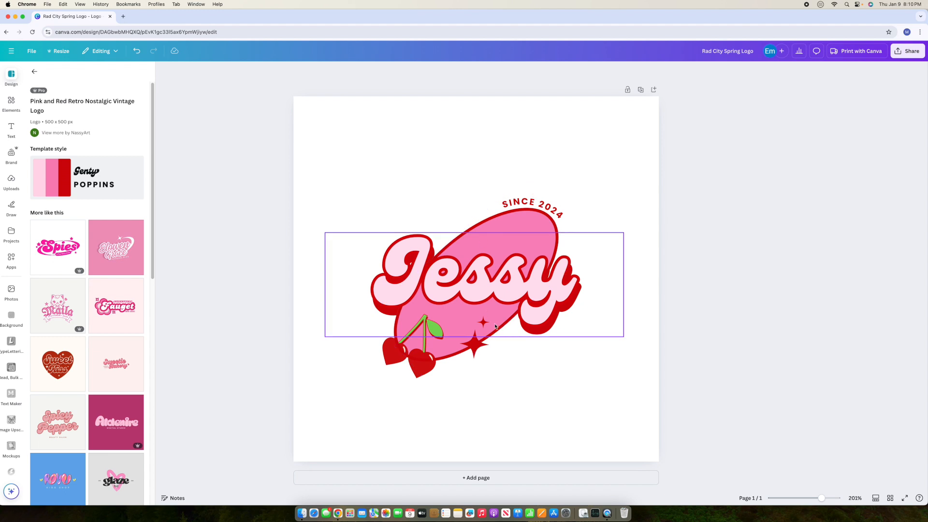
{"action": "left_click", "coordinate": [483, 323]}
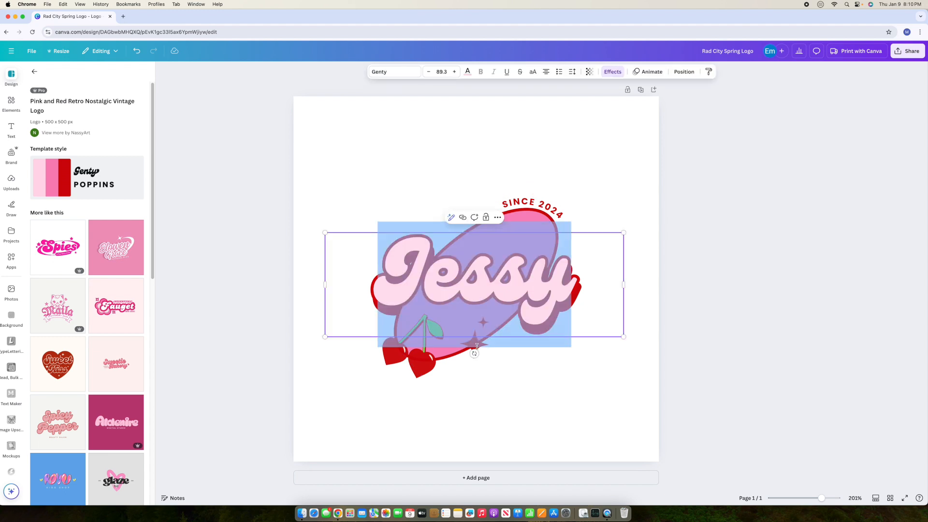
{"action": "left_click", "coordinate": [474, 343]}
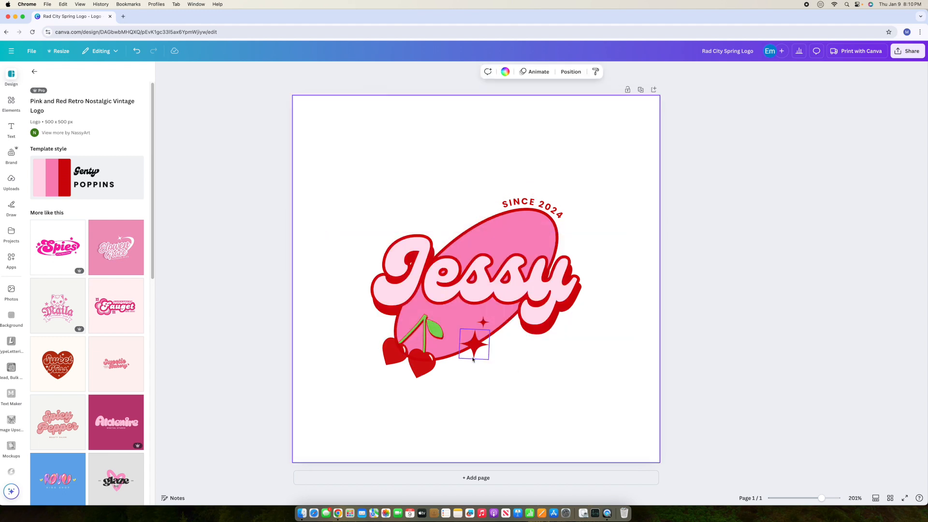
{"action": "key", "text": "Delete"}
{"action": "left_click", "coordinate": [549, 369]}
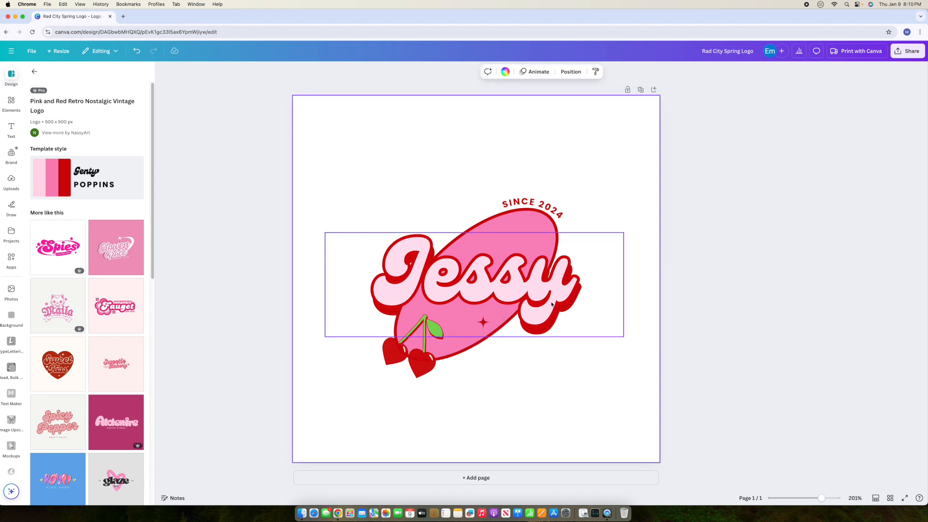
{"action": "left_click_drag", "start_coordinate": [544, 291], "coordinate": [572, 198]}
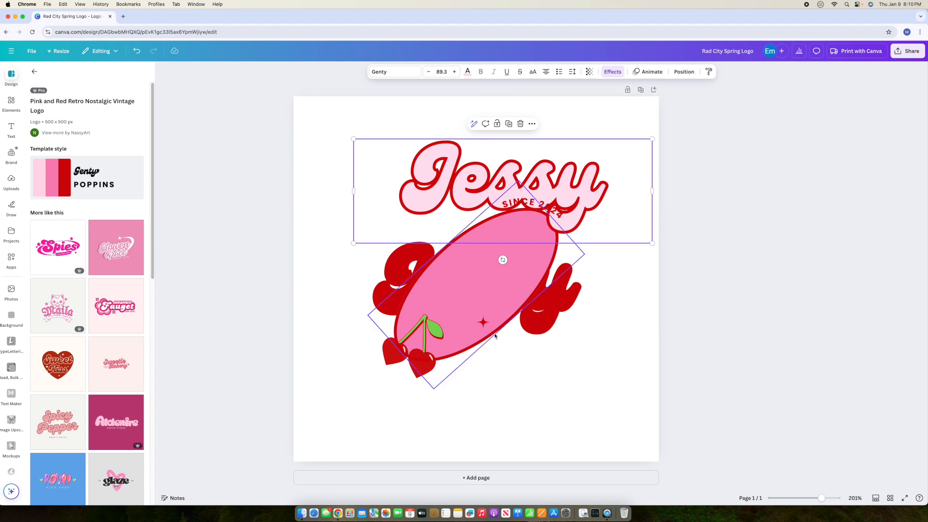
{"action": "left_click", "coordinate": [482, 323]}
{"action": "key", "text": "Delete"}
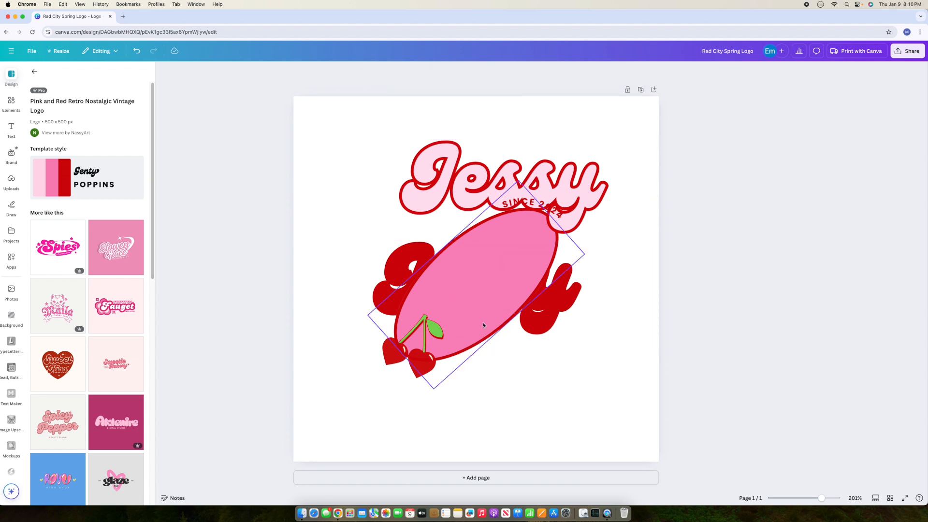
Step: Delete the red shadow lettering and cherries, recentre the Jessy text on the oval, and add a blank page
{"action": "left_click", "coordinate": [394, 264]}
{"action": "key", "text": "Delete"}
{"action": "left_click", "coordinate": [418, 364]}
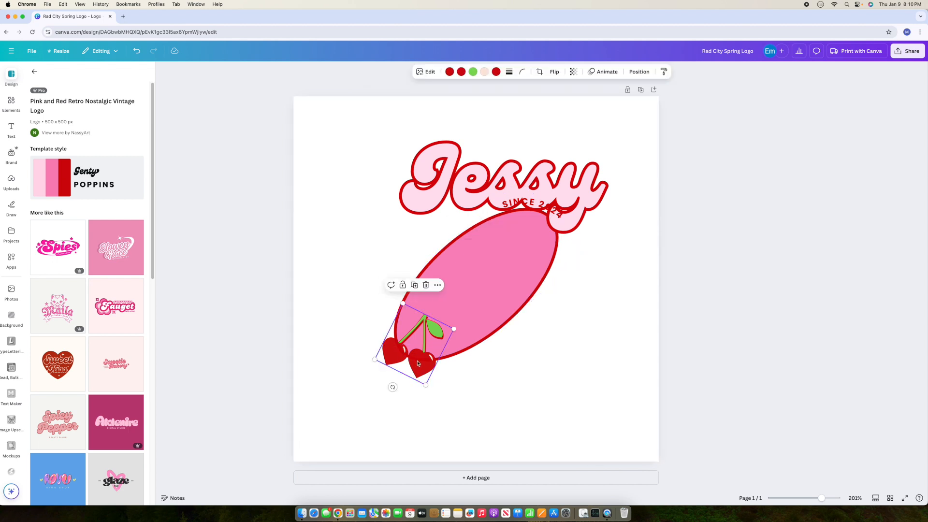
{"action": "key", "text": "Delete"}
{"action": "left_click", "coordinate": [600, 223]}
{"action": "left_click_drag", "start_coordinate": [595, 193], "coordinate": [571, 286]}
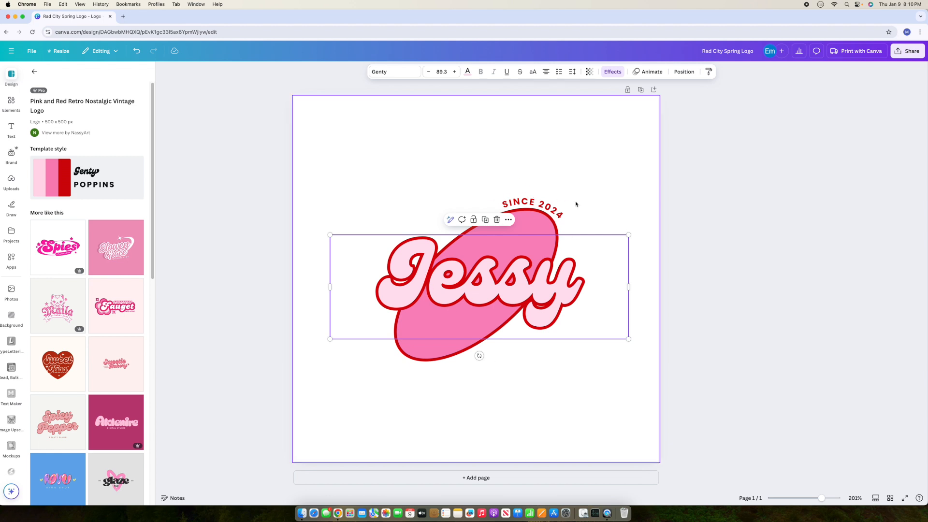
{"action": "left_click", "coordinate": [577, 202]}
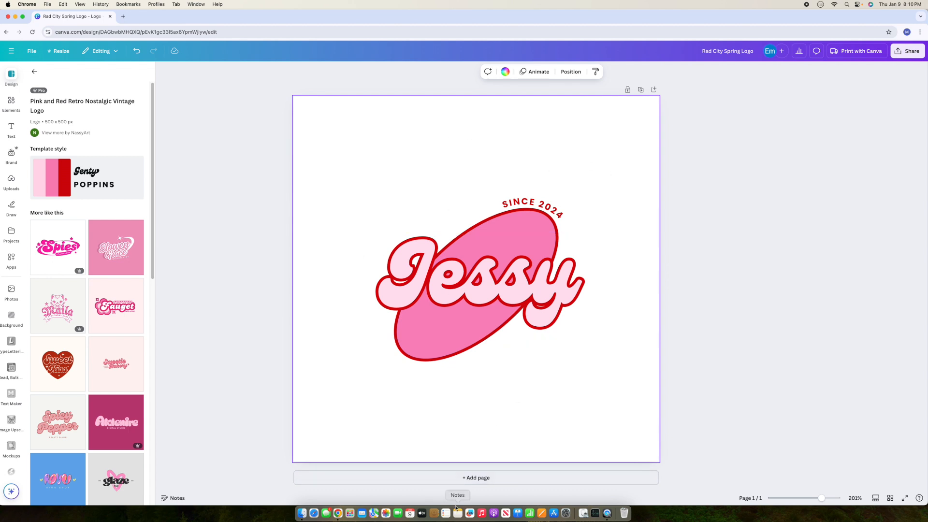
{"action": "left_click", "coordinate": [481, 479]}
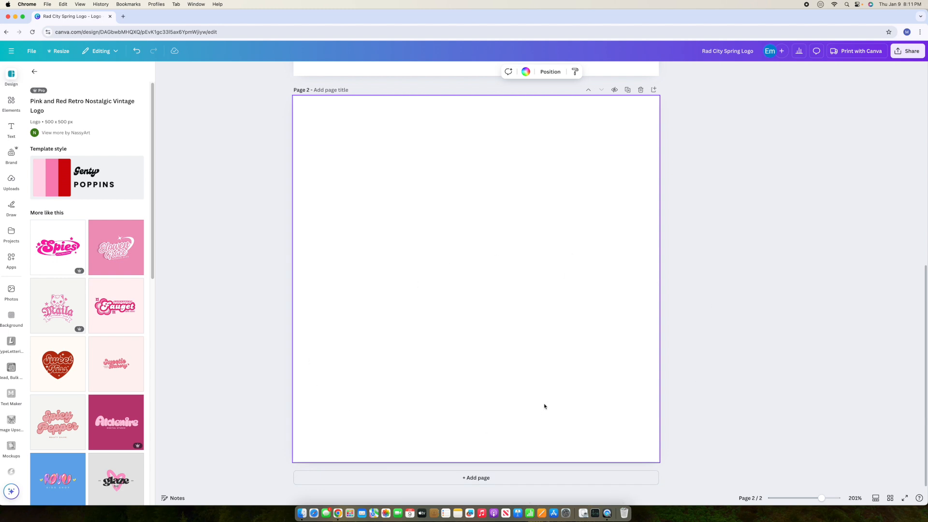
{"action": "left_click", "coordinate": [123, 16]}
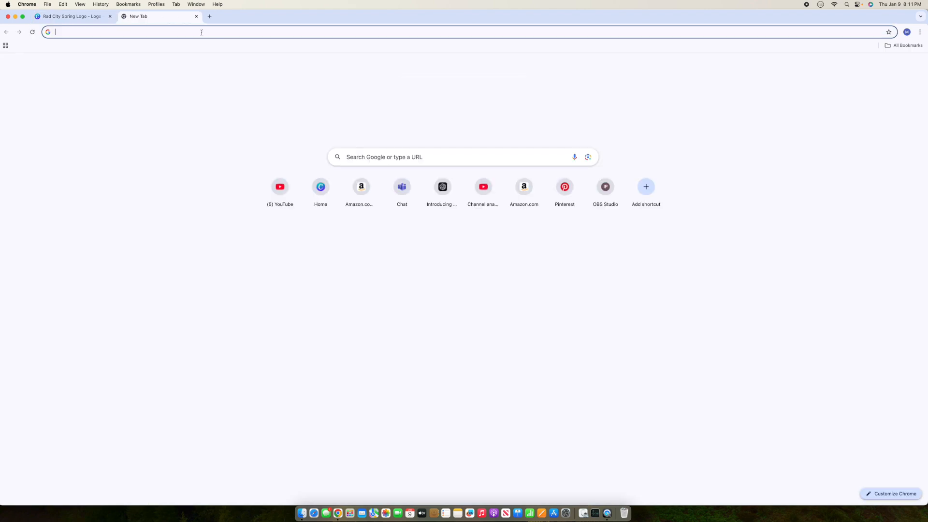
Step: On Pinterest, open a succulent pin and browse the More to explore grid
{"action": "left_click", "coordinate": [557, 213]}
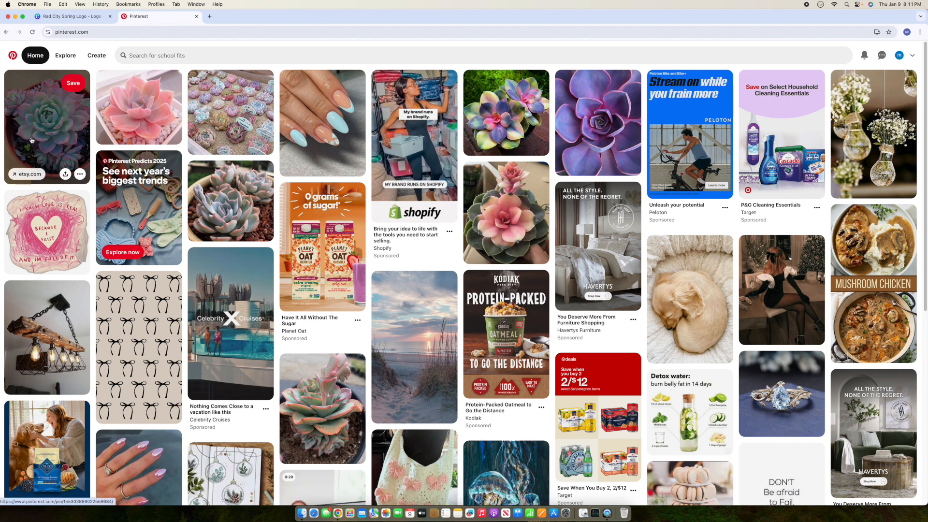
{"action": "left_click", "coordinate": [31, 140]}
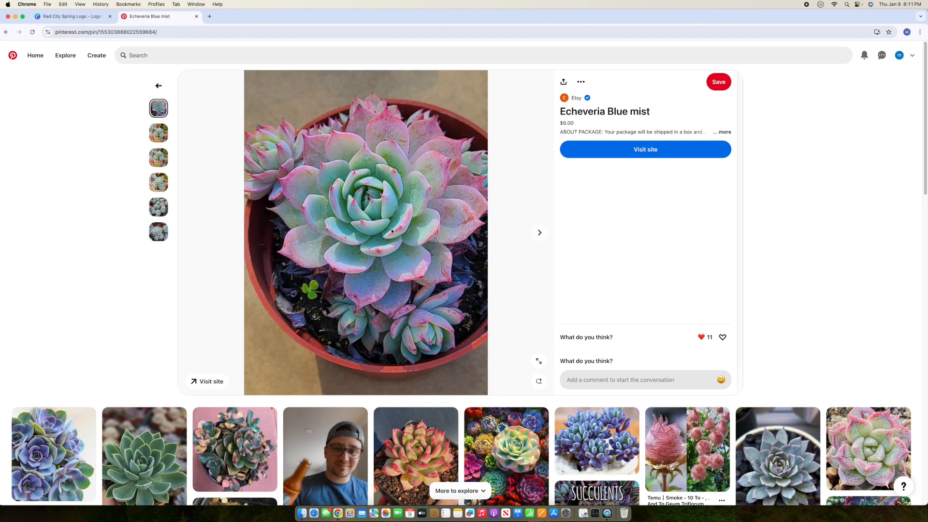
{"action": "scroll", "coordinate": [581, 430], "scroll_direction": "down", "scroll_amount": 5}
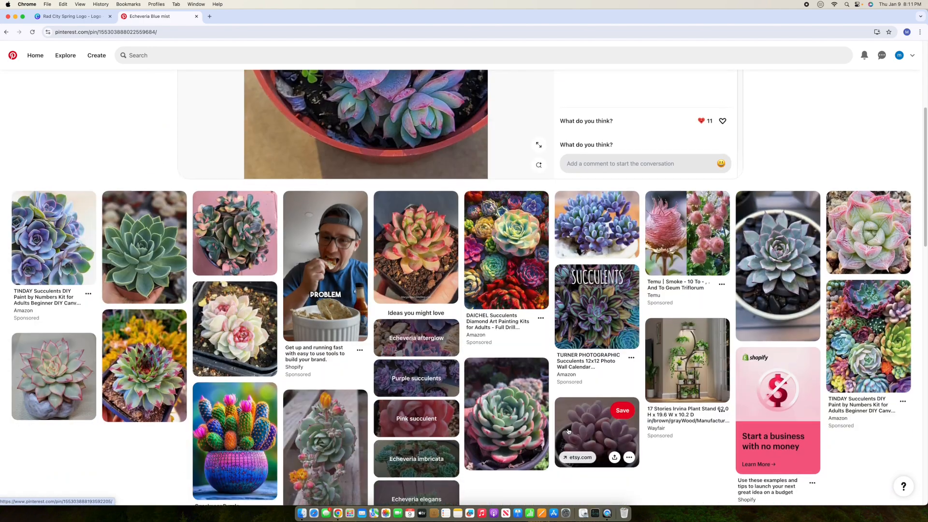
{"action": "scroll", "coordinate": [569, 432], "scroll_direction": "down", "scroll_amount": 2}
{"action": "scroll", "coordinate": [569, 431], "scroll_direction": "down", "scroll_amount": 6}
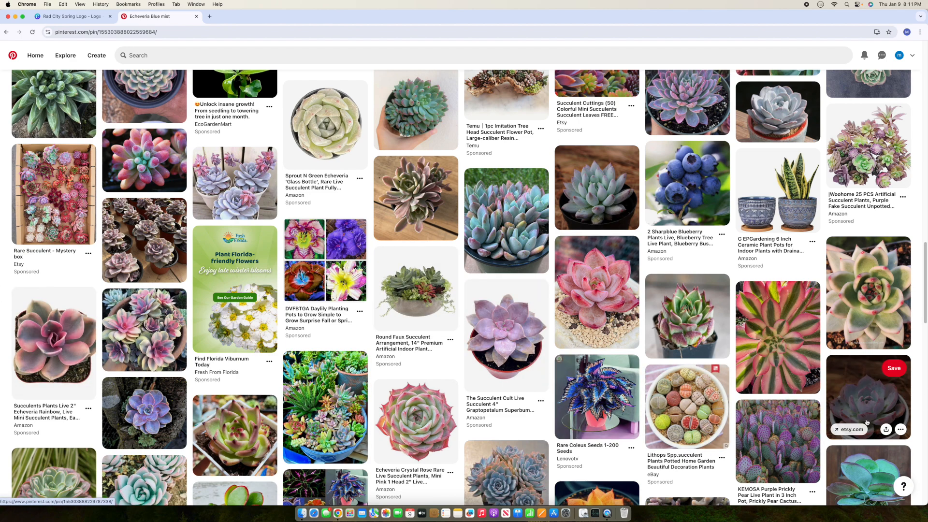
{"action": "scroll", "coordinate": [867, 422], "scroll_direction": "down", "scroll_amount": 5}
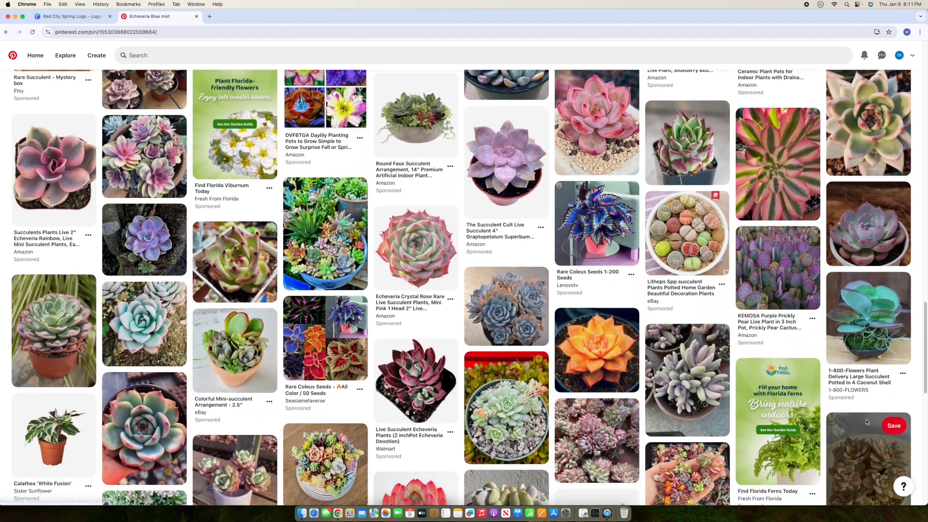
{"action": "scroll", "coordinate": [867, 423], "scroll_direction": "down", "scroll_amount": 6}
{"action": "scroll", "coordinate": [867, 422], "scroll_direction": "down", "scroll_amount": 7}
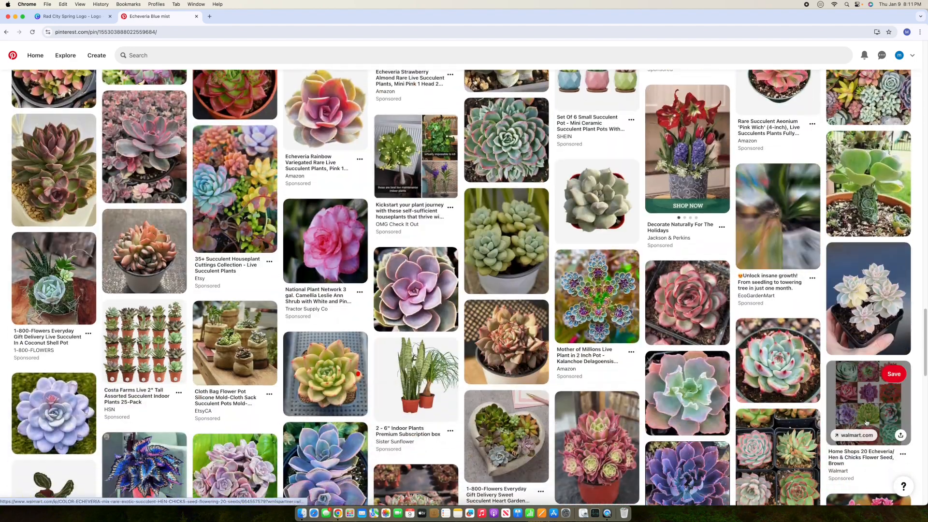
{"action": "scroll", "coordinate": [867, 423], "scroll_direction": "down", "scroll_amount": 7}
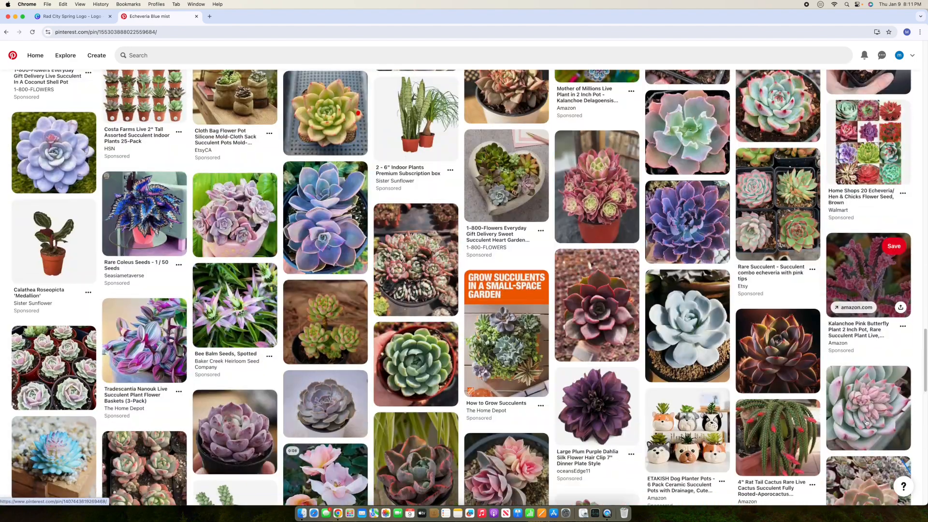
{"action": "scroll", "coordinate": [867, 422], "scroll_direction": "down", "scroll_amount": 1}
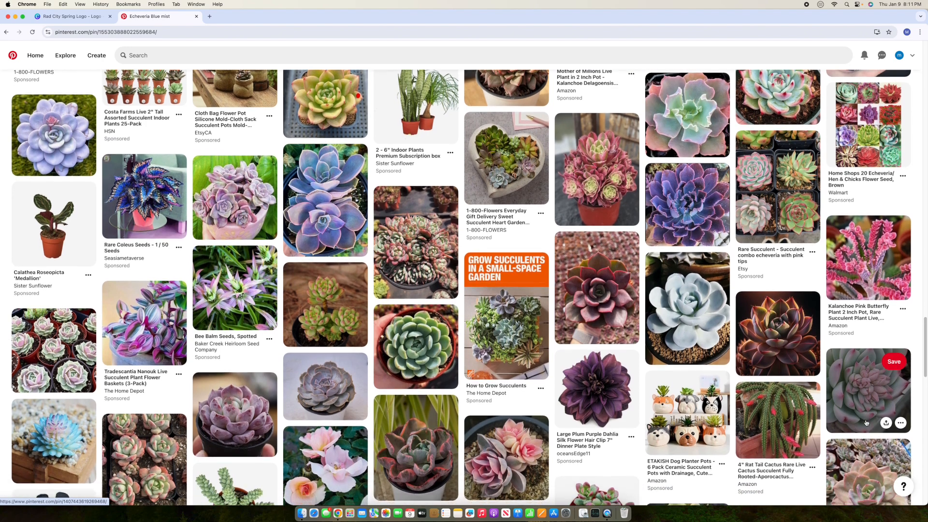
{"action": "scroll", "coordinate": [867, 423], "scroll_direction": "down", "scroll_amount": 6}
{"action": "scroll", "coordinate": [867, 422], "scroll_direction": "down", "scroll_amount": 1}
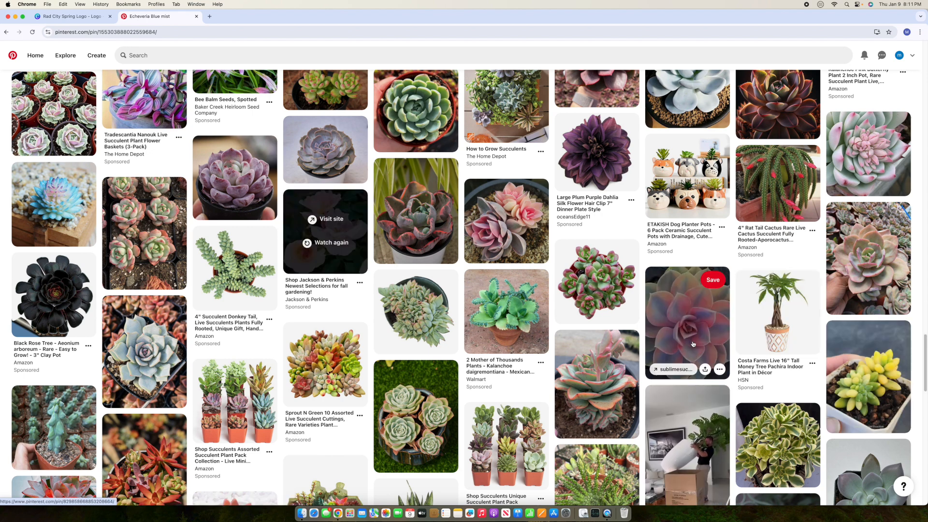
Step: Open the '38 Pretty Pink Succulents for Your Dead Gorgeous Garden' pin and look through it
{"action": "left_click", "coordinate": [708, 343]}
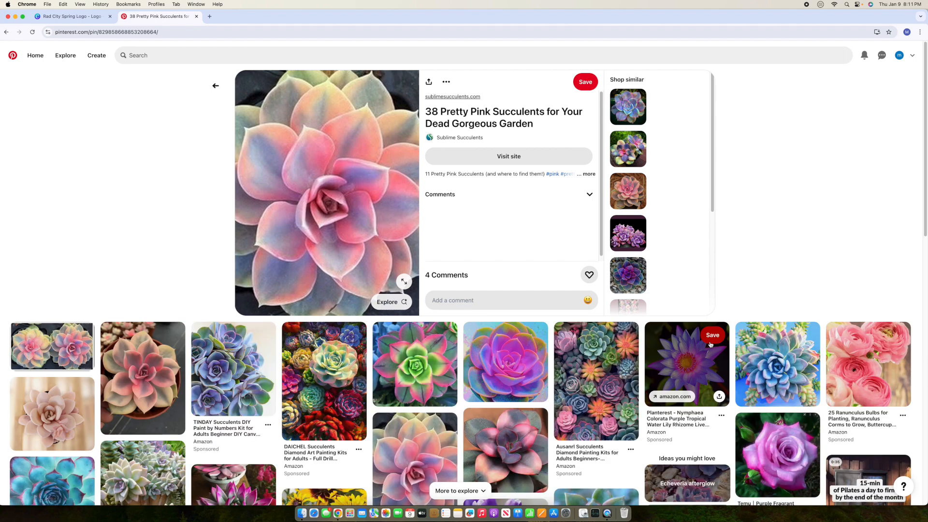
{"action": "scroll", "coordinate": [712, 402], "scroll_direction": "down", "scroll_amount": 3}
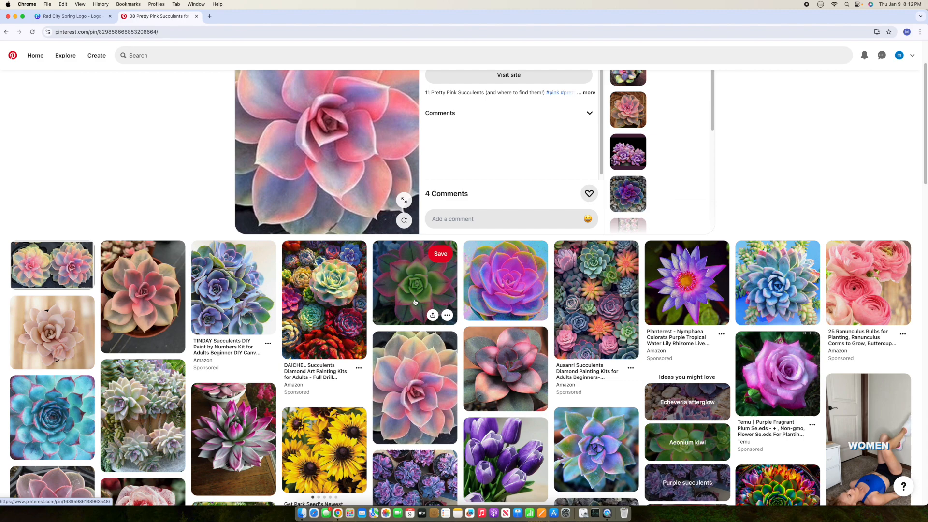
{"action": "scroll", "coordinate": [793, 349], "scroll_direction": "down", "scroll_amount": 3}
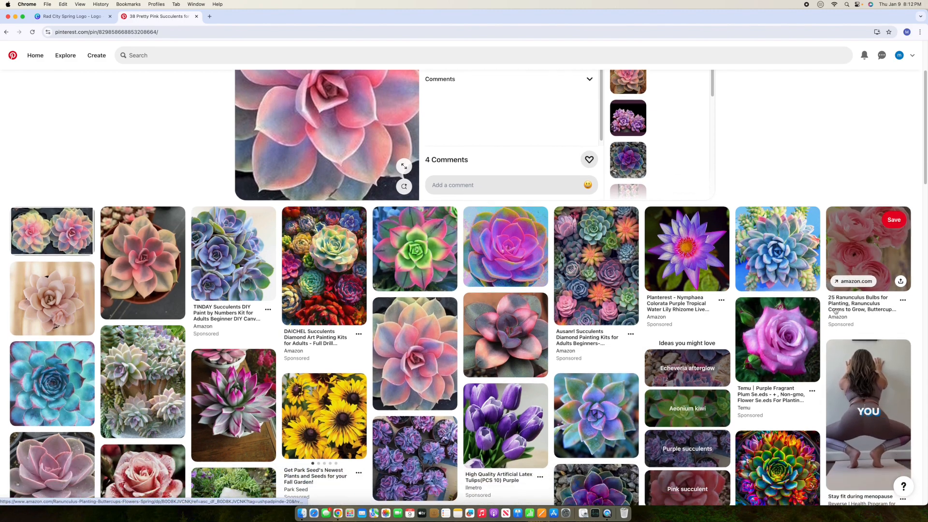
{"action": "scroll", "coordinate": [781, 328], "scroll_direction": "down", "scroll_amount": 15}
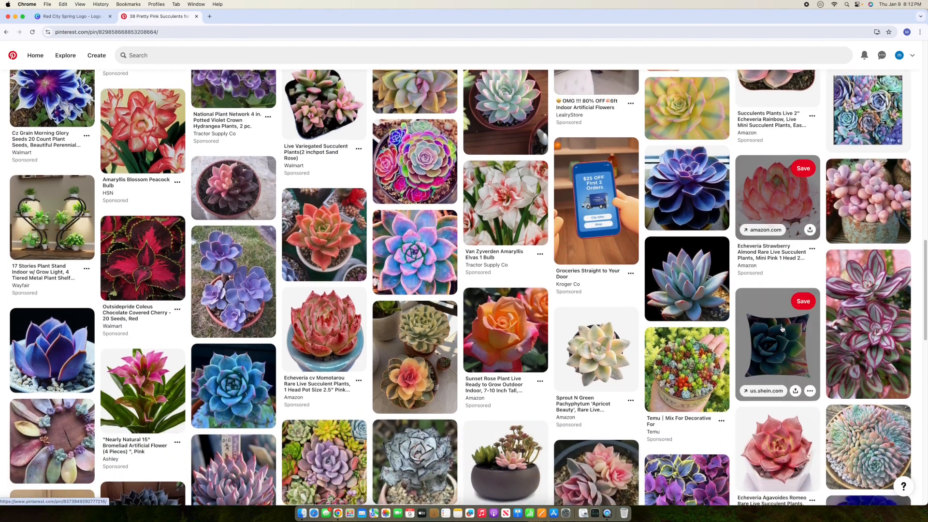
{"action": "scroll", "coordinate": [782, 328], "scroll_direction": "down", "scroll_amount": 5}
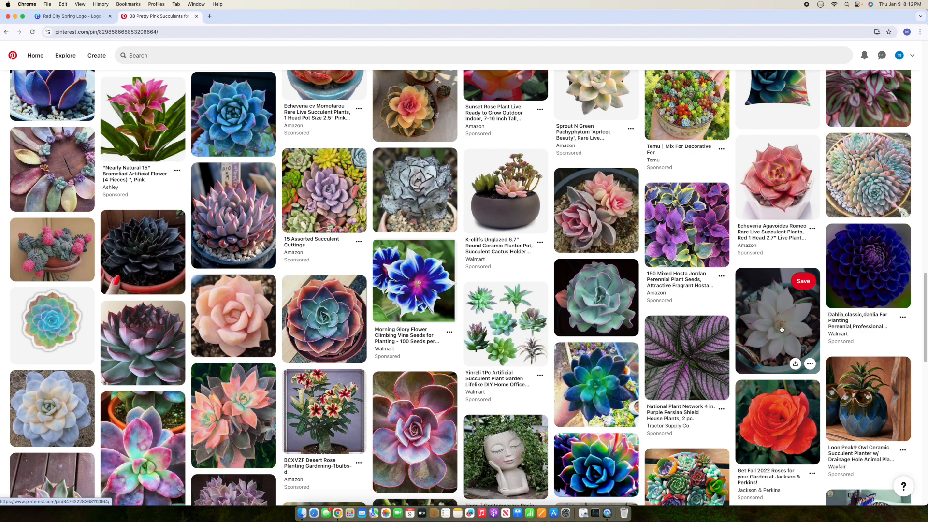
{"action": "scroll", "coordinate": [782, 329], "scroll_direction": "down", "scroll_amount": 10}
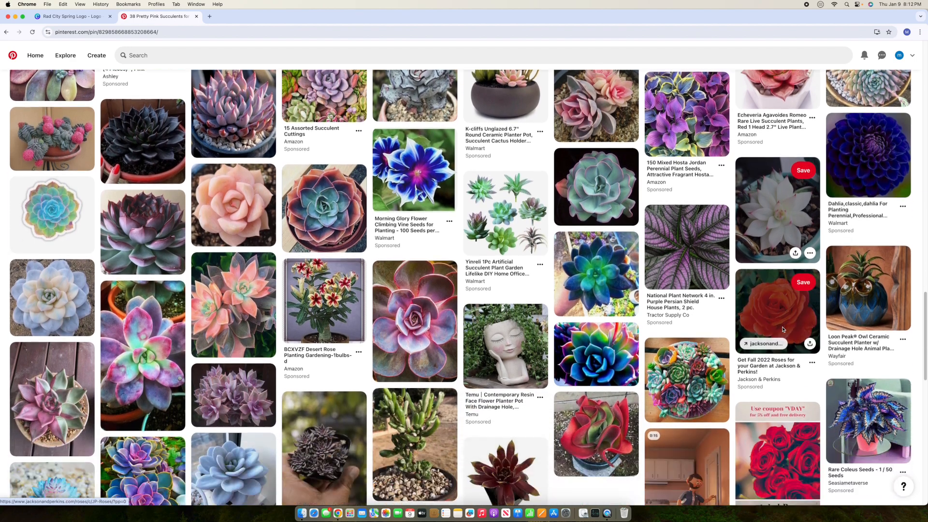
{"action": "key", "text": "super+1"}
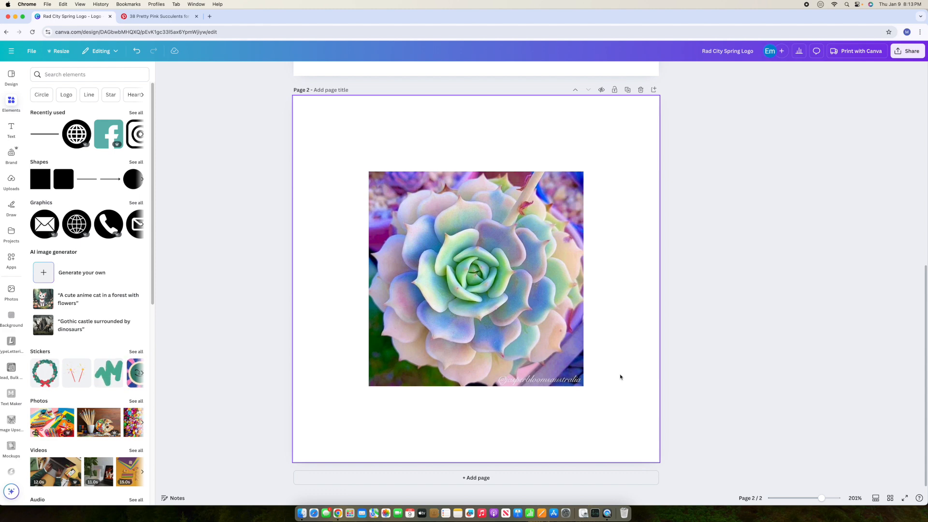
Step: Select the pastel echeveria succulent photo placed in the middle of page 2
{"action": "left_click", "coordinate": [556, 358]}
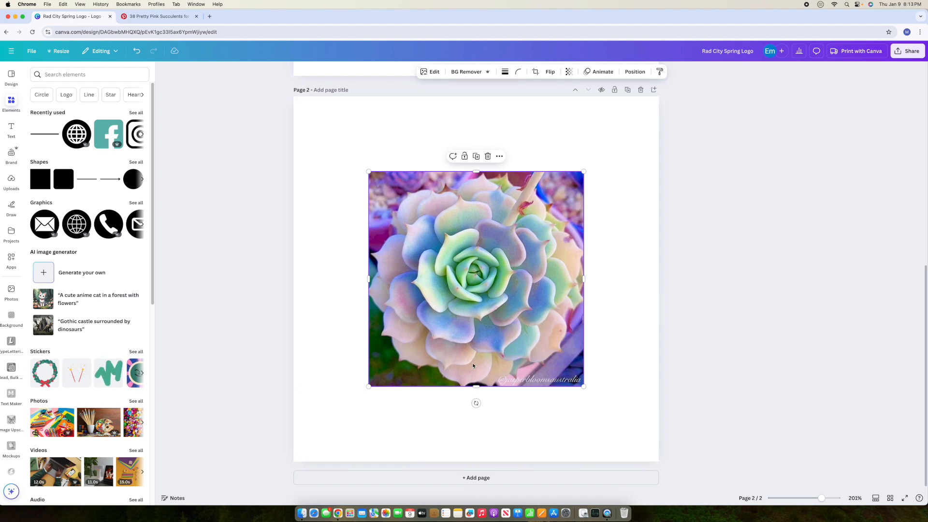
Step: Apply the Capri filter to the succulent photo, after previewing Luna and Belvedere
{"action": "left_click", "coordinate": [433, 74]}
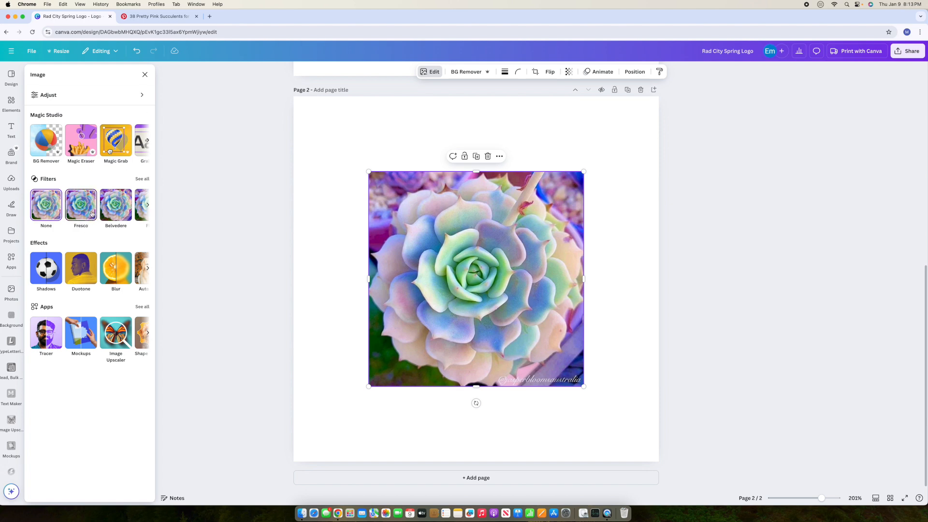
{"action": "left_click", "coordinate": [146, 180]}
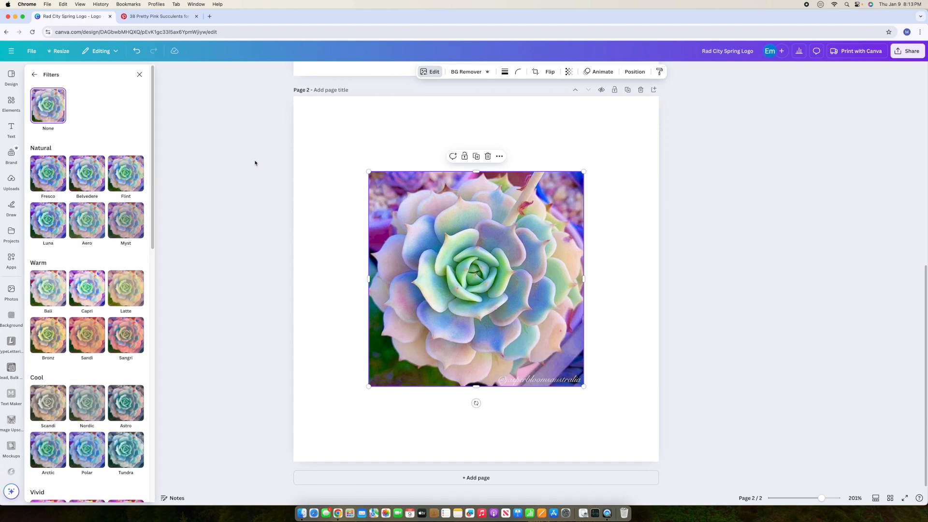
{"action": "left_click", "coordinate": [51, 226]}
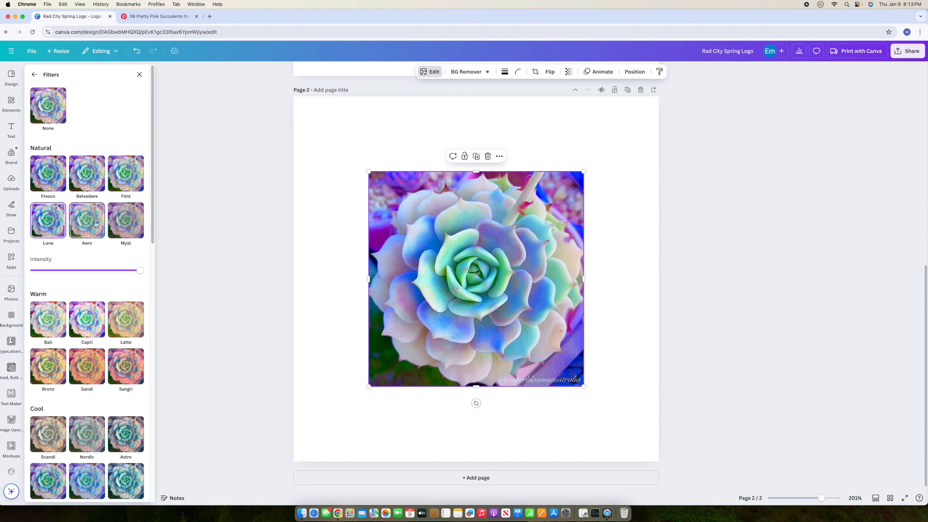
{"action": "left_click", "coordinate": [98, 180]}
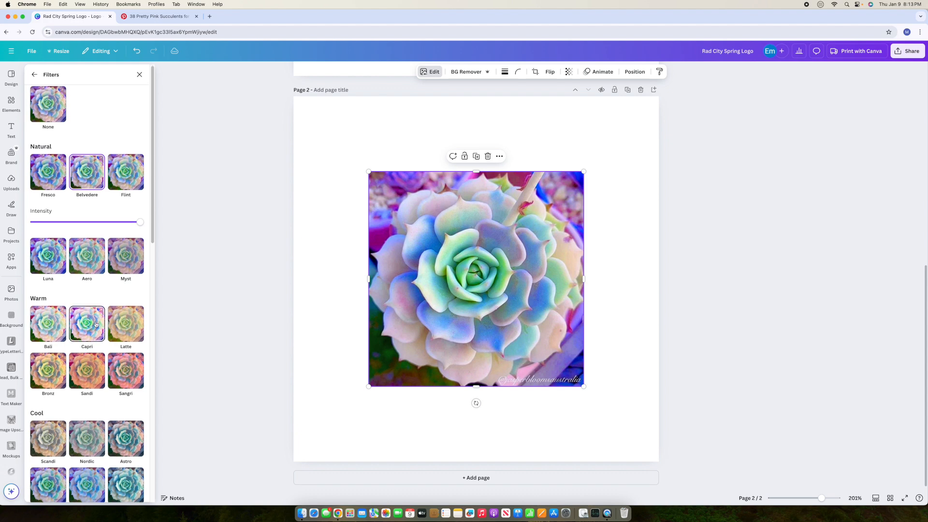
{"action": "left_click", "coordinate": [94, 323]}
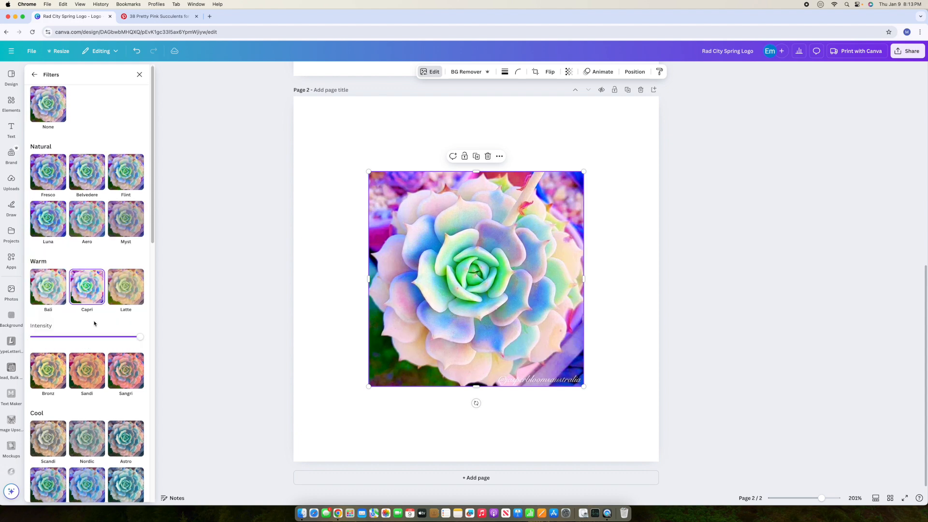
{"action": "left_click", "coordinate": [608, 320]}
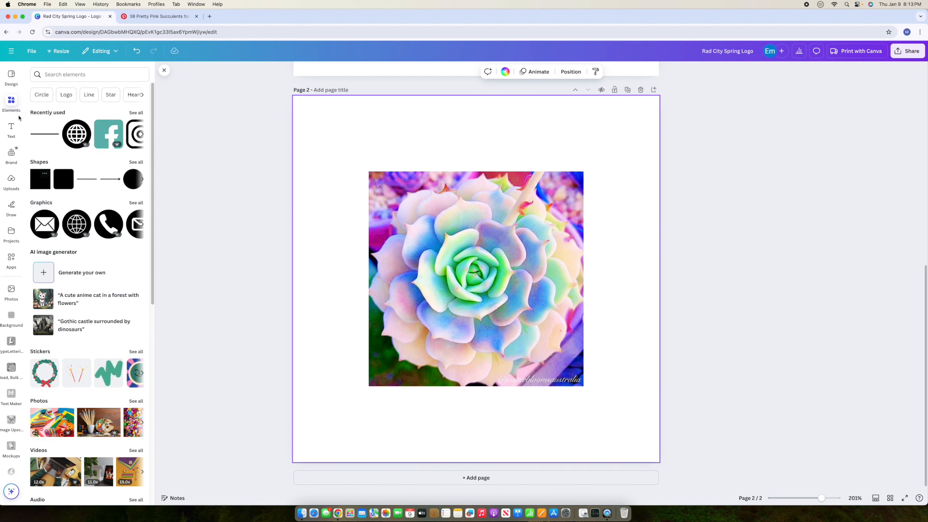
Step: Add a blue square shape to page 2 and shrink it to a small square above the photo
{"action": "left_click", "coordinate": [10, 102]}
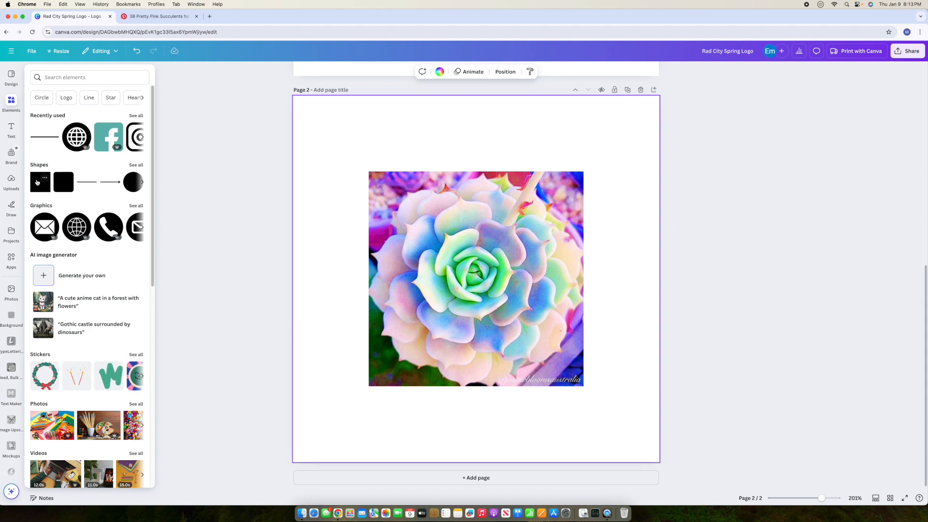
{"action": "left_click", "coordinate": [37, 182]}
{"action": "left_click", "coordinate": [477, 278]}
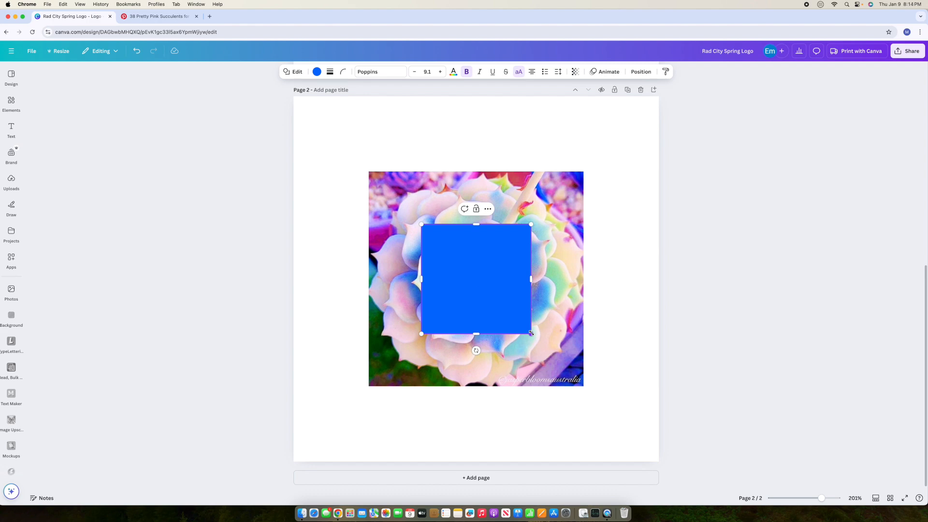
{"action": "left_click_drag", "start_coordinate": [530, 334], "coordinate": [453, 245]}
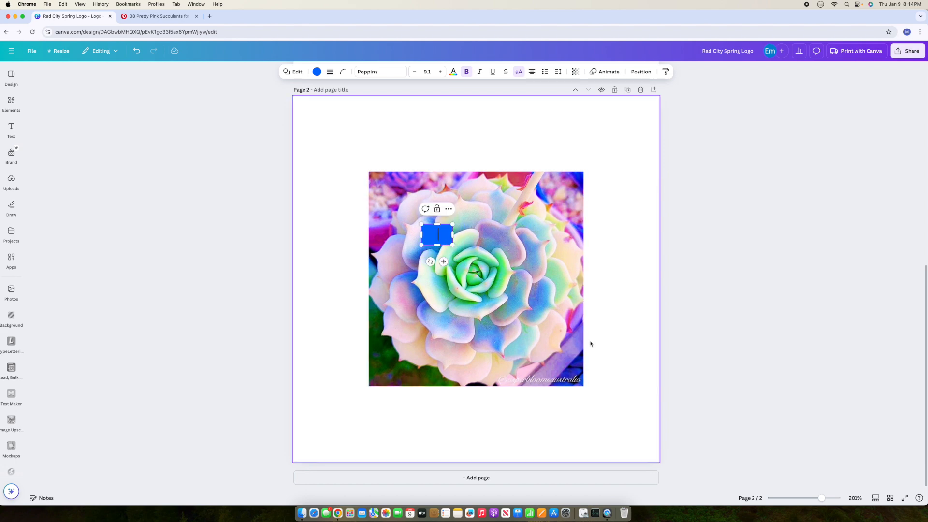
{"action": "key", "text": "super+z"}
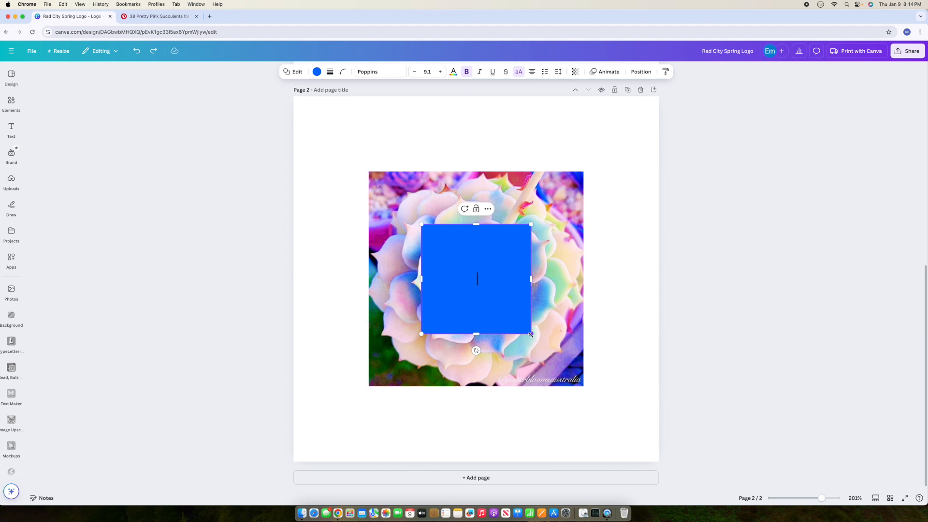
{"action": "left_click_drag", "start_coordinate": [530, 335], "coordinate": [373, 151]}
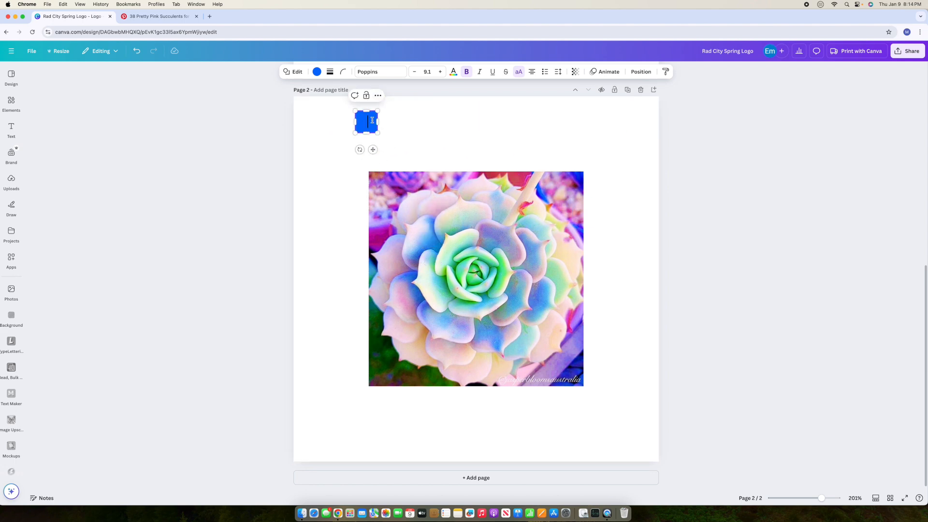
Step: Give the blue square a solid border with weight 1
{"action": "left_click", "coordinate": [329, 72]}
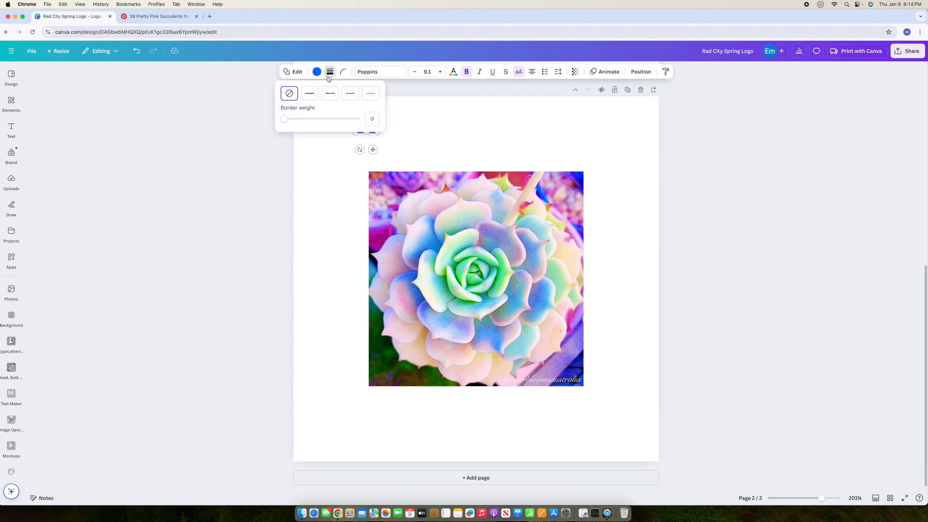
{"action": "left_click", "coordinate": [312, 99]}
{"action": "left_click", "coordinate": [372, 118]}
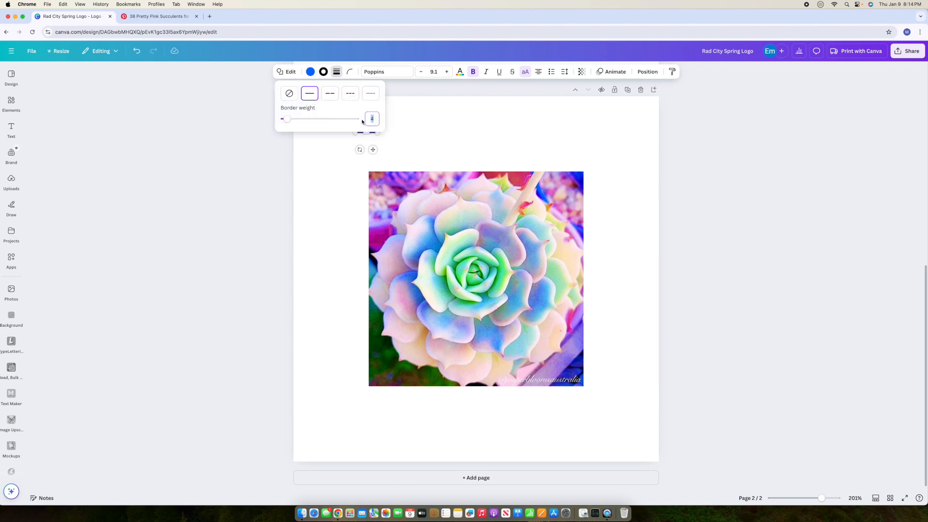
{"action": "type", "text": "1"}
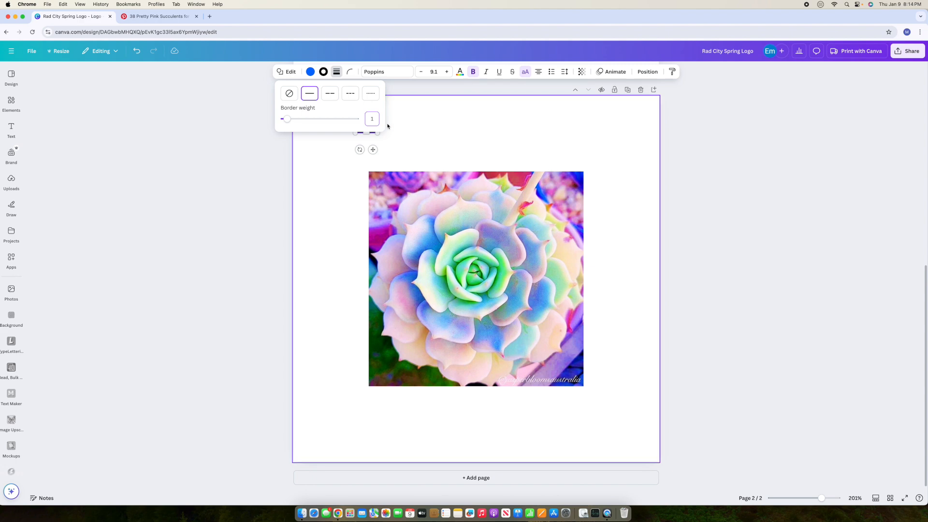
{"action": "left_click", "coordinate": [406, 129]}
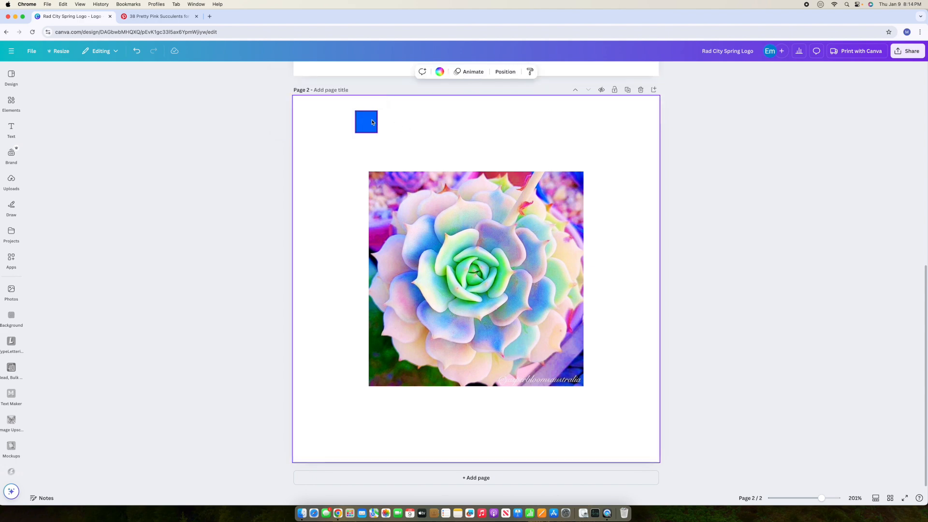
{"action": "left_click", "coordinate": [371, 122]}
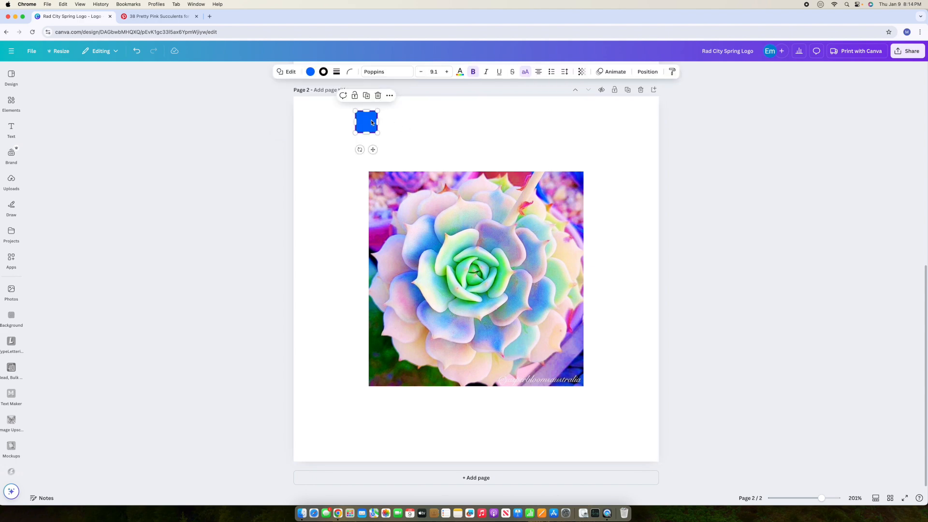
Step: Duplicate the blue square four times to form a row of five squares
{"action": "left_click", "coordinate": [367, 96]}
{"action": "left_click_drag", "start_coordinate": [378, 140], "coordinate": [400, 125]}
{"action": "left_click", "coordinate": [401, 96]}
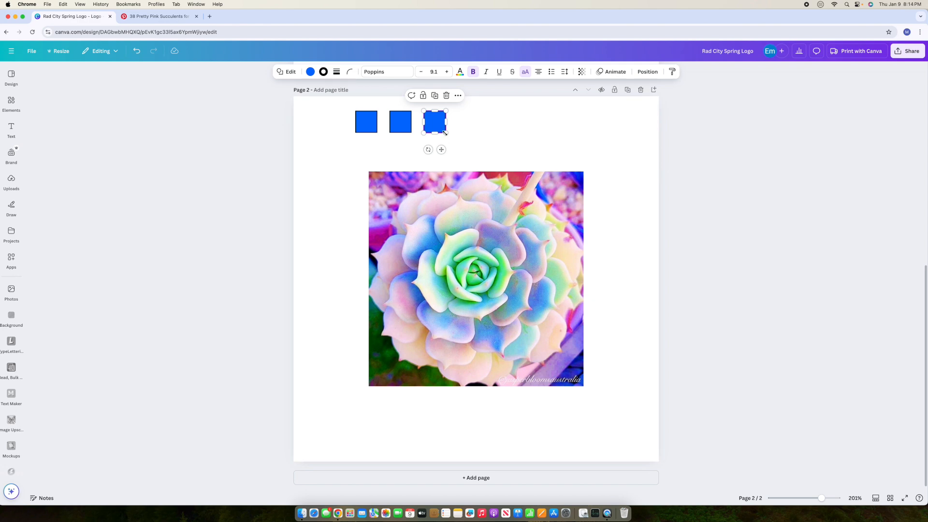
{"action": "left_click", "coordinate": [435, 95]}
{"action": "left_click", "coordinate": [469, 96]}
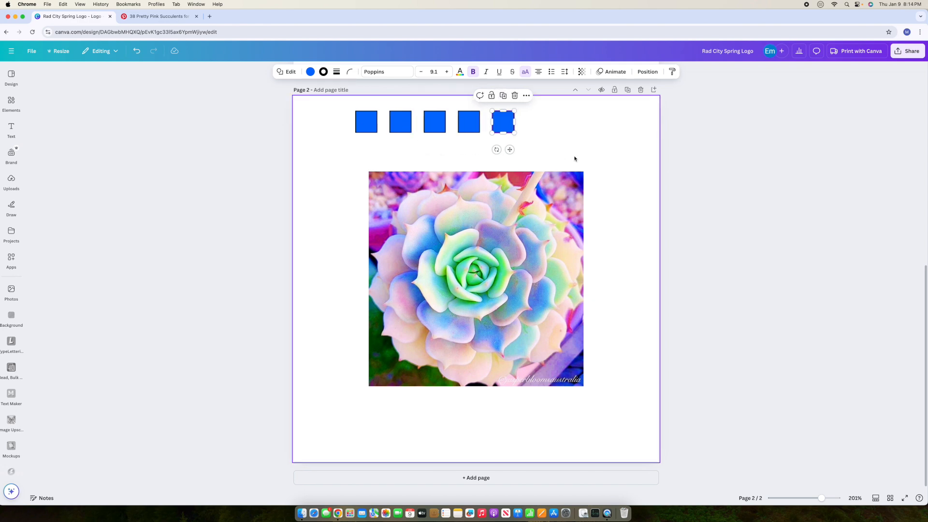
Step: Select the whole row to position it above the photo, then select the first square
{"action": "left_click_drag", "start_coordinate": [343, 118], "coordinate": [554, 144]}
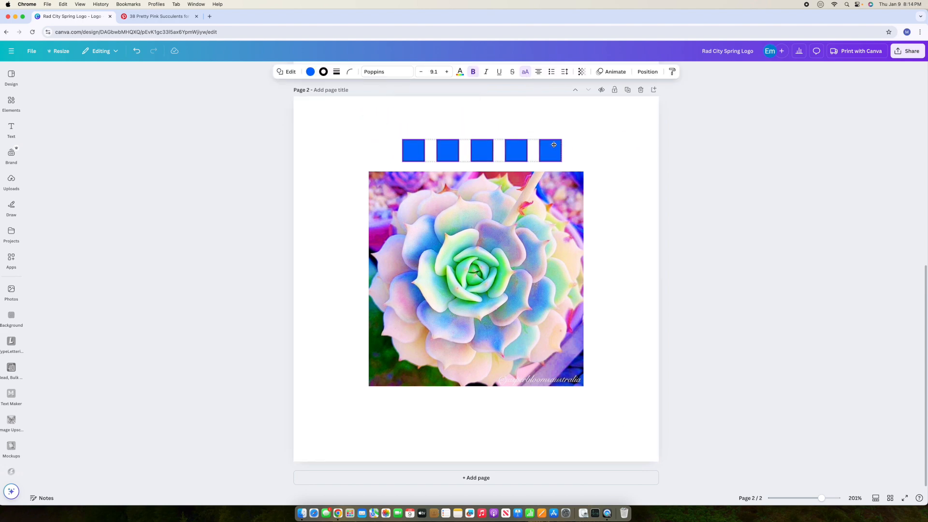
{"action": "left_click", "coordinate": [627, 163]}
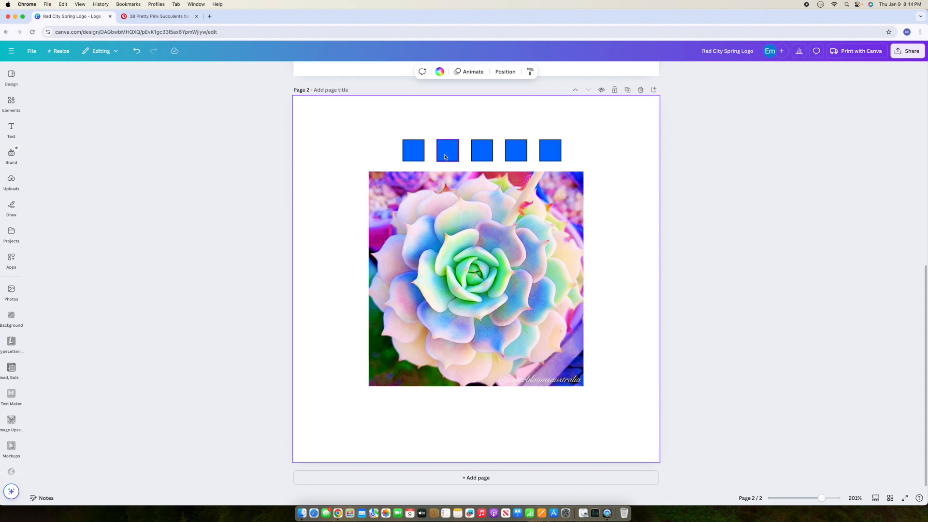
{"action": "left_click", "coordinate": [410, 150]}
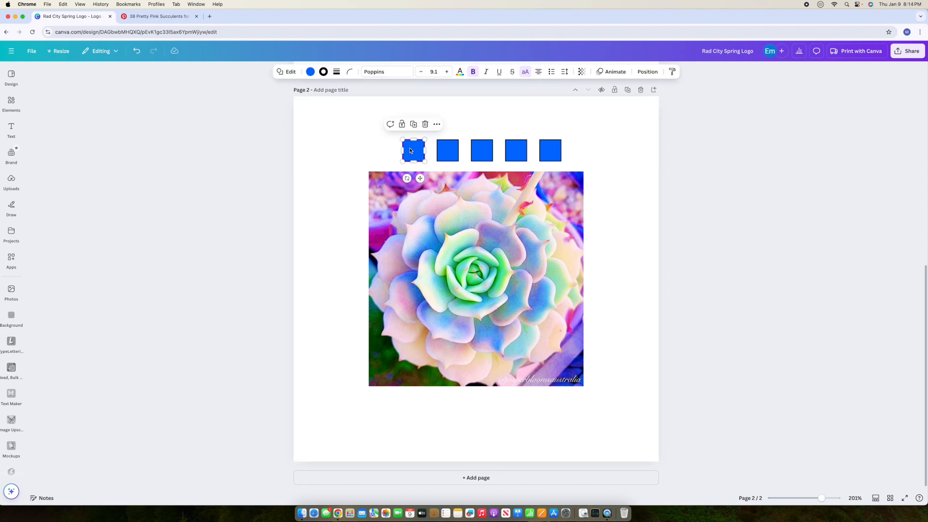
Step: Recolour the first square with the dark blue eyedropped from the succulent photo
{"action": "left_click", "coordinate": [311, 73]}
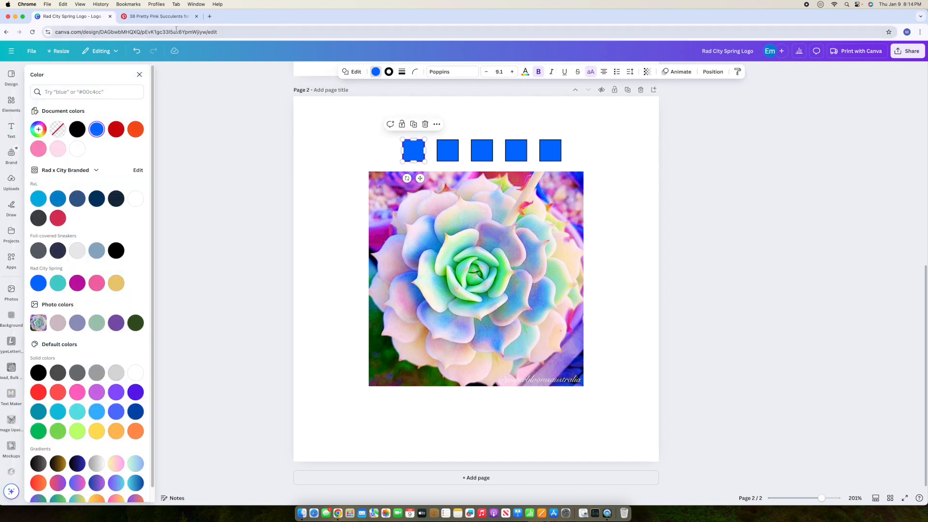
{"action": "left_click", "coordinate": [39, 130]}
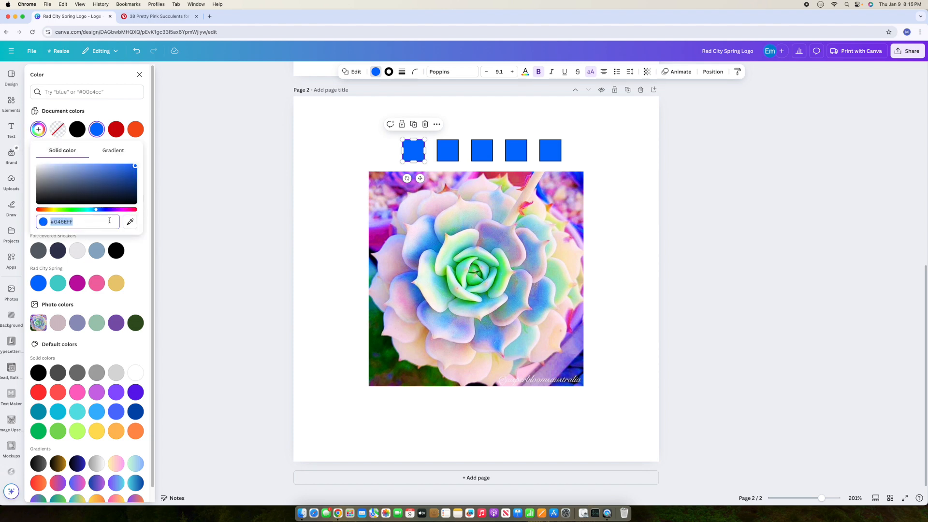
{"action": "left_click", "coordinate": [132, 224]}
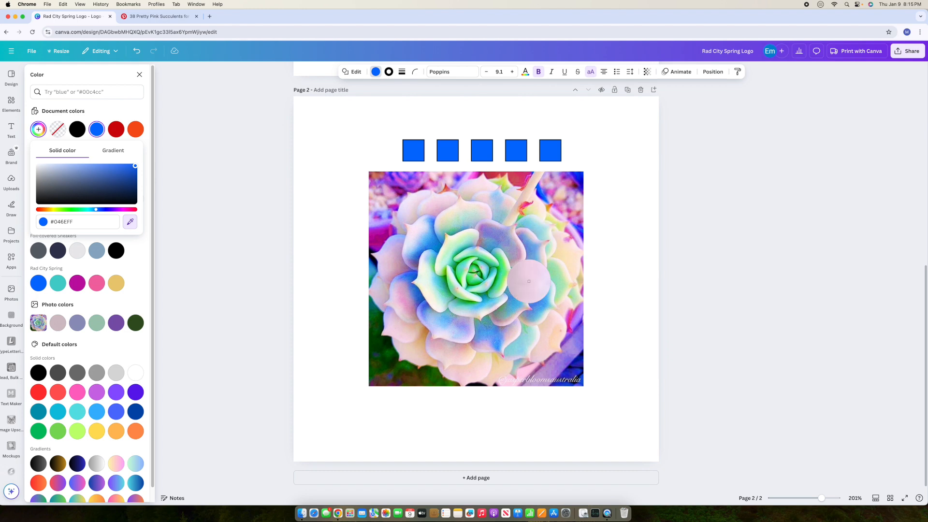
{"action": "left_click", "coordinate": [580, 177]}
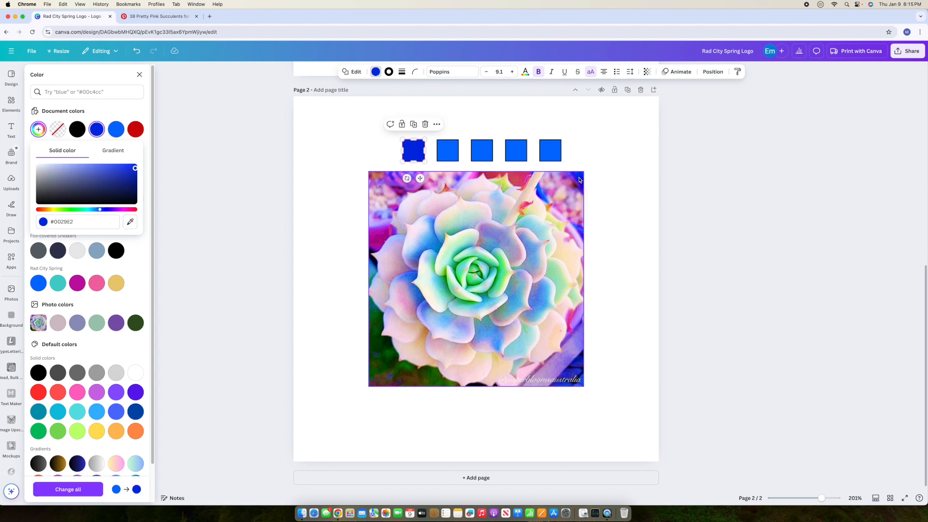
{"action": "left_click", "coordinate": [140, 75]}
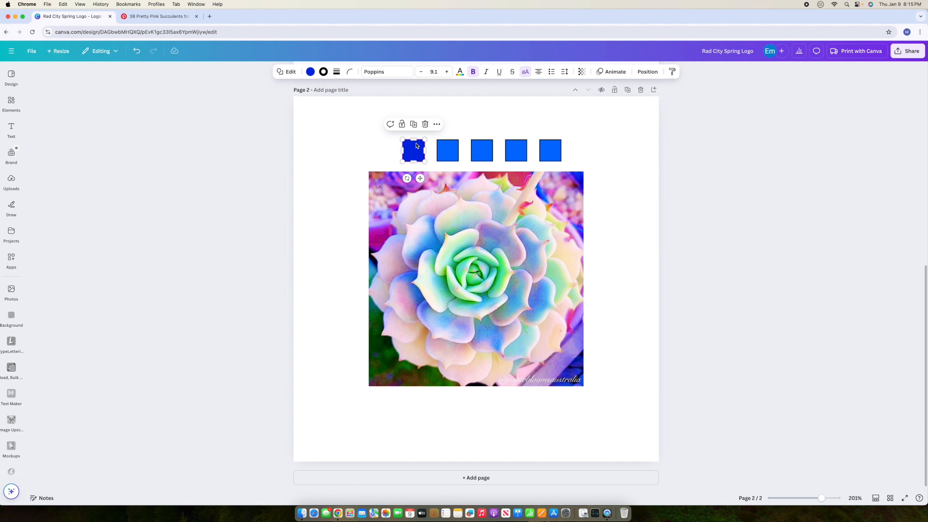
Step: Give the second square the photo's magenta (#B814BD), undoing an accidental grey sample
{"action": "left_click", "coordinate": [455, 155]}
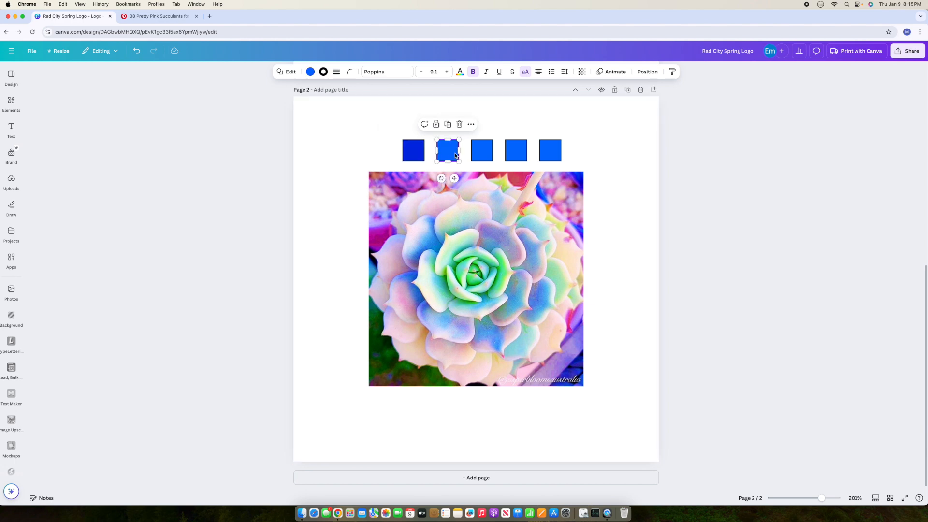
{"action": "left_click", "coordinate": [311, 72]}
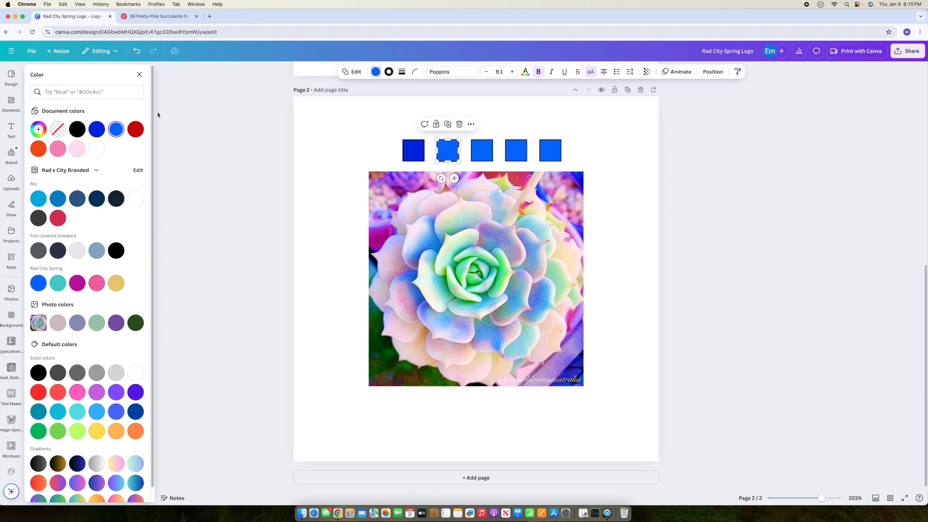
{"action": "left_click", "coordinate": [38, 129]}
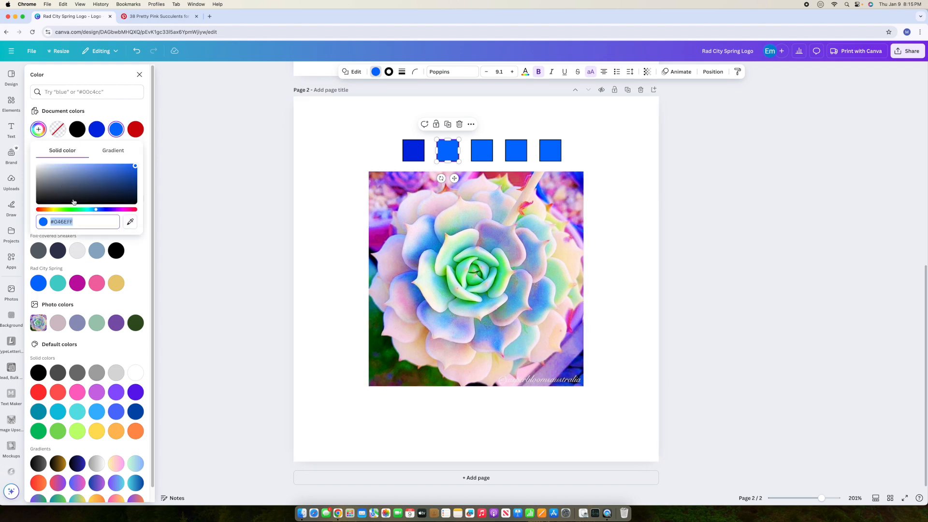
{"action": "left_click", "coordinate": [130, 222]}
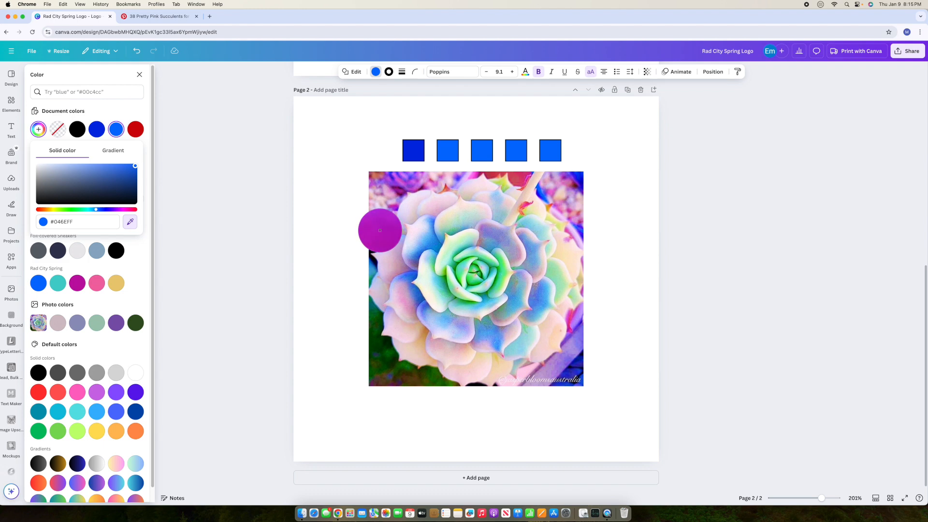
{"action": "left_click", "coordinate": [380, 231]}
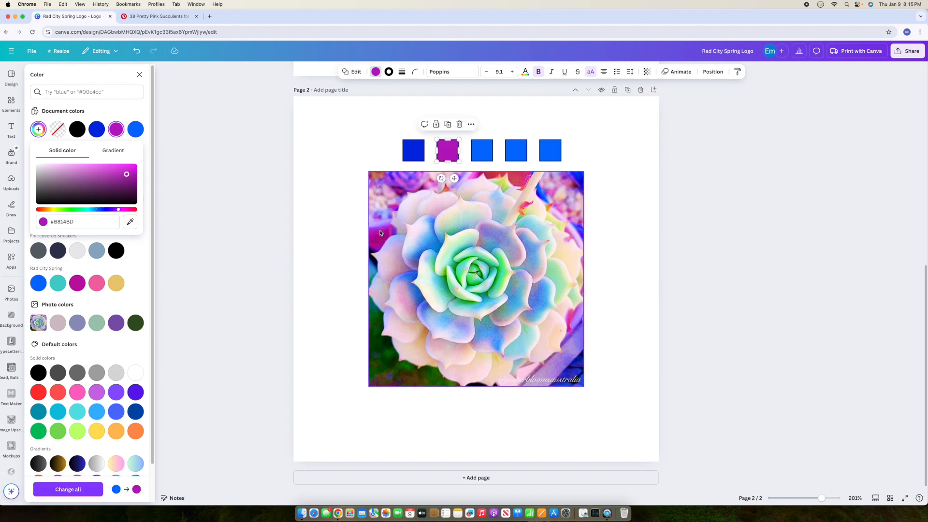
{"action": "left_click", "coordinate": [130, 221]}
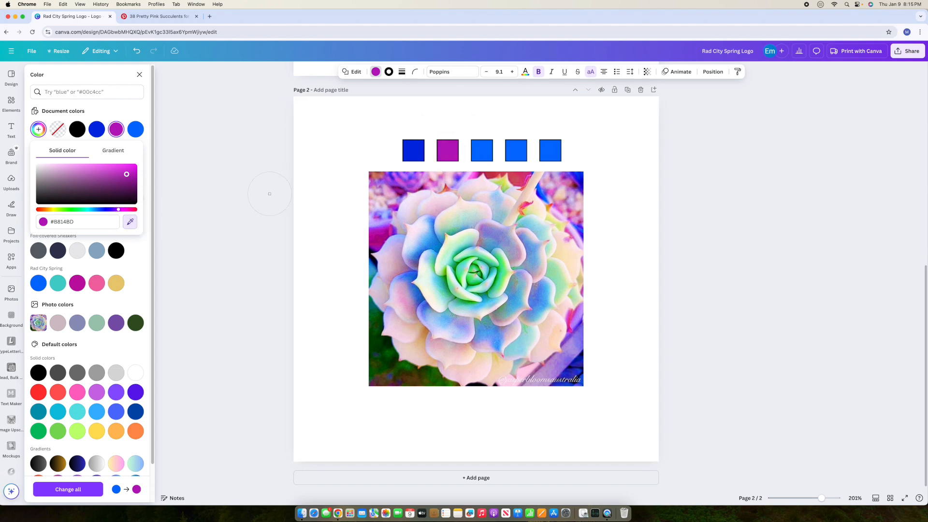
{"action": "left_click", "coordinate": [147, 185]}
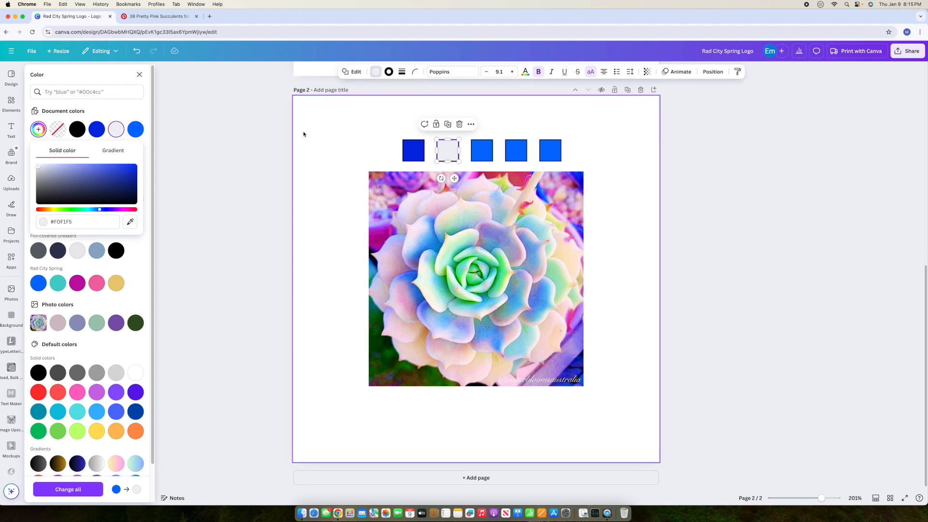
{"action": "left_click", "coordinate": [137, 51]}
{"action": "left_click", "coordinate": [483, 156]}
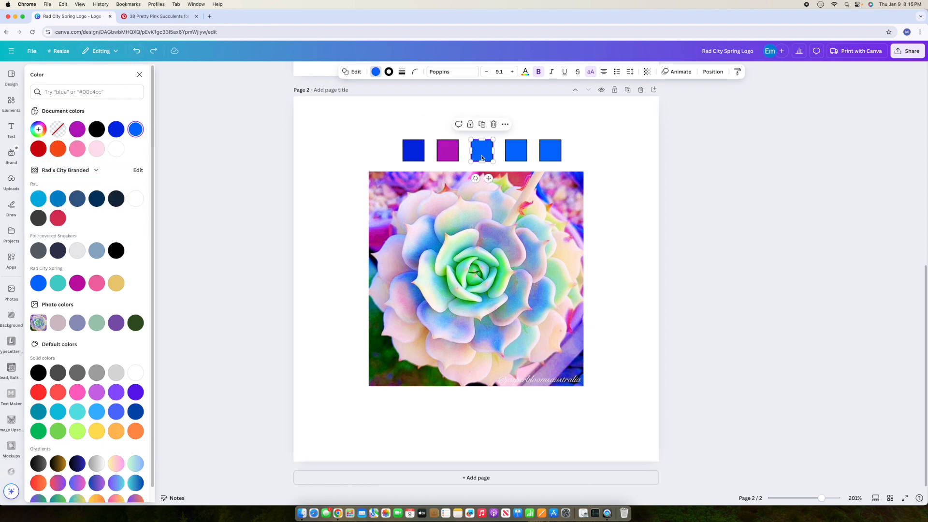
Step: Recolour the third square with the photo's orange (#EFAE38)
{"action": "left_click", "coordinate": [376, 71]}
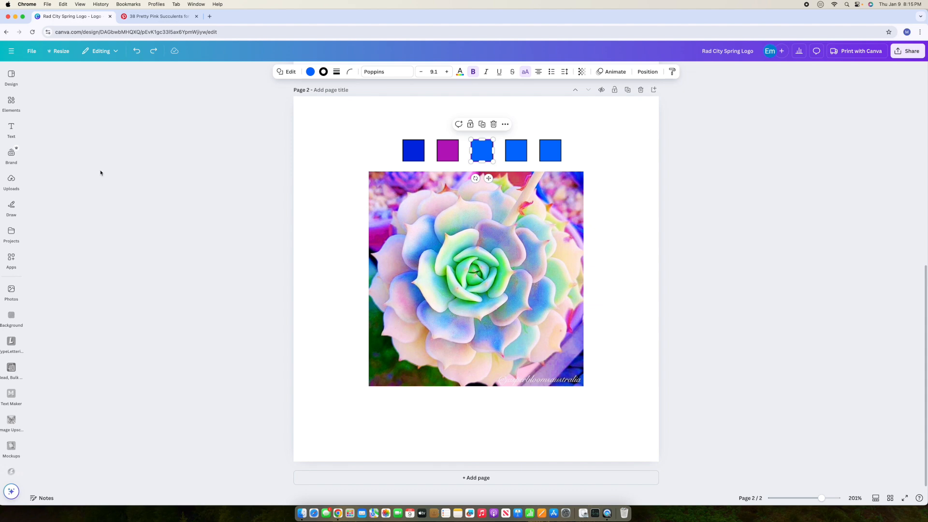
{"action": "left_click", "coordinate": [311, 73]}
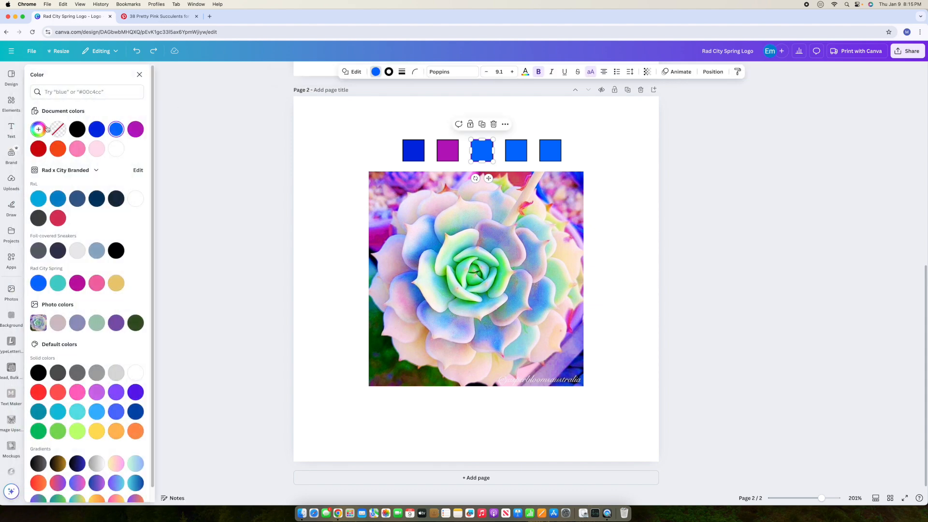
{"action": "left_click", "coordinate": [39, 130]}
{"action": "left_click", "coordinate": [130, 222]}
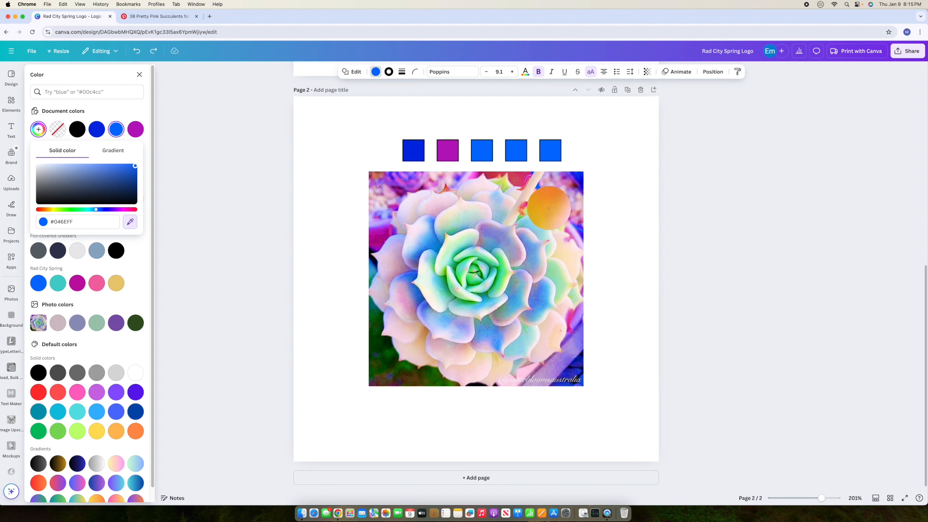
{"action": "left_click", "coordinate": [549, 208]}
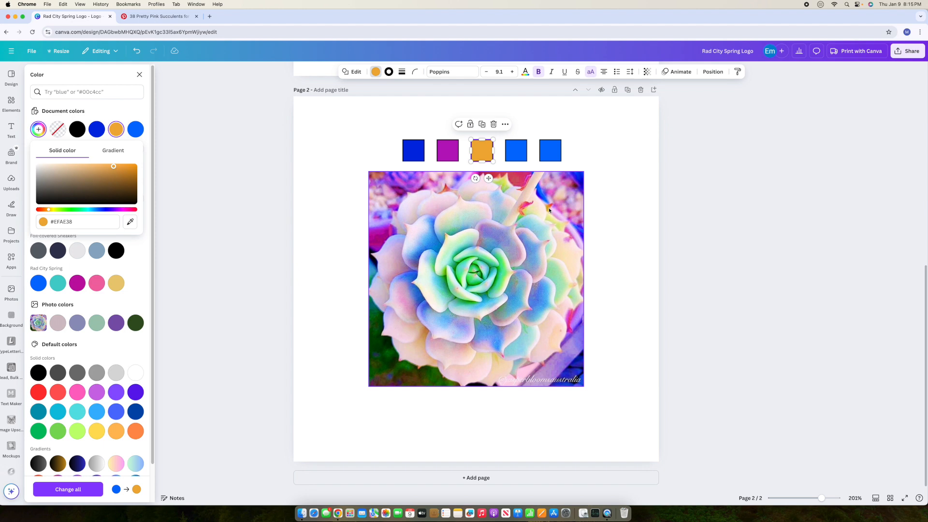
{"action": "left_click", "coordinate": [609, 247]}
Step: Give the fourth square a green sampled from the photo
{"action": "left_click", "coordinate": [520, 149]}
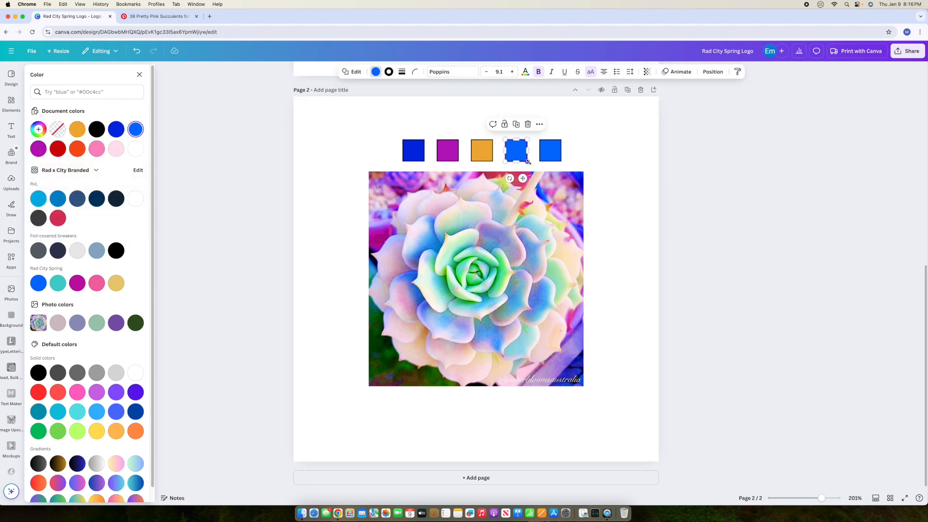
{"action": "left_click", "coordinate": [377, 74]}
{"action": "left_click", "coordinate": [378, 74]}
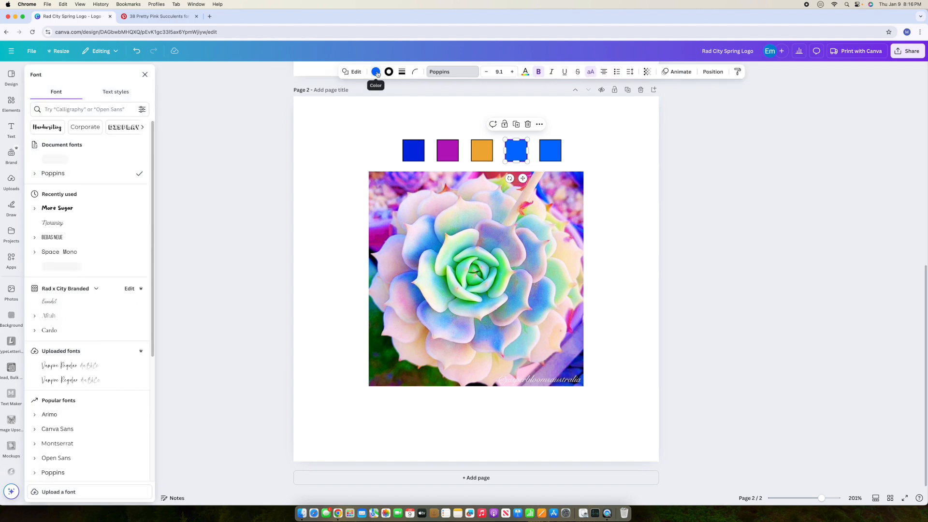
{"action": "left_click", "coordinate": [378, 74]}
{"action": "left_click", "coordinate": [40, 129]}
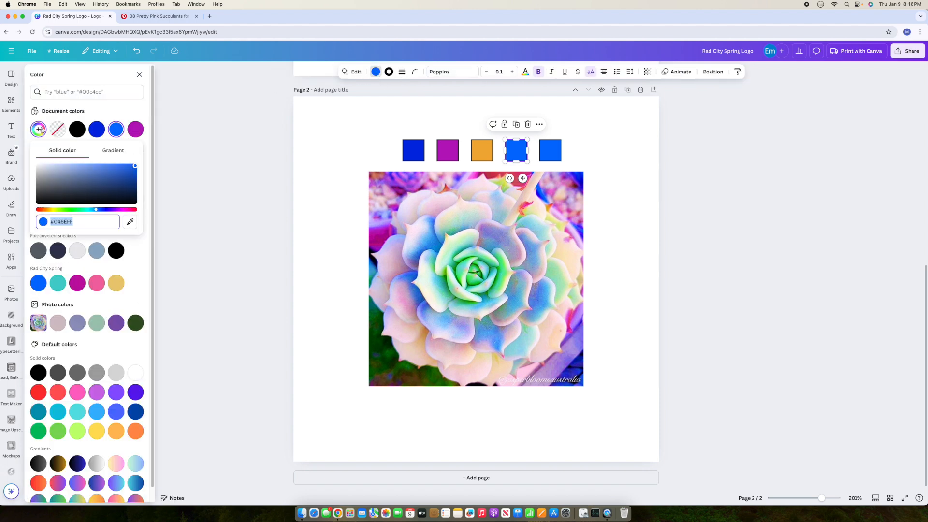
{"action": "left_click", "coordinate": [129, 222]}
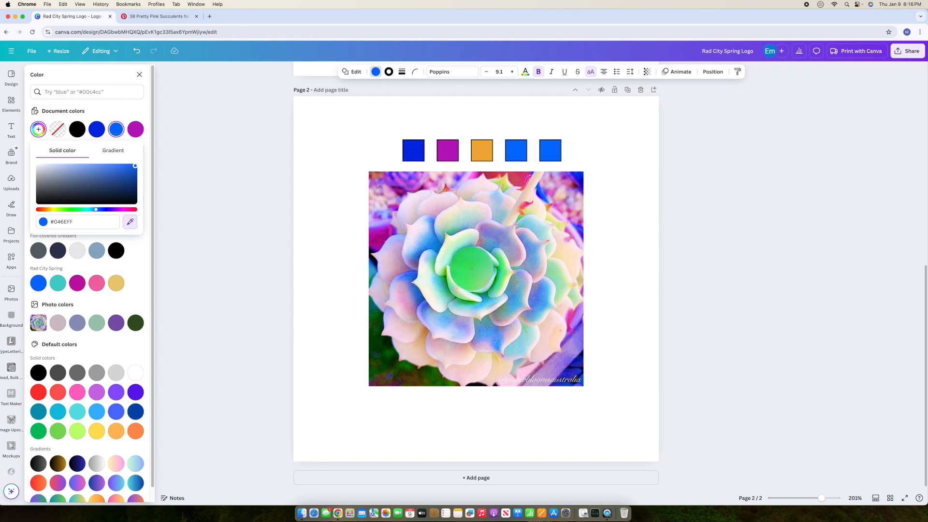
{"action": "left_click", "coordinate": [472, 270]}
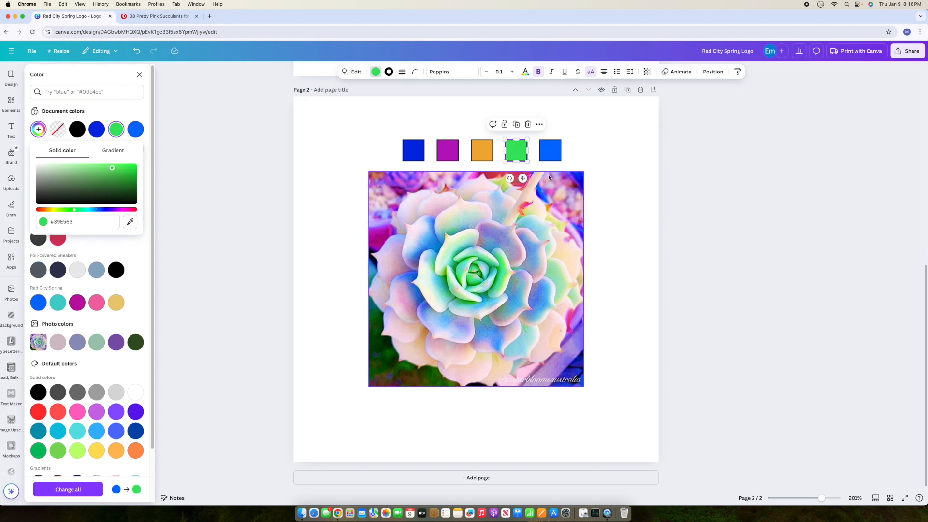
Step: Recolour the fifth square purple from the photo, after first trying a deep blue
{"action": "left_click", "coordinate": [556, 153]}
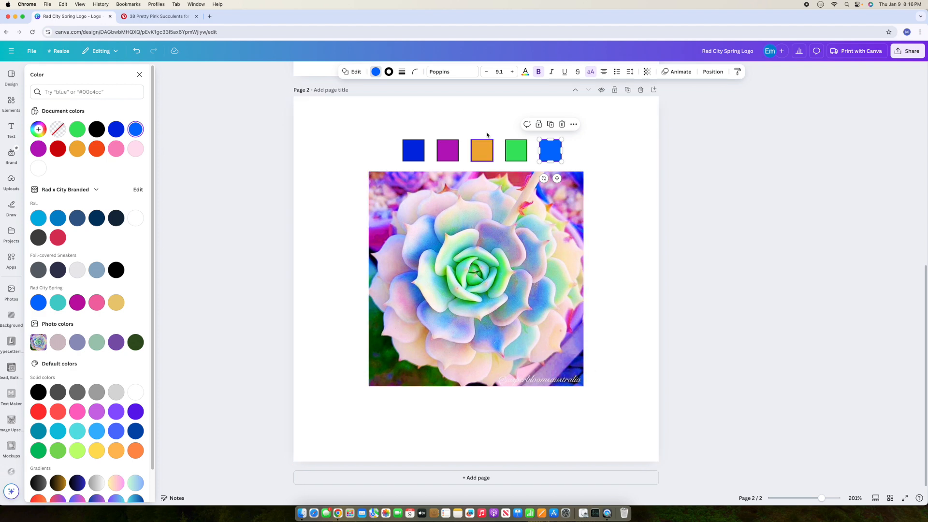
{"action": "left_click", "coordinate": [39, 129]}
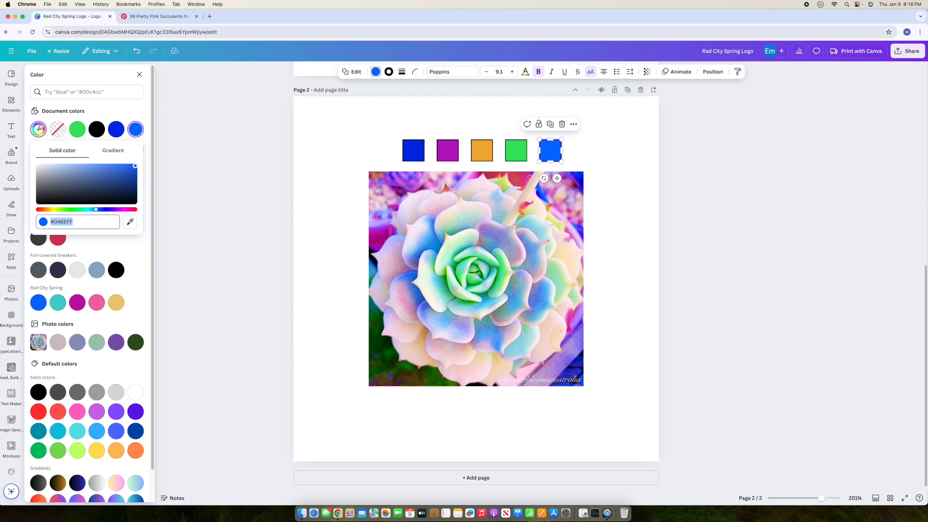
{"action": "left_click", "coordinate": [130, 221]}
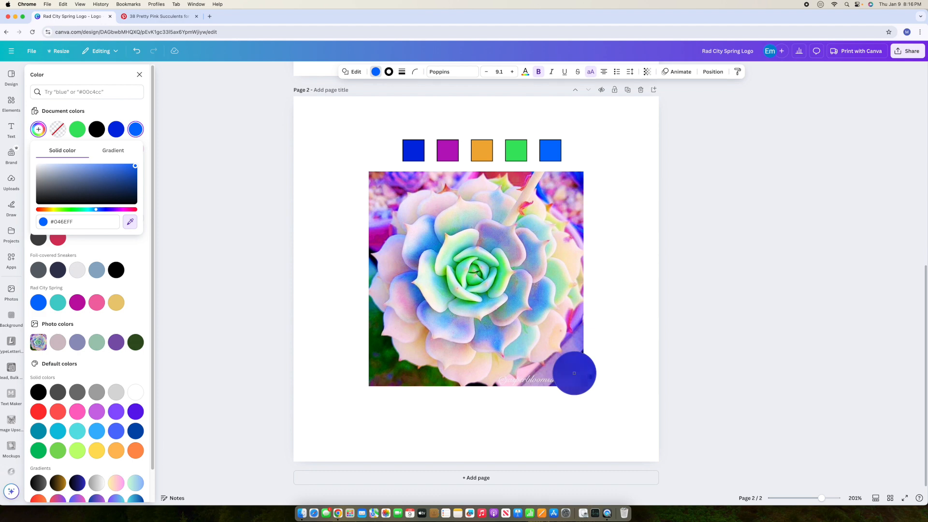
{"action": "left_click", "coordinate": [574, 373]}
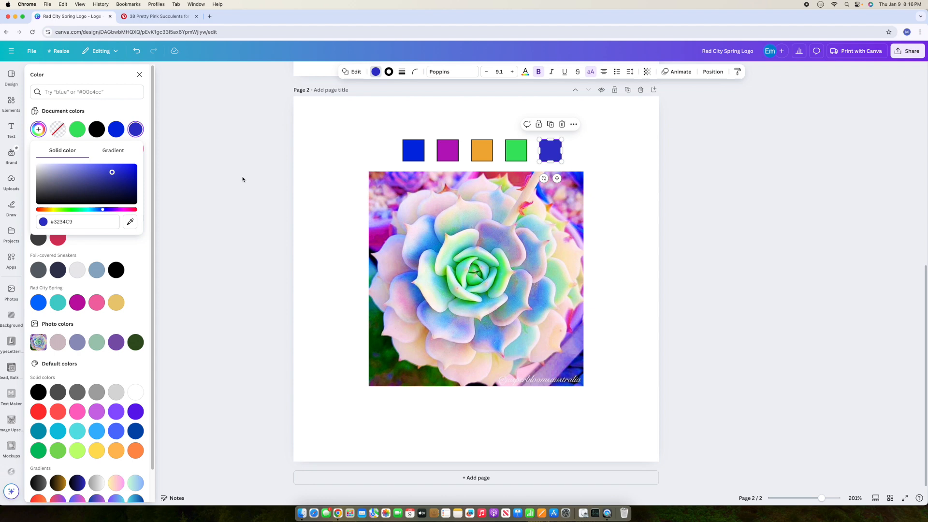
{"action": "left_click", "coordinate": [131, 222]}
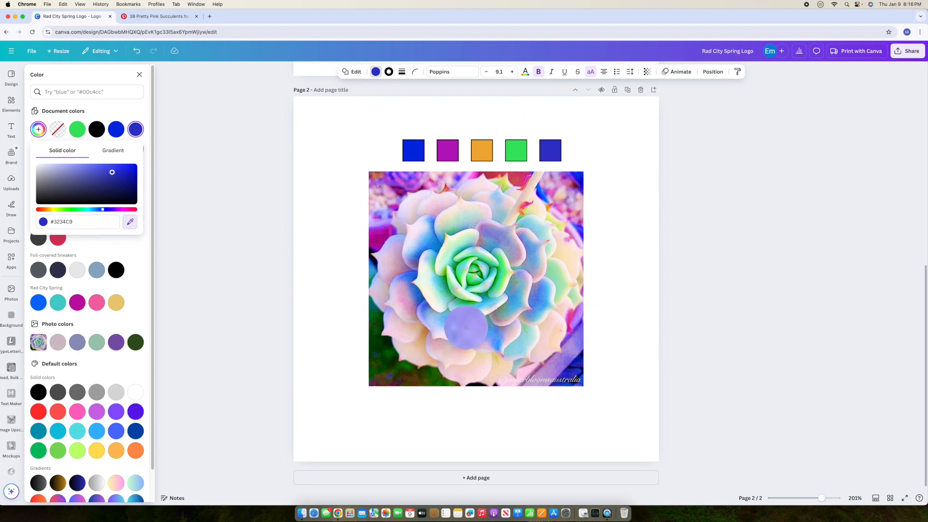
{"action": "left_click", "coordinate": [393, 229]}
{"action": "left_click", "coordinate": [623, 235]}
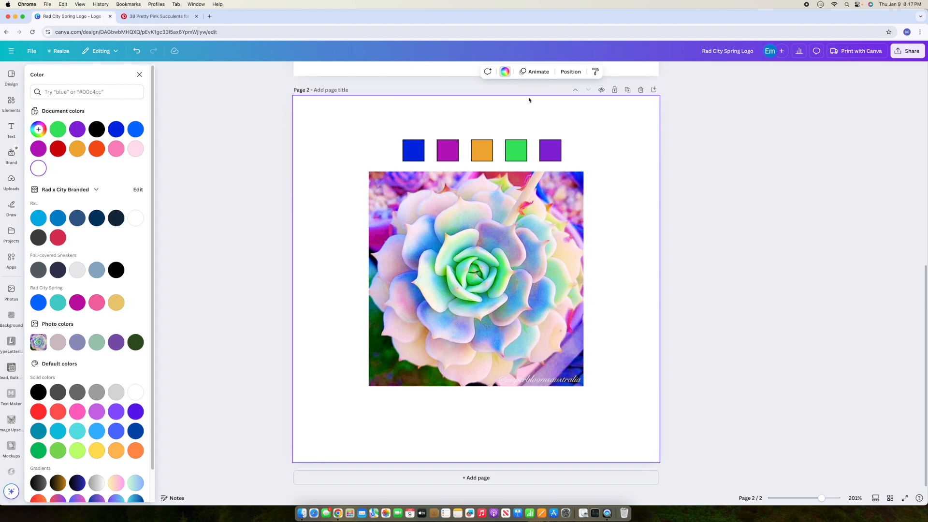
Step: Change the green square to the teal #45BCAA from the succulent's centre
{"action": "left_click", "coordinate": [515, 155]}
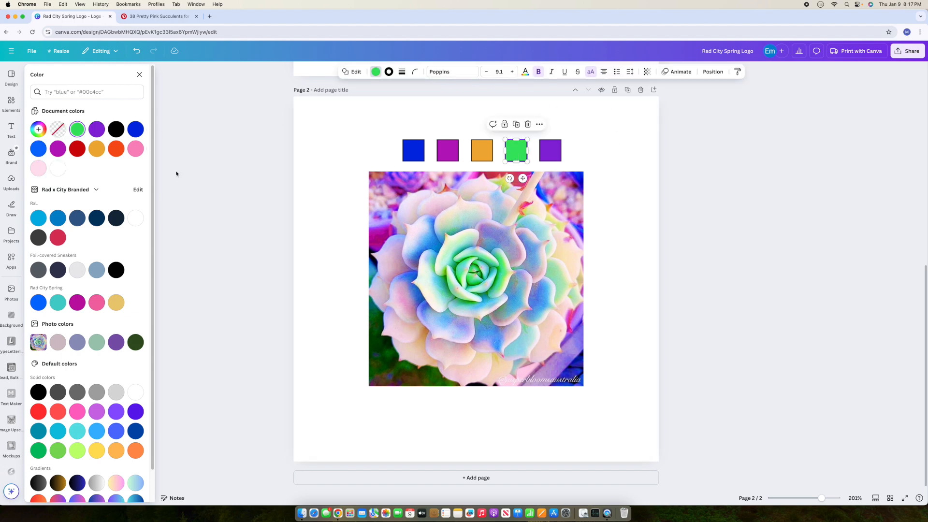
{"action": "left_click", "coordinate": [38, 129]}
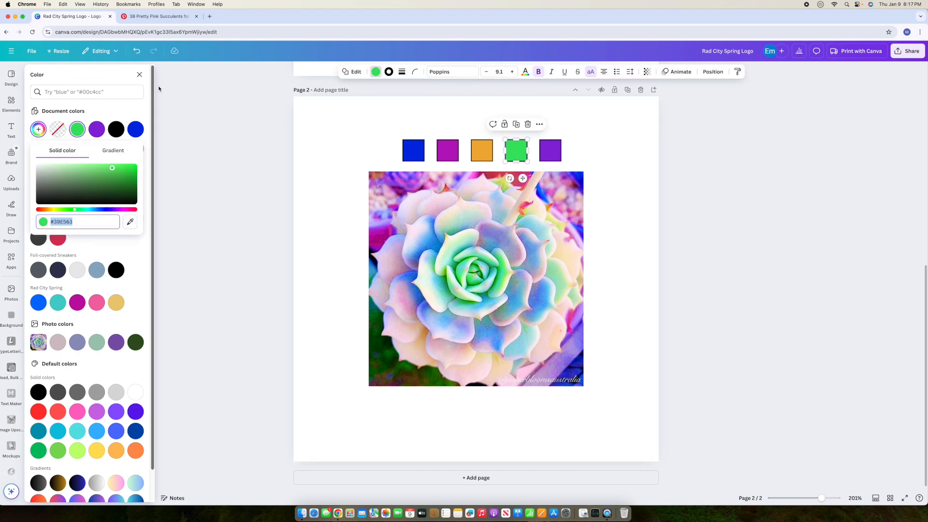
{"action": "left_click", "coordinate": [137, 221]}
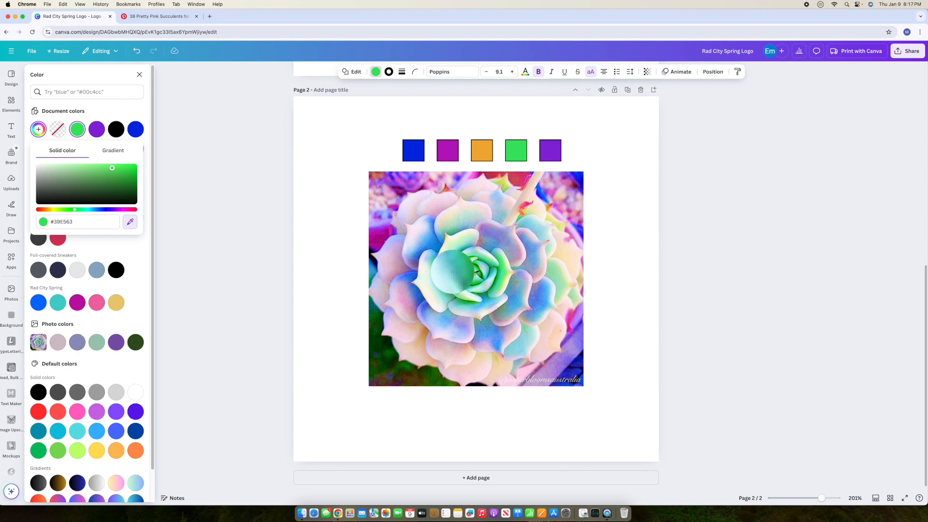
{"action": "left_click", "coordinate": [454, 272]}
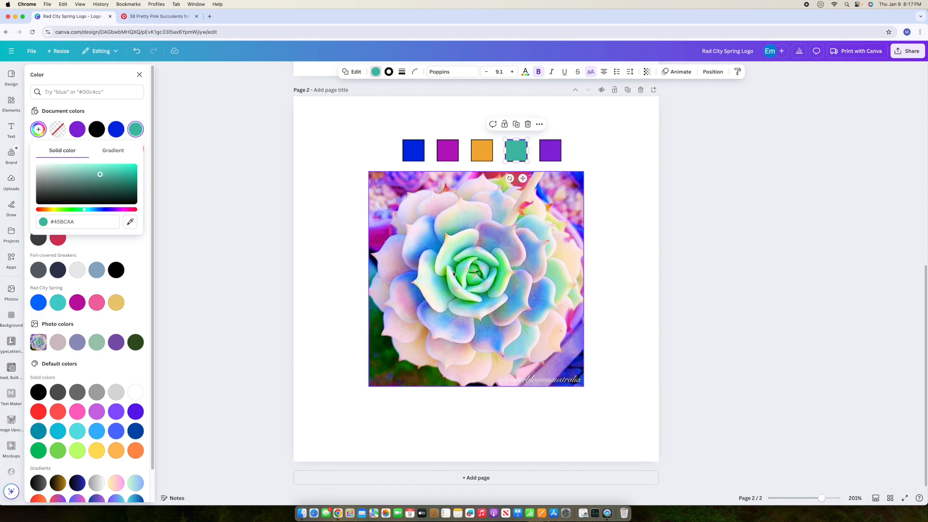
{"action": "left_click", "coordinate": [607, 221]}
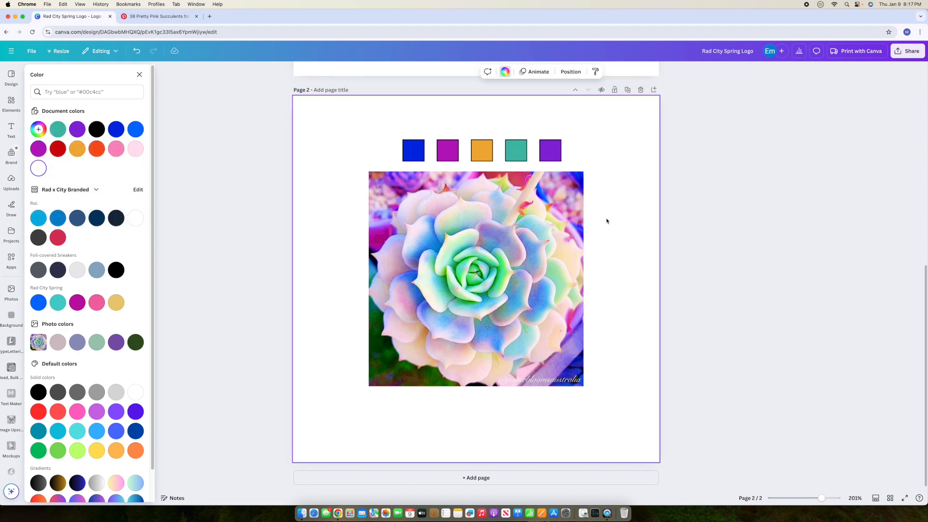
Step: Change the purple square to the pink #E36BA5 from the photo's lower area
{"action": "left_click", "coordinate": [558, 154]}
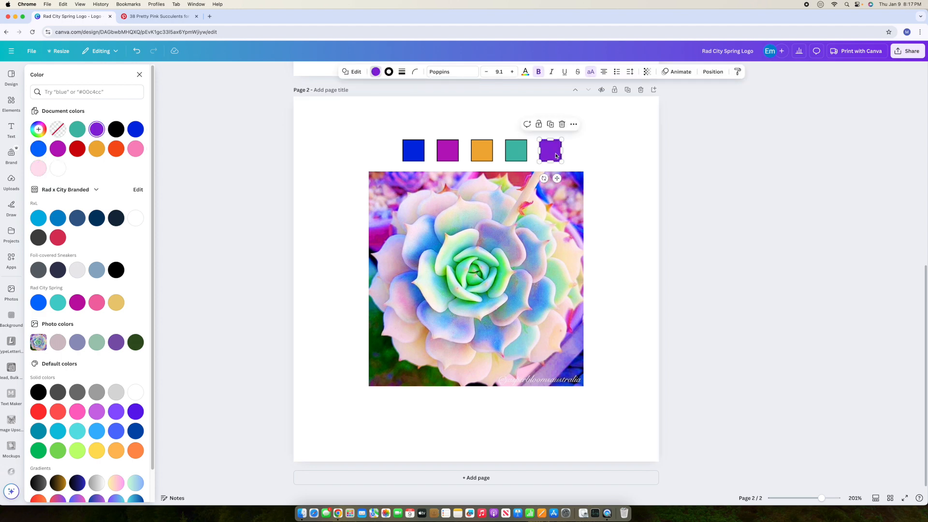
{"action": "left_click", "coordinate": [38, 129]}
{"action": "left_click", "coordinate": [130, 222]}
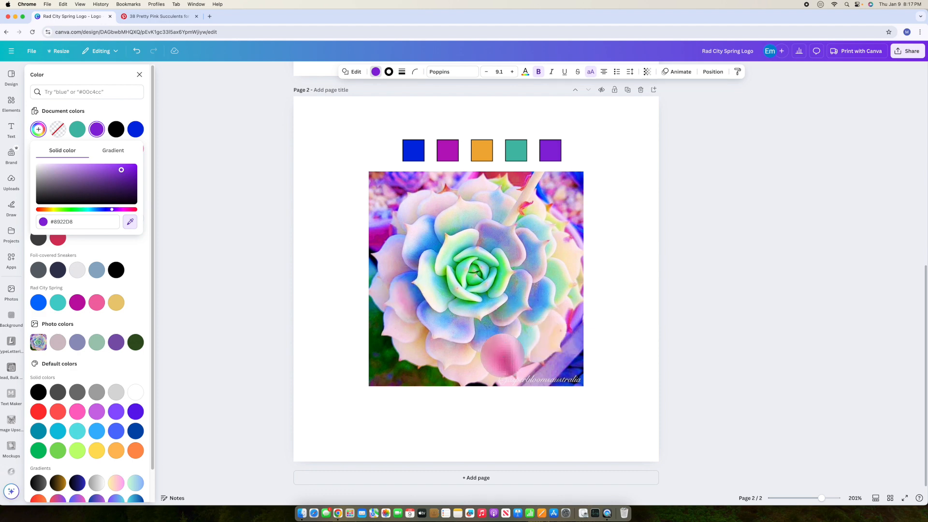
{"action": "left_click", "coordinate": [503, 357]}
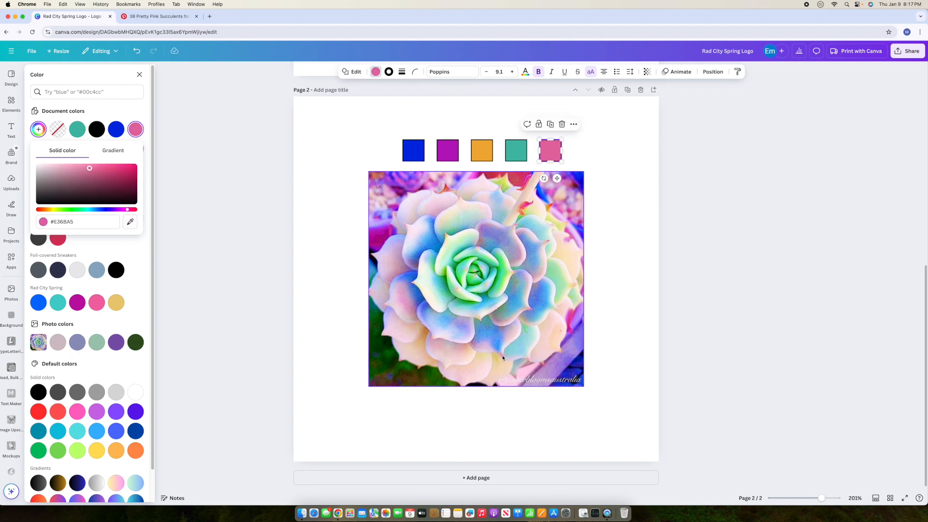
{"action": "left_click", "coordinate": [616, 292]}
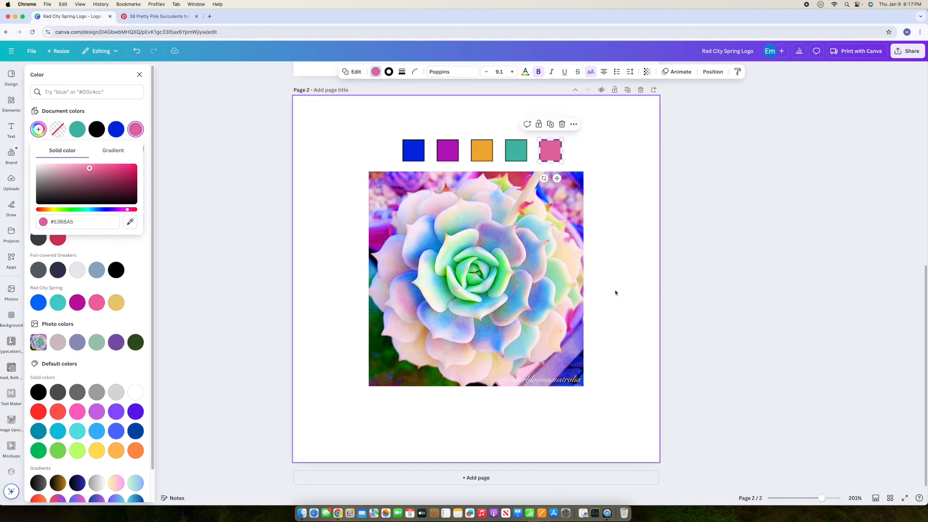
Step: Select the orange square and start eyedropping a new colour from the photo
{"action": "left_click", "coordinate": [472, 151]}
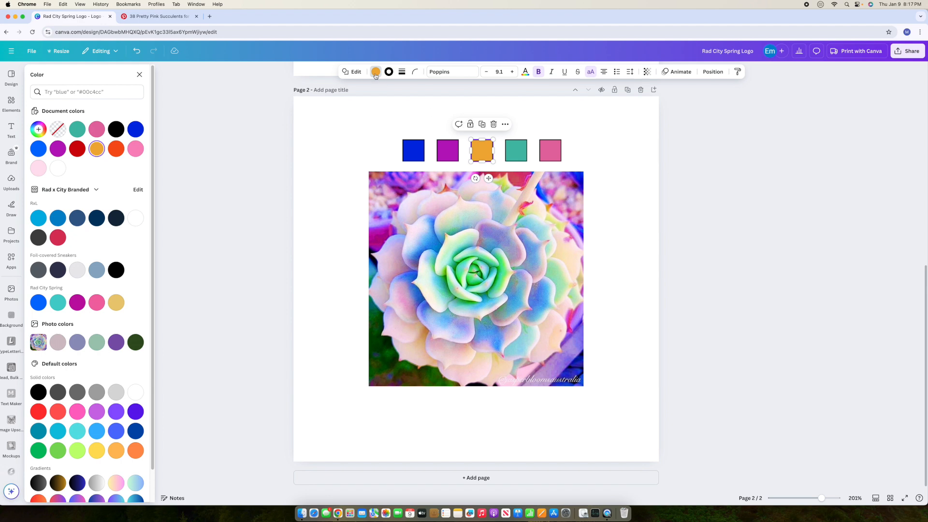
{"action": "left_click", "coordinate": [38, 129]}
{"action": "left_click", "coordinate": [129, 224]}
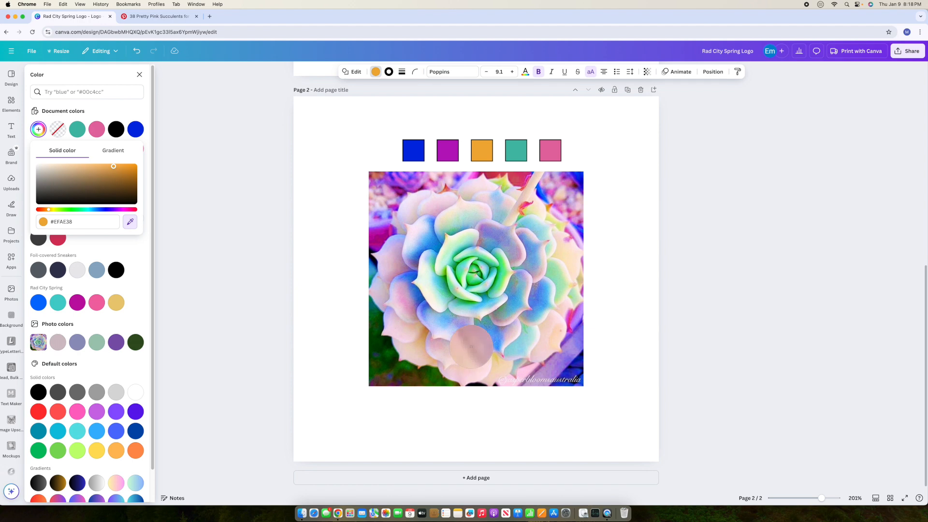
Step: Give the orange square a tan eyedropped from the succulent photo
{"action": "left_click", "coordinate": [433, 361]}
{"action": "left_click", "coordinate": [599, 273]}
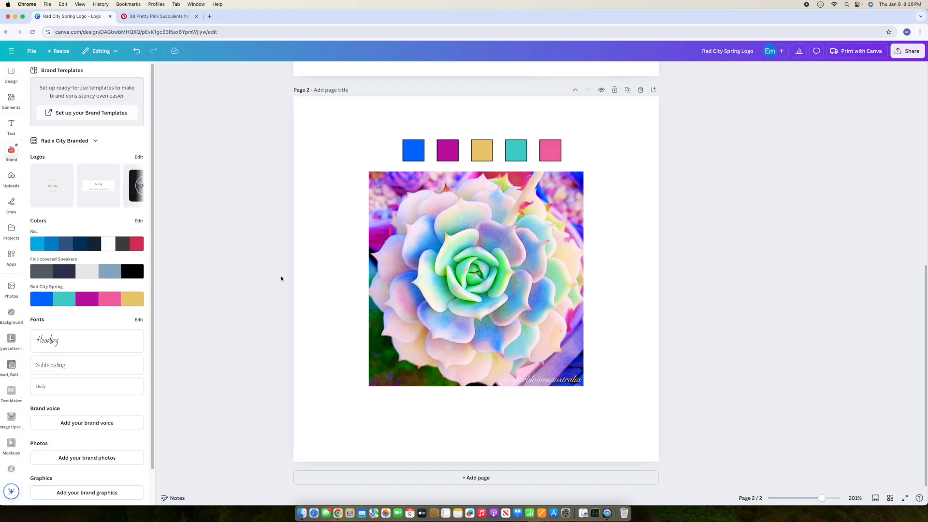
Step: On page 1, fill the logo's oval with the Rad City Spring teal
{"action": "scroll", "coordinate": [342, 285], "scroll_direction": "up", "scroll_amount": 8}
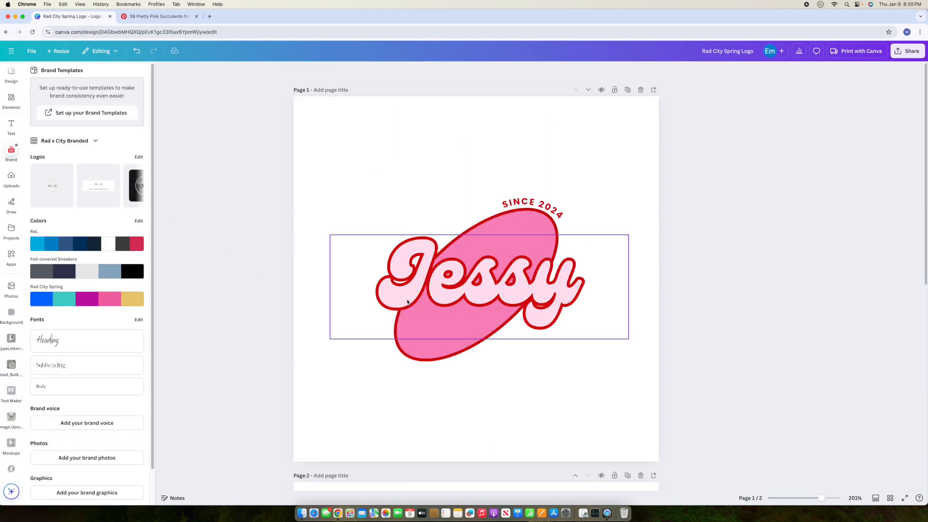
{"action": "left_click", "coordinate": [544, 173]}
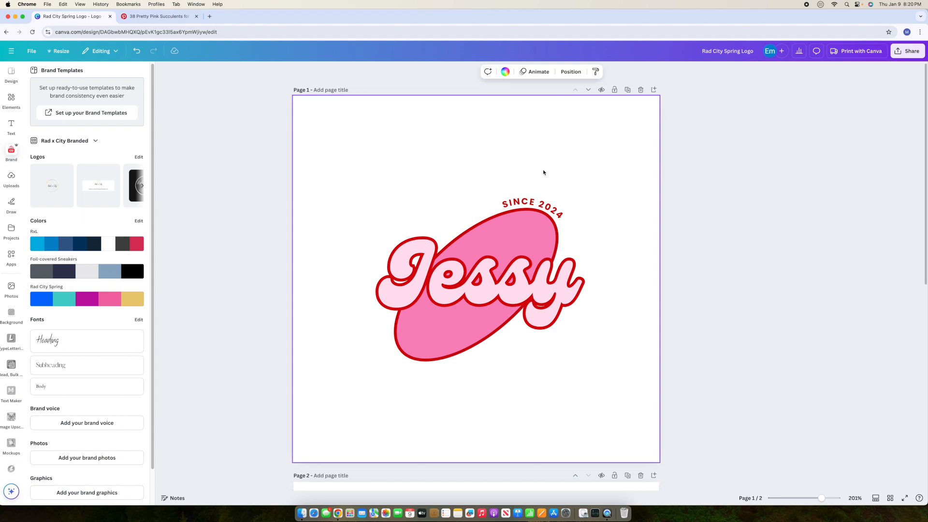
{"action": "left_click", "coordinate": [510, 220]}
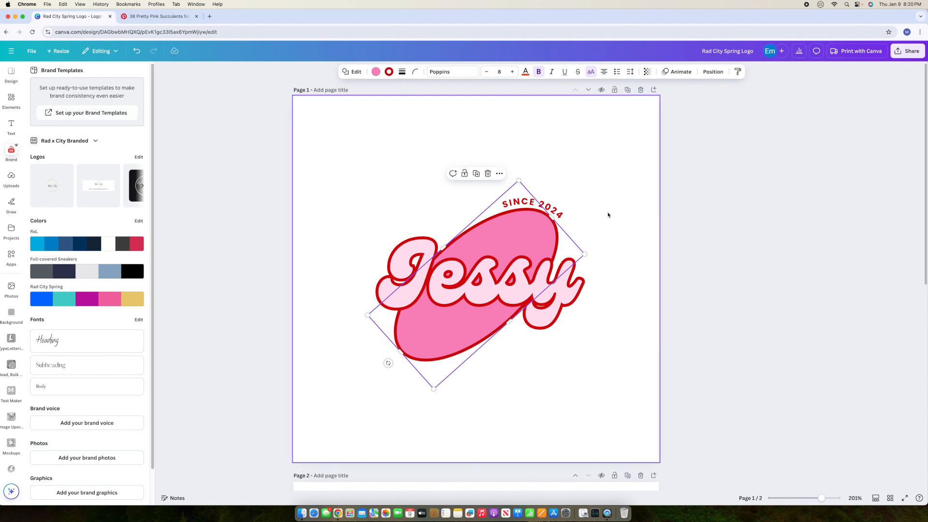
{"action": "left_click", "coordinate": [376, 73]}
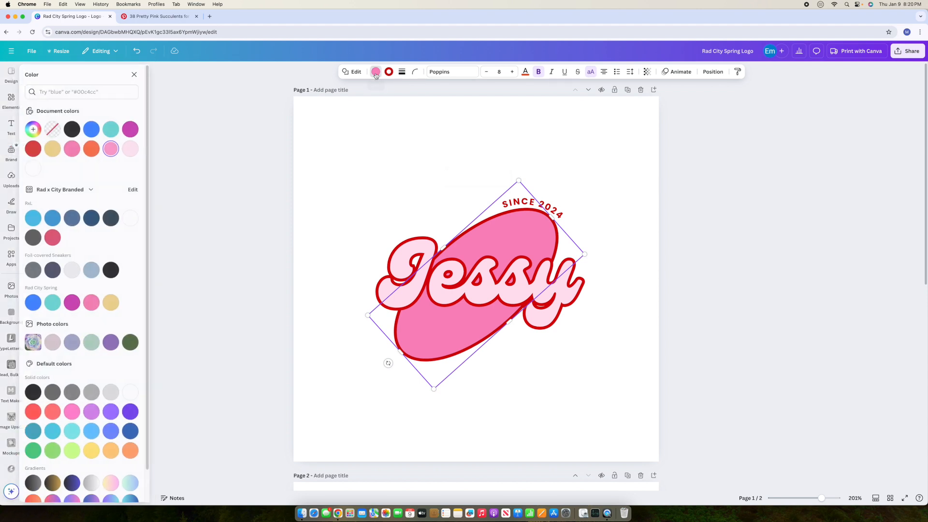
{"action": "scroll", "coordinate": [55, 274], "scroll_direction": "down", "scroll_amount": 1}
{"action": "left_click", "coordinate": [55, 274]}
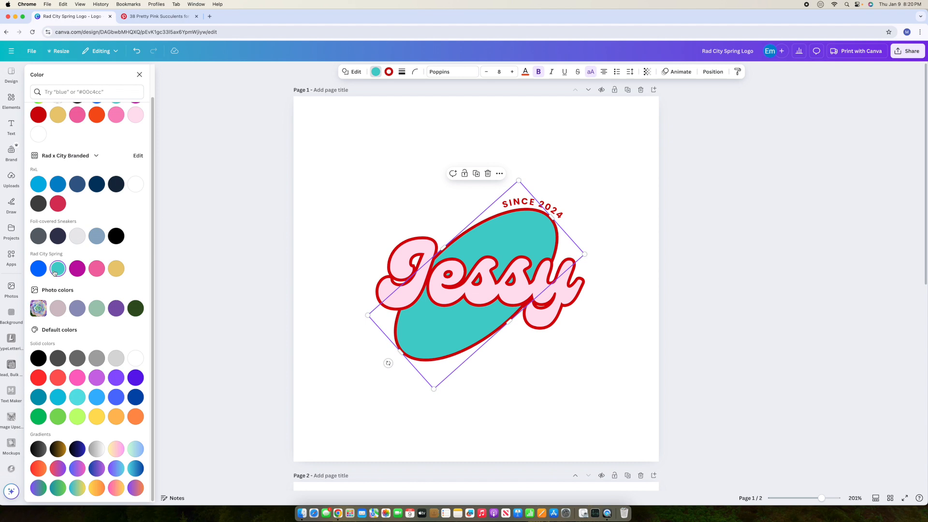
Step: Give the oval a magenta outline and nudge the Jessy text up and left
{"action": "left_click", "coordinate": [388, 73]}
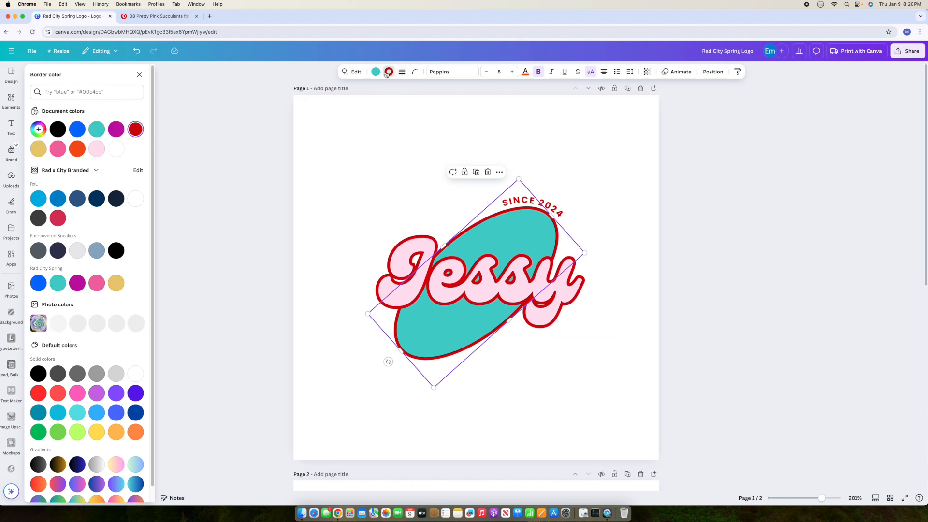
{"action": "left_click", "coordinate": [79, 287]}
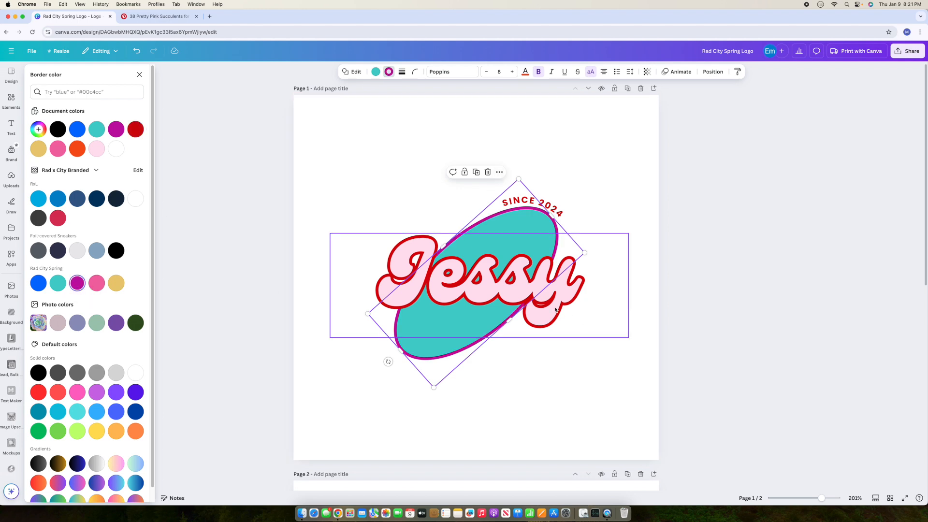
{"action": "left_click", "coordinate": [576, 325]}
{"action": "left_click_drag", "start_coordinate": [576, 325], "coordinate": [556, 309]}
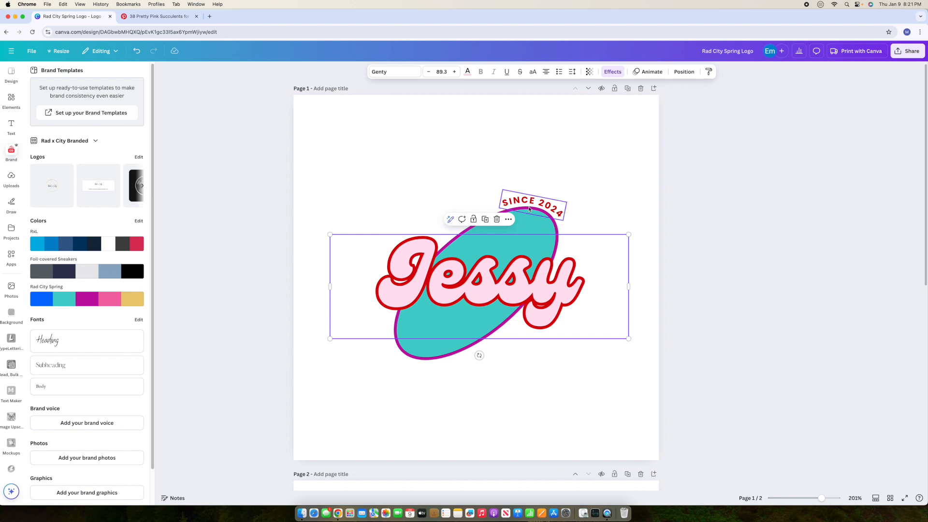
Step: Delete the SINCE 2024 text and change the Jessy wording to 'Rad City Design Co'
{"action": "left_click", "coordinate": [562, 213]}
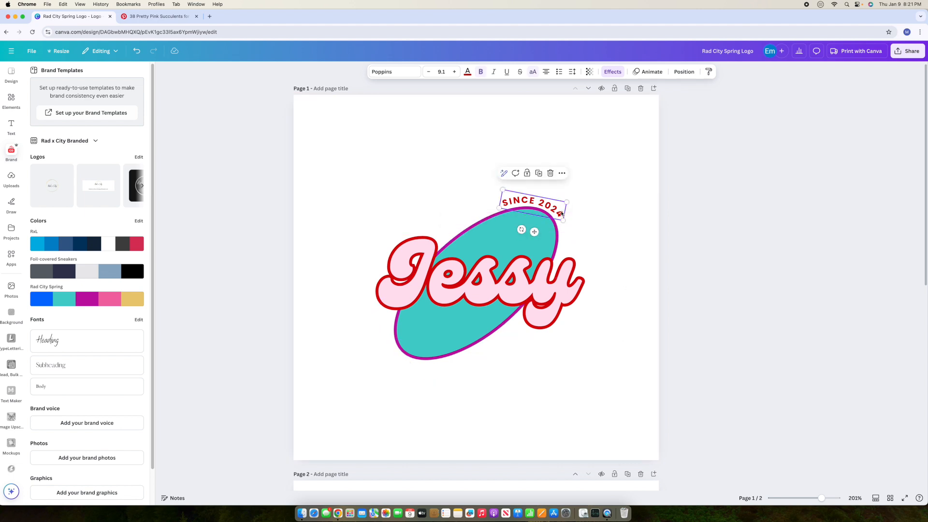
{"action": "left_click", "coordinate": [551, 174]}
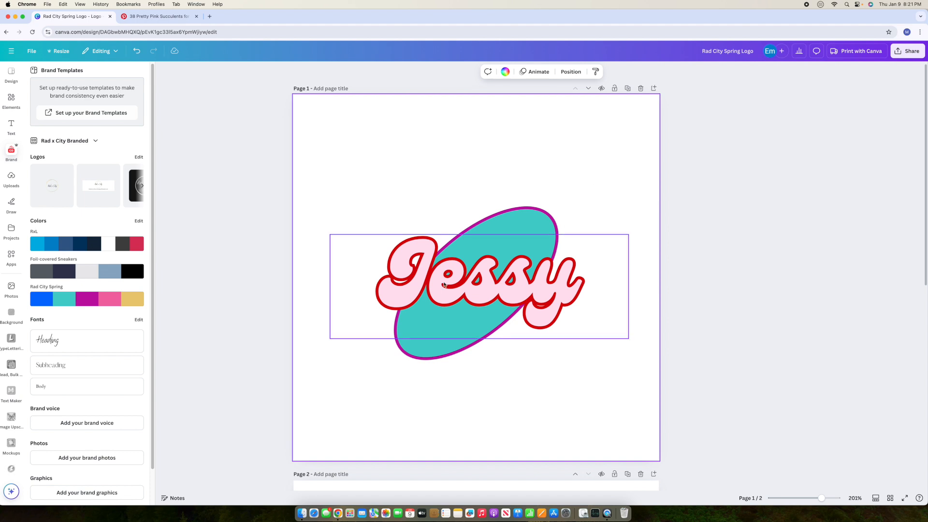
{"action": "left_click", "coordinate": [508, 282]}
{"action": "left_click", "coordinate": [509, 281]}
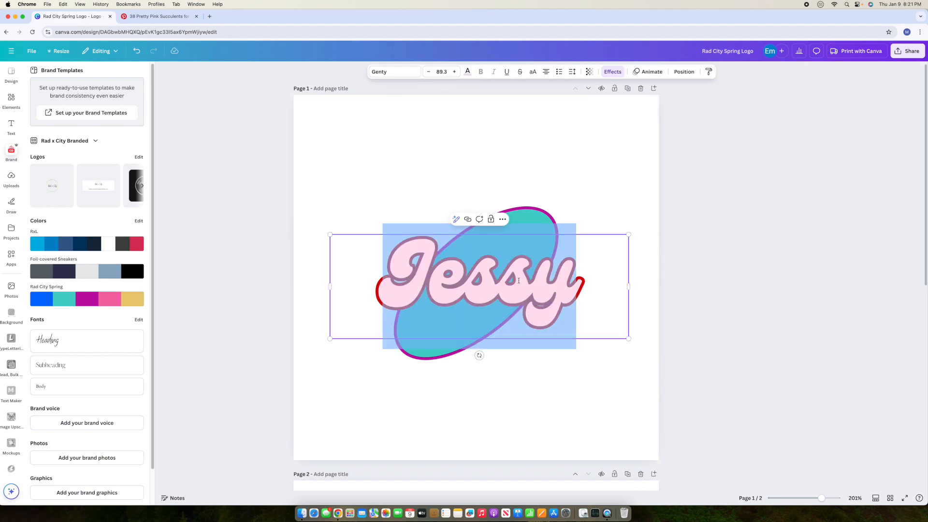
{"action": "type", "text": "Rad"}
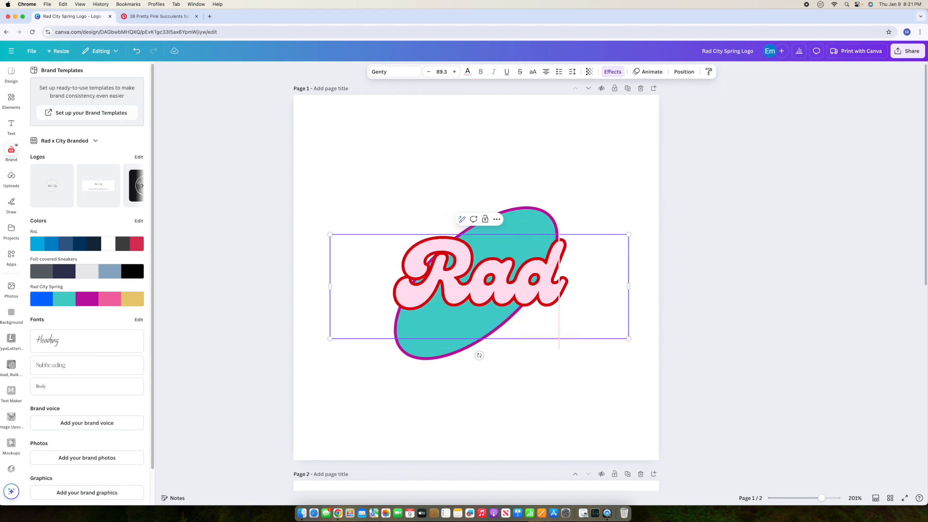
{"action": "type", "text": " Cut"}
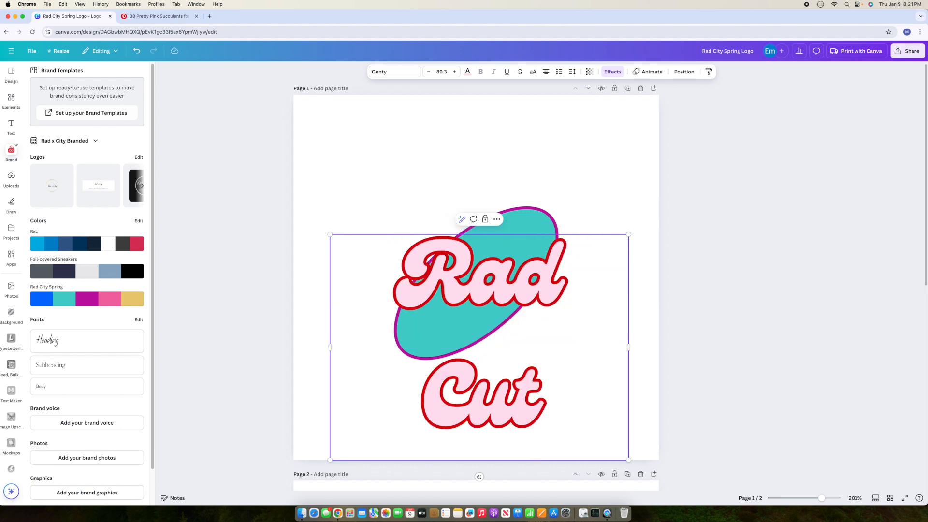
{"action": "key", "text": "BackSpace"}
{"action": "key", "text": "BackSpace"}
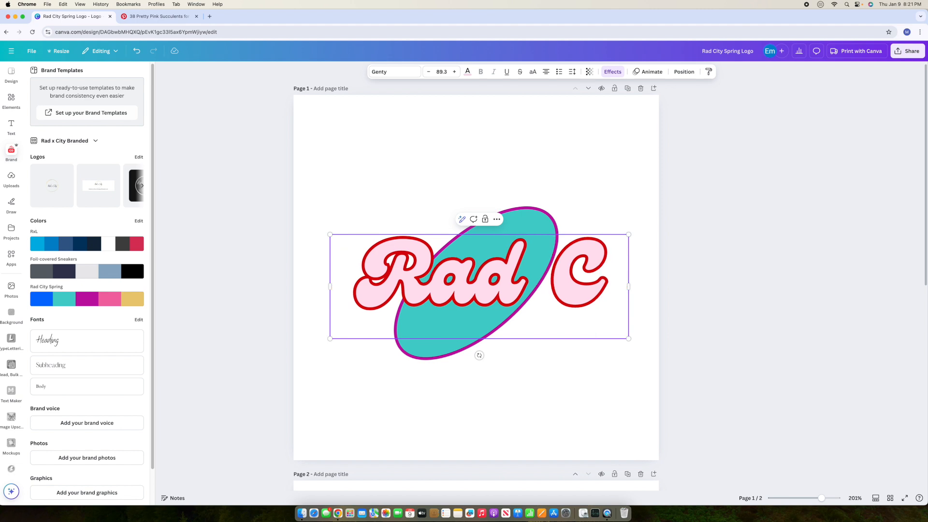
{"action": "type", "text": "ity Desi"}
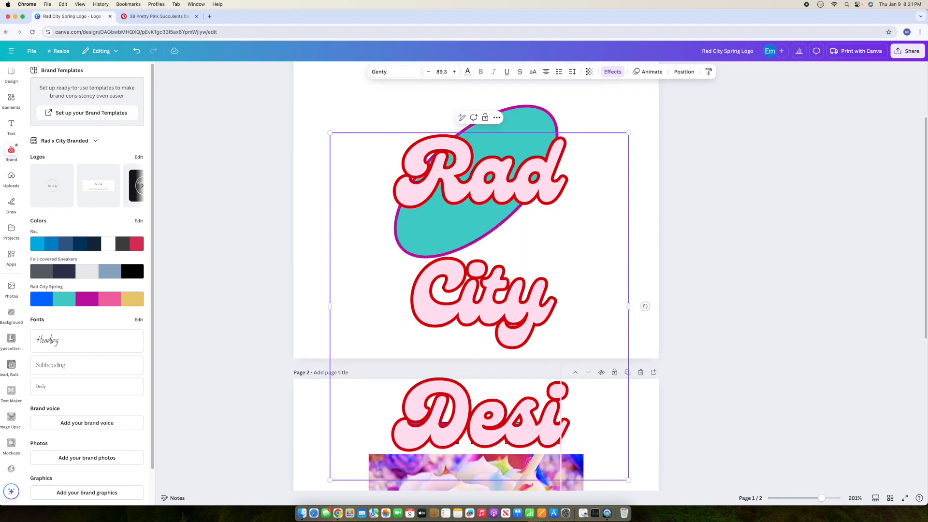
{"action": "type", "text": "gn Co"}
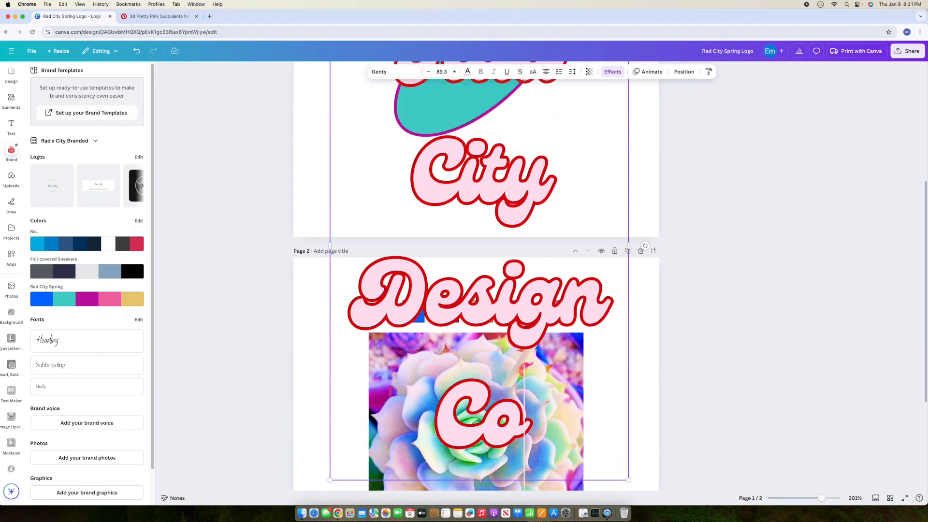
Step: Set the logo text to font size 45 and nudge it slightly up and left
{"action": "left_click", "coordinate": [439, 72]}
{"action": "type", "text": "45"}
{"action": "key", "text": "Return"}
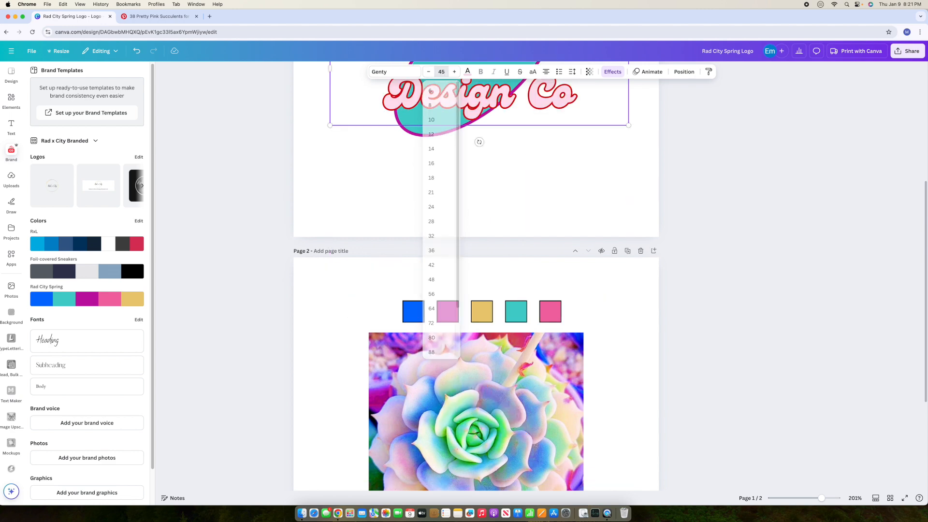
{"action": "left_click", "coordinate": [544, 177]}
{"action": "scroll", "coordinate": [543, 177], "scroll_direction": "down", "scroll_amount": 2}
{"action": "scroll", "coordinate": [544, 177], "scroll_direction": "up", "scroll_amount": 6}
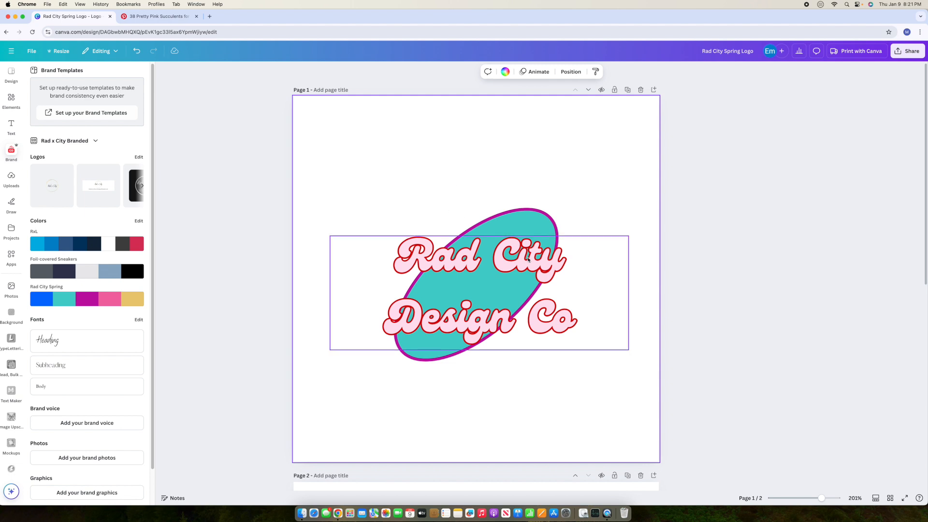
{"action": "left_click_drag", "start_coordinate": [527, 259], "coordinate": [520, 251]}
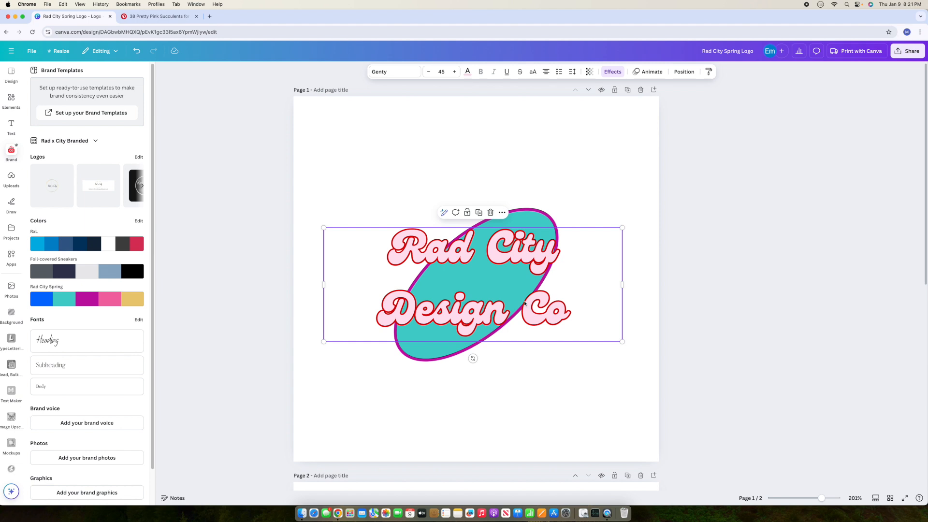
Step: Apply the uploaded Vampire Regular font to the 'Rad City Design Co' lettering
{"action": "left_click", "coordinate": [400, 72]}
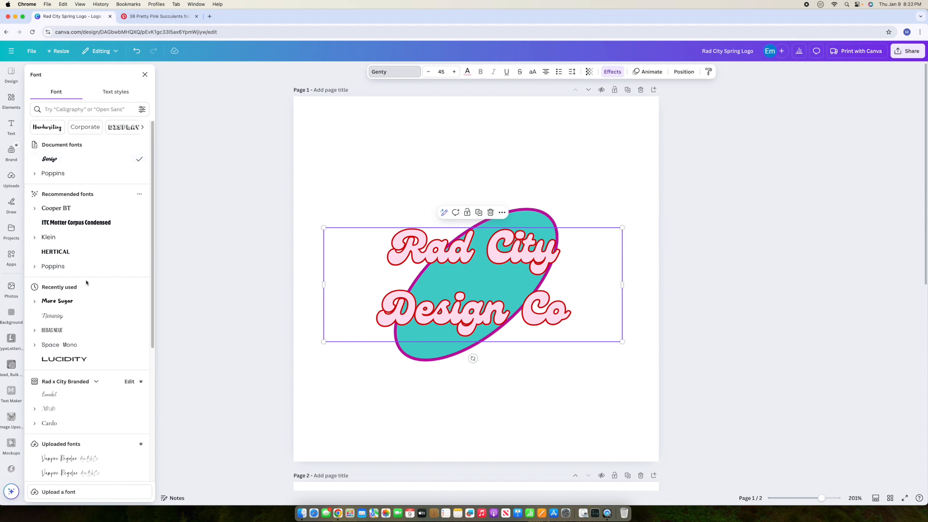
{"action": "scroll", "coordinate": [87, 285], "scroll_direction": "down", "scroll_amount": 4}
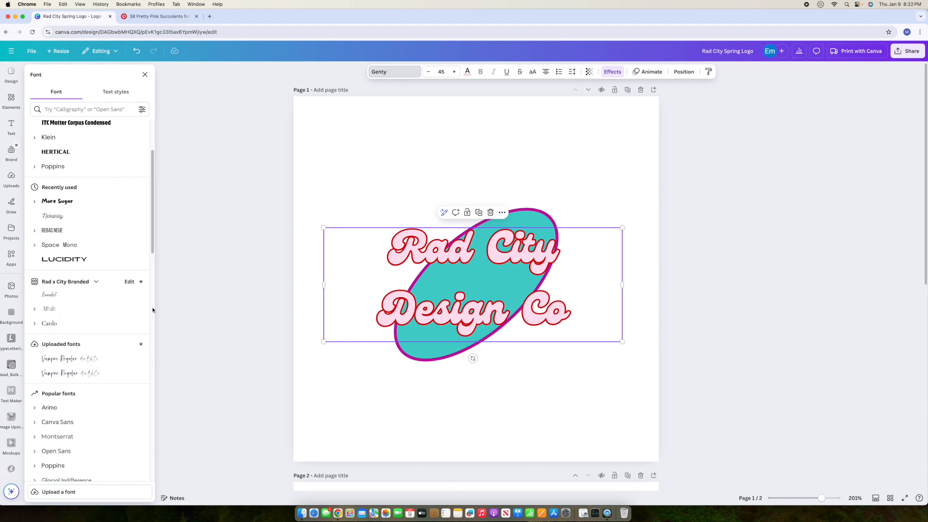
{"action": "scroll", "coordinate": [114, 386], "scroll_direction": "down", "scroll_amount": 5}
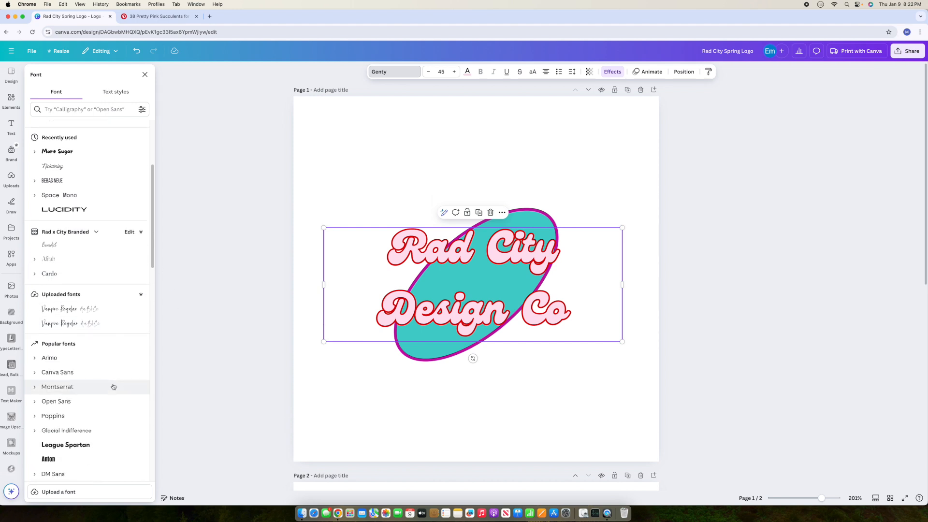
{"action": "scroll", "coordinate": [114, 386], "scroll_direction": "down", "scroll_amount": 13}
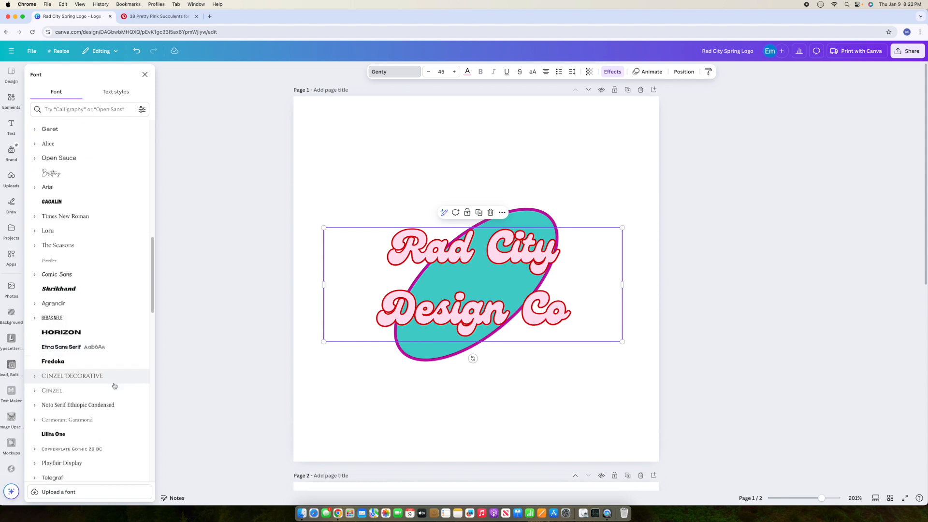
{"action": "scroll", "coordinate": [115, 386], "scroll_direction": "down", "scroll_amount": 7}
{"action": "scroll", "coordinate": [114, 385], "scroll_direction": "up", "scroll_amount": 20}
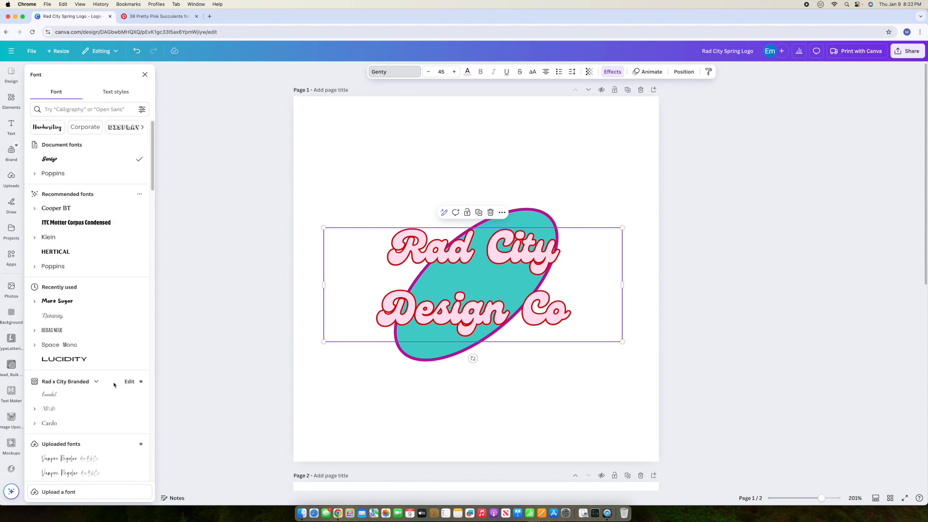
{"action": "left_click", "coordinate": [69, 462]}
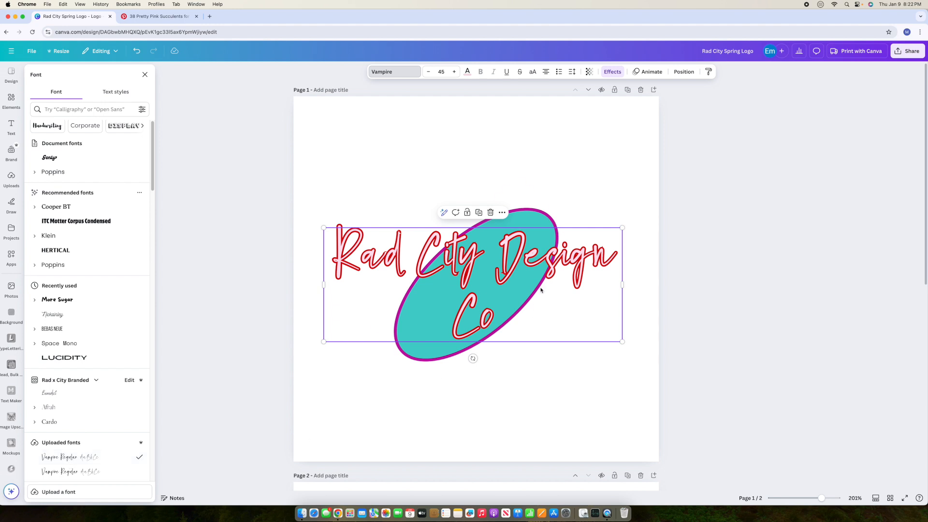
{"action": "scroll", "coordinate": [97, 376], "scroll_direction": "down", "scroll_amount": 2}
{"action": "scroll", "coordinate": [97, 375], "scroll_direction": "down", "scroll_amount": 8}
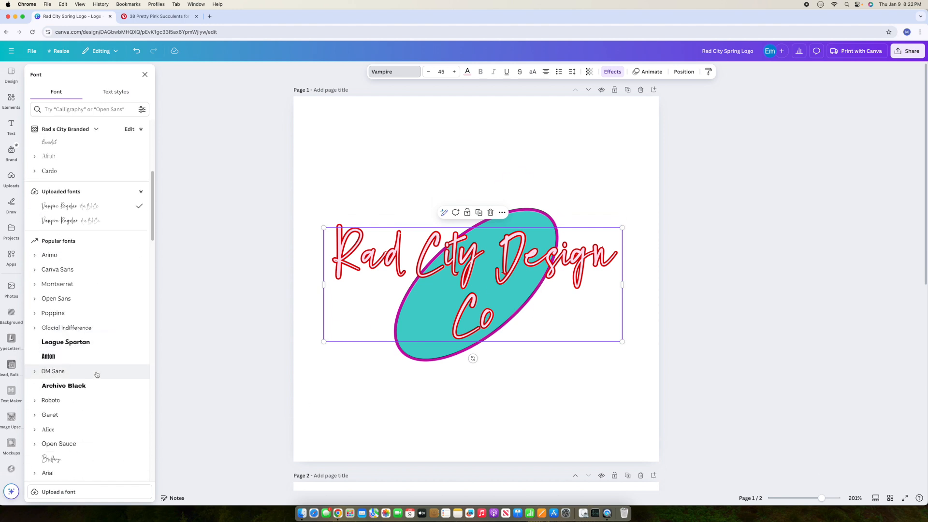
{"action": "scroll", "coordinate": [98, 372], "scroll_direction": "down", "scroll_amount": 10}
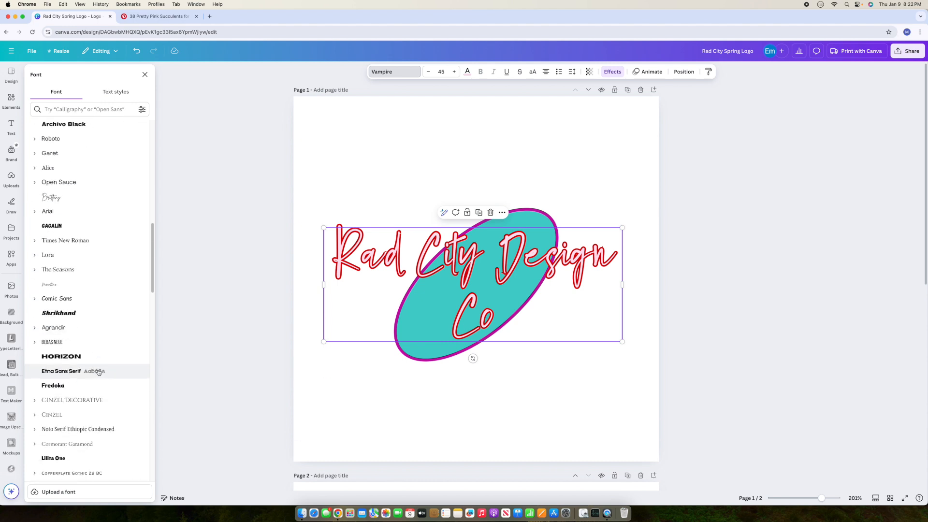
{"action": "scroll", "coordinate": [98, 372], "scroll_direction": "up", "scroll_amount": 20}
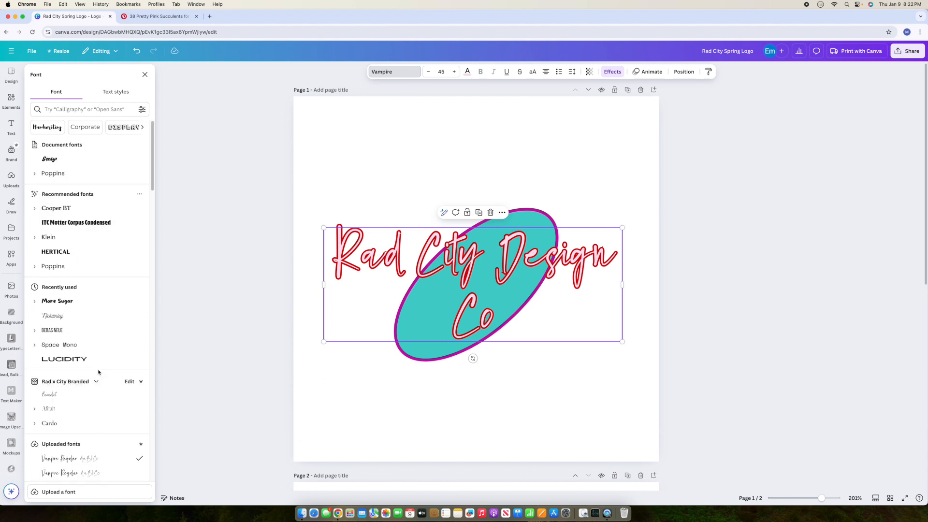
{"action": "scroll", "coordinate": [99, 372], "scroll_direction": "up", "scroll_amount": 2}
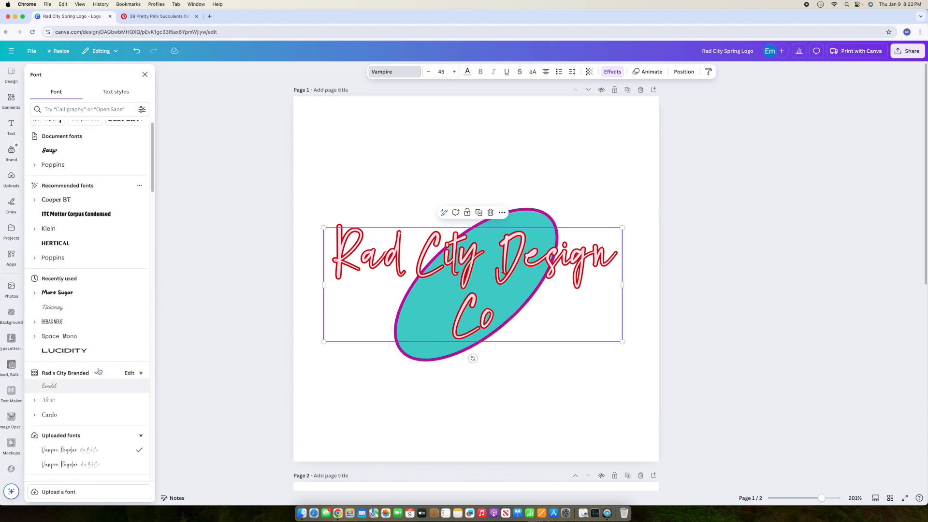
{"action": "left_click", "coordinate": [699, 293]}
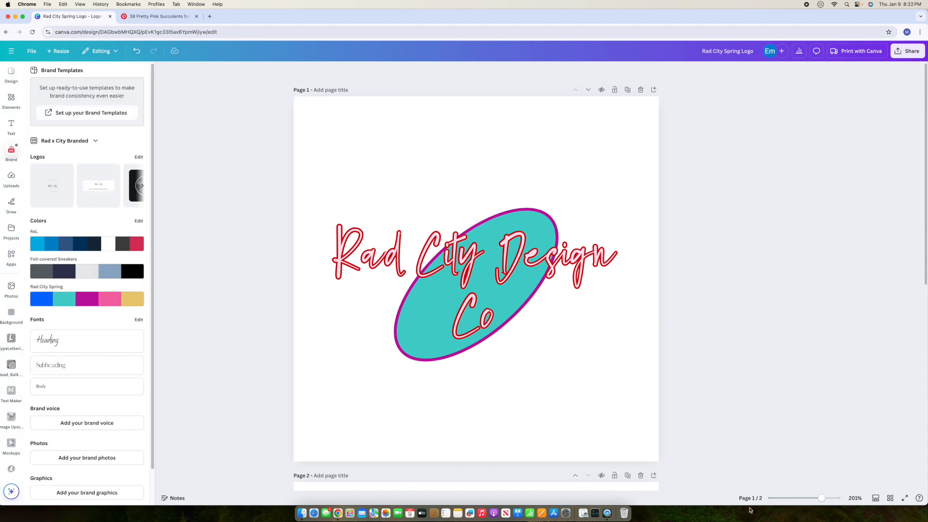
{"action": "left_click_drag", "start_coordinate": [822, 498], "coordinate": [786, 500]}
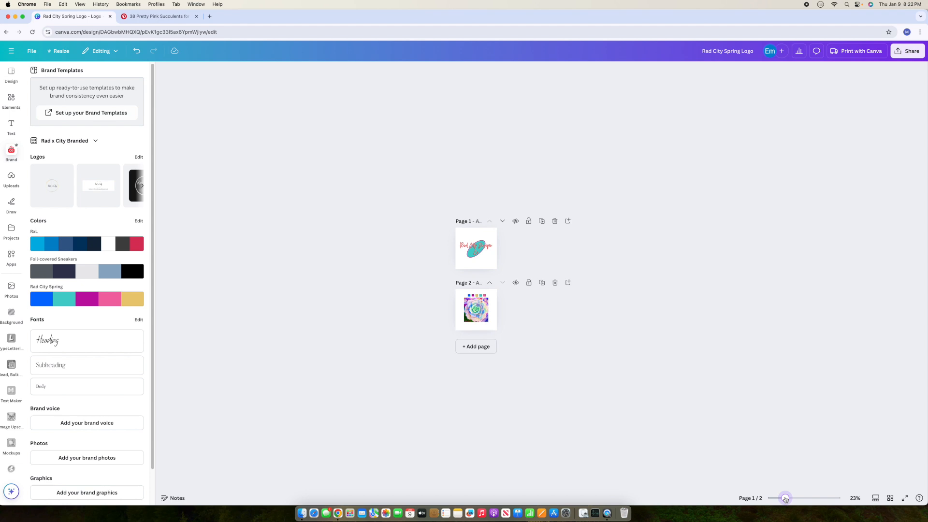
{"action": "left_click_drag", "start_coordinate": [785, 500], "coordinate": [812, 498]}
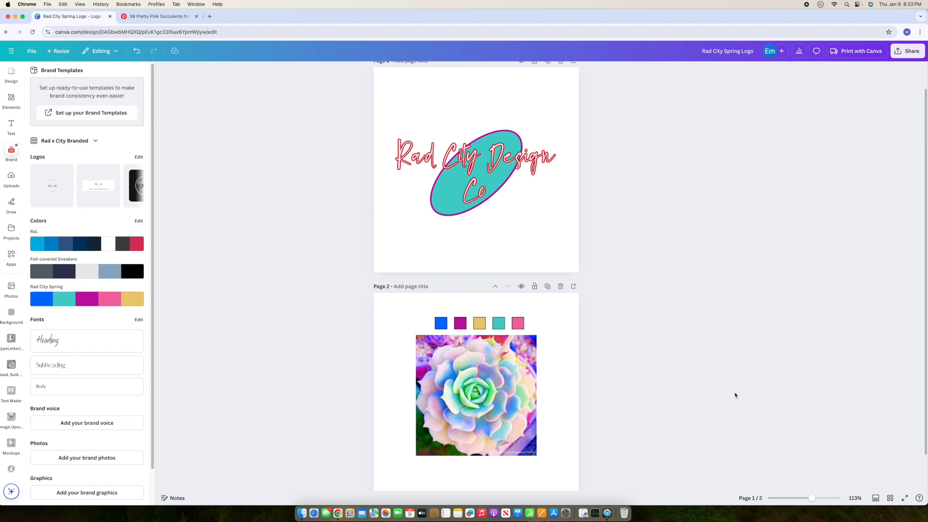
{"action": "scroll", "coordinate": [466, 250], "scroll_direction": "down", "scroll_amount": 2}
{"action": "scroll", "coordinate": [466, 250], "scroll_direction": "up", "scroll_amount": 3}
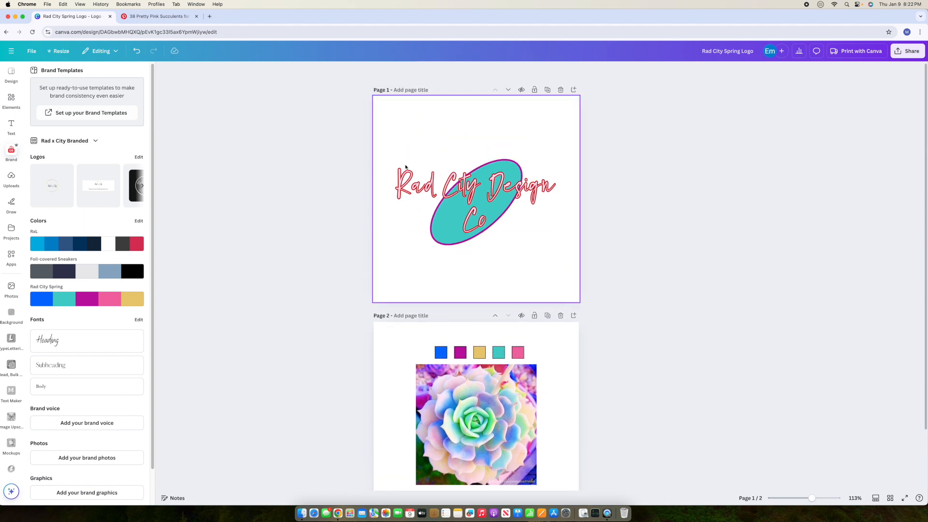
{"action": "left_click", "coordinate": [448, 191]}
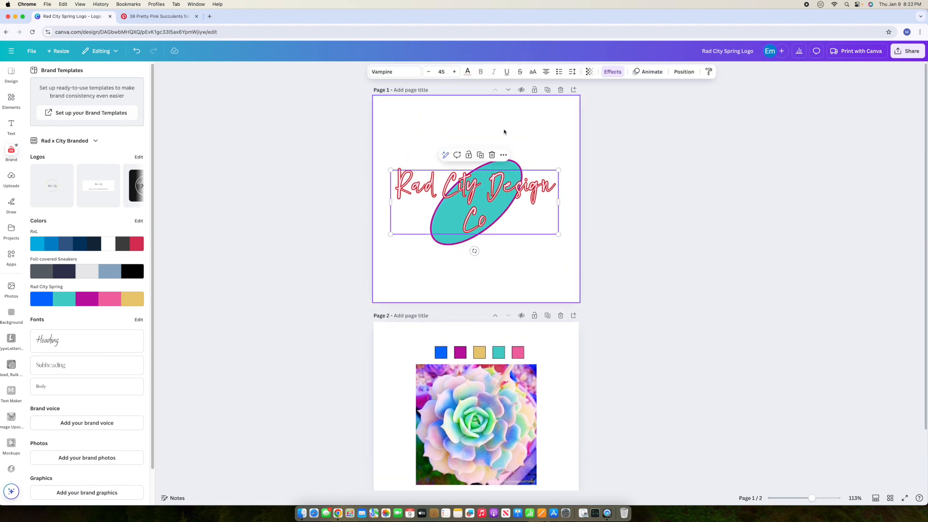
Step: Try the Poppins, Brittany and Hangyaboly fonts on the logo text, keeping Hangyaboly
{"action": "left_click", "coordinate": [388, 73]}
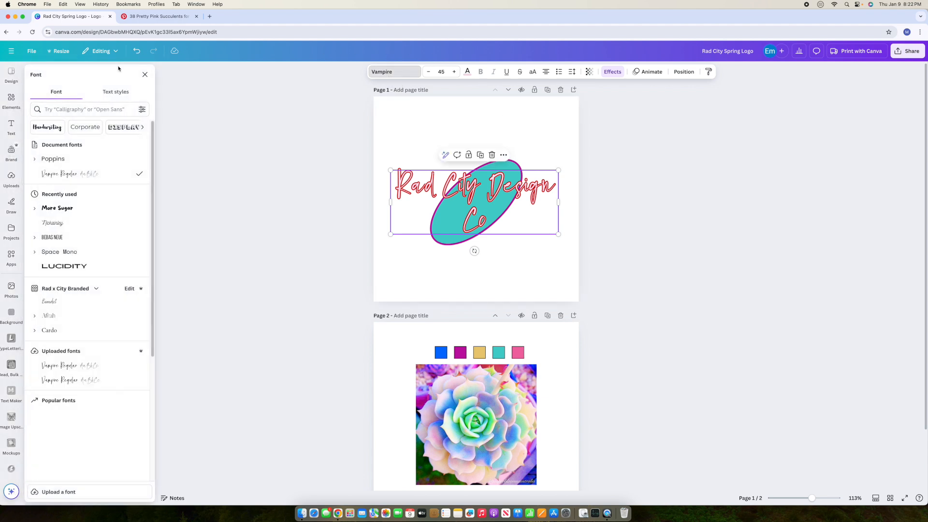
{"action": "scroll", "coordinate": [70, 252], "scroll_direction": "down", "scroll_amount": 1}
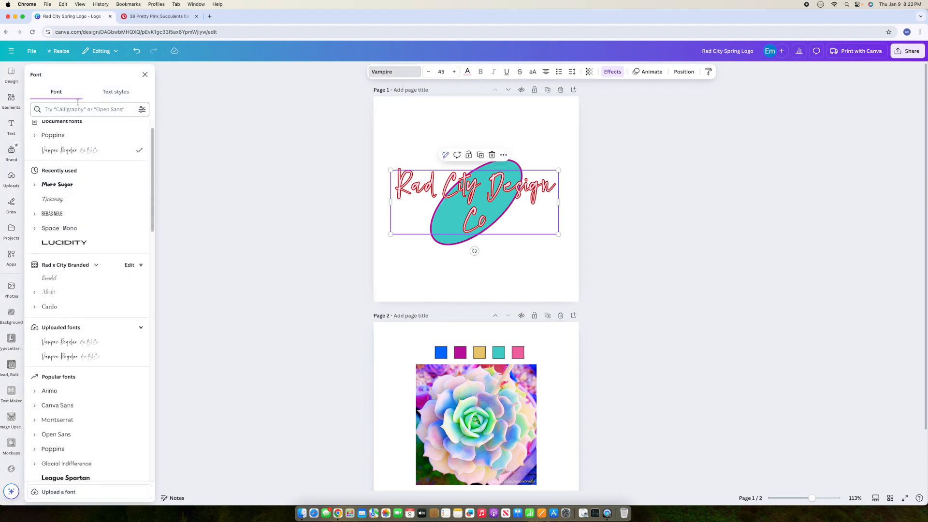
{"action": "scroll", "coordinate": [73, 206], "scroll_direction": "up", "scroll_amount": 1}
{"action": "scroll", "coordinate": [75, 204], "scroll_direction": "down", "scroll_amount": 5}
{"action": "scroll", "coordinate": [65, 183], "scroll_direction": "up", "scroll_amount": 6}
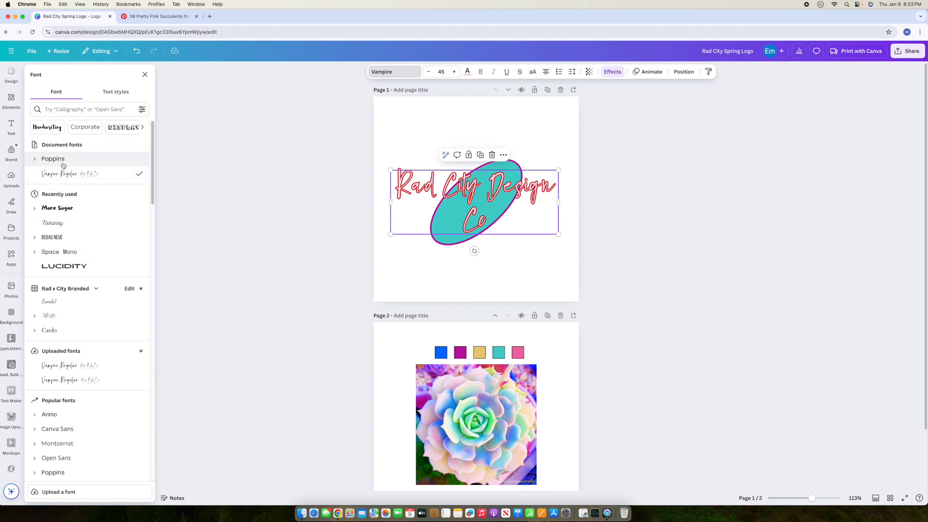
{"action": "left_click", "coordinate": [64, 163]}
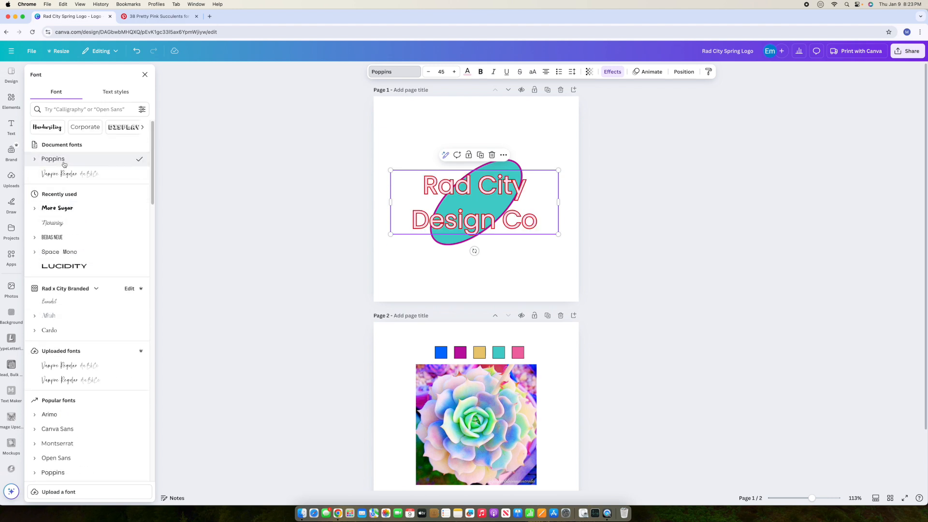
{"action": "scroll", "coordinate": [71, 304], "scroll_direction": "down", "scroll_amount": 5}
{"action": "scroll", "coordinate": [71, 304], "scroll_direction": "down", "scroll_amount": 10}
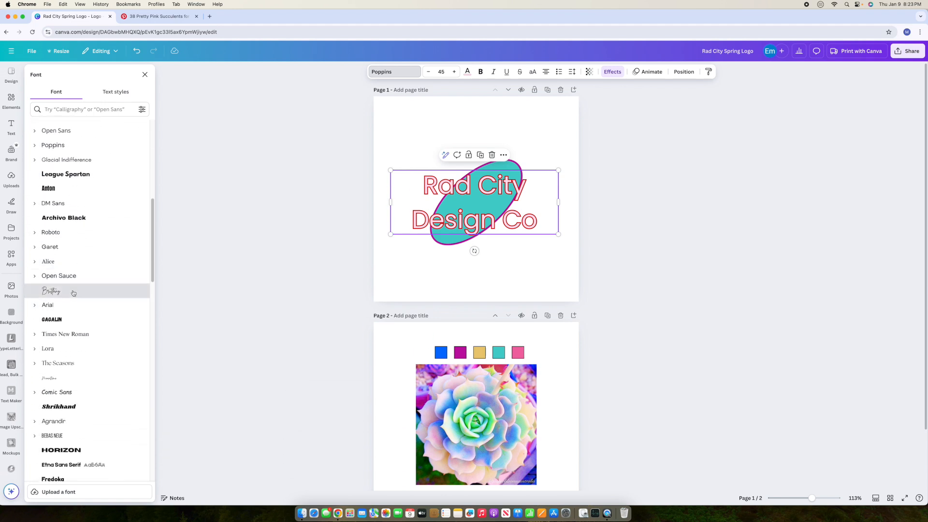
{"action": "left_click", "coordinate": [73, 292]}
{"action": "scroll", "coordinate": [134, 355], "scroll_direction": "down", "scroll_amount": 5}
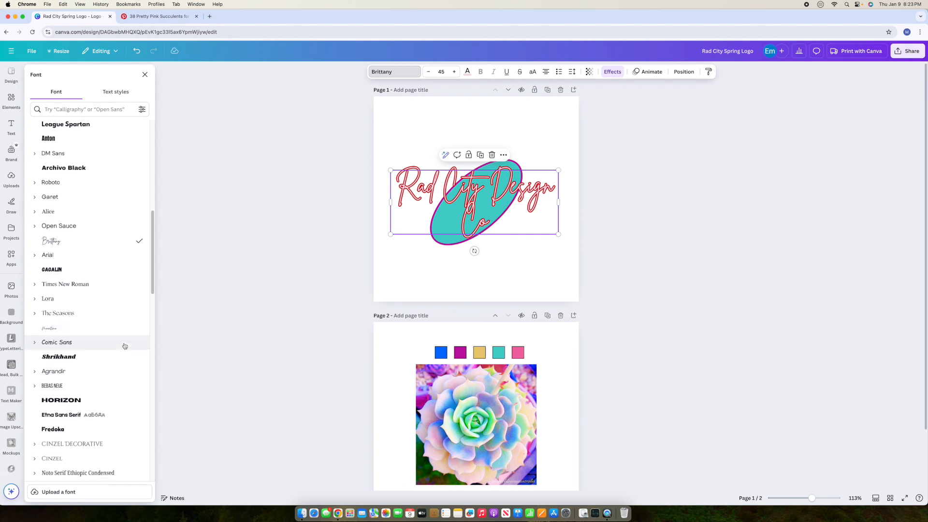
{"action": "scroll", "coordinate": [124, 346], "scroll_direction": "down", "scroll_amount": 3}
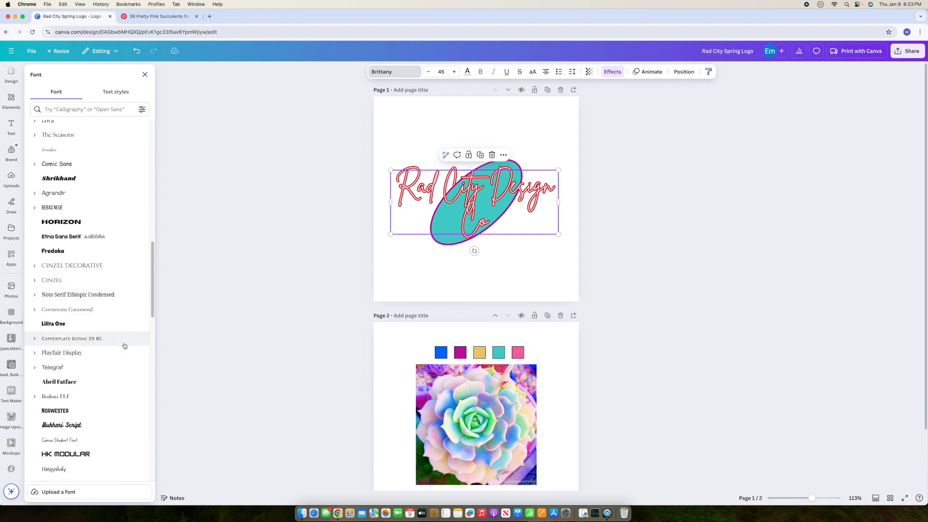
{"action": "scroll", "coordinate": [125, 345], "scroll_direction": "down", "scroll_amount": 5}
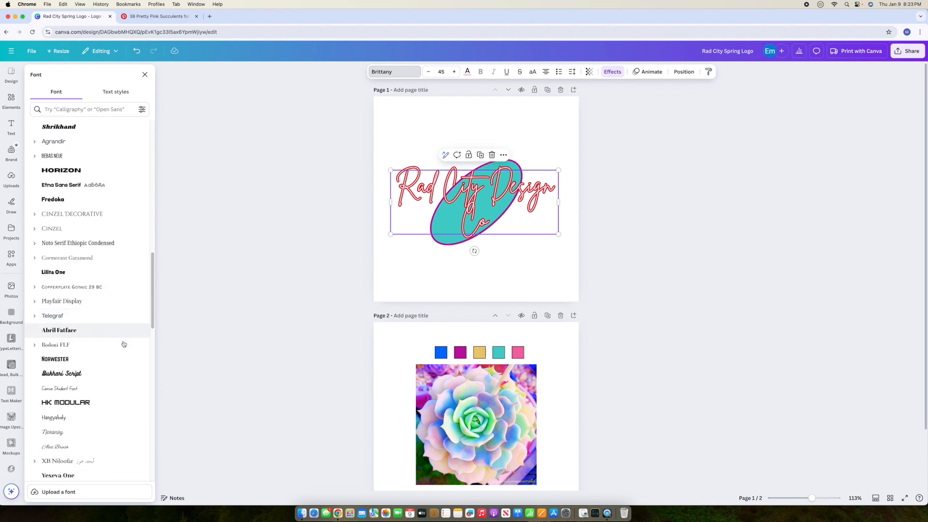
{"action": "left_click", "coordinate": [108, 335]}
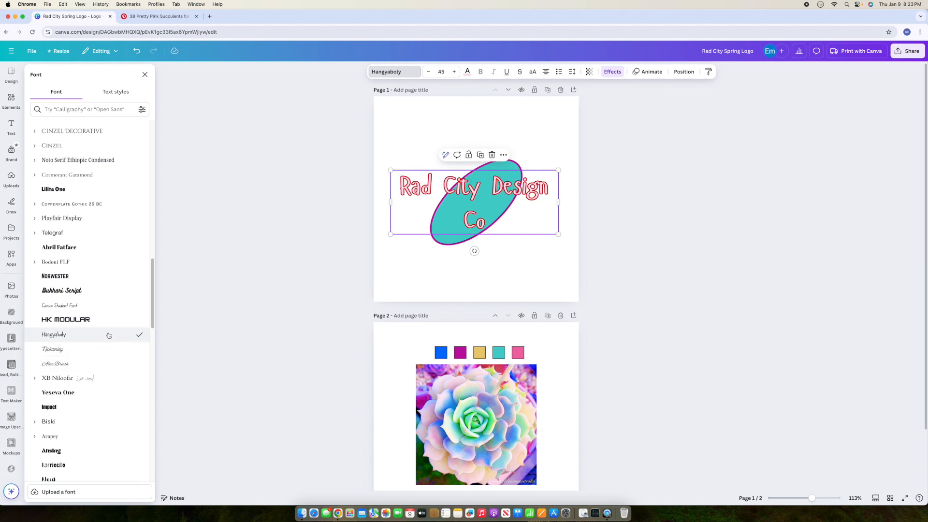
Step: Enlarge the text to size 78.7 so it wraps onto two lines, centred over the oval
{"action": "left_click_drag", "start_coordinate": [390, 170], "coordinate": [265, 112]}
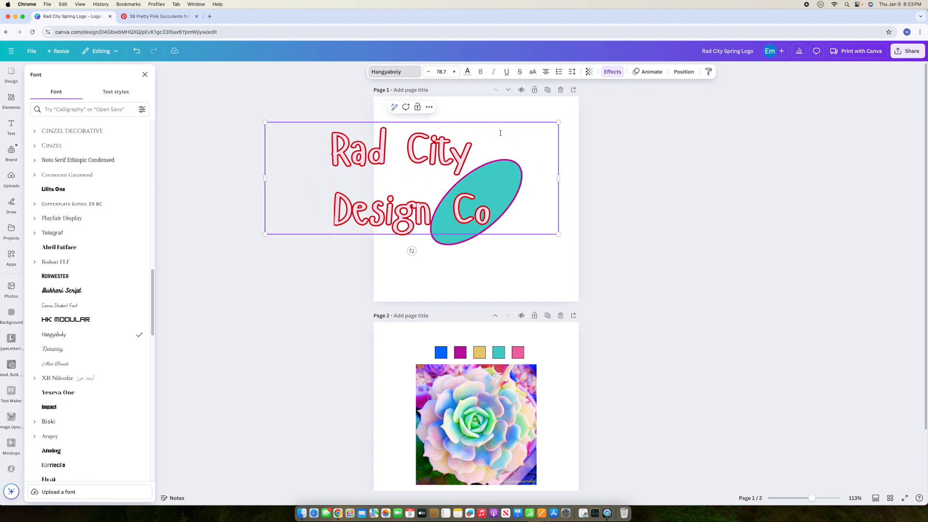
{"action": "left_click", "coordinate": [484, 129]}
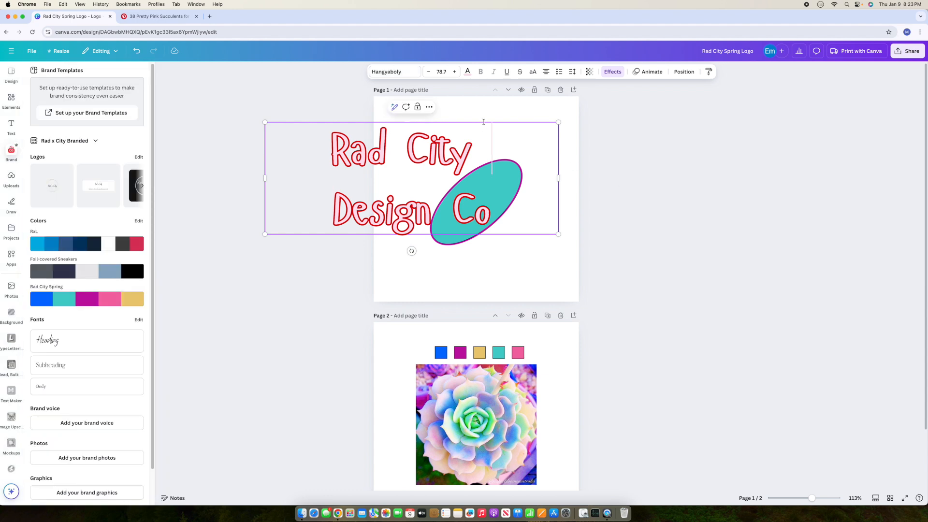
{"action": "left_click_drag", "start_coordinate": [486, 133], "coordinate": [551, 140]}
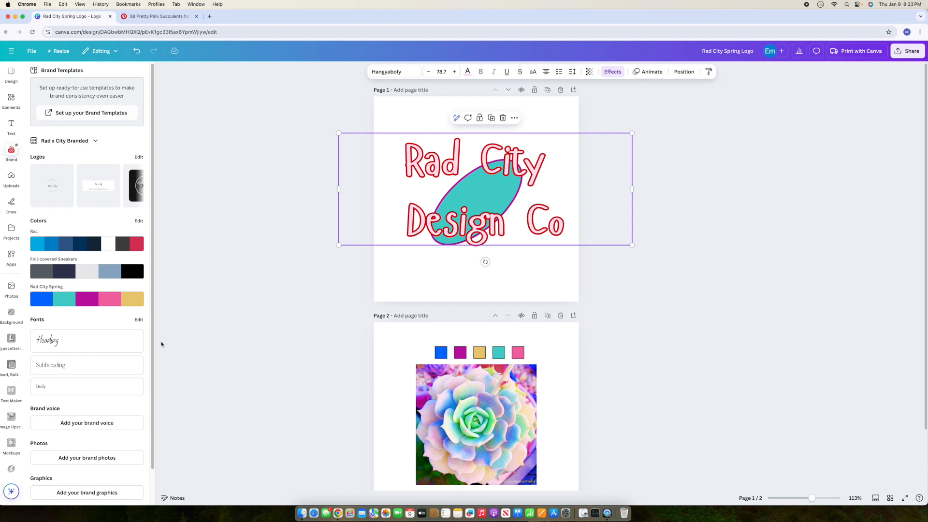
{"action": "left_click", "coordinate": [394, 72]}
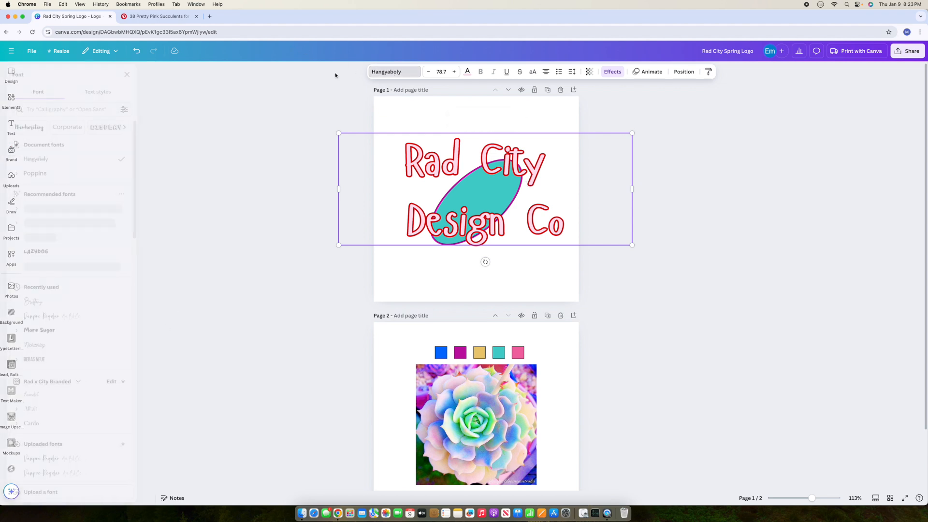
Step: Switch the logo text to the Brightwall font at size 50
{"action": "left_click", "coordinate": [97, 110]}
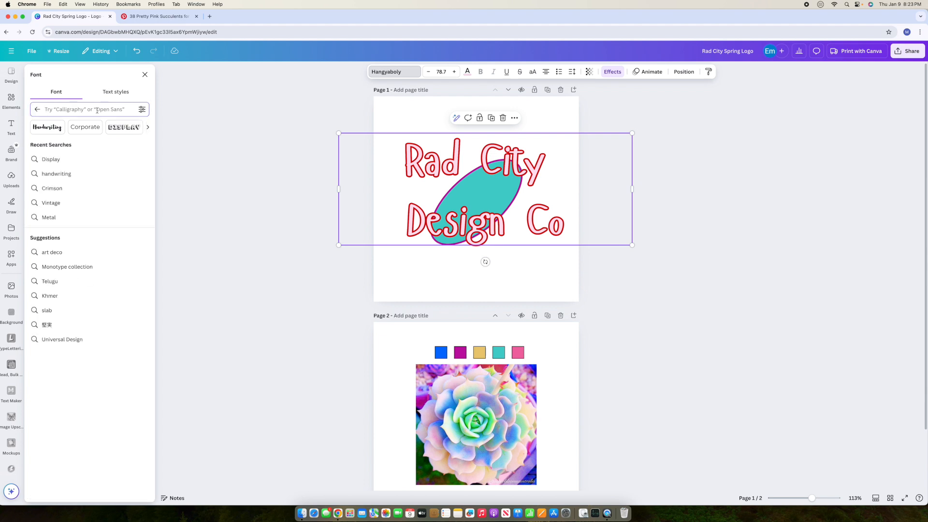
{"action": "type", "text": "bright"}
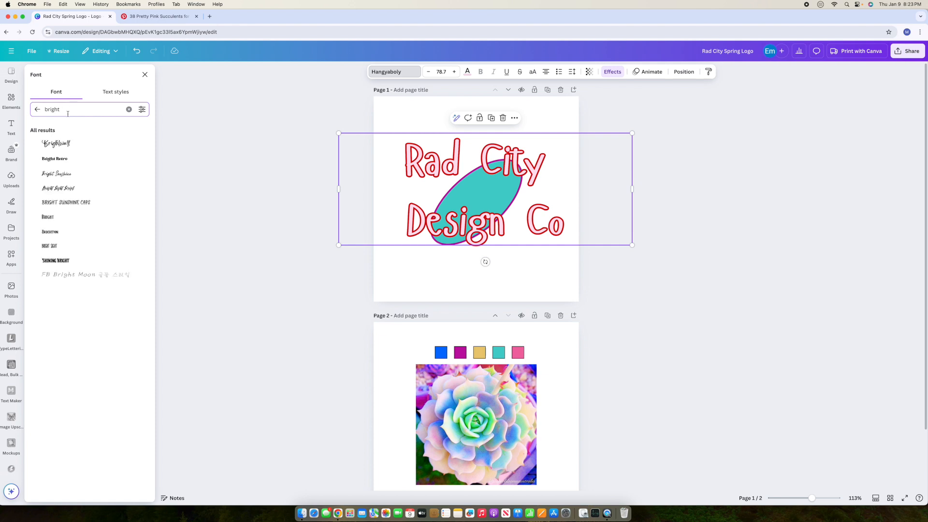
{"action": "left_click", "coordinate": [64, 144]}
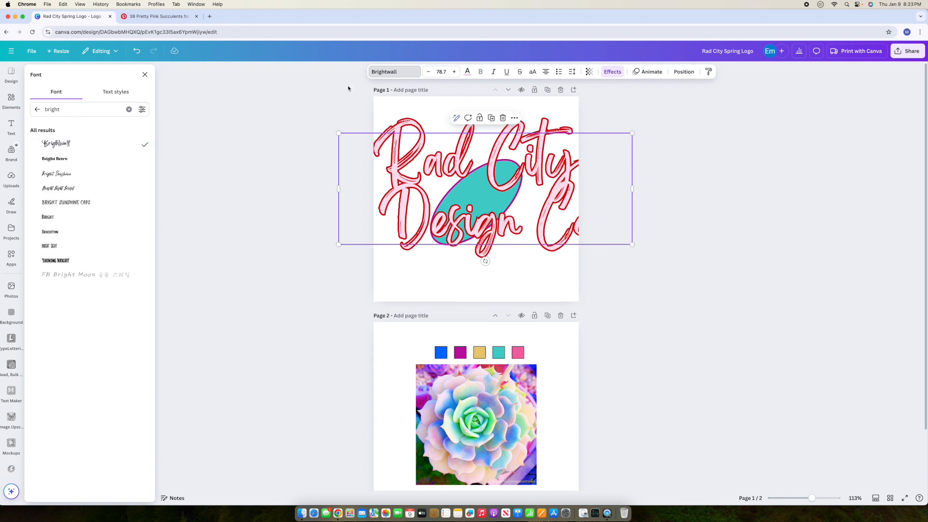
{"action": "left_click", "coordinate": [440, 72]}
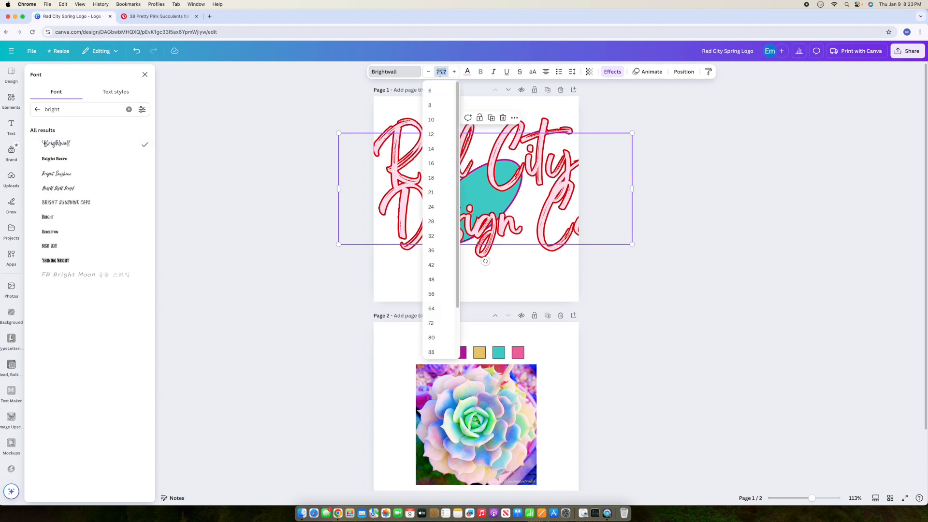
{"action": "type", "text": "50"}
{"action": "key", "text": "Return"}
Step: Move the 'Rad City Design Co' lettering down to centre it over the teal oval
{"action": "left_click", "coordinate": [695, 251]}
{"action": "left_click", "coordinate": [535, 154]}
{"action": "left_click_drag", "start_coordinate": [553, 151], "coordinate": [545, 190]}
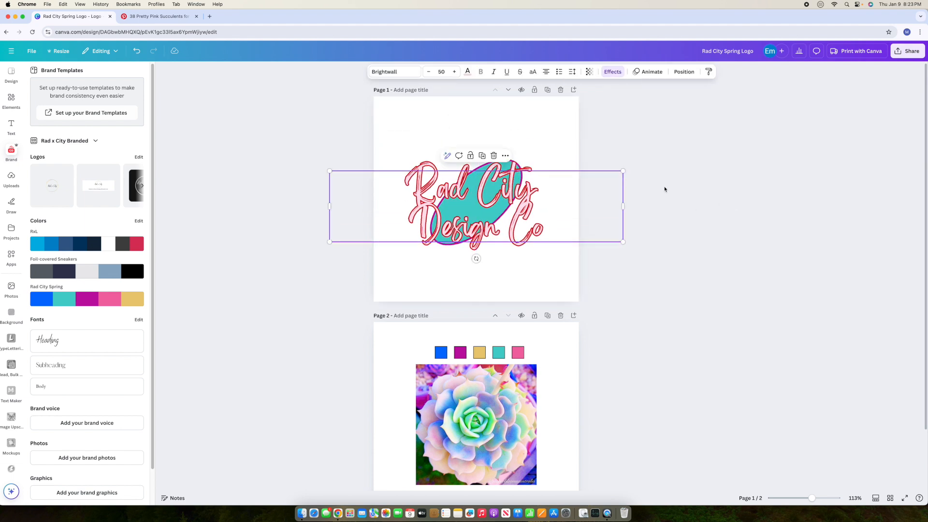
{"action": "left_click", "coordinate": [541, 141]}
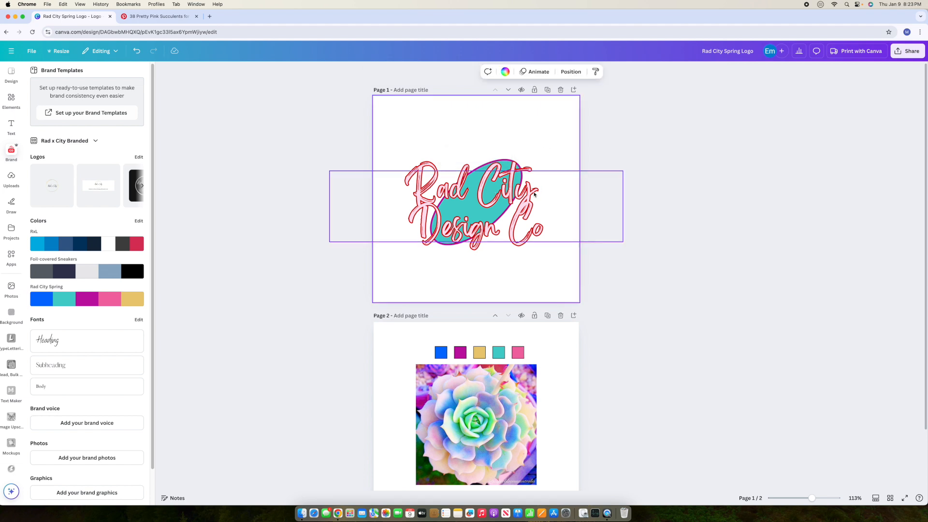
{"action": "left_click", "coordinate": [490, 195]}
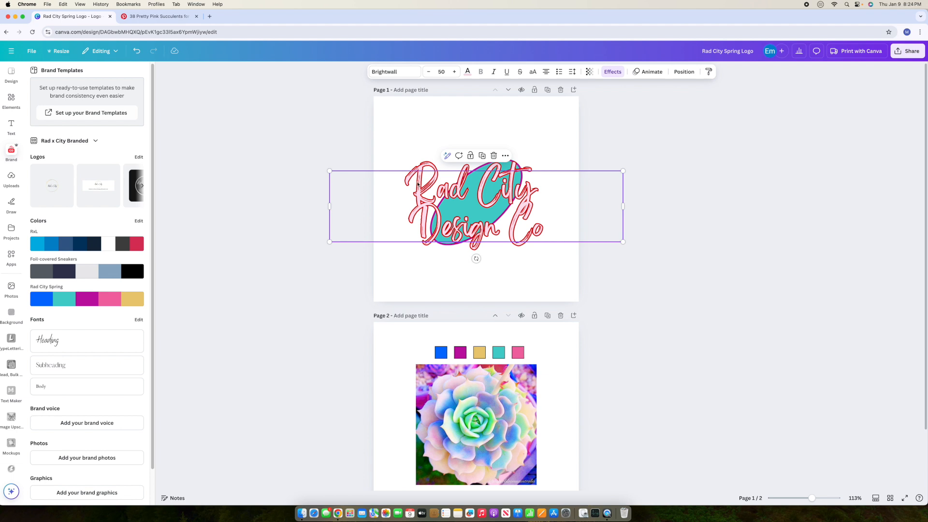
Step: Colour the logo lettering Rad City Spring magenta, after trying the pink and teal swatches
{"action": "left_click", "coordinate": [467, 72]}
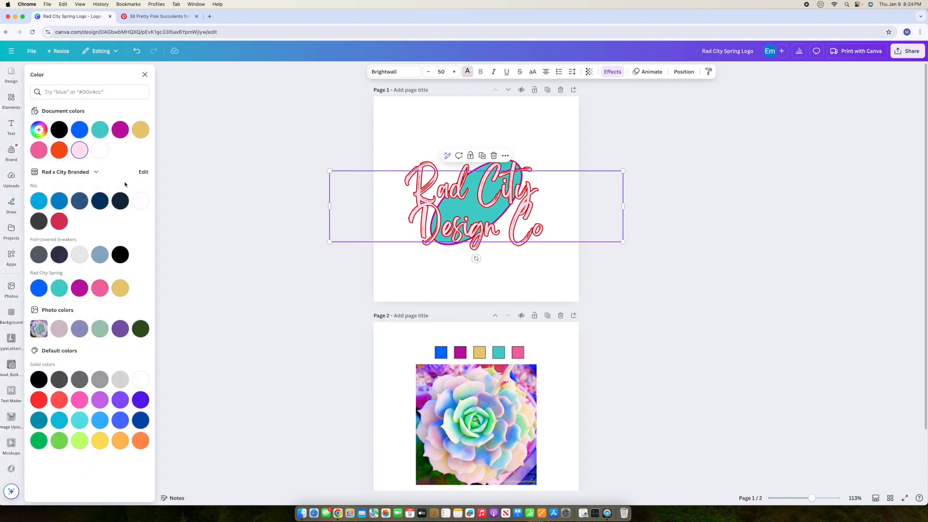
{"action": "left_click", "coordinate": [80, 289]}
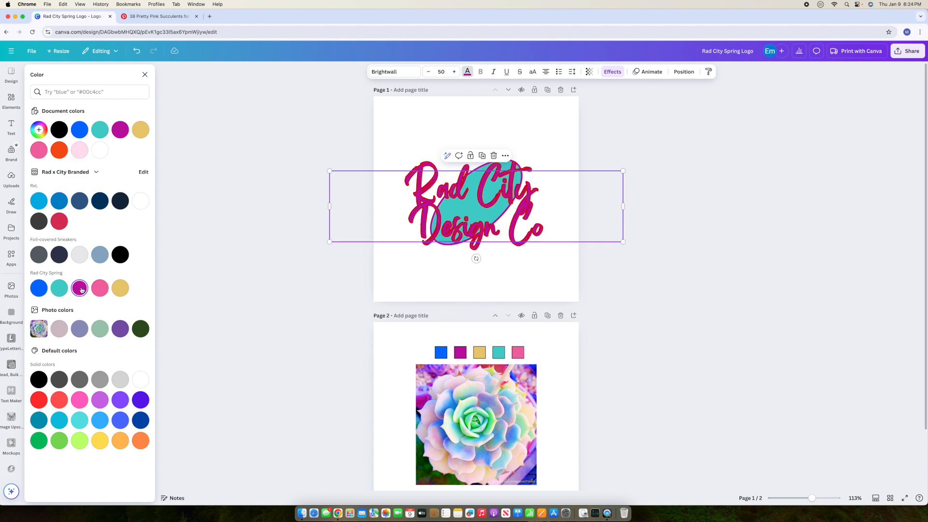
{"action": "left_click", "coordinate": [96, 290]}
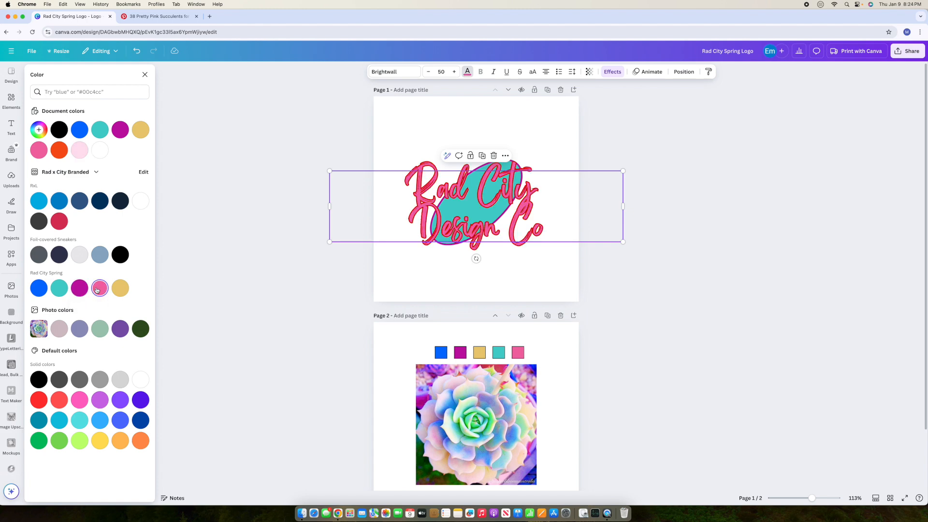
{"action": "left_click", "coordinate": [64, 290]}
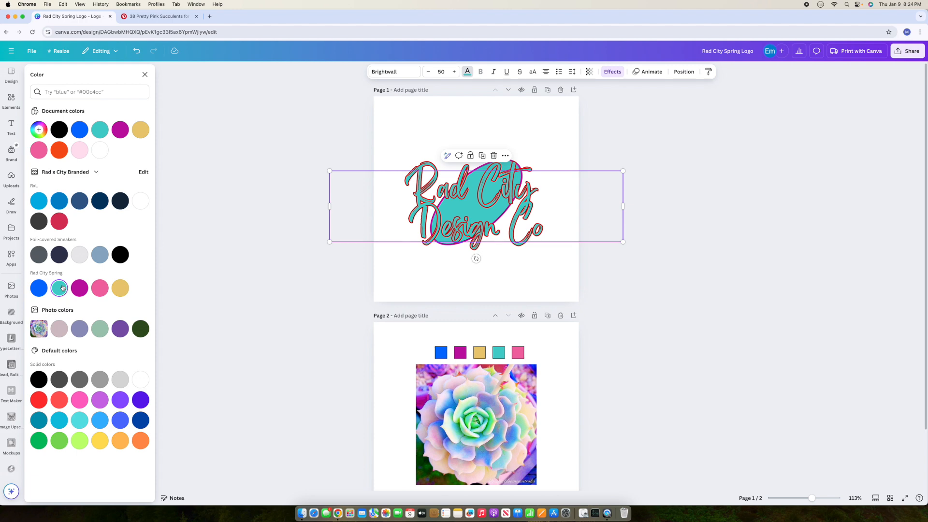
{"action": "left_click", "coordinate": [82, 290]}
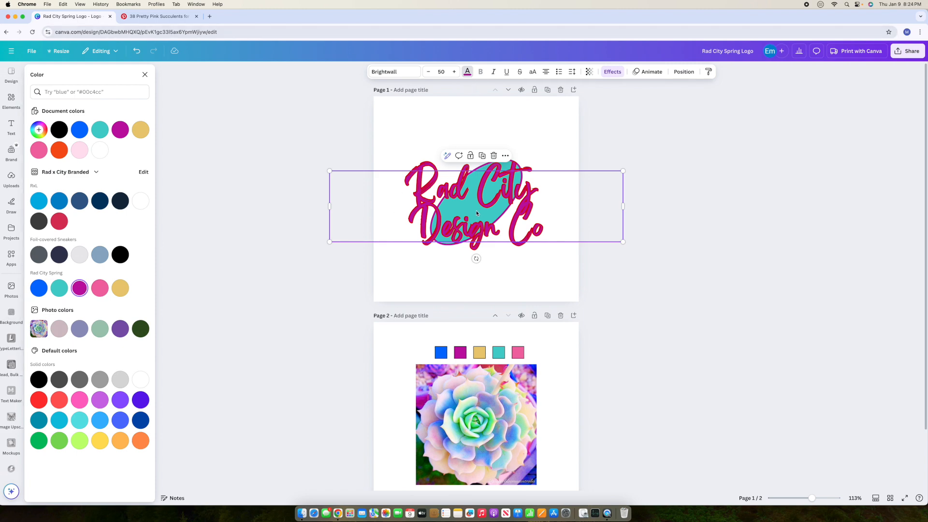
Step: Try blue, gold and pink outline colours on the lettering, then settle on teal
{"action": "left_click", "coordinate": [613, 72]}
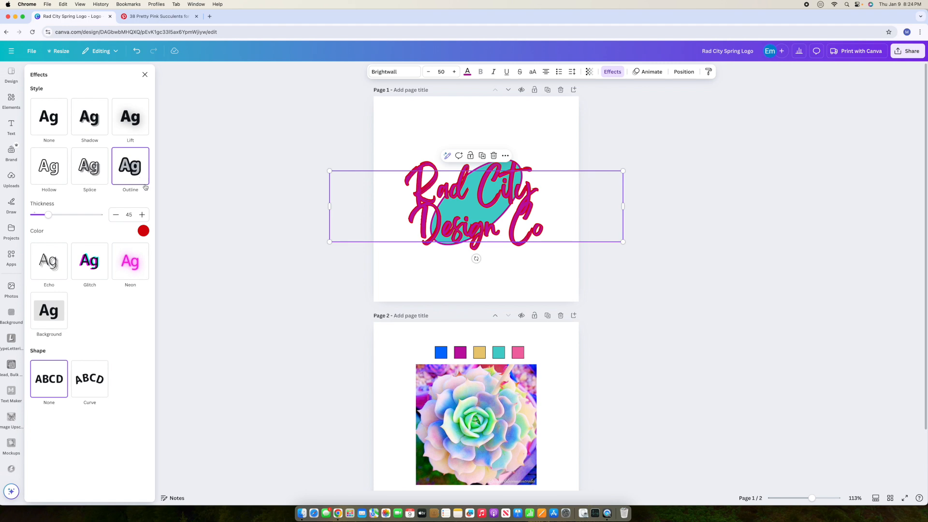
{"action": "left_click", "coordinate": [144, 231]}
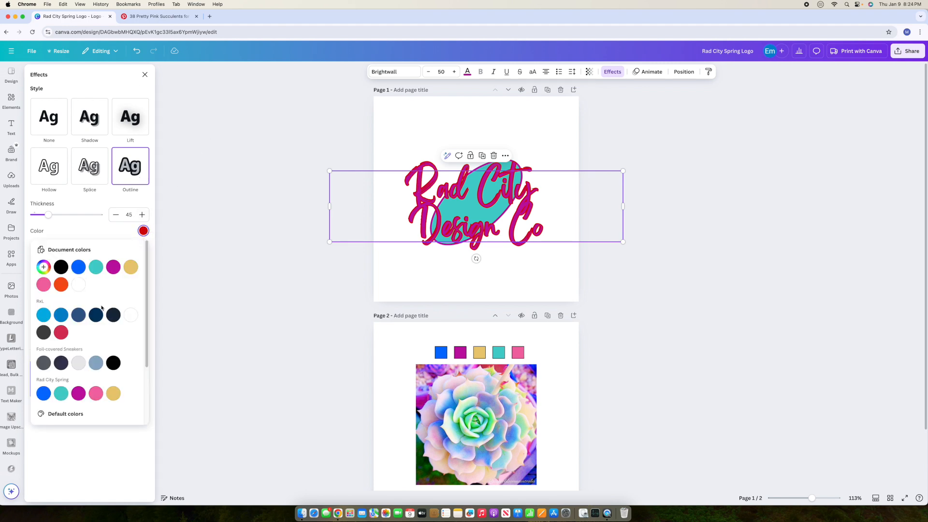
{"action": "left_click", "coordinate": [79, 268]}
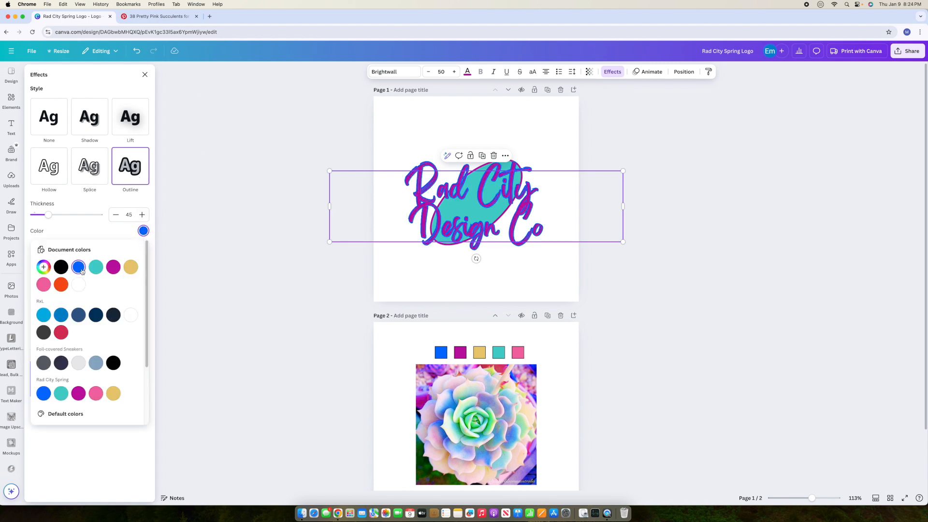
{"action": "left_click", "coordinate": [95, 268]}
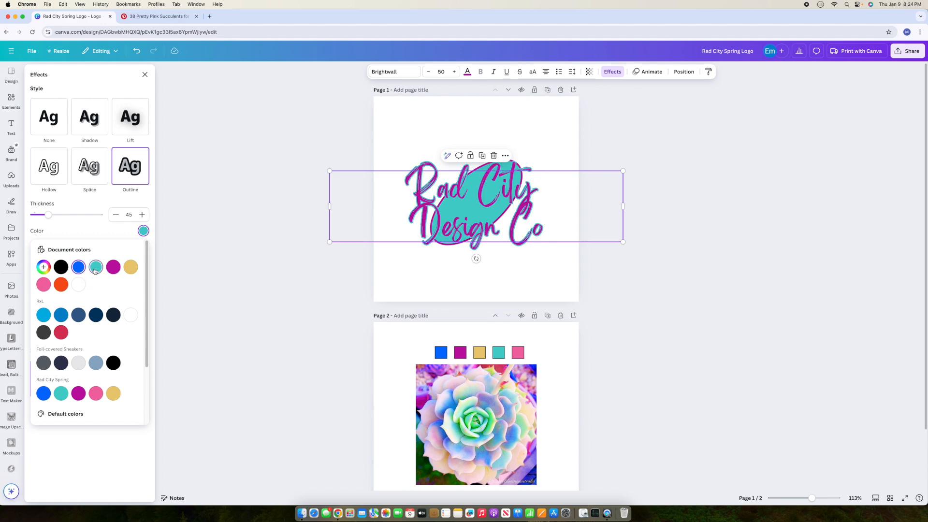
{"action": "left_click", "coordinate": [130, 268]}
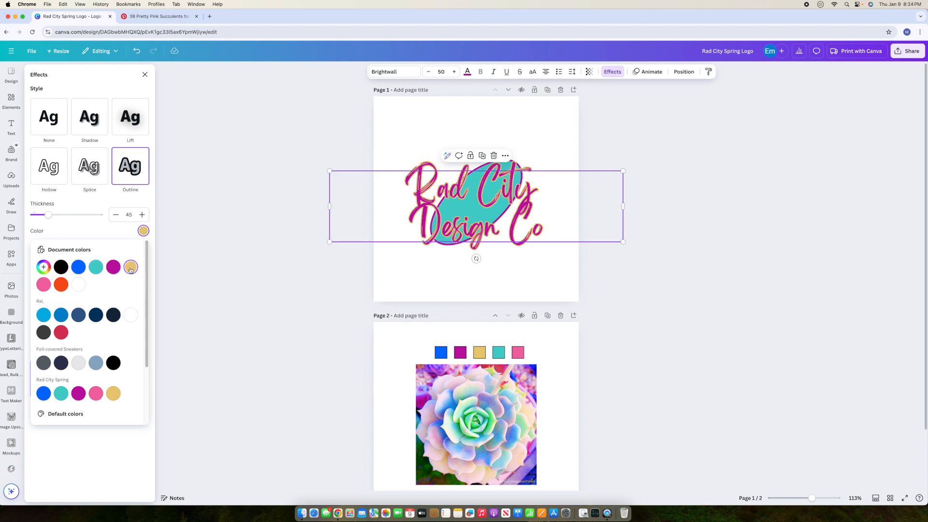
{"action": "left_click", "coordinate": [44, 285]}
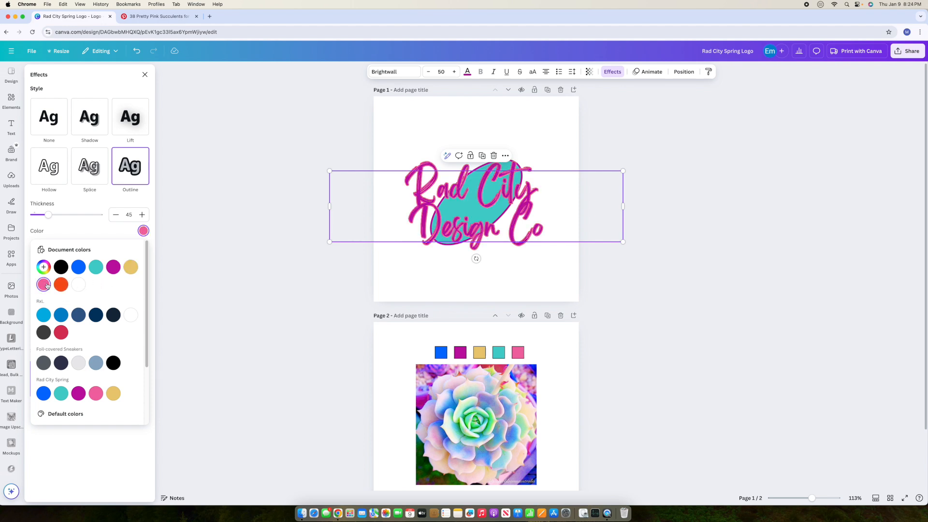
{"action": "left_click", "coordinate": [74, 267]}
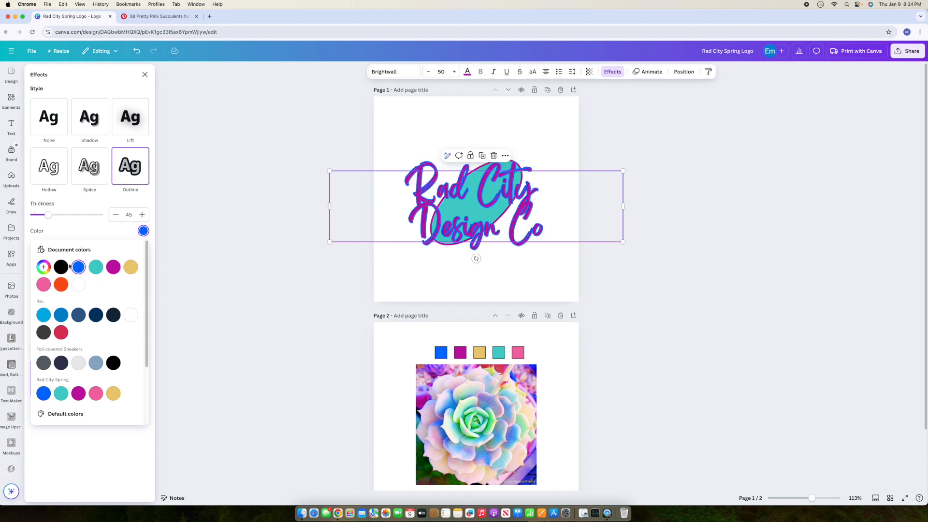
{"action": "left_click", "coordinate": [95, 267]}
{"action": "left_click", "coordinate": [566, 135]}
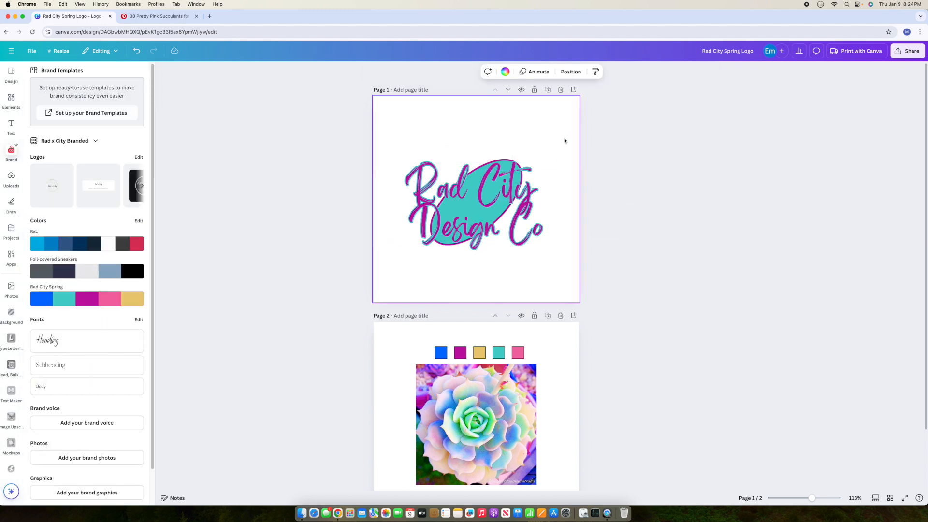
{"action": "left_click", "coordinate": [497, 206]}
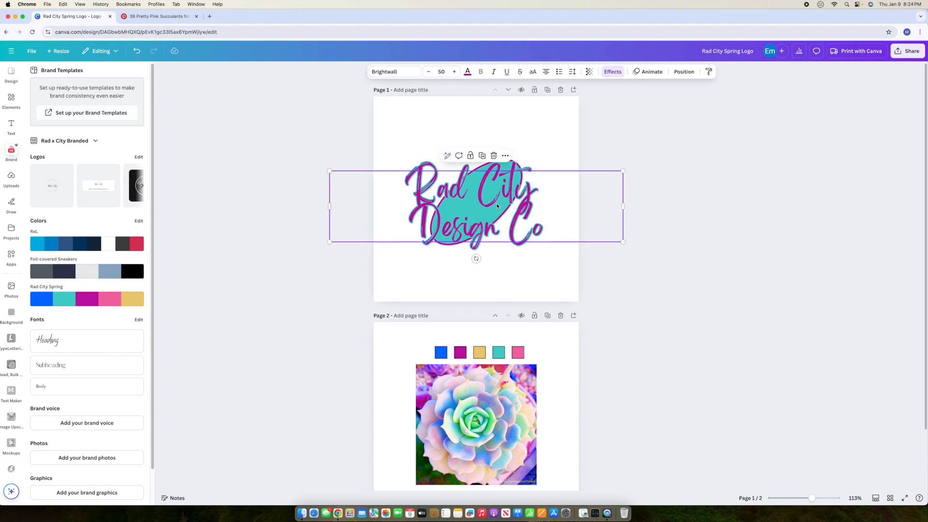
Step: Apply the Neon effect to the Rad City Design Co text at intensity 100
{"action": "left_click", "coordinate": [613, 72]}
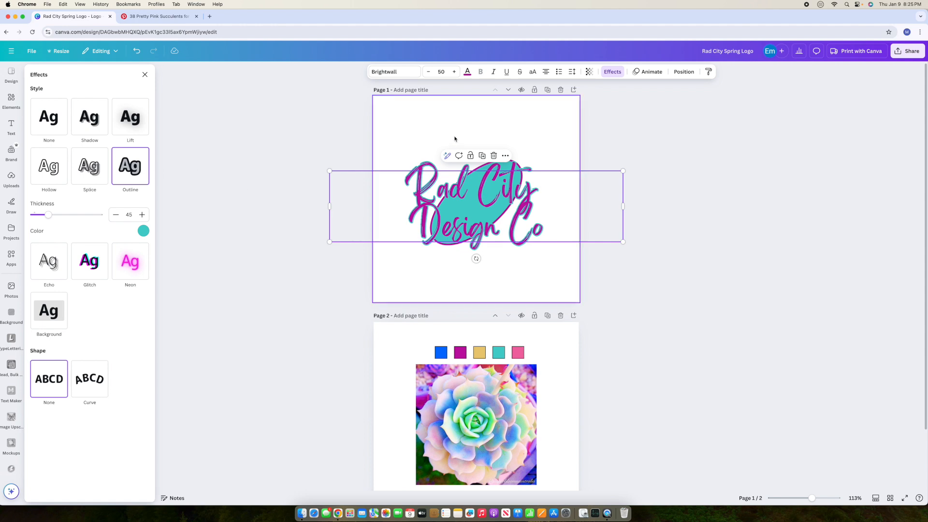
{"action": "left_click", "coordinate": [136, 269]}
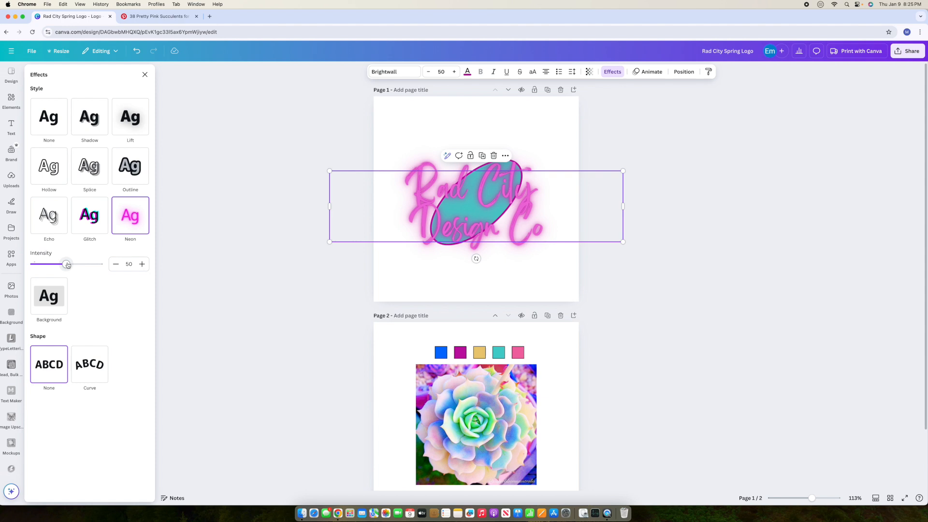
{"action": "left_click_drag", "start_coordinate": [68, 264], "coordinate": [9, 267]}
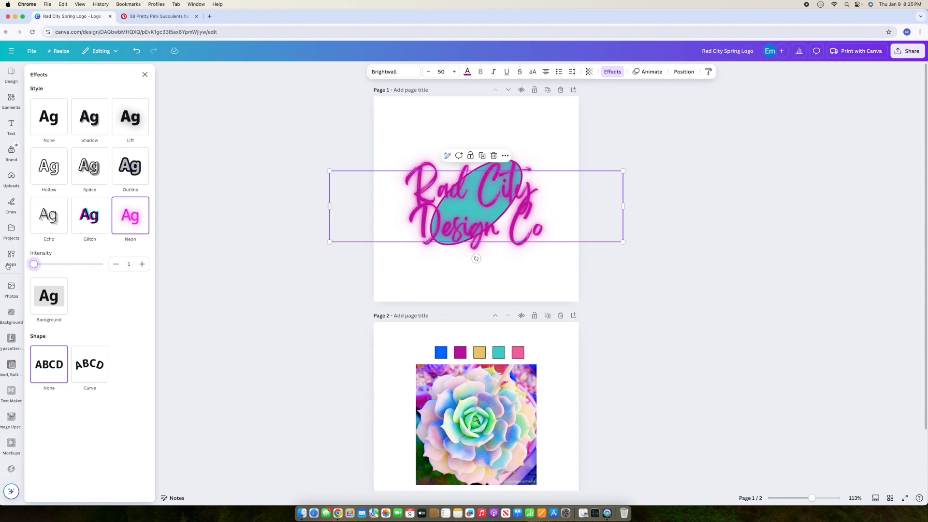
{"action": "left_click_drag", "start_coordinate": [32, 265], "coordinate": [103, 271]}
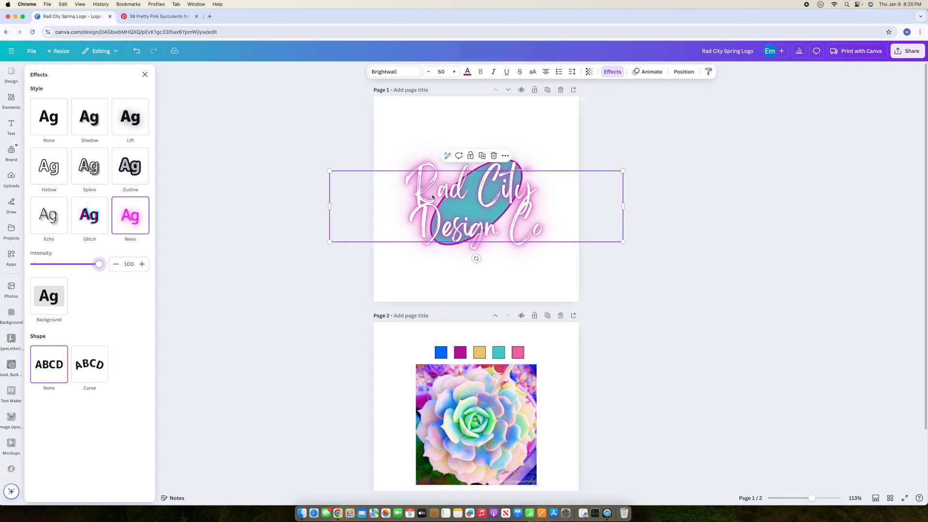
{"action": "left_click", "coordinate": [692, 197]}
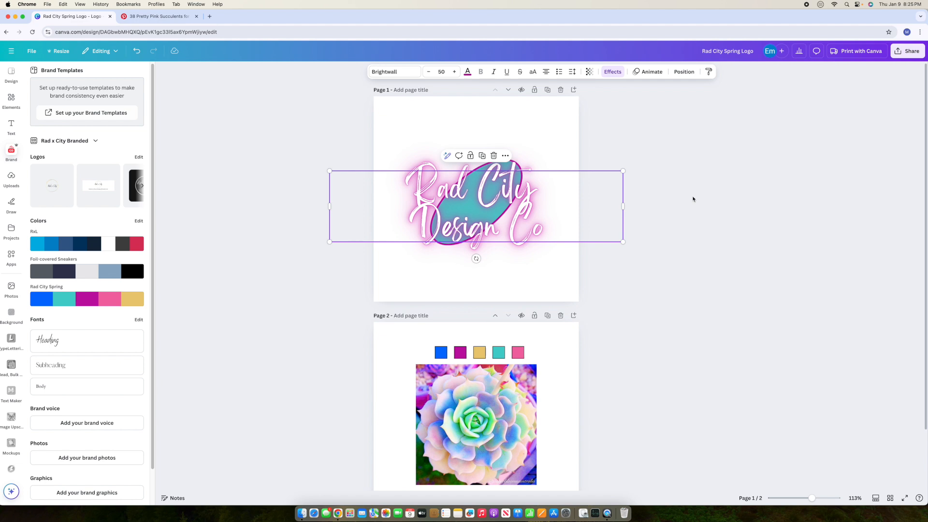
{"action": "left_click", "coordinate": [507, 207]}
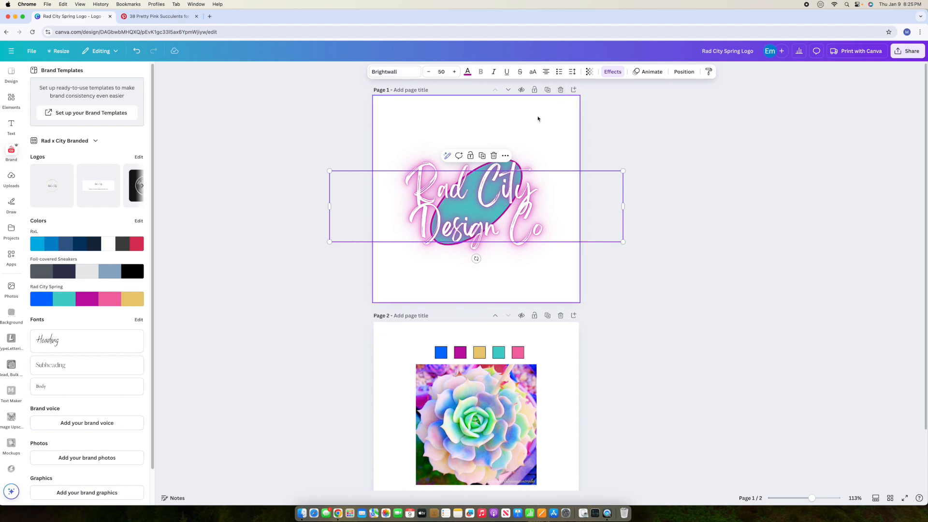
Step: Duplicate the neon script, stack the copy exactly on the original, and delete the teal oval
{"action": "left_click", "coordinate": [482, 156]}
{"action": "left_click_drag", "start_coordinate": [530, 230], "coordinate": [525, 223]}
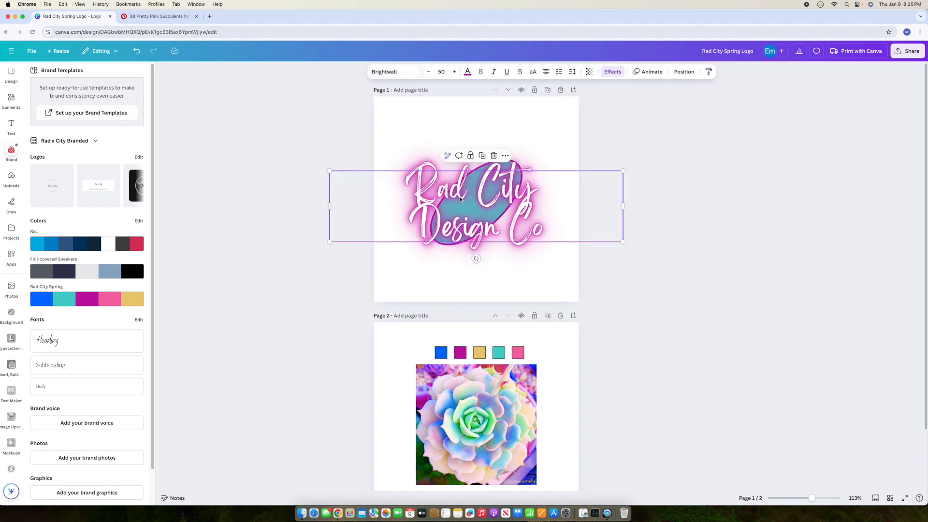
{"action": "left_click", "coordinate": [702, 269]}
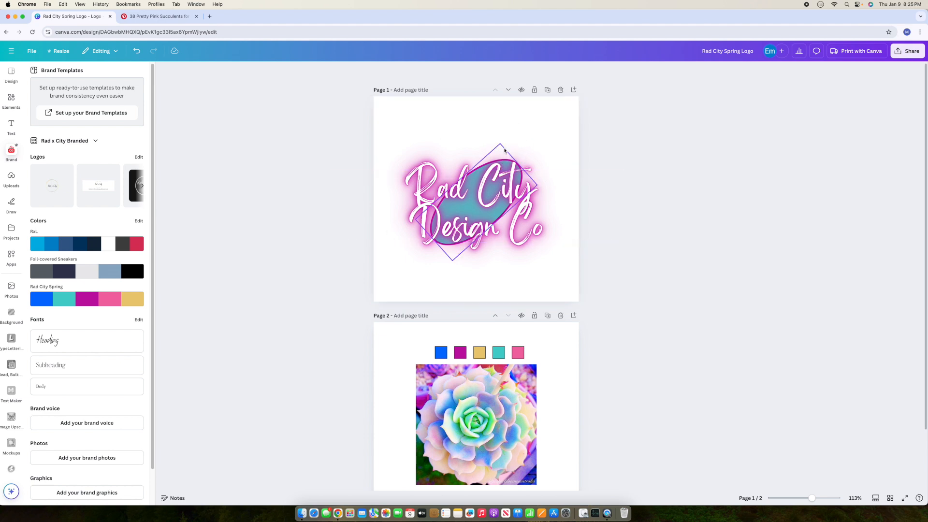
{"action": "left_click", "coordinate": [506, 151]}
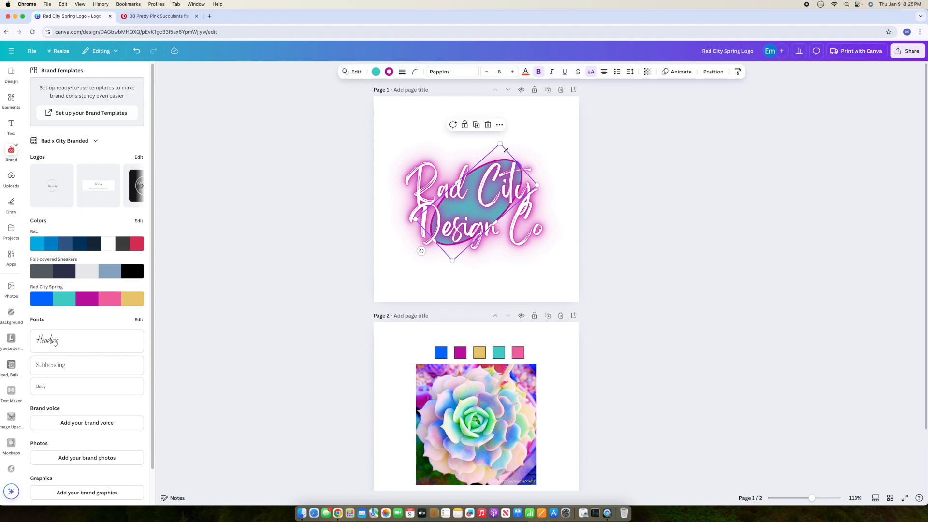
{"action": "key", "text": "Delete"}
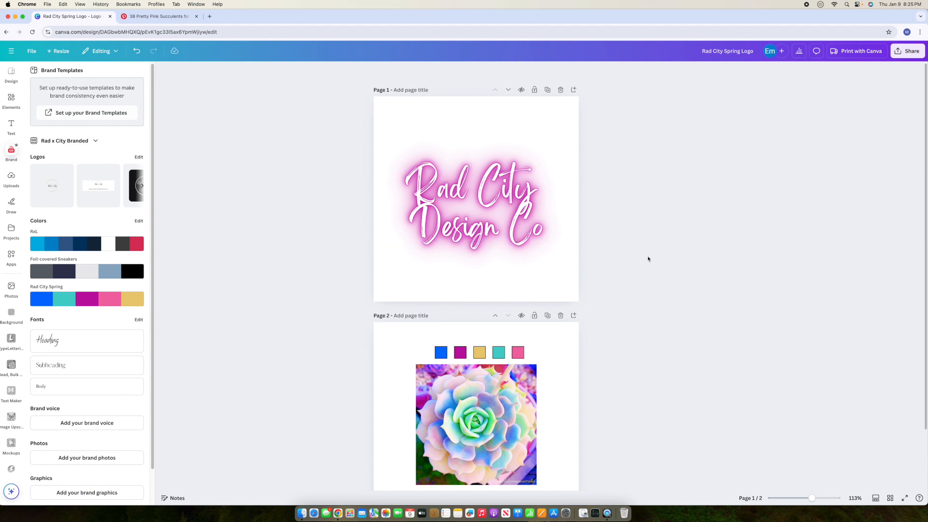
Step: Select both stacked text copies, group them, and nudge the group near page centre
{"action": "left_click", "coordinate": [465, 211]}
{"action": "left_click_drag", "start_coordinate": [411, 145], "coordinate": [583, 263]}
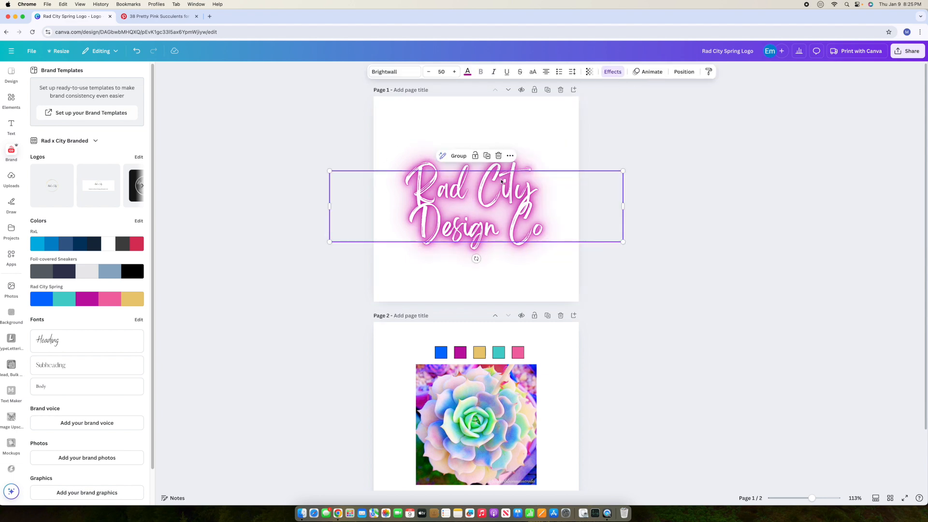
{"action": "left_click", "coordinate": [404, 146]}
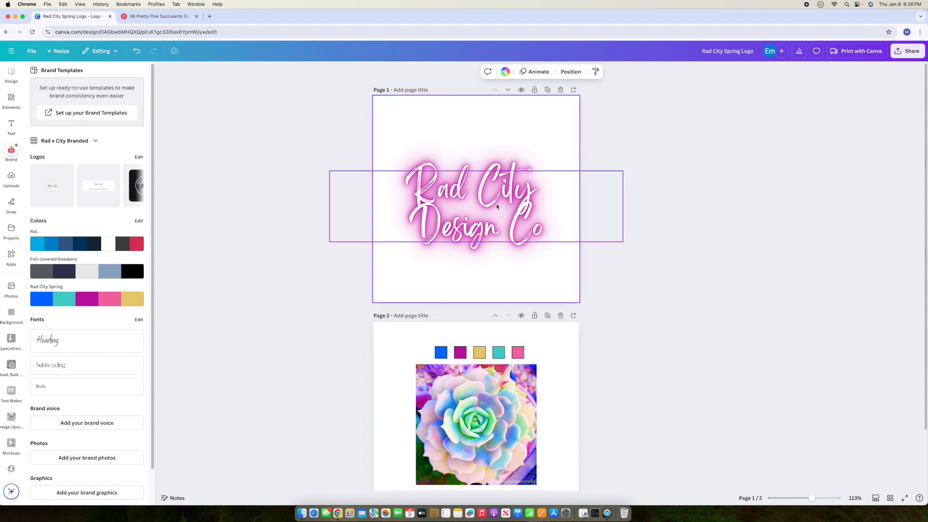
{"action": "mouse_move", "coordinate": [497, 206]}
{"action": "left_mouse_down"}
{"action": "mouse_move", "coordinate": [498, 167]}
{"action": "mouse_move", "coordinate": [498, 195]}
{"action": "mouse_move", "coordinate": [509, 199]}
{"action": "mouse_move", "coordinate": [500, 201]}
{"action": "left_mouse_up"}
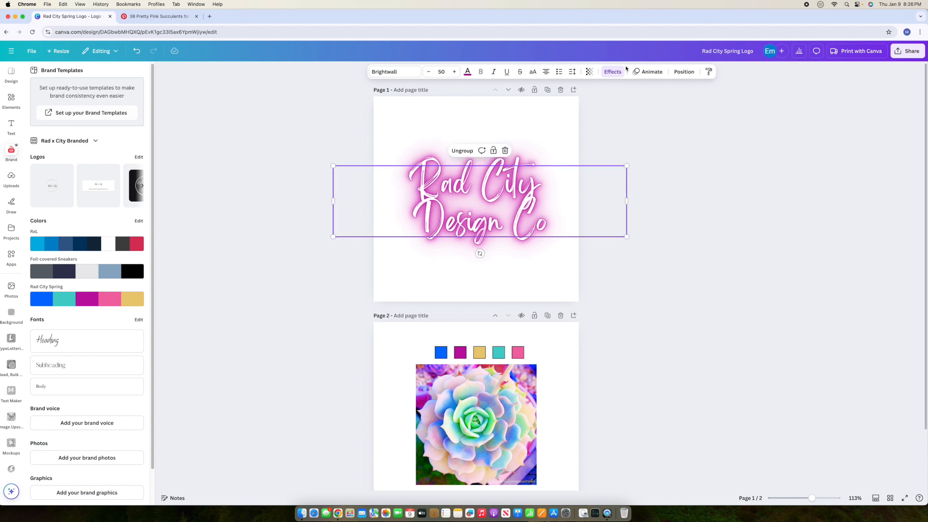
Step: Align the grouped neon script to the page's Middle and Center
{"action": "left_click", "coordinate": [684, 72]}
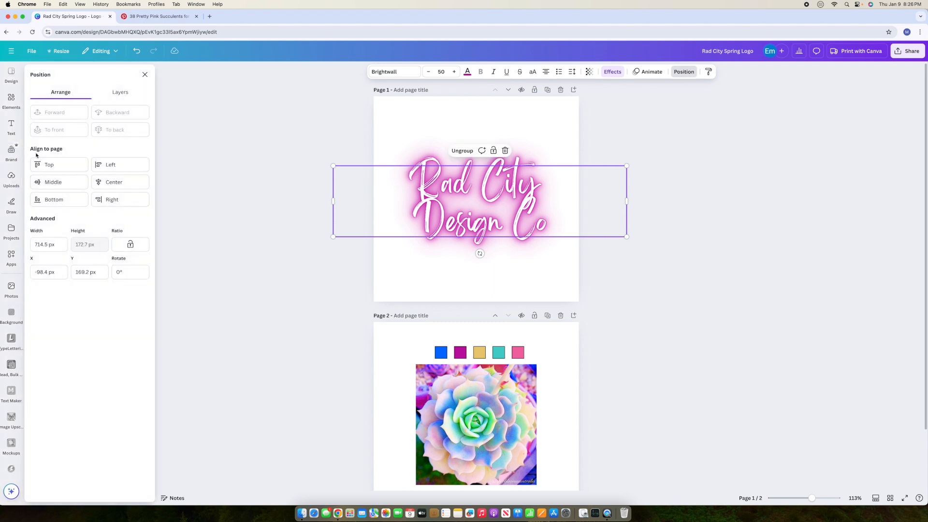
{"action": "left_click", "coordinate": [53, 184]}
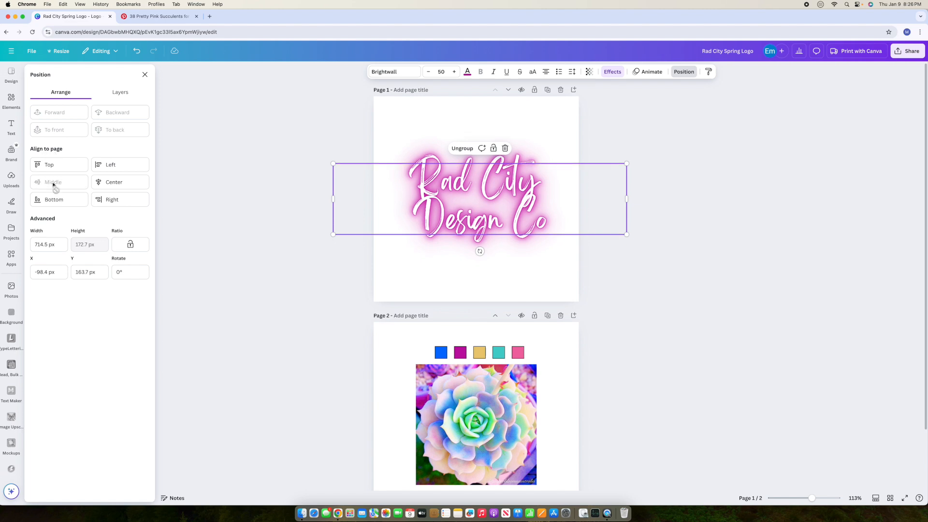
{"action": "left_click", "coordinate": [126, 183]}
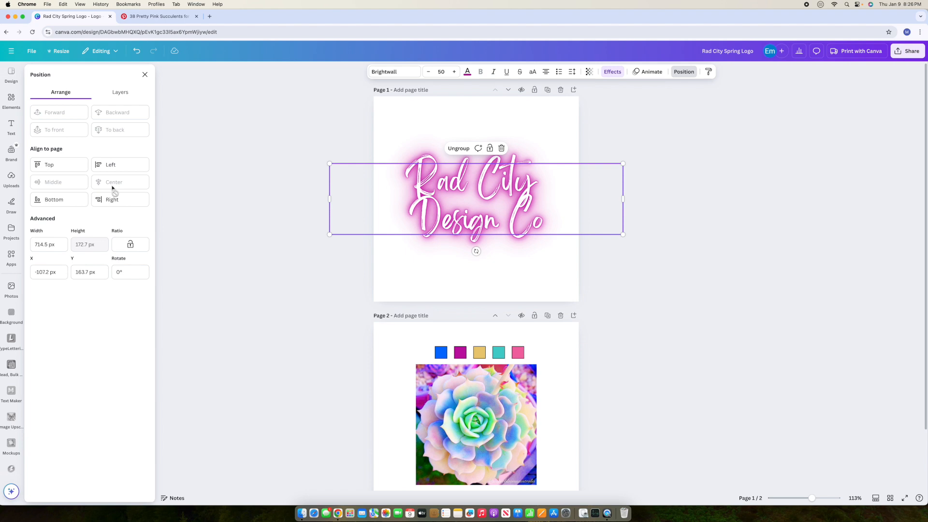
{"action": "left_click", "coordinate": [232, 282]}
{"action": "left_click", "coordinate": [673, 299]}
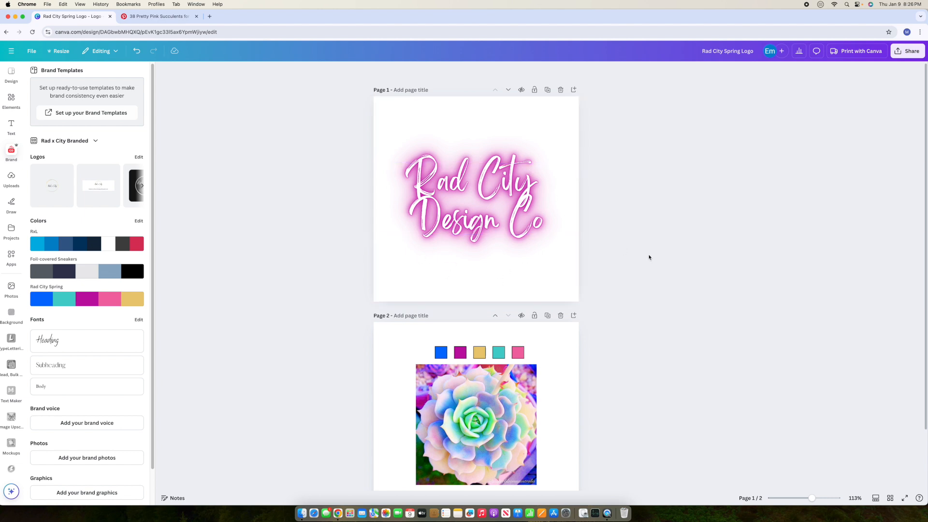
Step: Search Elements for 'circle' and add the black grunge circle graphic to the page
{"action": "left_click", "coordinate": [12, 99]}
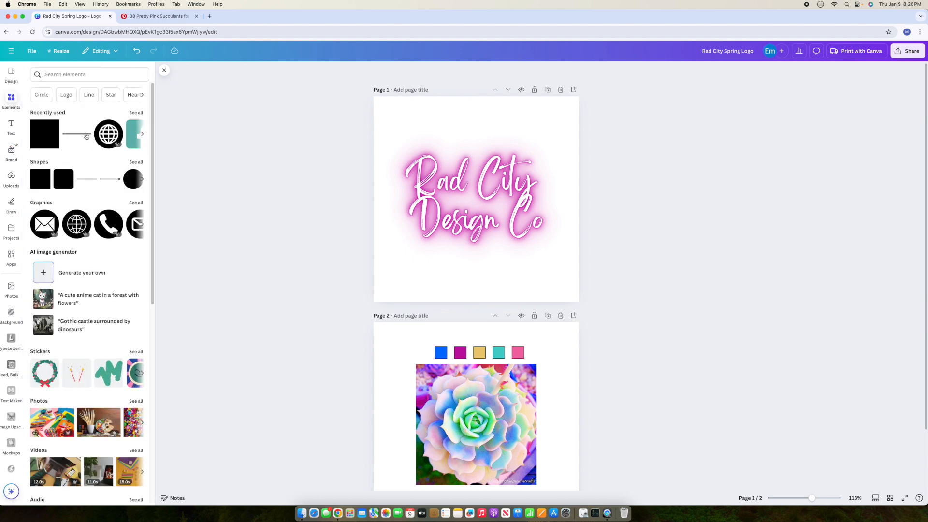
{"action": "left_click", "coordinate": [77, 75]}
{"action": "type", "text": "circle"}
{"action": "key", "text": "Return"}
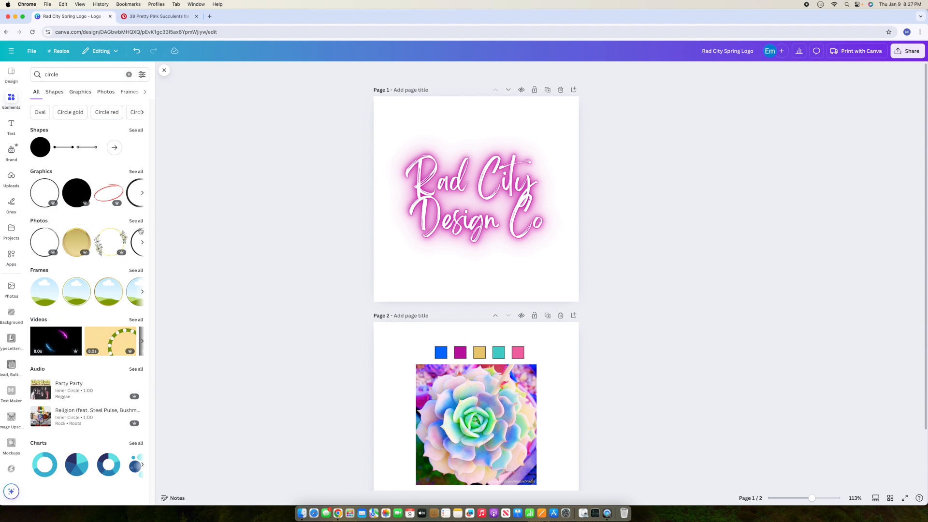
{"action": "left_click", "coordinate": [136, 172]}
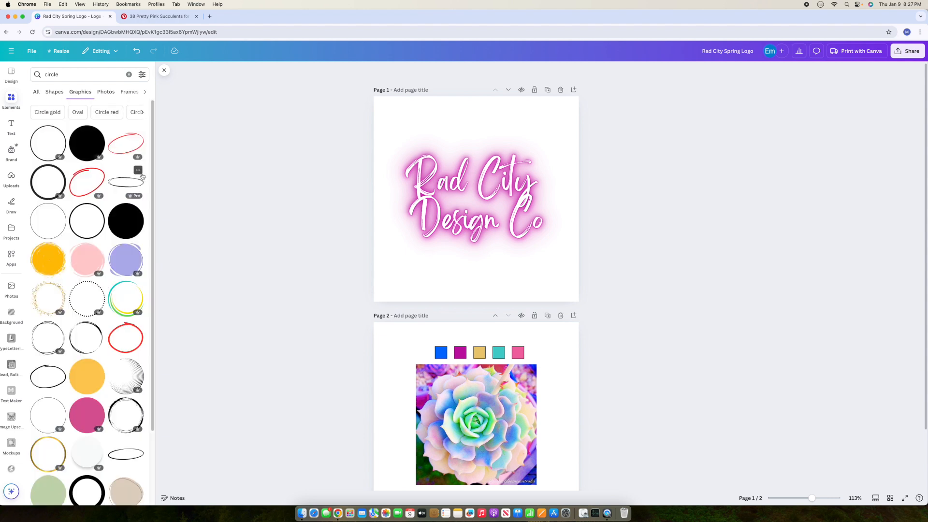
{"action": "scroll", "coordinate": [86, 123], "scroll_direction": "down", "scroll_amount": 3}
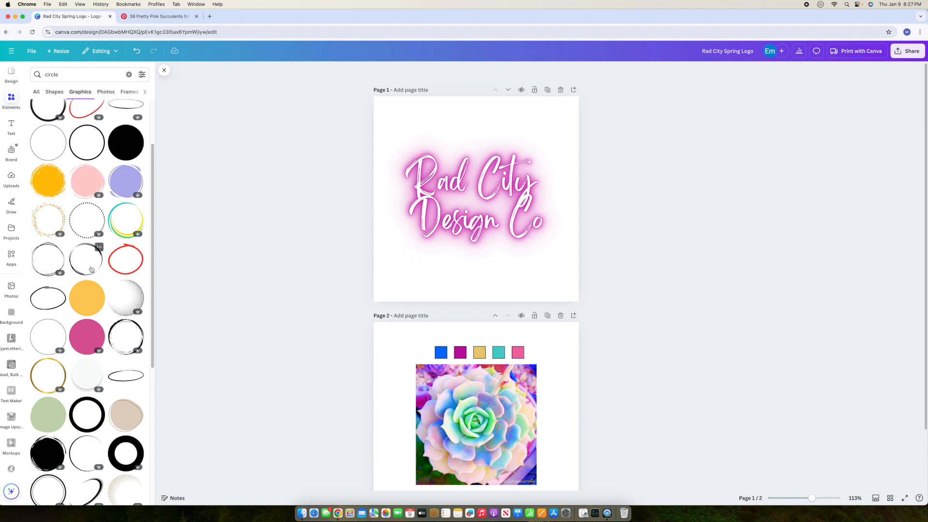
{"action": "left_click", "coordinate": [123, 343]}
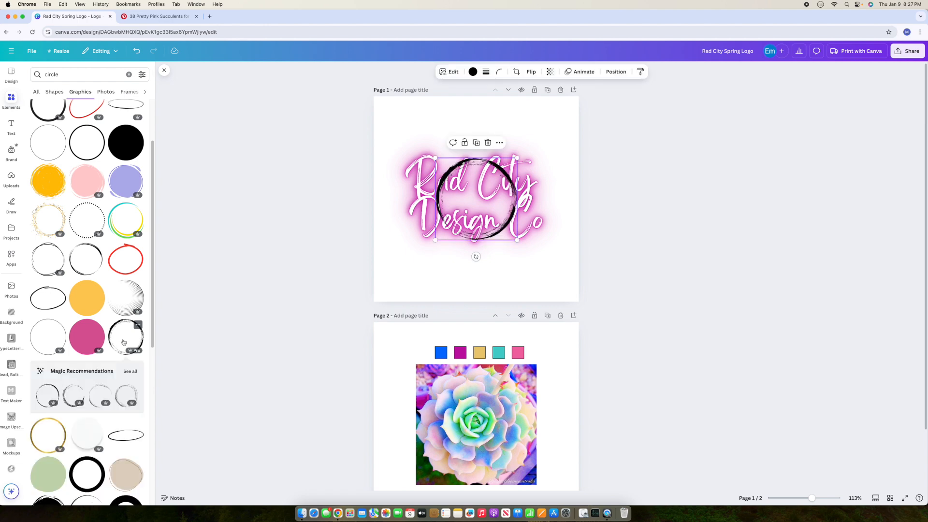
Step: Enlarge the grunge circle so it rings the logo and centre it over the script
{"action": "left_click_drag", "start_coordinate": [518, 239], "coordinate": [582, 300]}
{"action": "left_click_drag", "start_coordinate": [559, 266], "coordinate": [529, 243]}
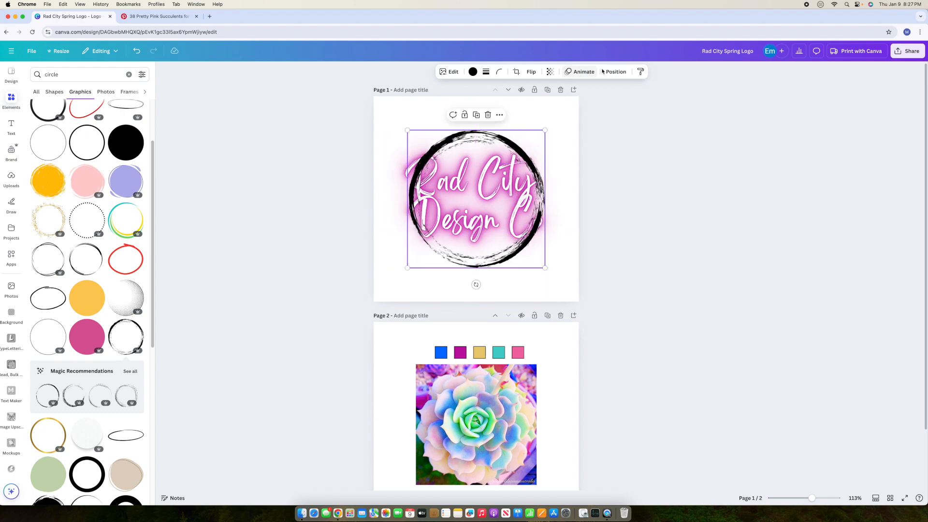
{"action": "right_click", "coordinate": [521, 157]}
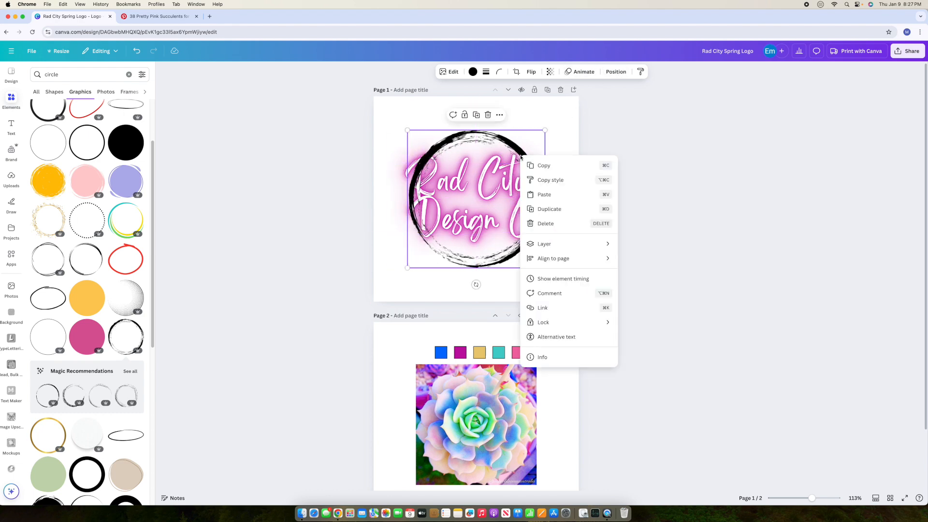
Step: Send the black brush circle to the back, behind the neon text
{"action": "mouse_move", "coordinate": [571, 243]}
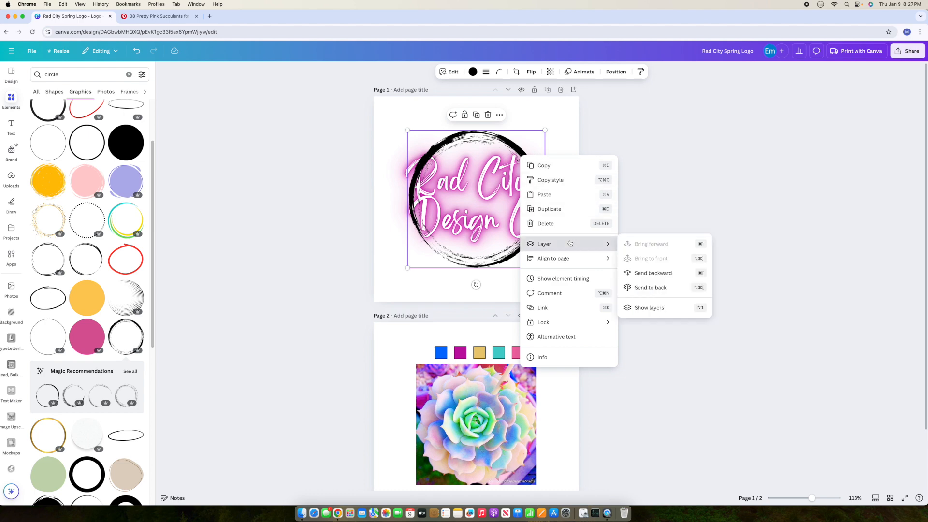
{"action": "left_click", "coordinate": [658, 287]}
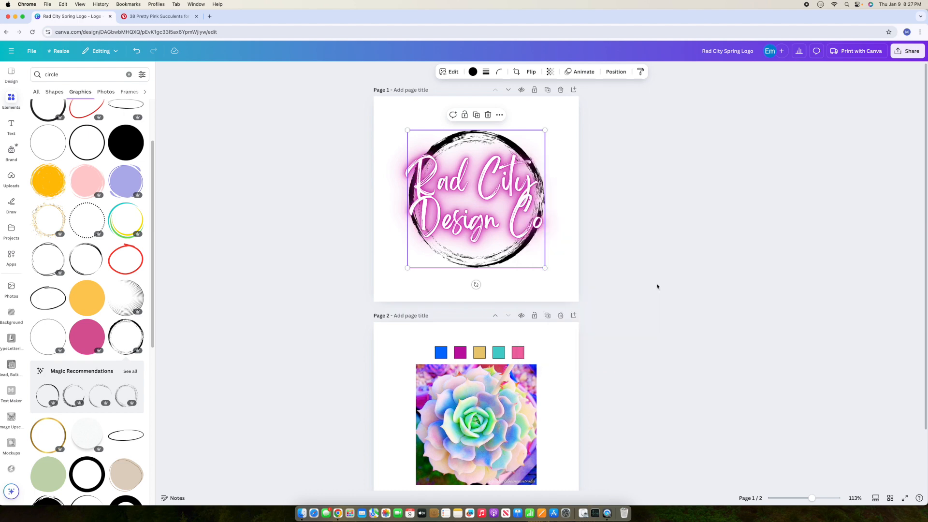
{"action": "left_click", "coordinate": [681, 264]}
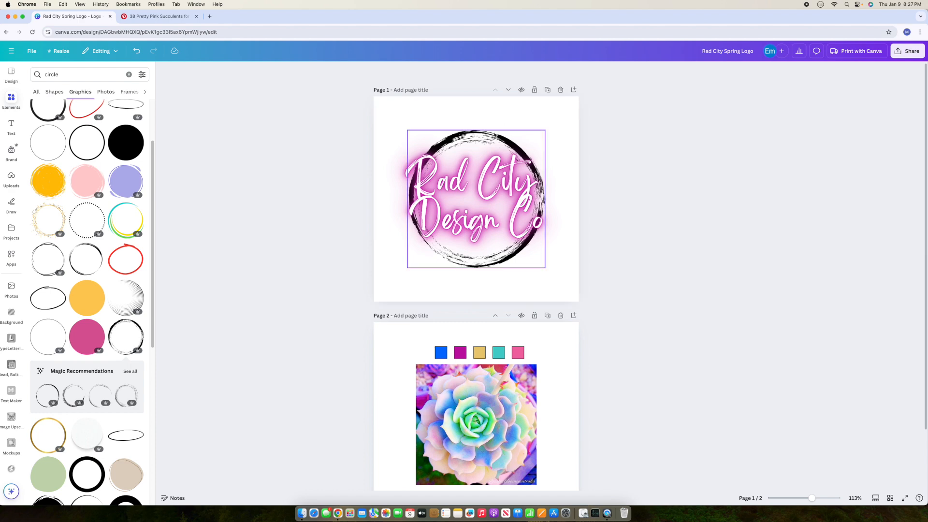
Step: Shrink the circle to 281 × 281 and centre it behind the words
{"action": "left_click", "coordinate": [545, 132]}
{"action": "left_click_drag", "start_coordinate": [546, 130], "coordinate": [523, 151]}
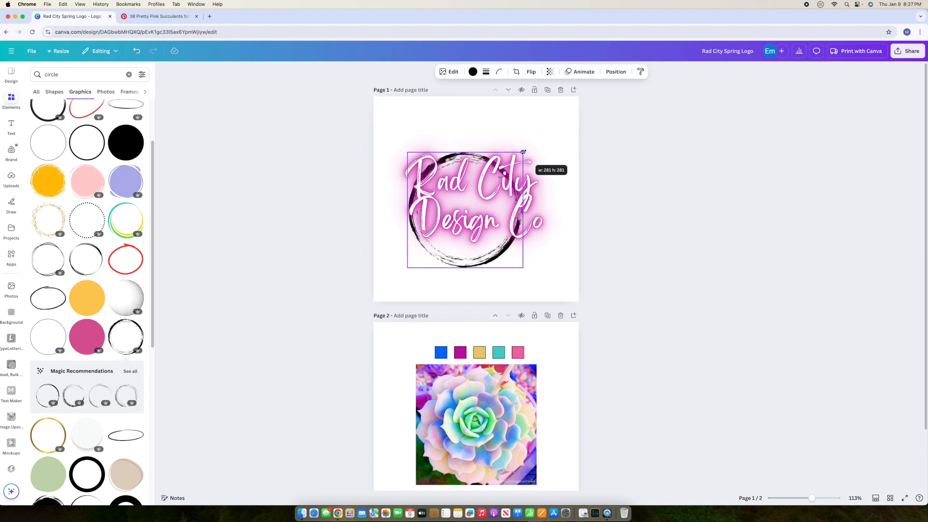
{"action": "left_click_drag", "start_coordinate": [492, 258], "coordinate": [503, 247]}
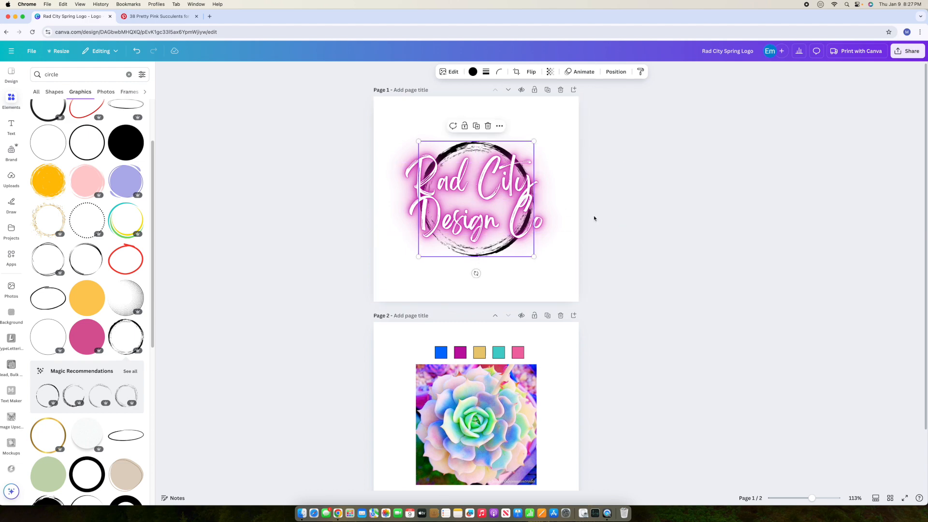
{"action": "left_click", "coordinate": [709, 251]}
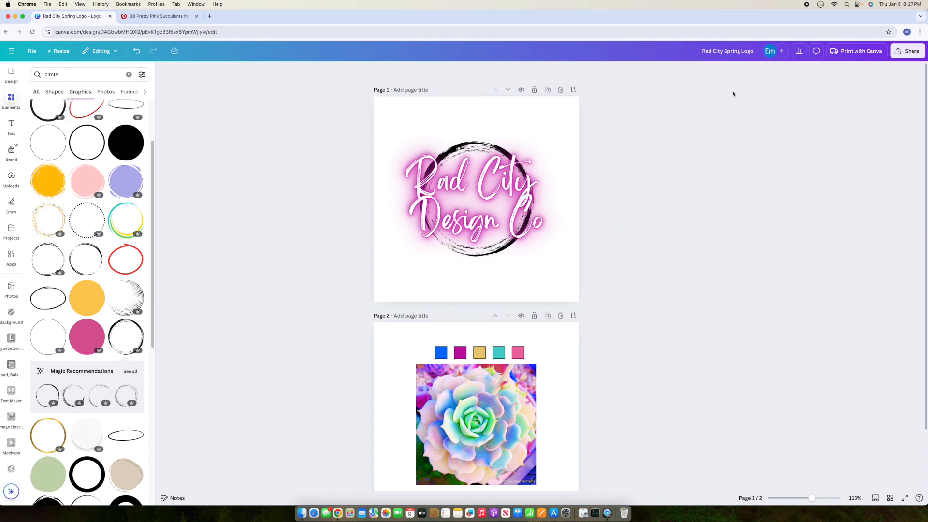
{"action": "scroll", "coordinate": [735, 93], "scroll_direction": "down", "scroll_amount": 3}
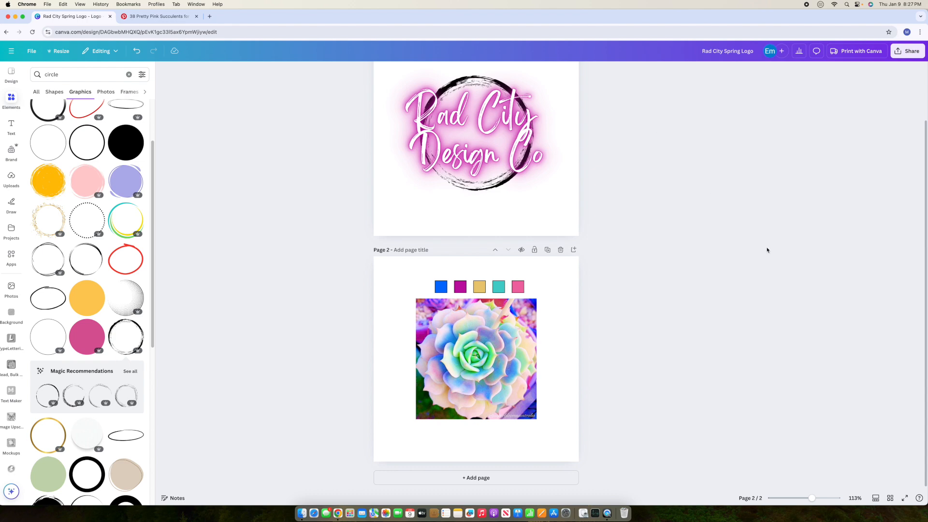
{"action": "scroll", "coordinate": [765, 249], "scroll_direction": "up", "scroll_amount": 3}
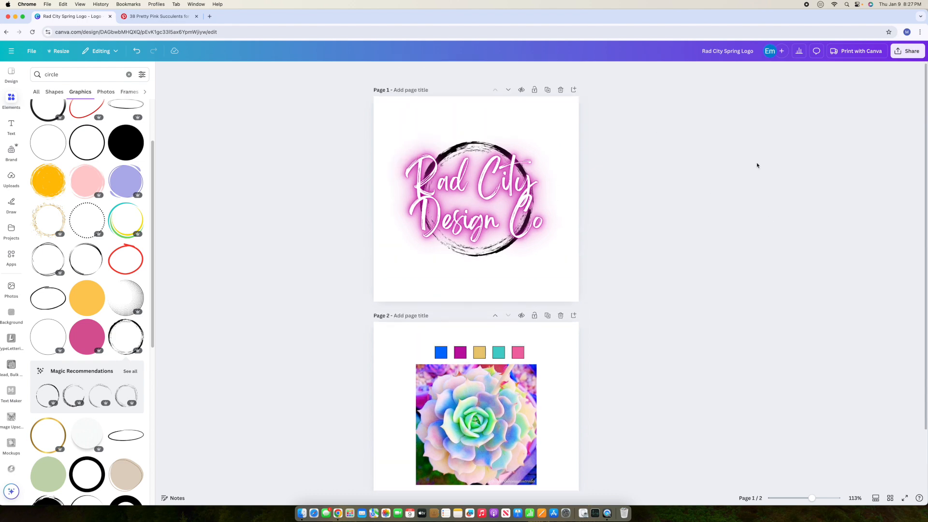
Step: Recolour the black brush circle turquoise, then close the colour options and deselect it
{"action": "left_click", "coordinate": [494, 147]}
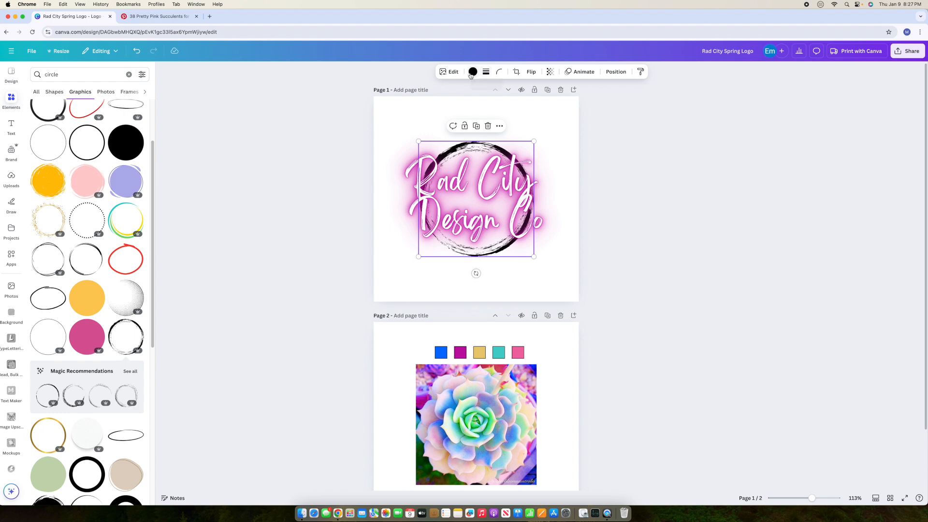
{"action": "left_click", "coordinate": [472, 73]}
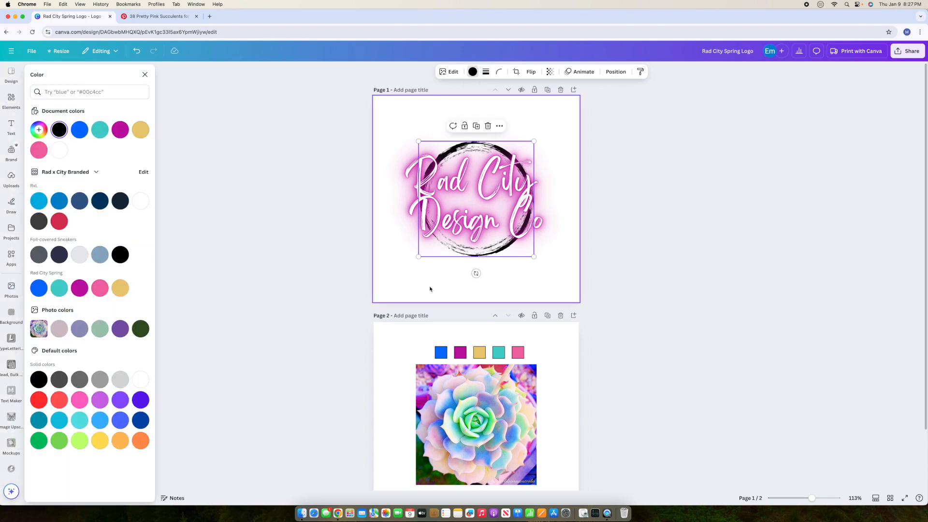
{"action": "left_click", "coordinate": [58, 289]}
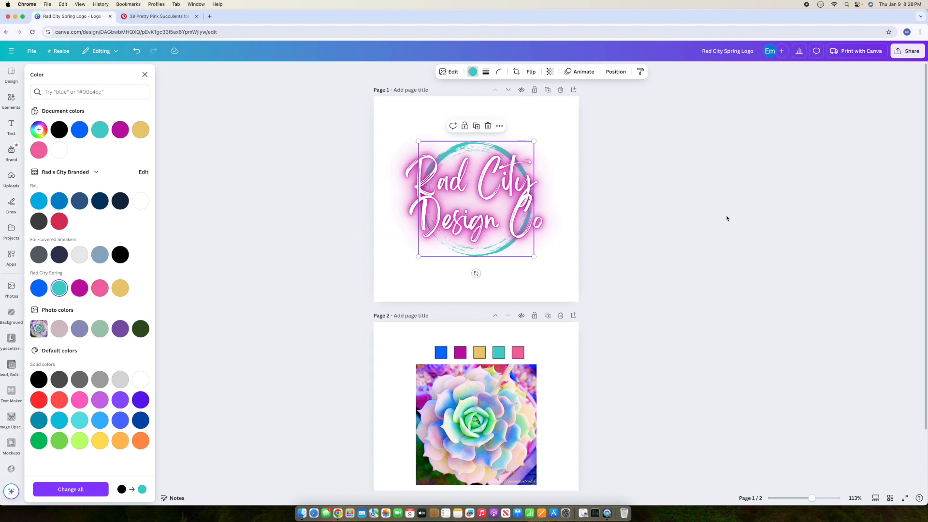
{"action": "key", "text": "Escape"}
{"action": "left_click", "coordinate": [570, 257]}
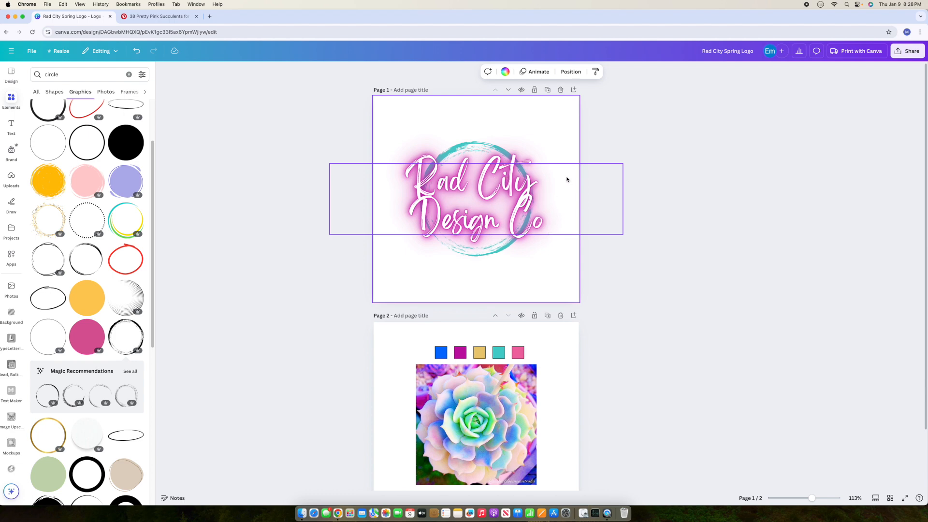
Step: Widen the letter spacing of the Rad City Design Co text
{"action": "left_click", "coordinate": [547, 177]}
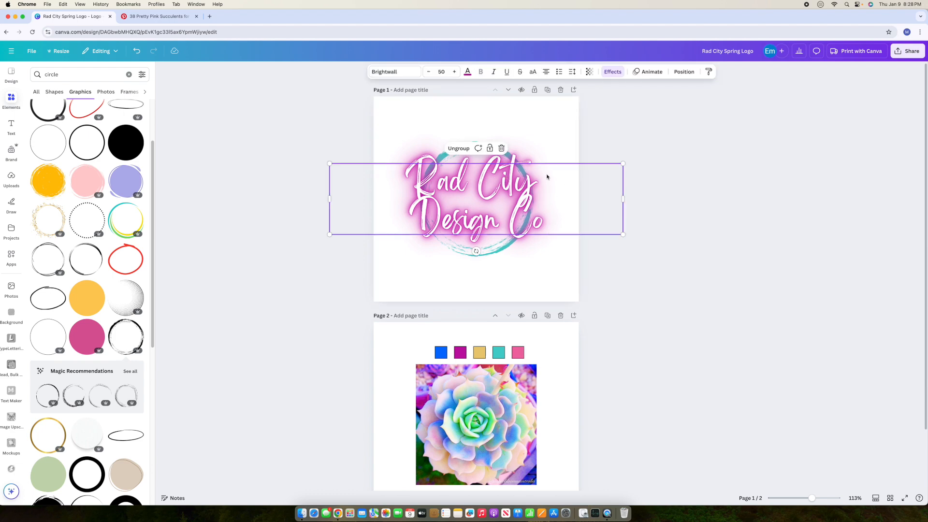
{"action": "double_click", "coordinate": [472, 184]}
{"action": "key", "text": "Escape"}
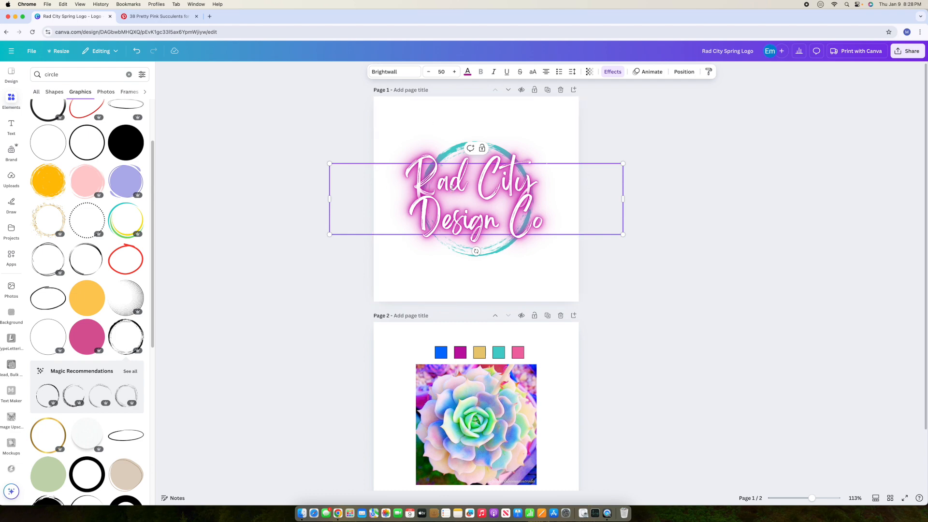
{"action": "left_click", "coordinate": [575, 73]}
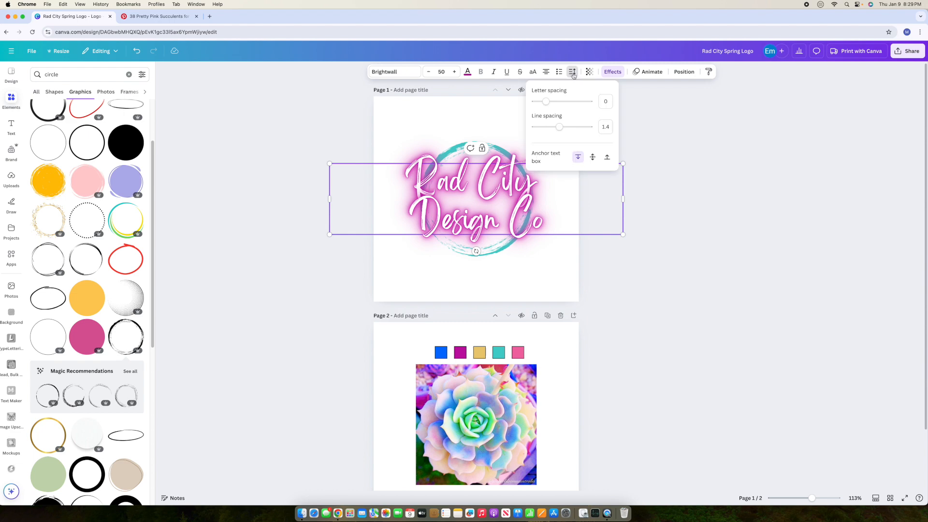
{"action": "left_click_drag", "start_coordinate": [548, 106], "coordinate": [548, 106]}
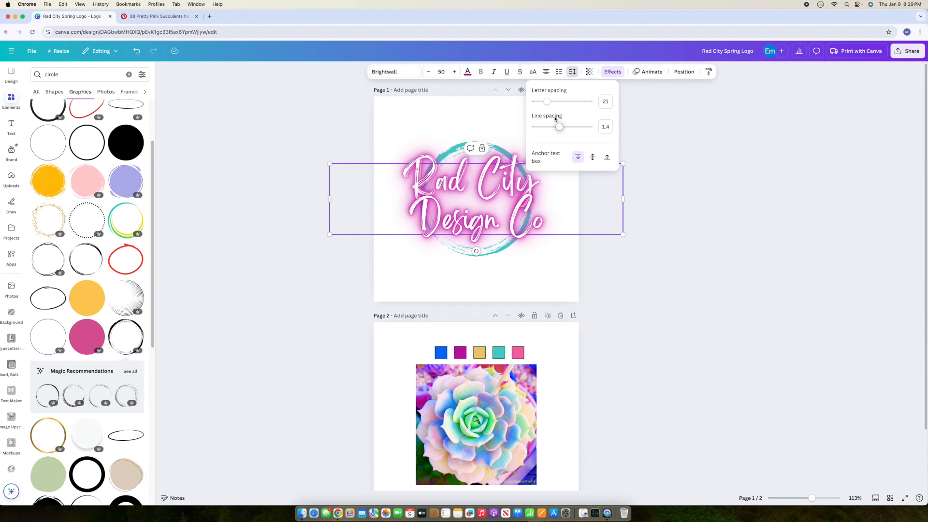
{"action": "left_click", "coordinate": [458, 113]}
Step: Ungroup the stacked text copies and delete one of the duplicate layers
{"action": "left_click", "coordinate": [458, 178]}
{"action": "left_click", "coordinate": [459, 149]}
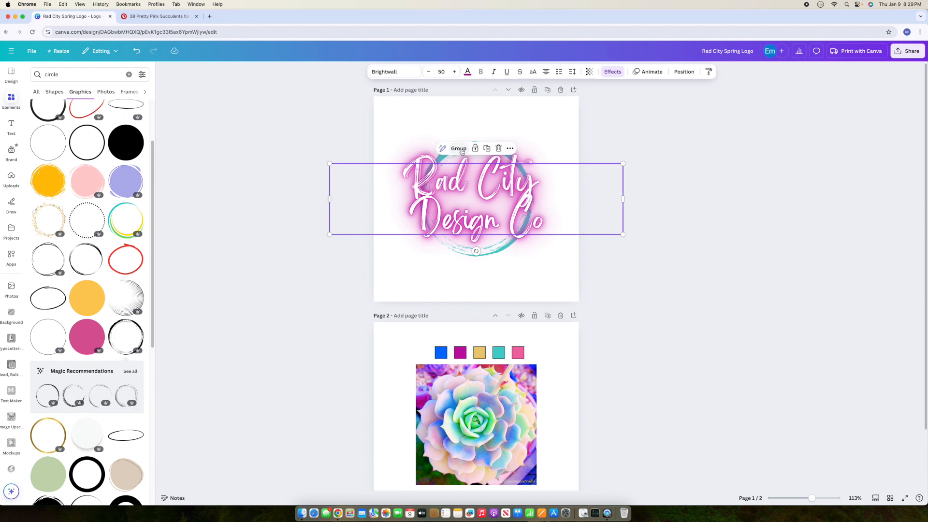
{"action": "left_click", "coordinate": [498, 148]}
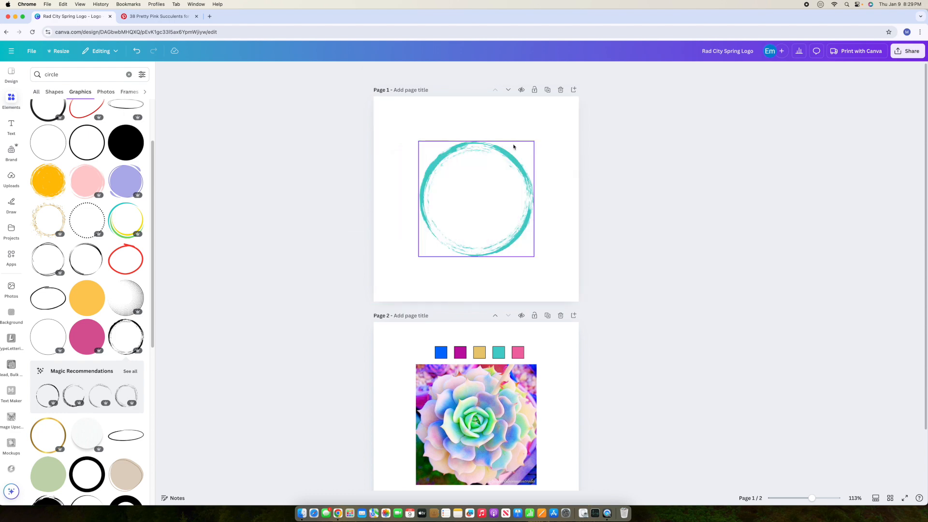
{"action": "key", "text": "super+z"}
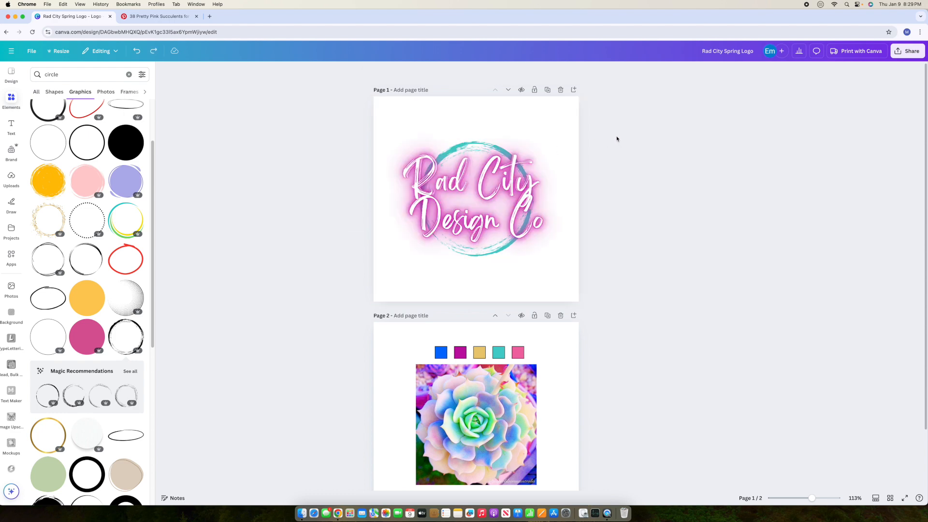
{"action": "left_click", "coordinate": [509, 165]}
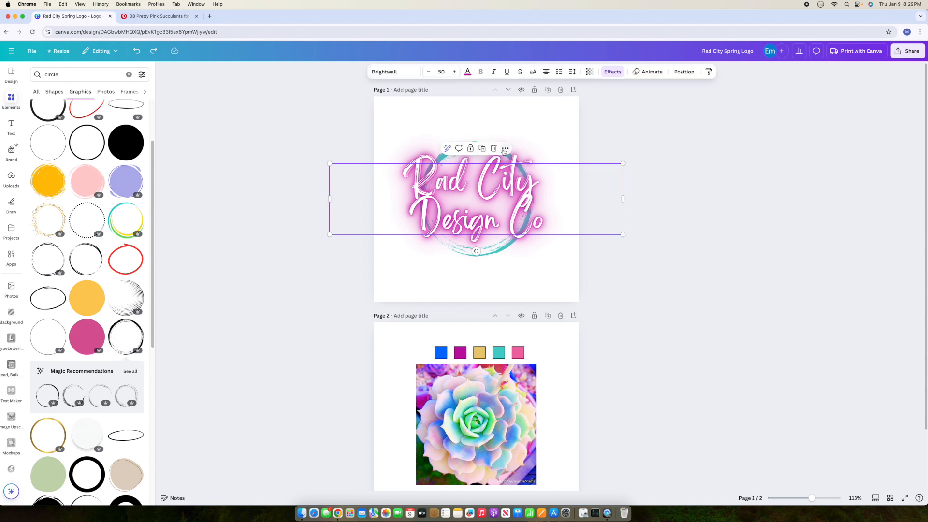
{"action": "left_click", "coordinate": [495, 149]}
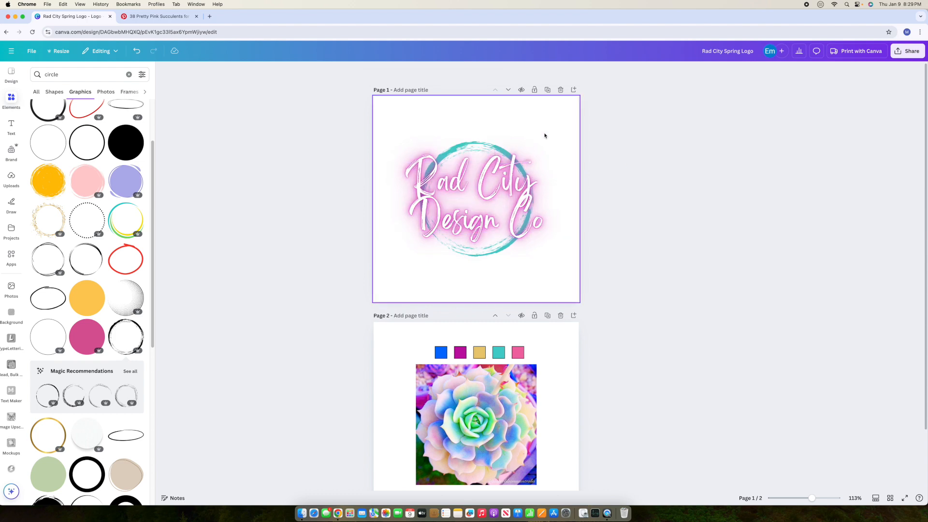
Step: Increase the line spacing between the two lines and move the text up onto the circle's centre
{"action": "left_click", "coordinate": [522, 175]}
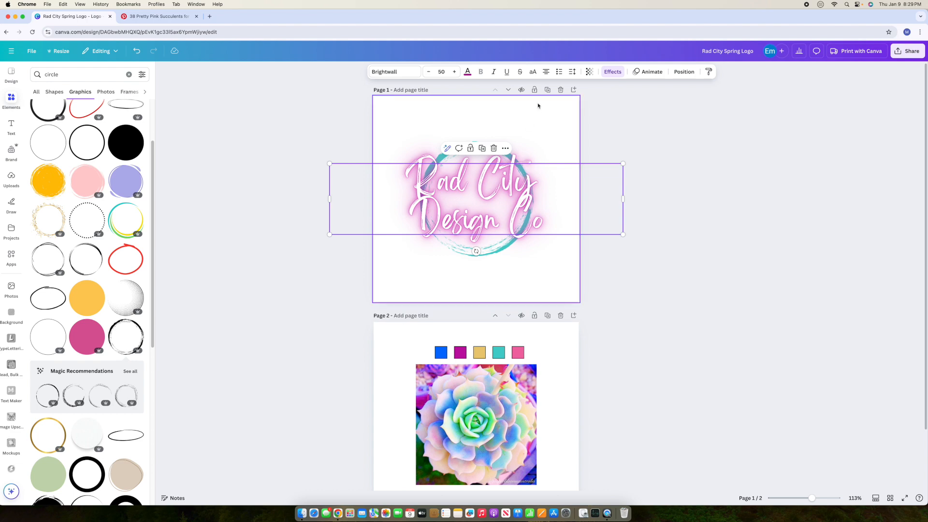
{"action": "left_click", "coordinate": [572, 72]}
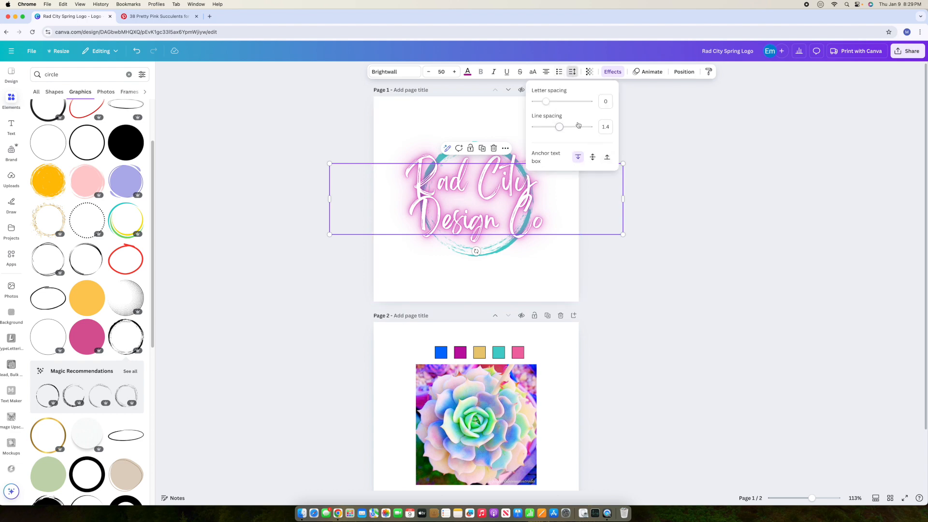
{"action": "left_click_drag", "start_coordinate": [560, 127], "coordinate": [574, 131]}
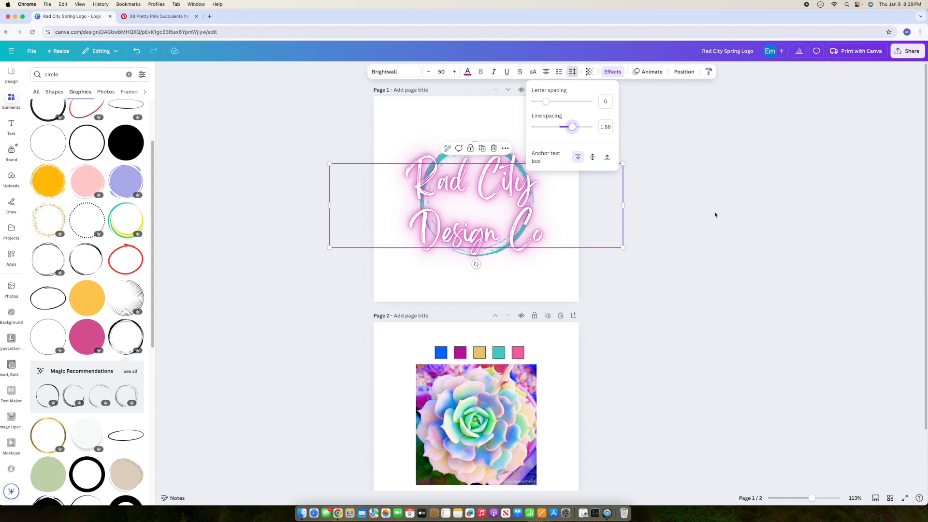
{"action": "left_click", "coordinate": [548, 185]}
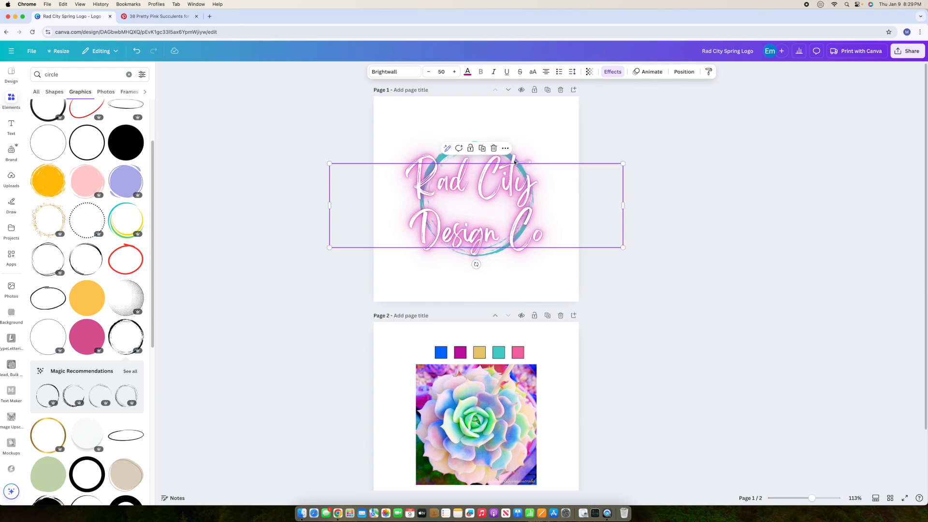
{"action": "left_click", "coordinate": [723, 193]}
{"action": "left_click", "coordinate": [511, 206]}
{"action": "left_click_drag", "start_coordinate": [523, 204], "coordinate": [448, 192]}
{"action": "left_click", "coordinate": [753, 262]}
Step: Overlay a duplicate of the text on itself to strengthen the glow, deleting the extra copy
{"action": "left_click", "coordinate": [505, 217]}
{"action": "left_click", "coordinate": [481, 145]}
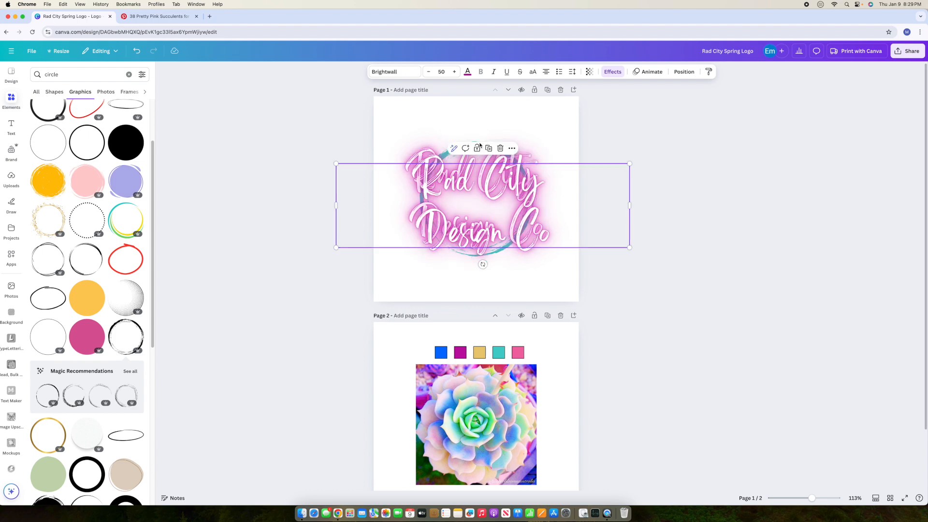
{"action": "left_click_drag", "start_coordinate": [508, 212], "coordinate": [501, 206]}
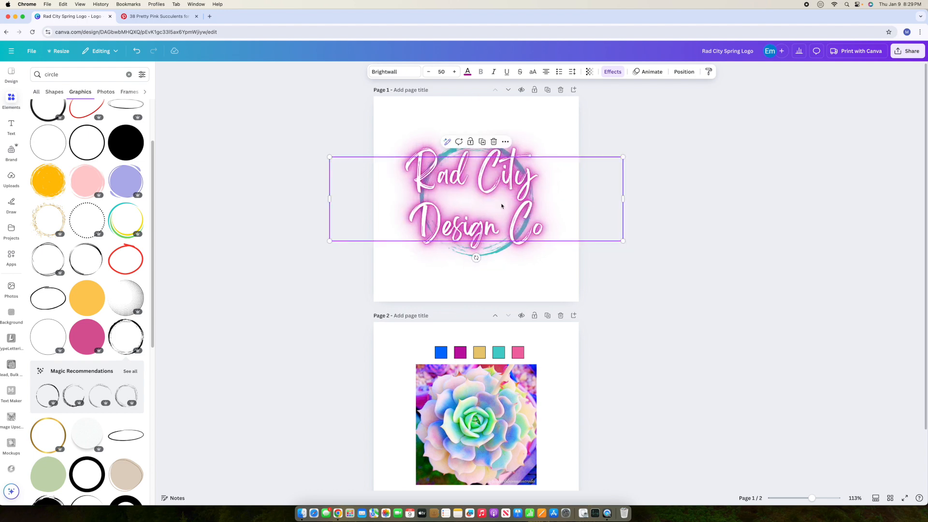
{"action": "left_click", "coordinate": [678, 211]}
{"action": "left_click", "coordinate": [517, 189]}
{"action": "left_click", "coordinate": [484, 146]}
{"action": "left_click_drag", "start_coordinate": [531, 204], "coordinate": [524, 197]}
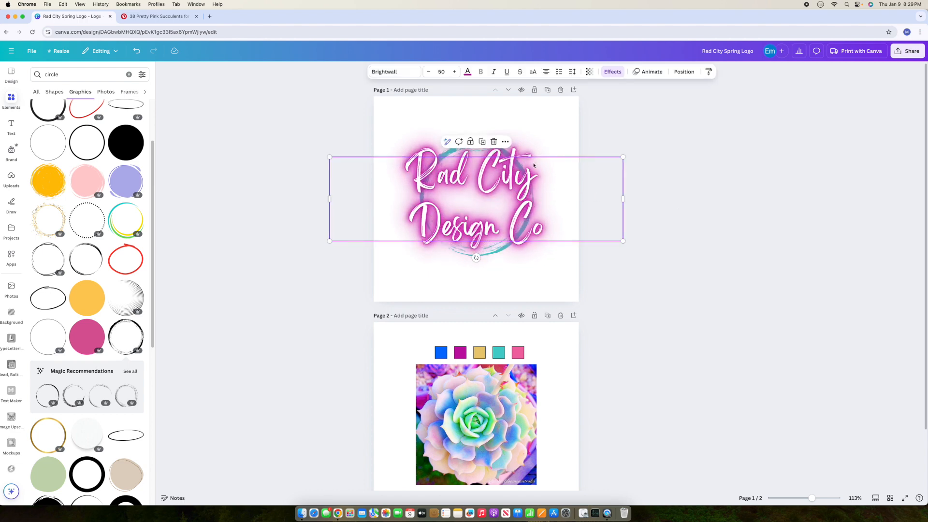
{"action": "left_click", "coordinate": [494, 141]}
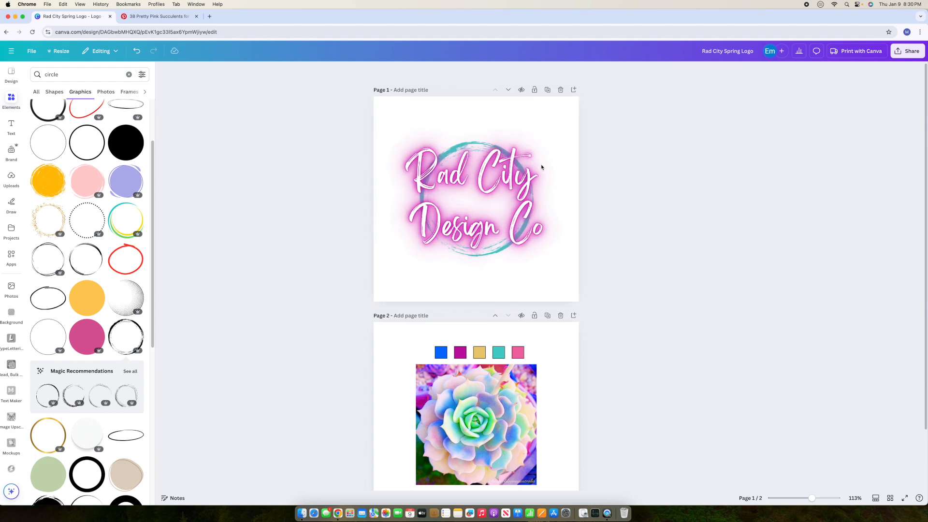
Step: Delete page 2 with the swatches and photo, then set a PNG download at size 0.875
{"action": "scroll", "coordinate": [421, 358], "scroll_direction": "down", "scroll_amount": 1}
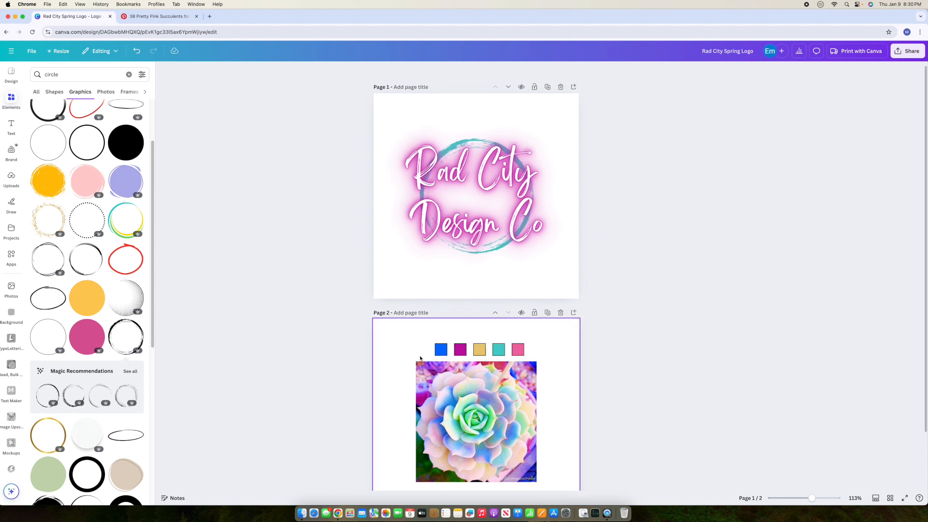
{"action": "left_click", "coordinate": [561, 313]}
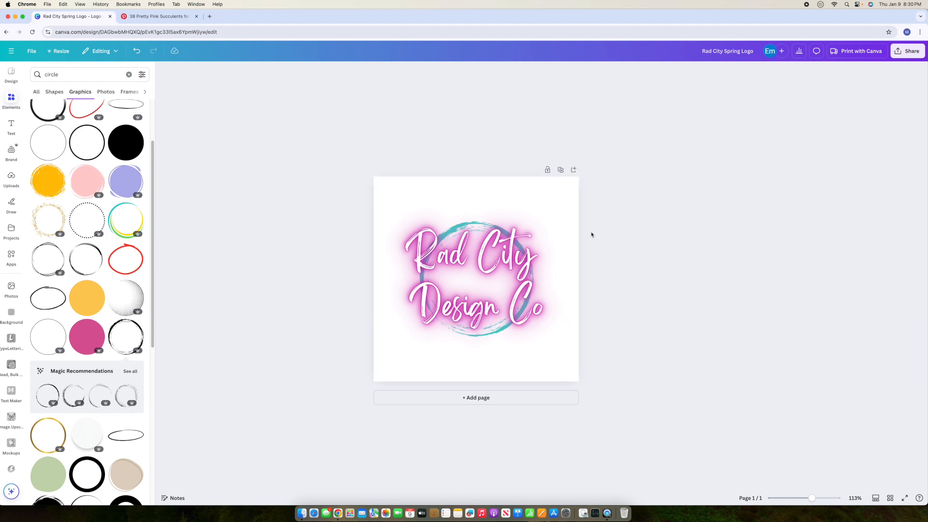
{"action": "left_click", "coordinate": [900, 54]}
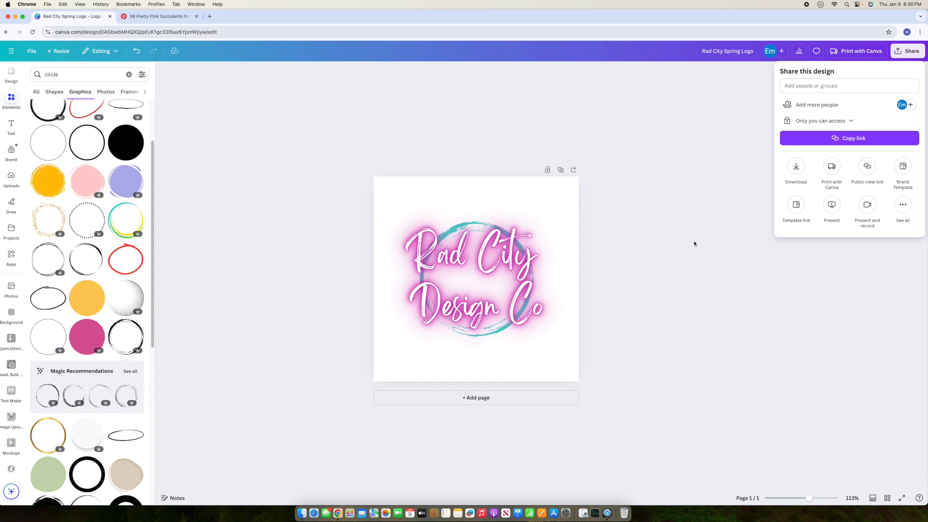
{"action": "left_click", "coordinate": [797, 168]}
{"action": "left_click", "coordinate": [798, 127]}
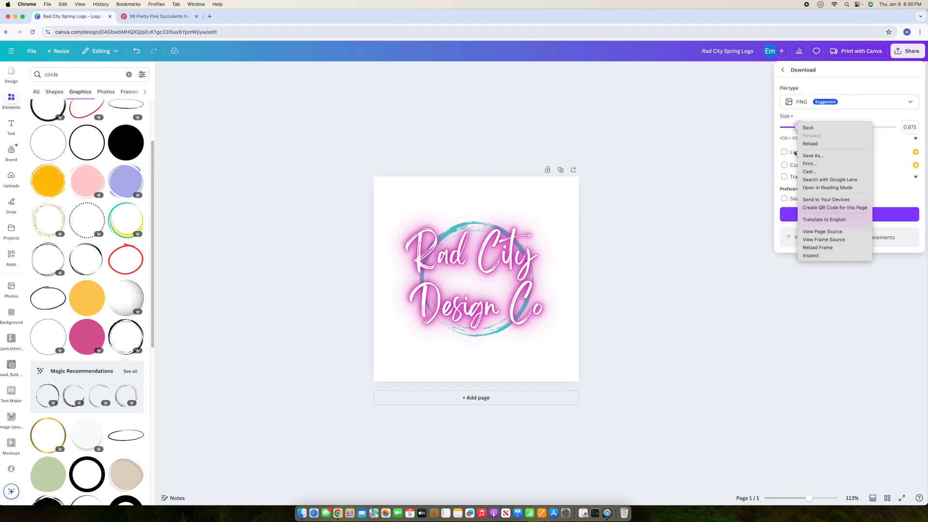
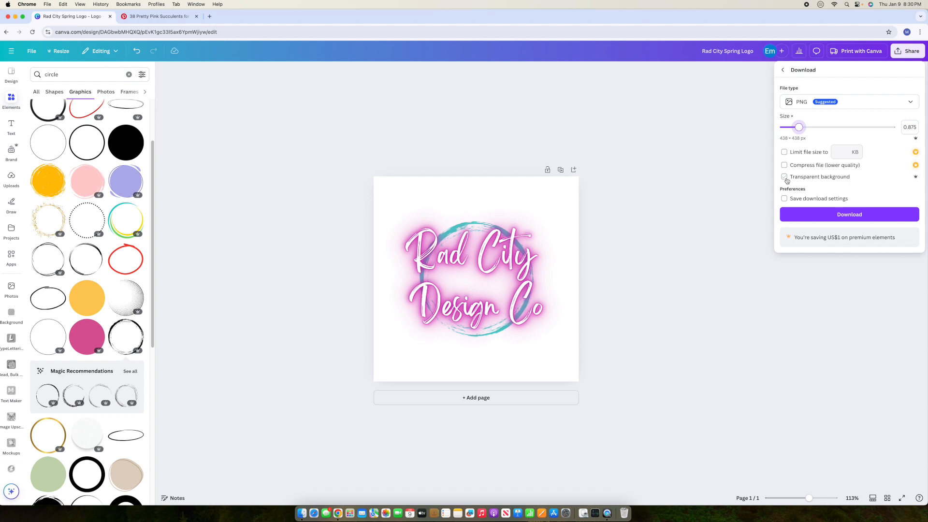
Step: Download the Rad City logo as a PNG with a transparent background
{"action": "left_click", "coordinate": [785, 178]}
{"action": "left_click", "coordinate": [613, 243]}
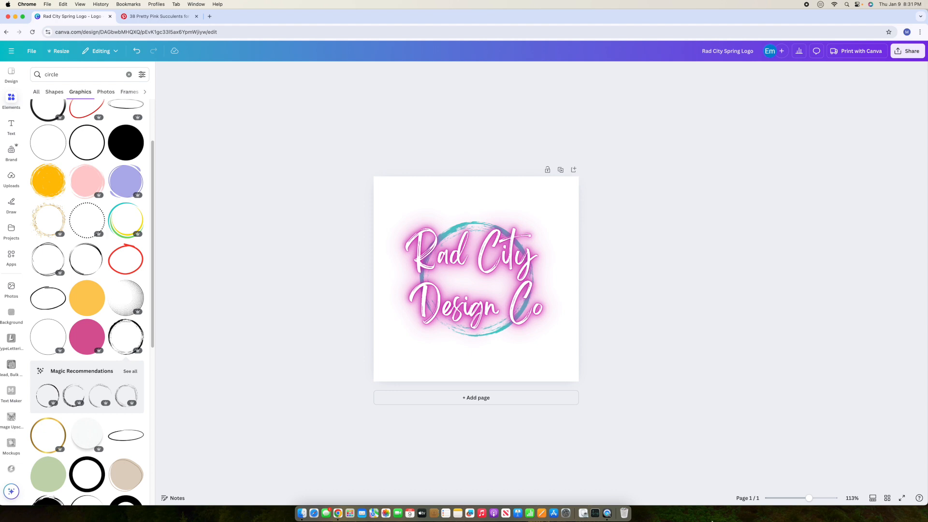
{"action": "left_click", "coordinate": [908, 51]}
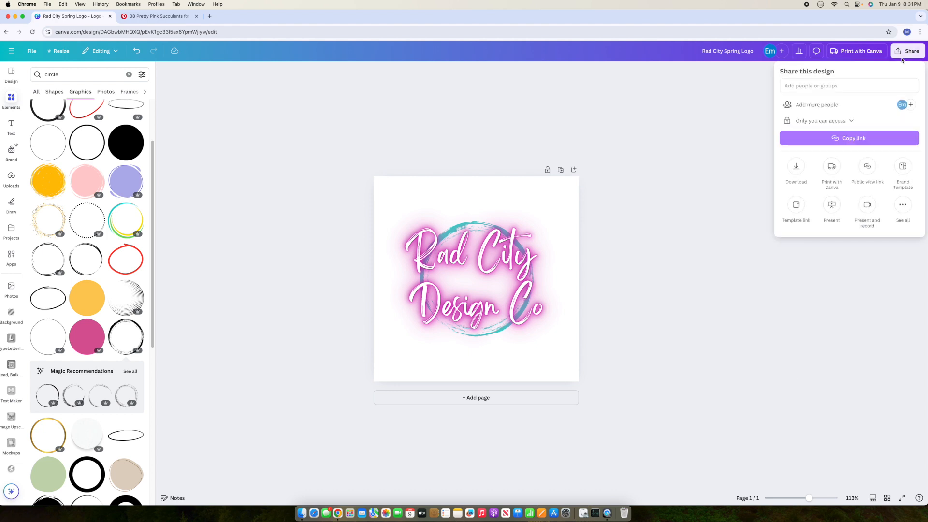
{"action": "left_click", "coordinate": [797, 167]}
{"action": "left_click", "coordinate": [785, 177]}
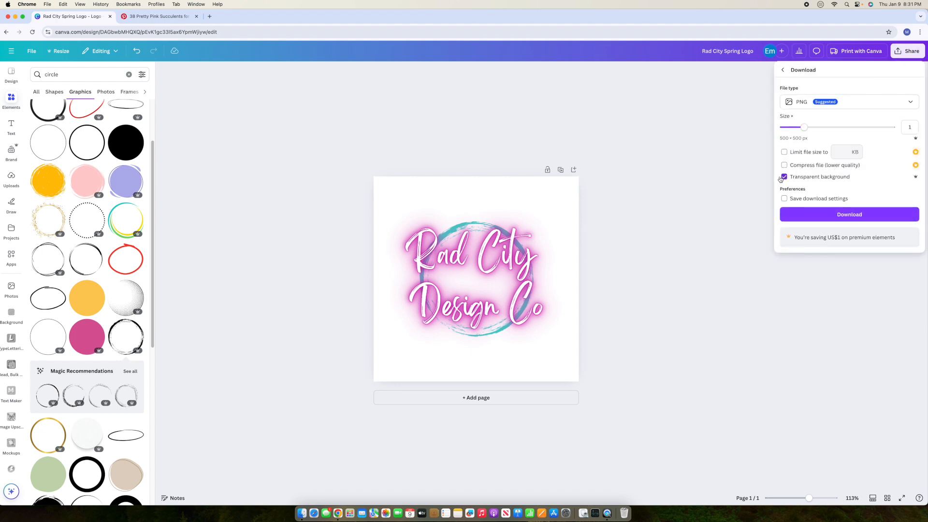
{"action": "left_click", "coordinate": [859, 215]}
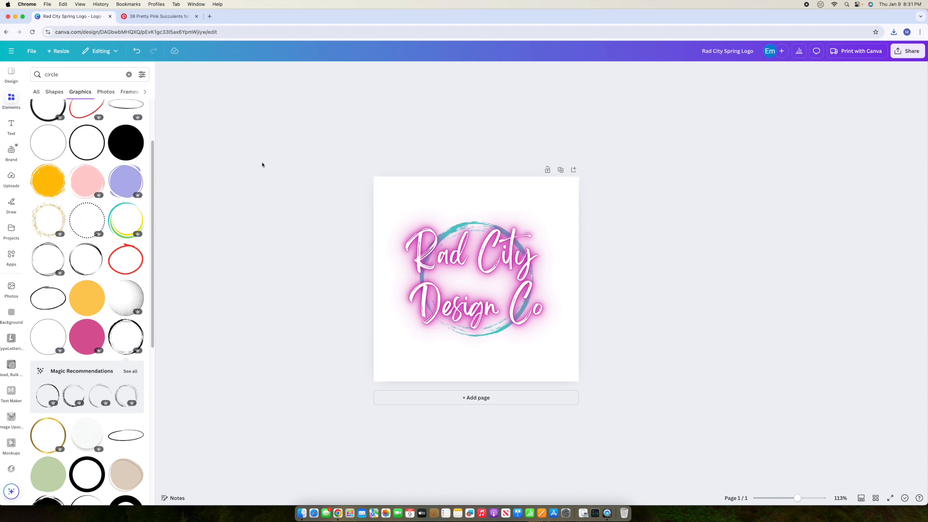
{"action": "left_click", "coordinate": [476, 397]}
{"action": "left_click", "coordinate": [13, 87]}
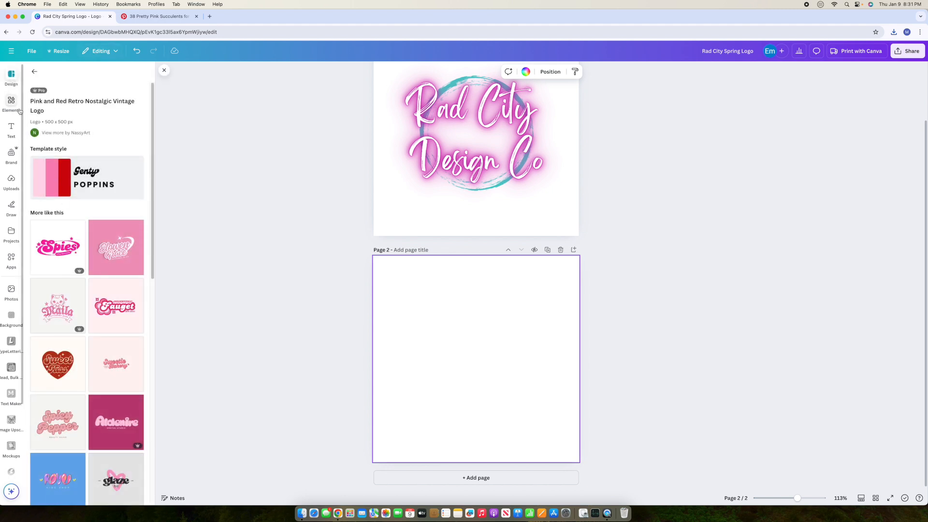
{"action": "left_click", "coordinate": [33, 71]}
{"action": "left_click", "coordinate": [62, 178]}
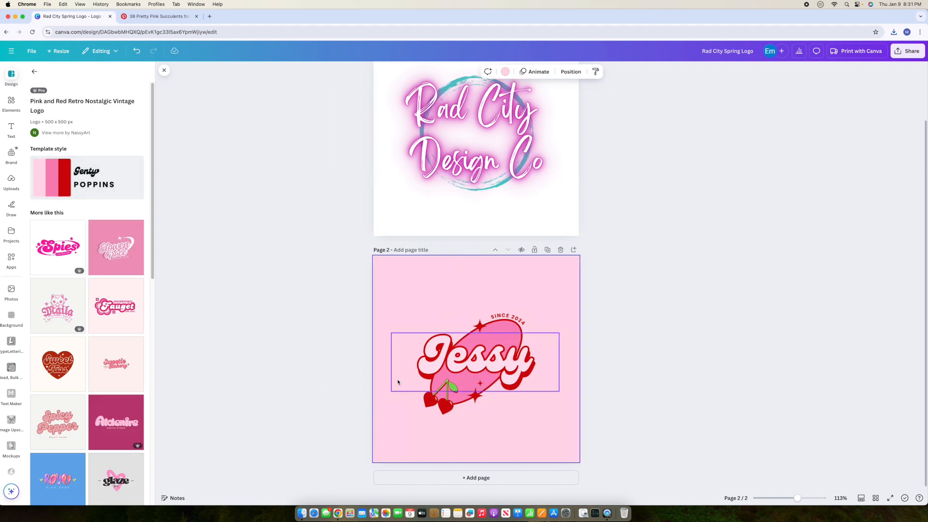
{"action": "left_click", "coordinate": [701, 288]}
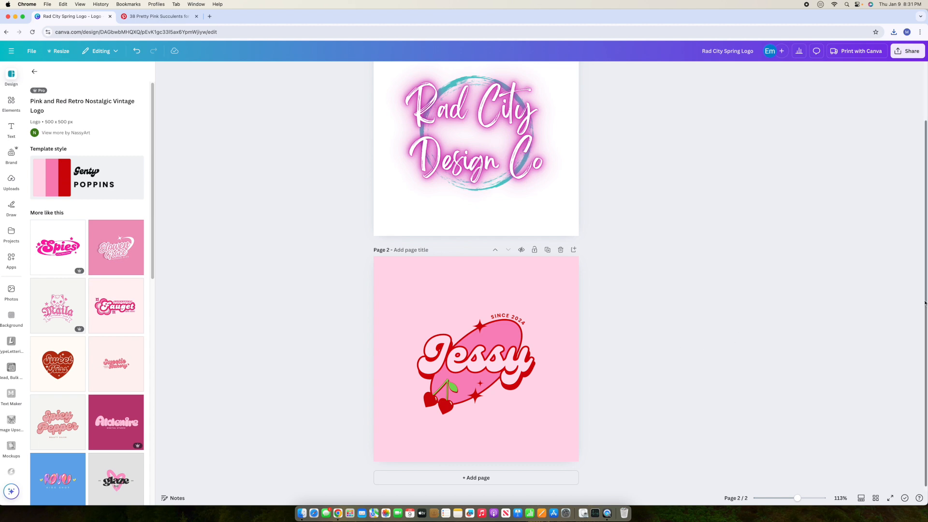
{"action": "scroll", "coordinate": [925, 303], "scroll_direction": "up", "scroll_amount": 2}
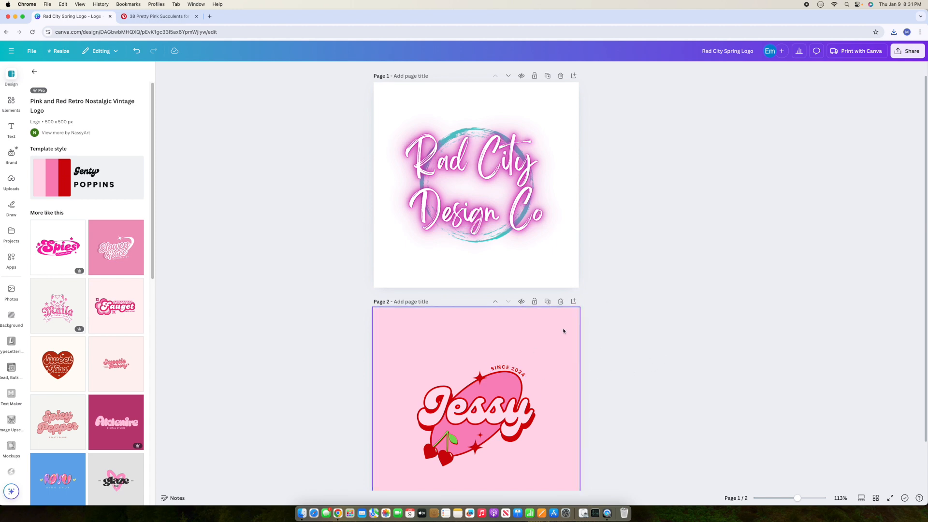
{"action": "left_click", "coordinate": [561, 302]}
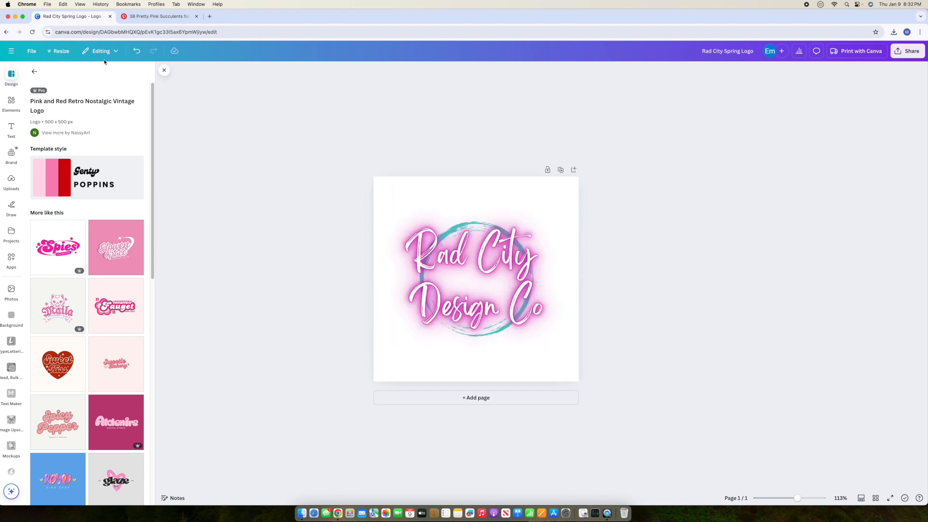
Step: Create a new Business Card (Portrait) design sized 2 × 3.5 in from the home menu
{"action": "left_click", "coordinate": [12, 52]}
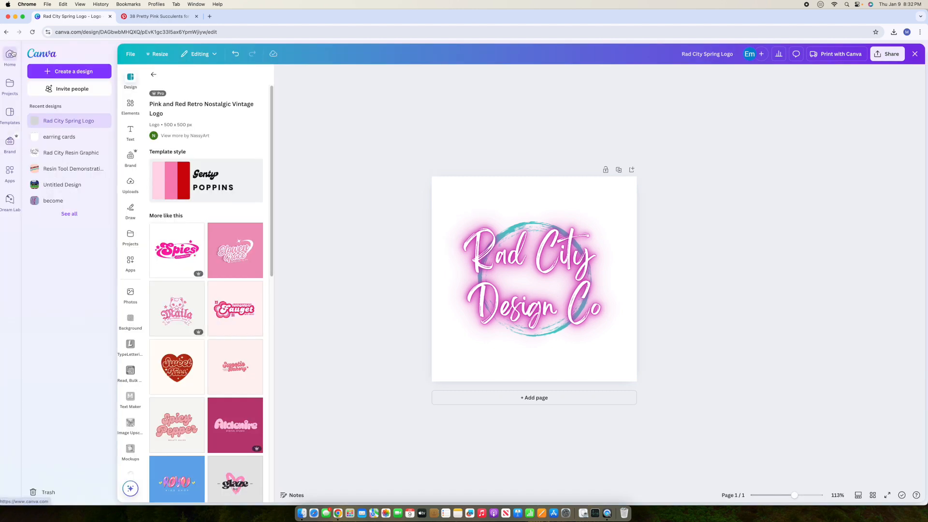
{"action": "left_click", "coordinate": [68, 72]}
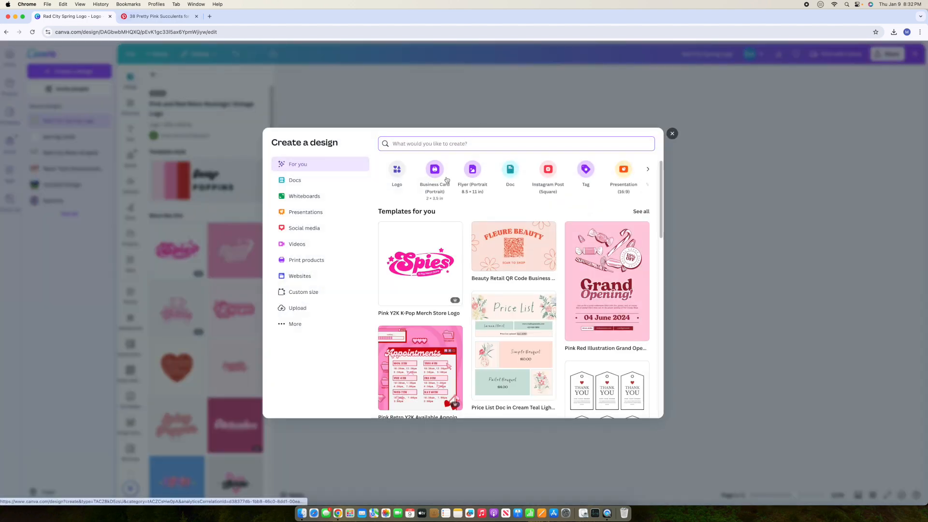
{"action": "left_click_drag", "start_coordinate": [438, 175], "coordinate": [438, 174]}
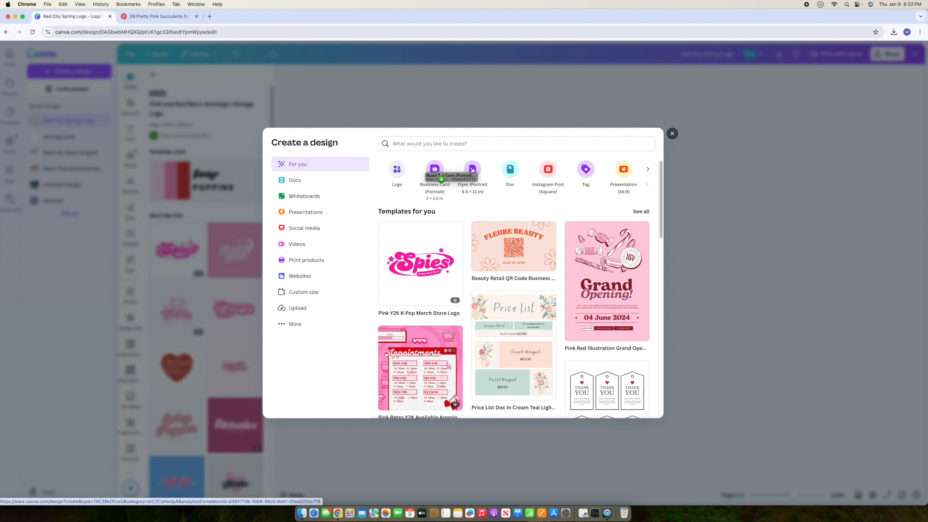
{"action": "left_click_drag", "start_coordinate": [438, 174], "coordinate": [438, 173]}
{"action": "left_click", "coordinate": [437, 171]}
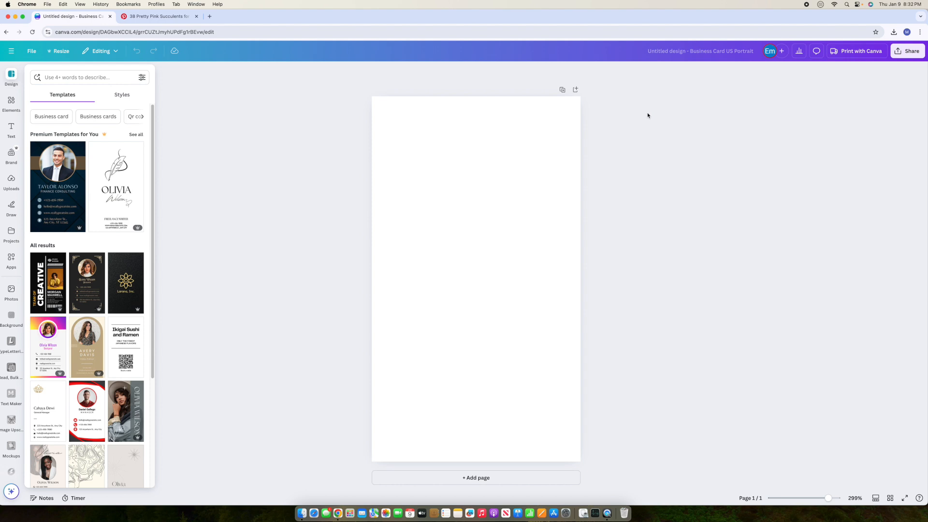
Step: Add the Rad City Design Co logo from Uploads, enlarged and aligned across the card's top
{"action": "left_click", "coordinate": [11, 182]}
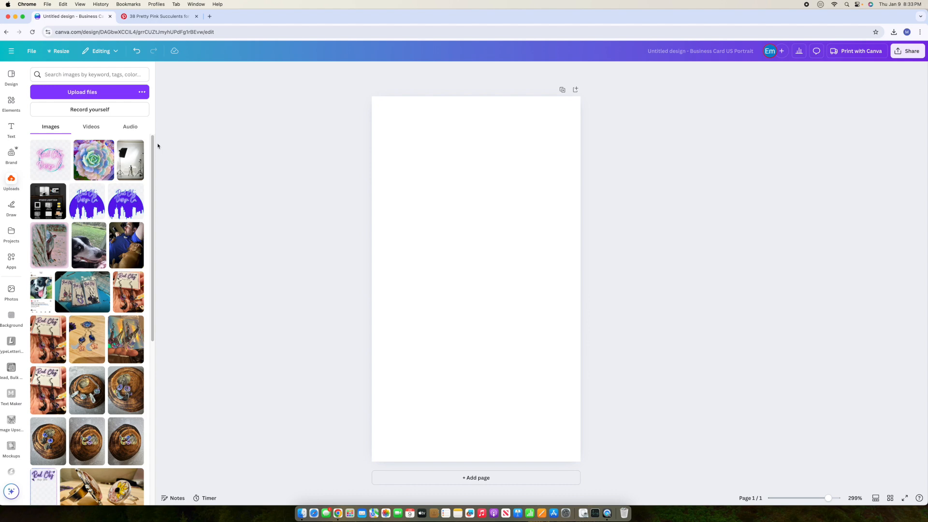
{"action": "left_click", "coordinate": [43, 167]}
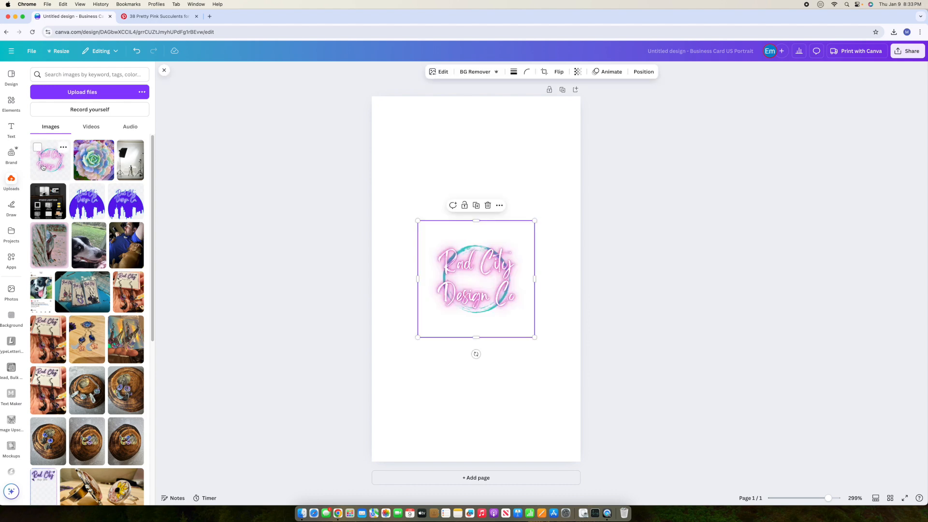
{"action": "left_click_drag", "start_coordinate": [485, 269], "coordinate": [490, 154]}
{"action": "left_click_drag", "start_coordinate": [421, 220], "coordinate": [334, 314]}
{"action": "left_click_drag", "start_coordinate": [460, 217], "coordinate": [484, 185]}
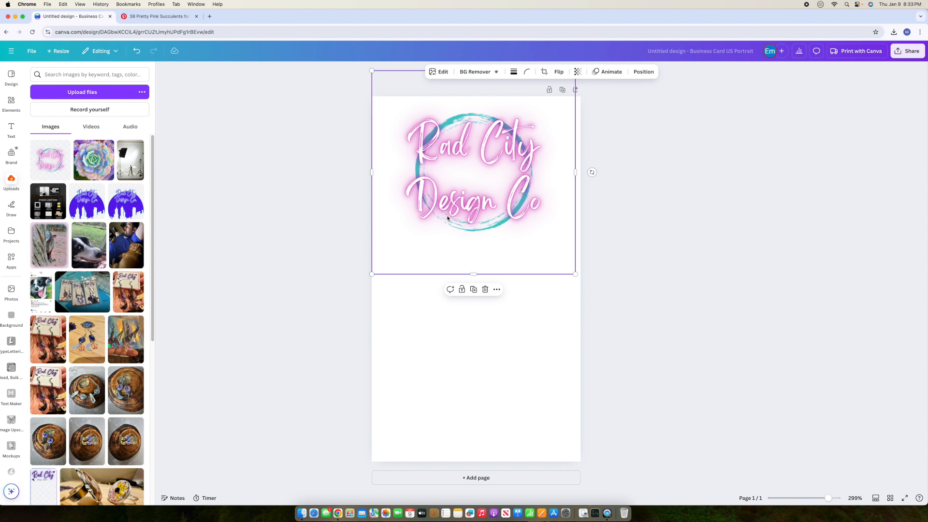
{"action": "left_click", "coordinate": [634, 236]}
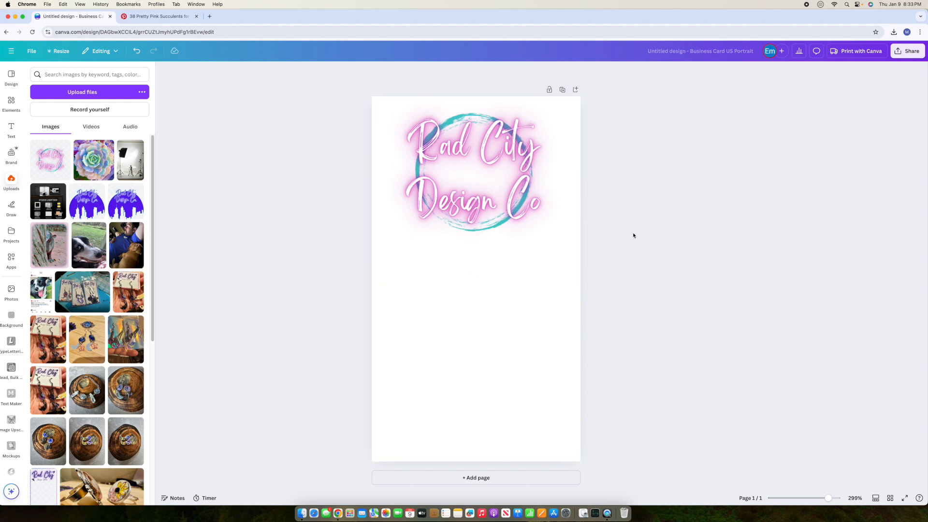
{"action": "left_click_drag", "start_coordinate": [494, 201], "coordinate": [496, 201]}
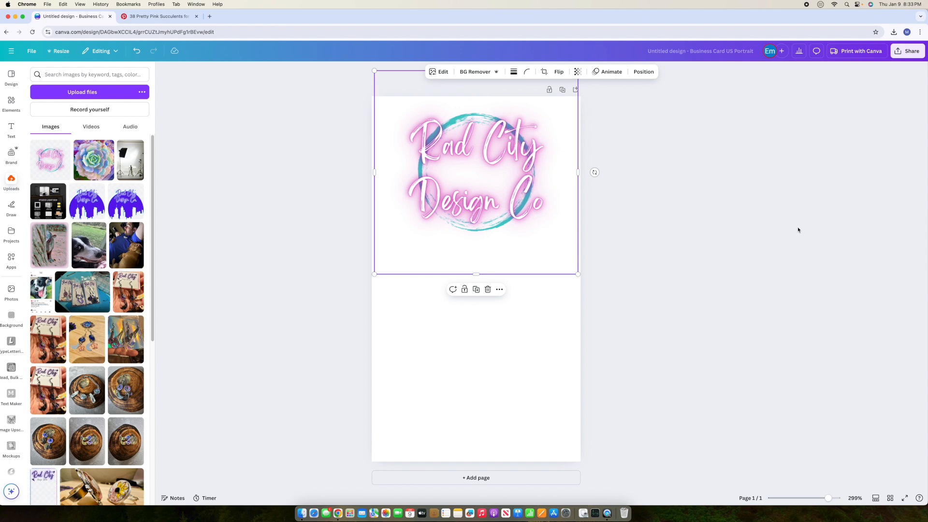
{"action": "left_click", "coordinate": [759, 240]}
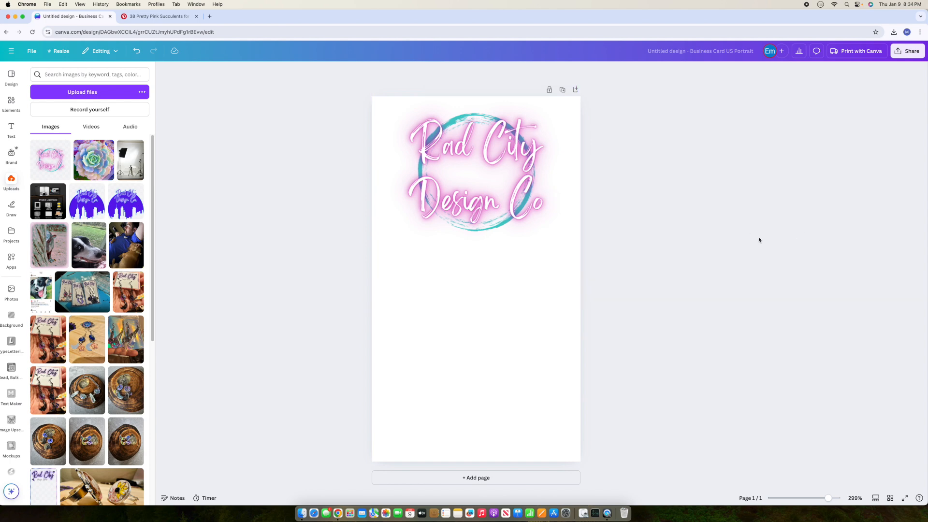
{"action": "left_click", "coordinate": [18, 111]}
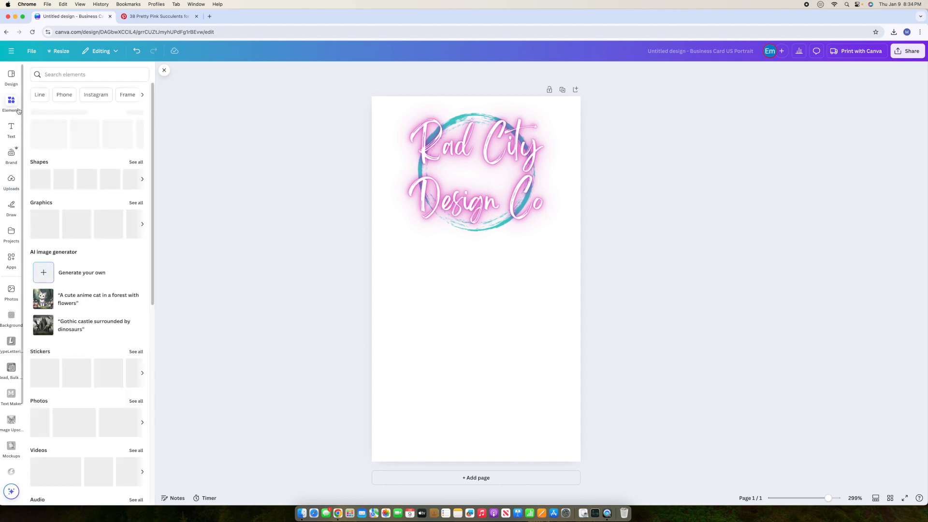
{"action": "left_click", "coordinate": [100, 75]}
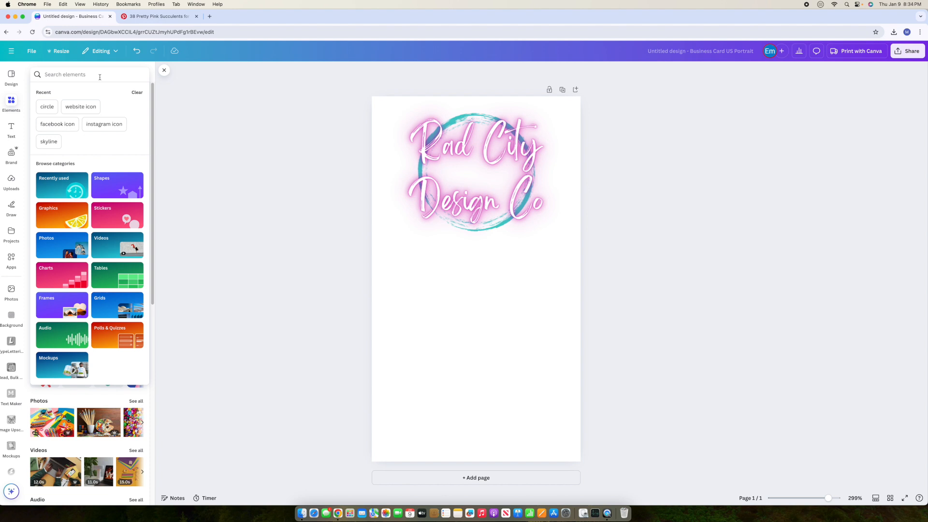
{"action": "type", "text": "skyline"}
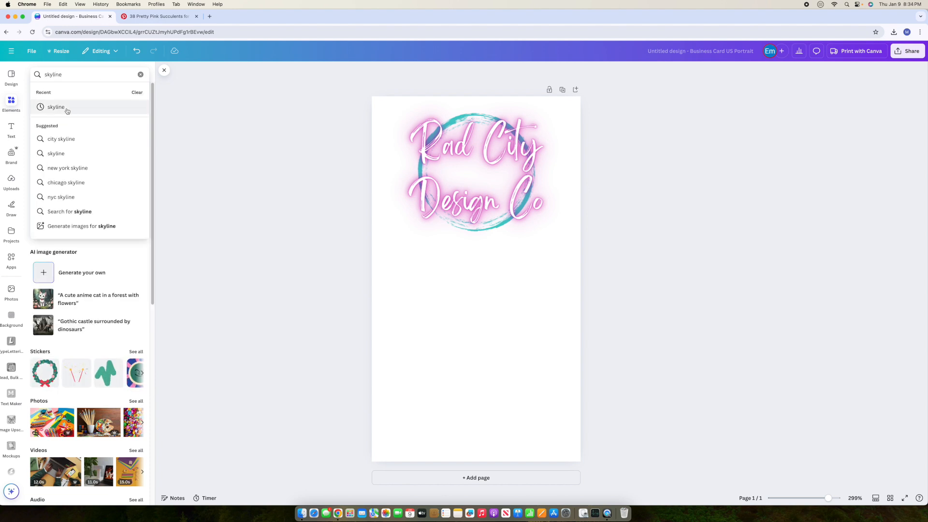
{"action": "left_click", "coordinate": [67, 108]}
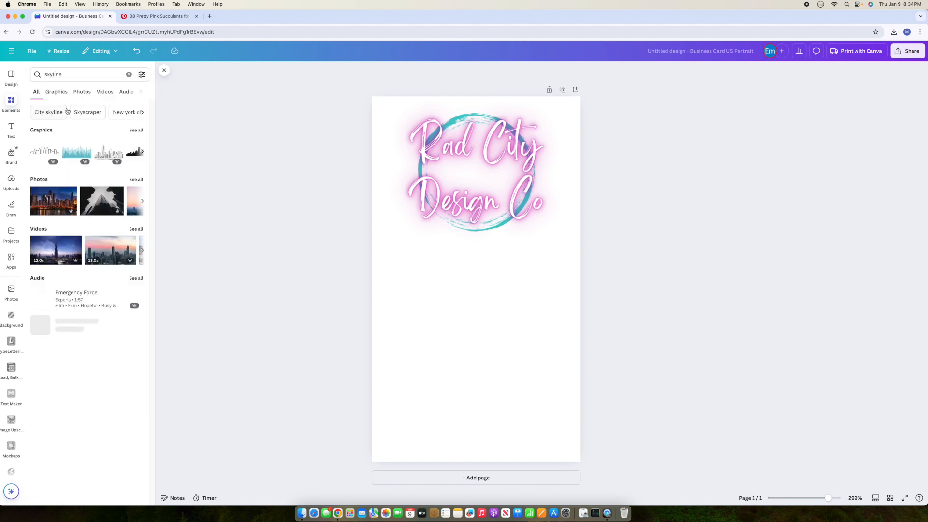
{"action": "left_click", "coordinate": [136, 130]}
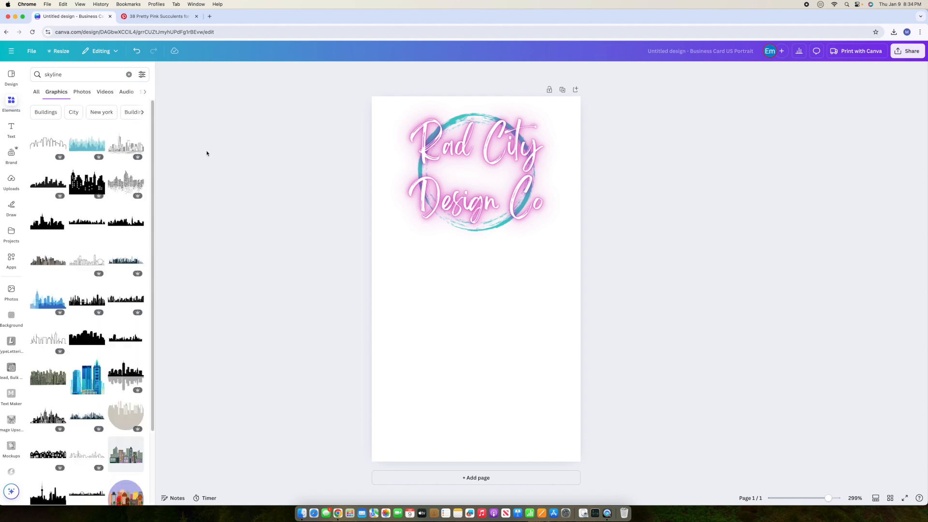
{"action": "scroll", "coordinate": [124, 293], "scroll_direction": "down", "scroll_amount": 1}
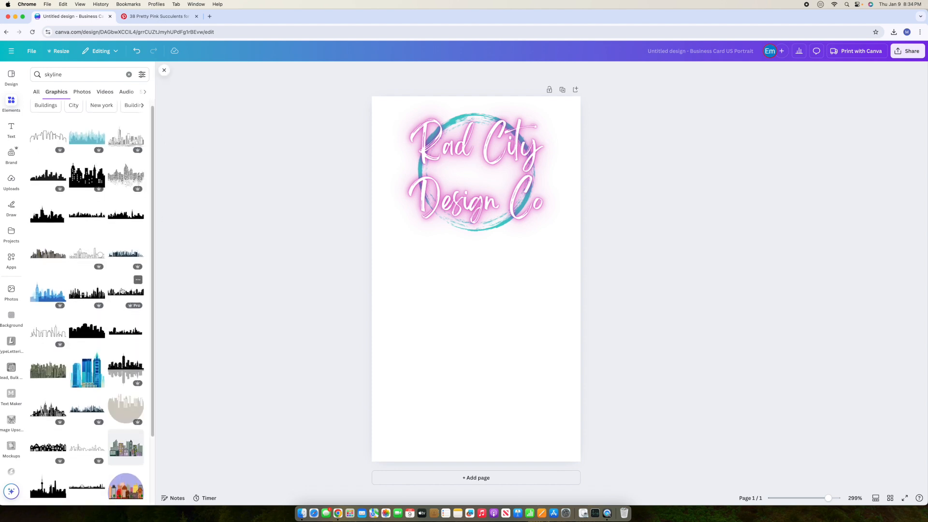
{"action": "left_click", "coordinate": [123, 293]}
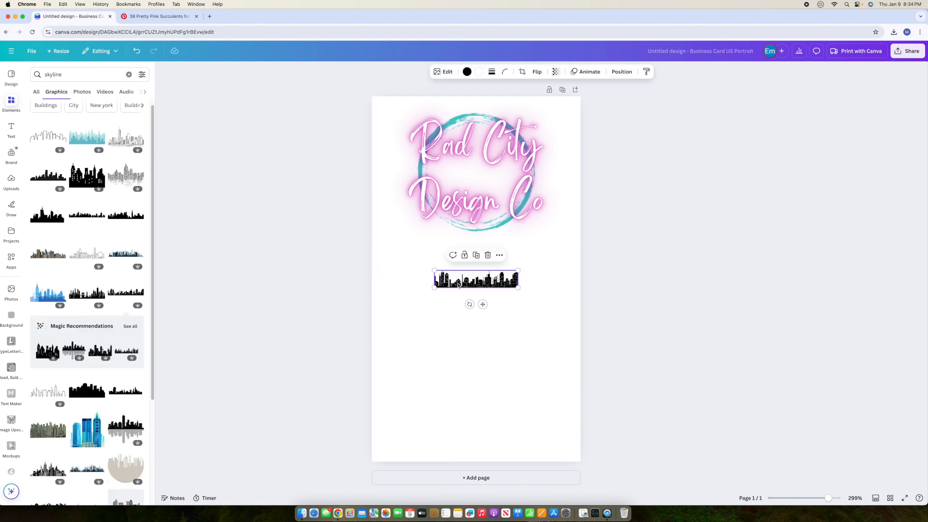
{"action": "left_click", "coordinate": [488, 255]}
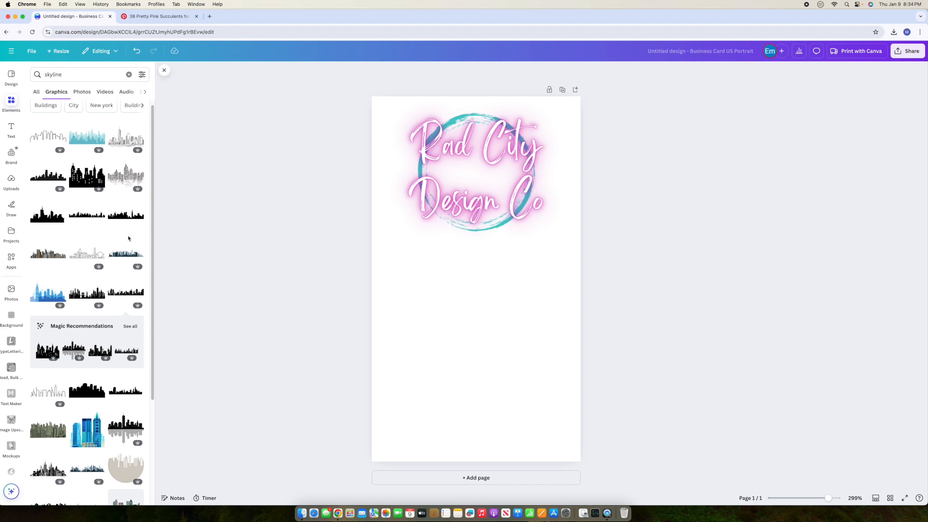
{"action": "scroll", "coordinate": [109, 249], "scroll_direction": "down", "scroll_amount": 6}
{"action": "scroll", "coordinate": [109, 249], "scroll_direction": "down", "scroll_amount": 3}
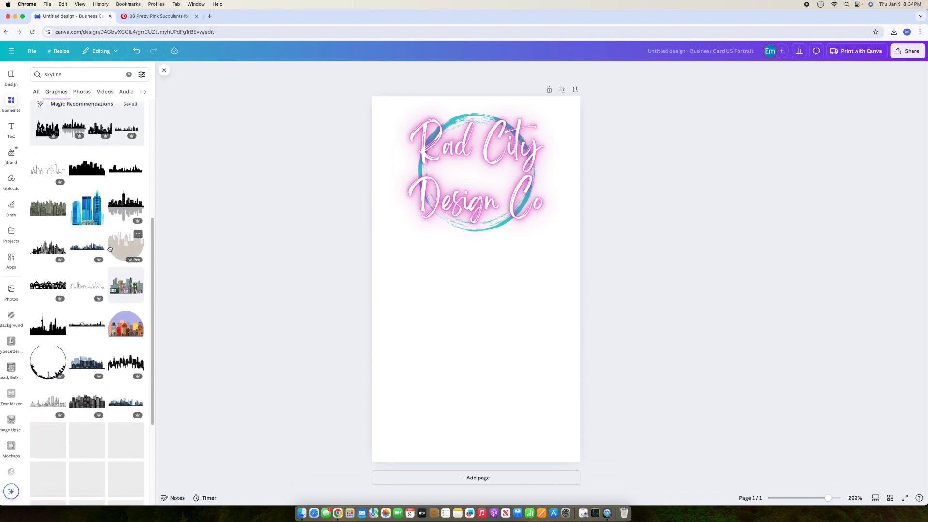
{"action": "scroll", "coordinate": [109, 249], "scroll_direction": "down", "scroll_amount": 4}
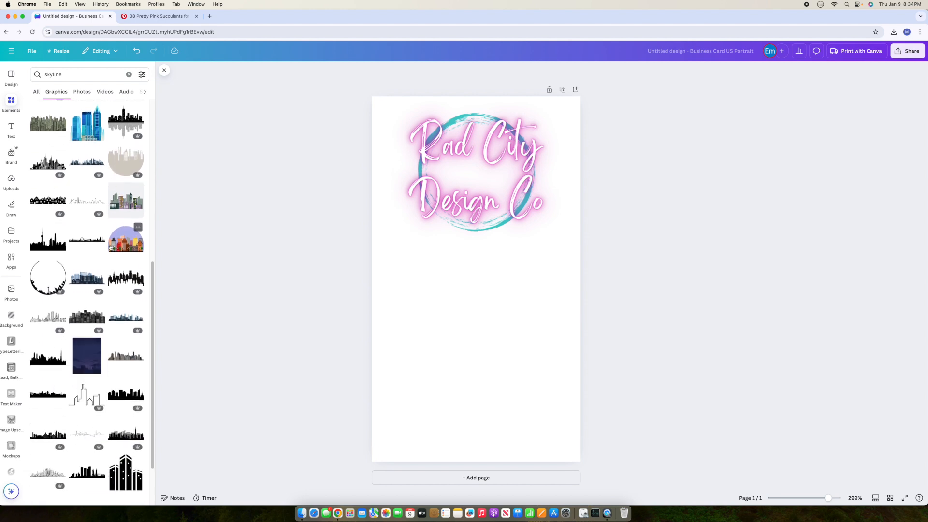
{"action": "scroll", "coordinate": [111, 247], "scroll_direction": "up", "scroll_amount": 12}
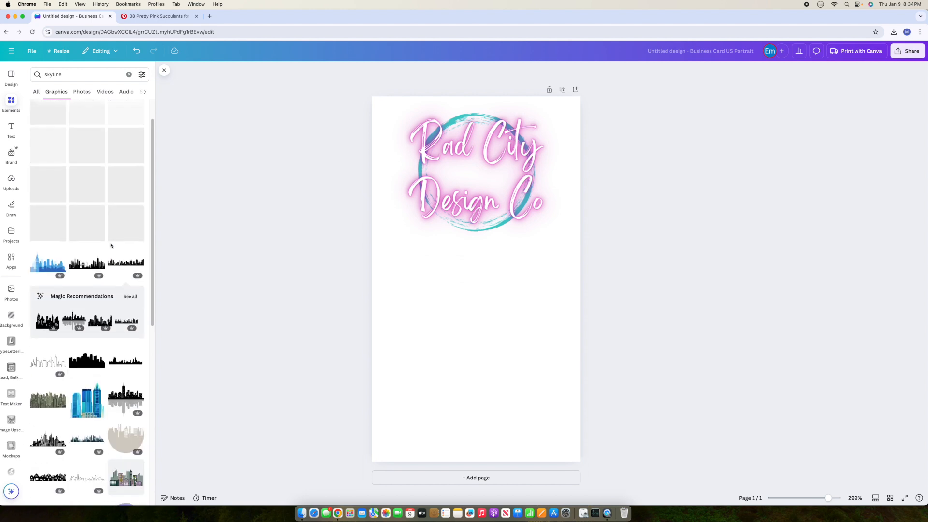
{"action": "scroll", "coordinate": [114, 244], "scroll_direction": "up", "scroll_amount": 1}
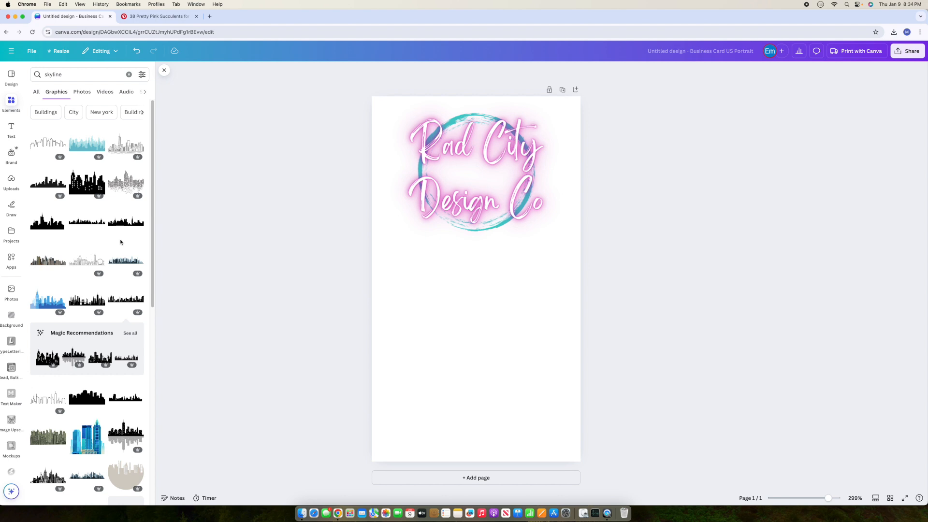
Step: Try a first skyline graphic on the card, enlarging it, then delete it
{"action": "left_click", "coordinate": [139, 151]}
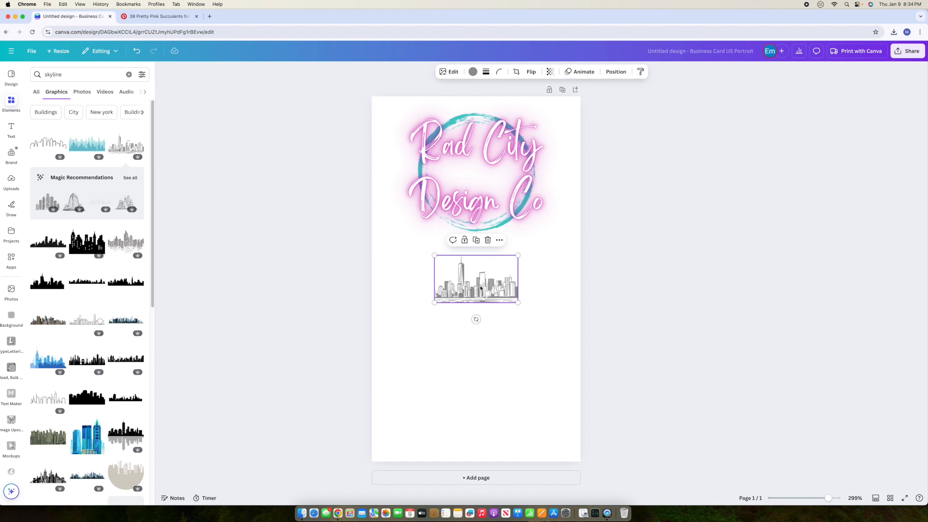
{"action": "left_click_drag", "start_coordinate": [519, 302], "coordinate": [591, 345]}
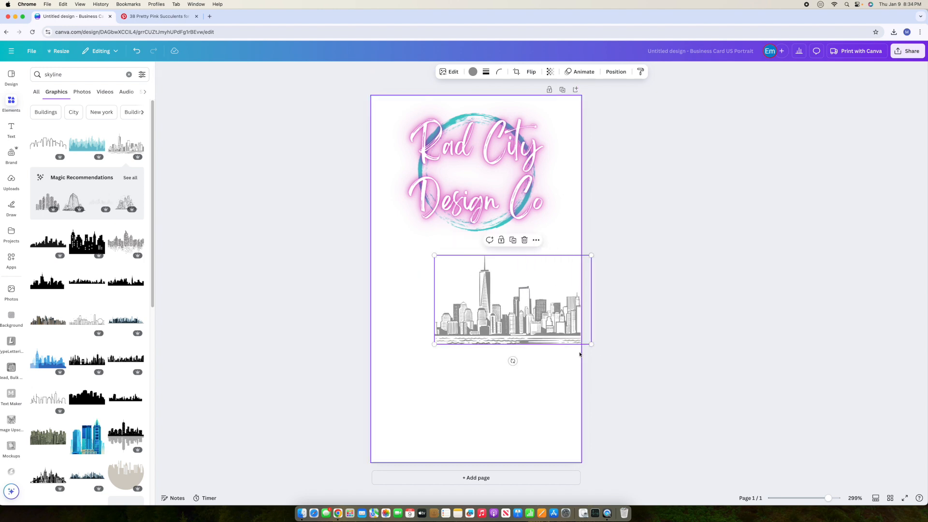
{"action": "left_click_drag", "start_coordinate": [552, 315], "coordinate": [510, 339]}
{"action": "key", "text": "BackSpace"}
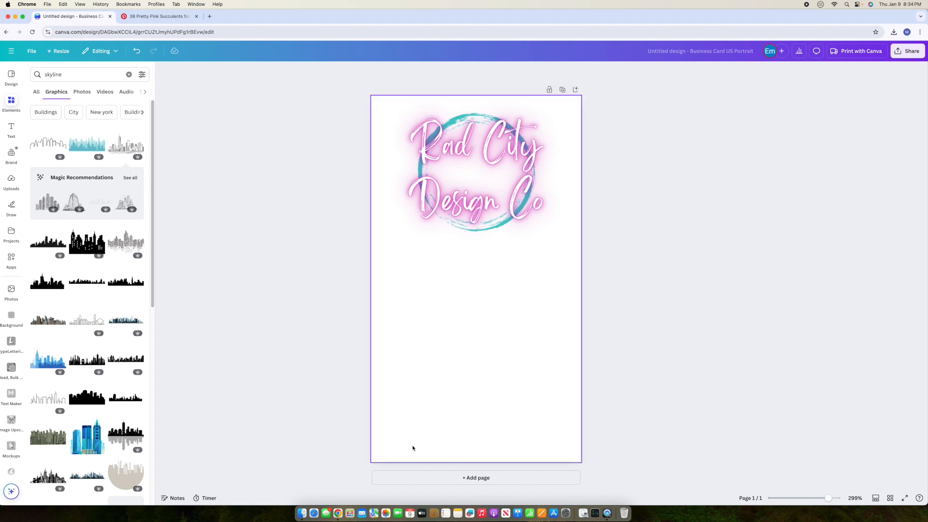
Step: Try a grey-and-black skyline graphic, then remove it as well
{"action": "scroll", "coordinate": [117, 327], "scroll_direction": "down", "scroll_amount": 4}
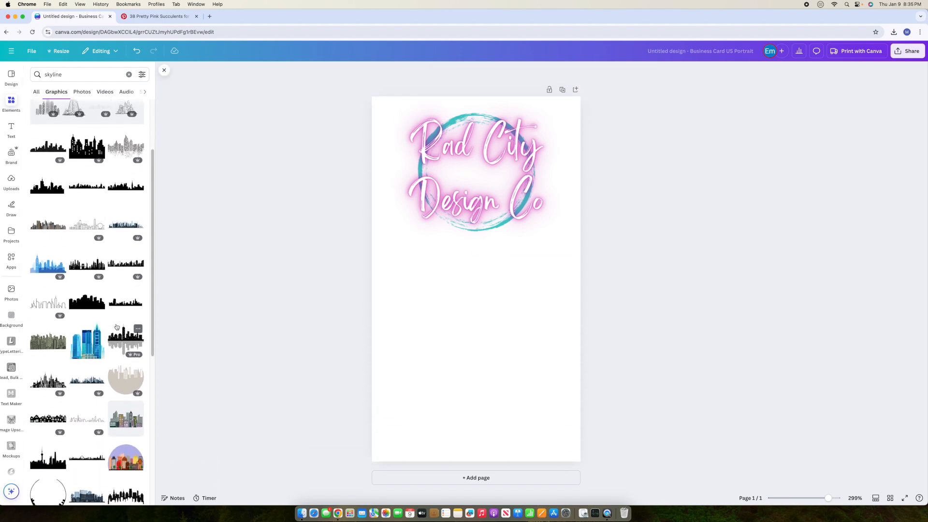
{"action": "scroll", "coordinate": [116, 328], "scroll_direction": "down", "scroll_amount": 2}
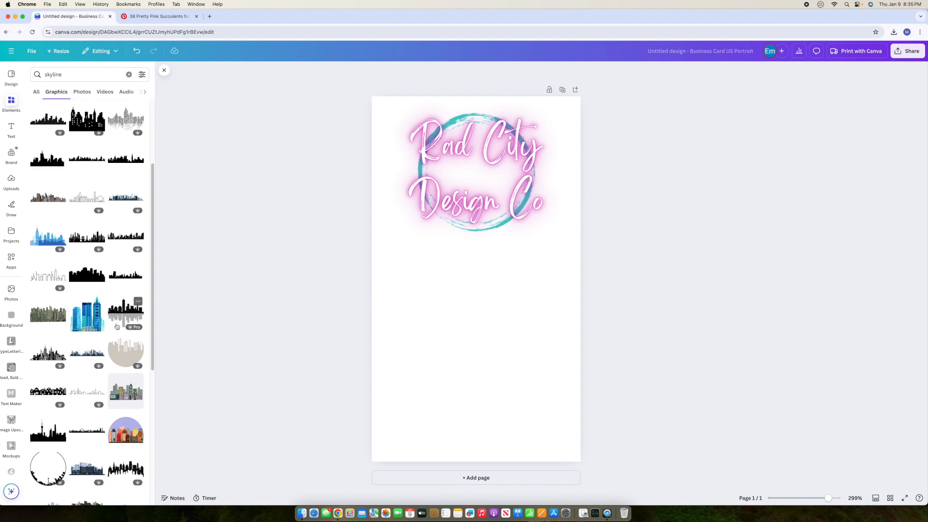
{"action": "scroll", "coordinate": [116, 327], "scroll_direction": "down", "scroll_amount": 2}
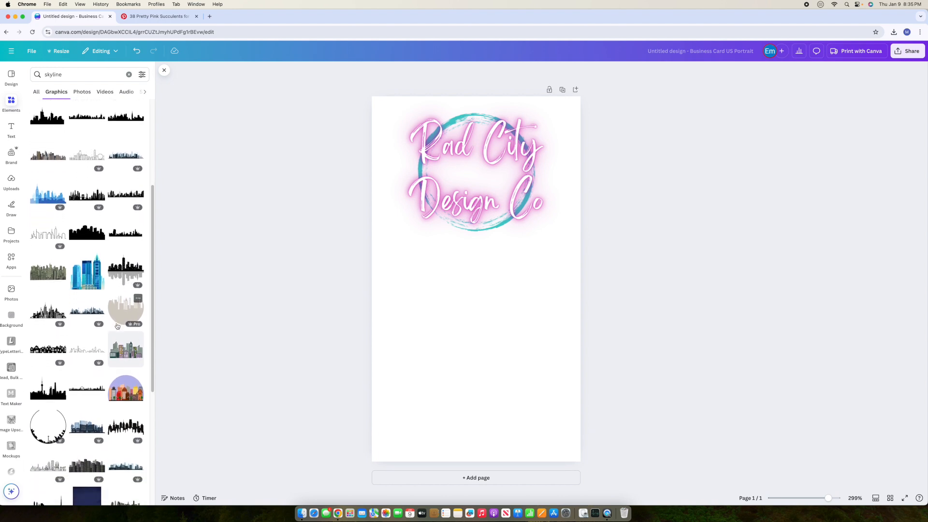
{"action": "scroll", "coordinate": [117, 327], "scroll_direction": "down", "scroll_amount": 1}
{"action": "scroll", "coordinate": [117, 327], "scroll_direction": "down", "scroll_amount": 1}
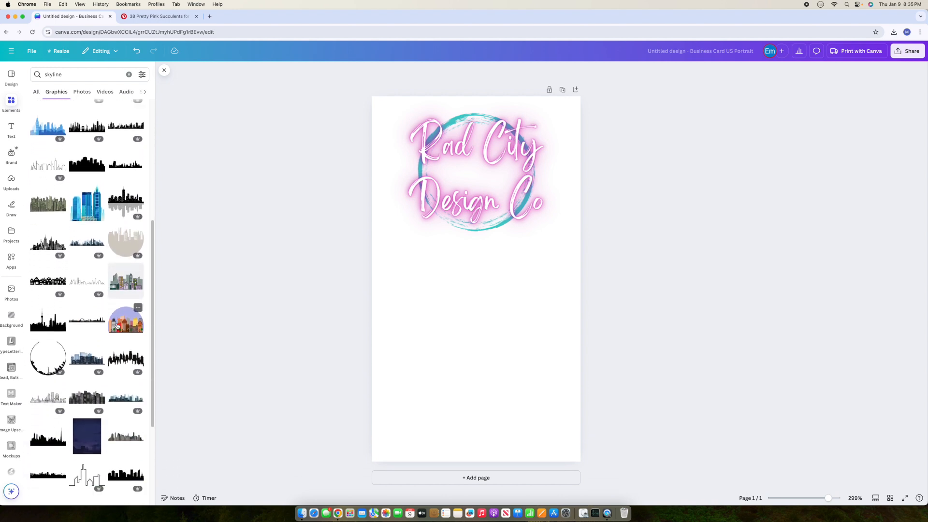
{"action": "scroll", "coordinate": [117, 327], "scroll_direction": "down", "scroll_amount": 3}
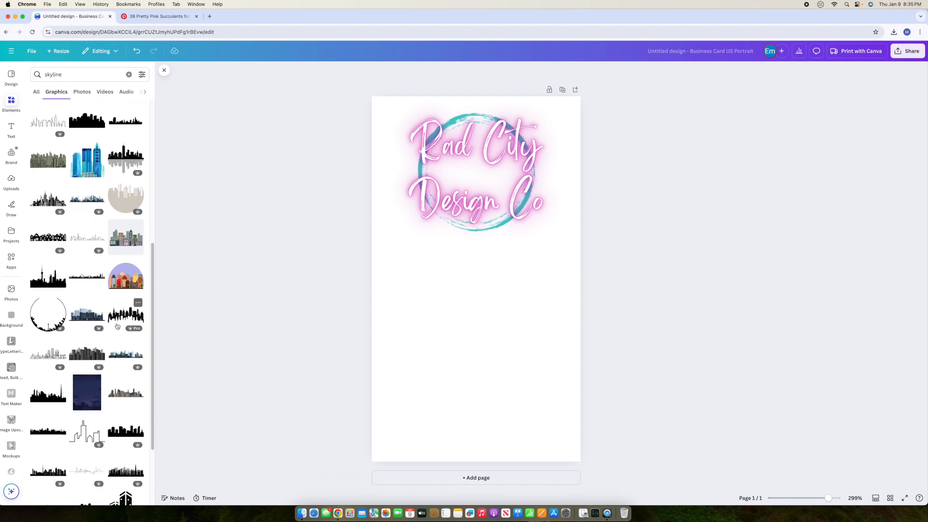
{"action": "scroll", "coordinate": [117, 326], "scroll_direction": "down", "scroll_amount": 3}
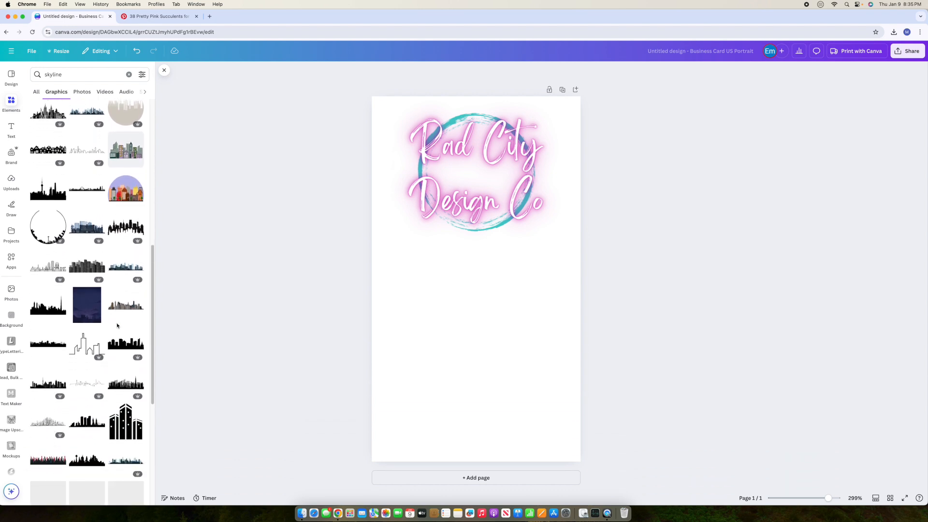
{"action": "scroll", "coordinate": [117, 327], "scroll_direction": "down", "scroll_amount": 2}
{"action": "left_click", "coordinate": [129, 347]}
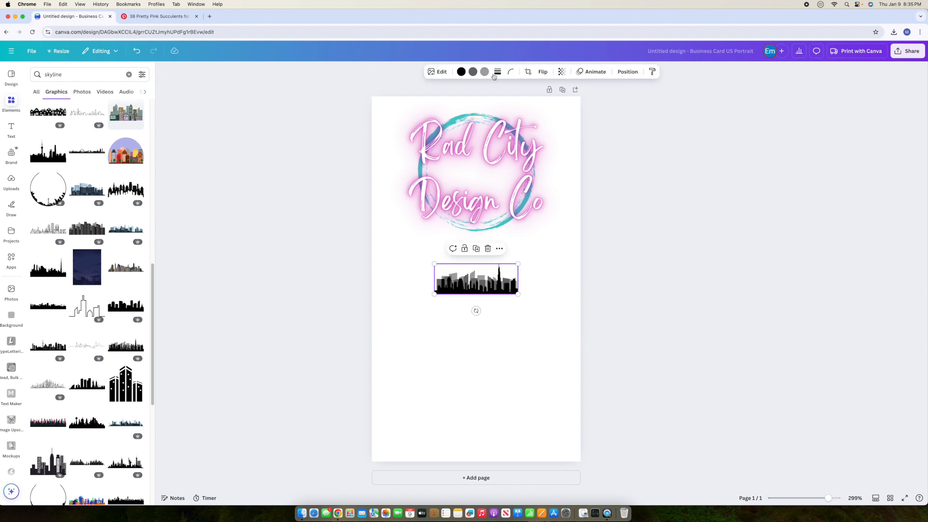
{"action": "left_click", "coordinate": [457, 88]}
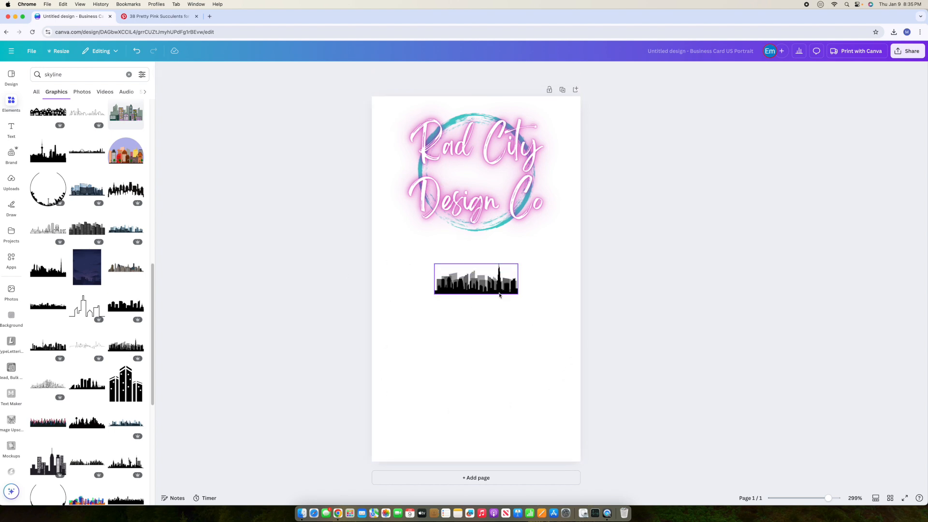
{"action": "left_click", "coordinate": [500, 295]}
{"action": "key", "text": "Delete"}
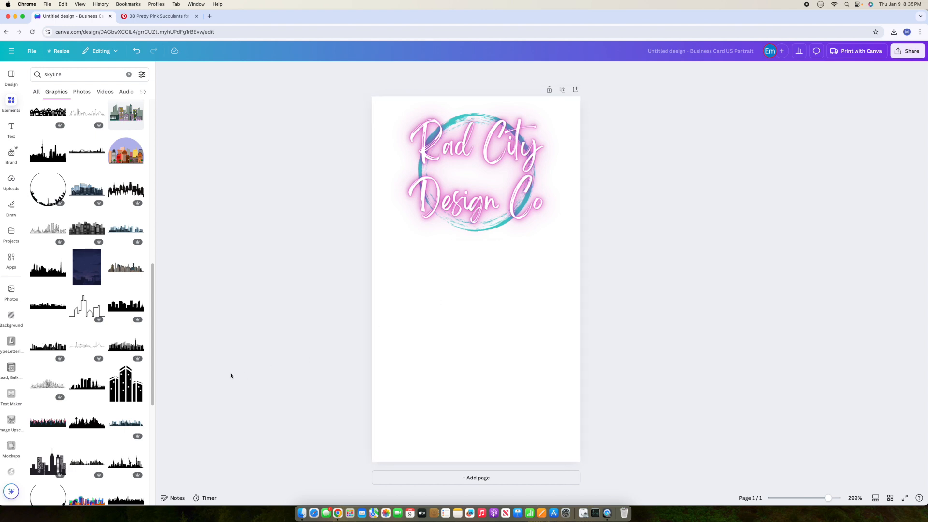
Step: Add the sketch skyline graphic and stretch it wide along the card's bottom edge
{"action": "left_click", "coordinate": [49, 385]}
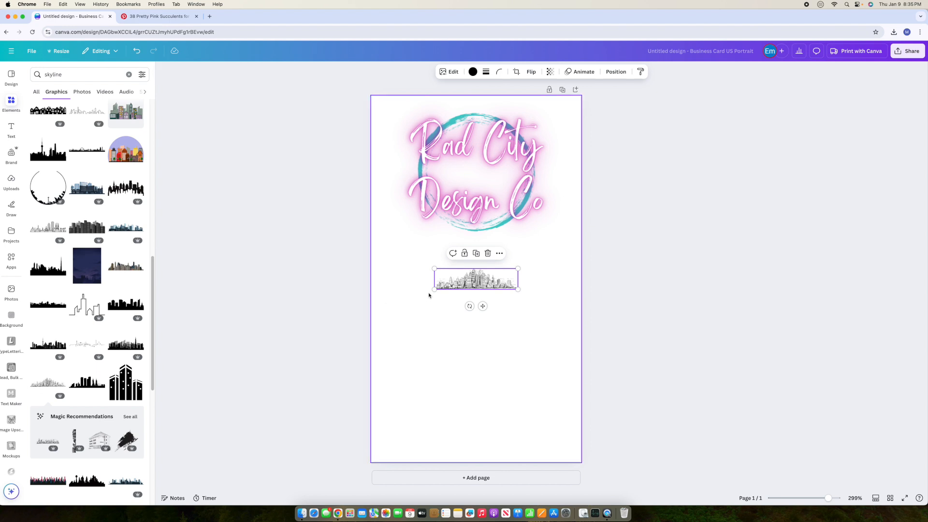
{"action": "left_click_drag", "start_coordinate": [431, 291], "coordinate": [280, 337]}
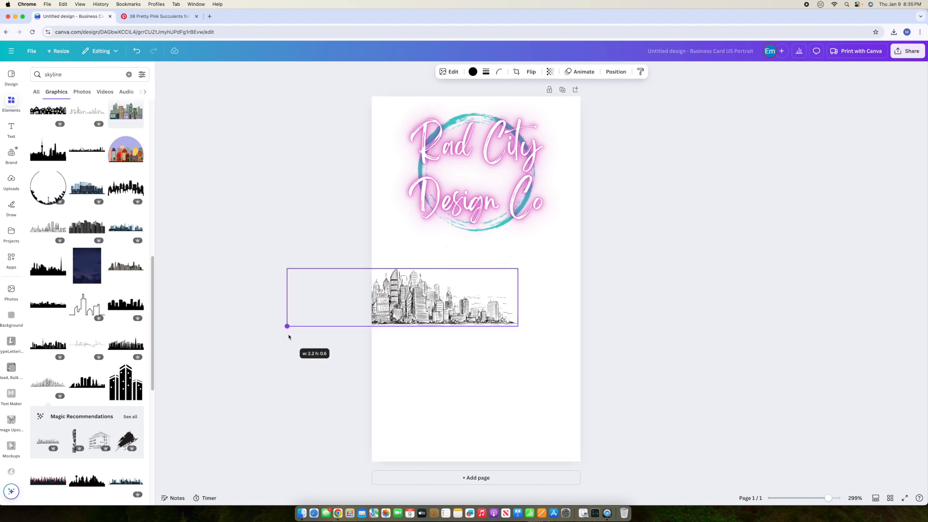
{"action": "left_click_drag", "start_coordinate": [474, 307], "coordinate": [541, 433]}
{"action": "left_click", "coordinate": [666, 364]}
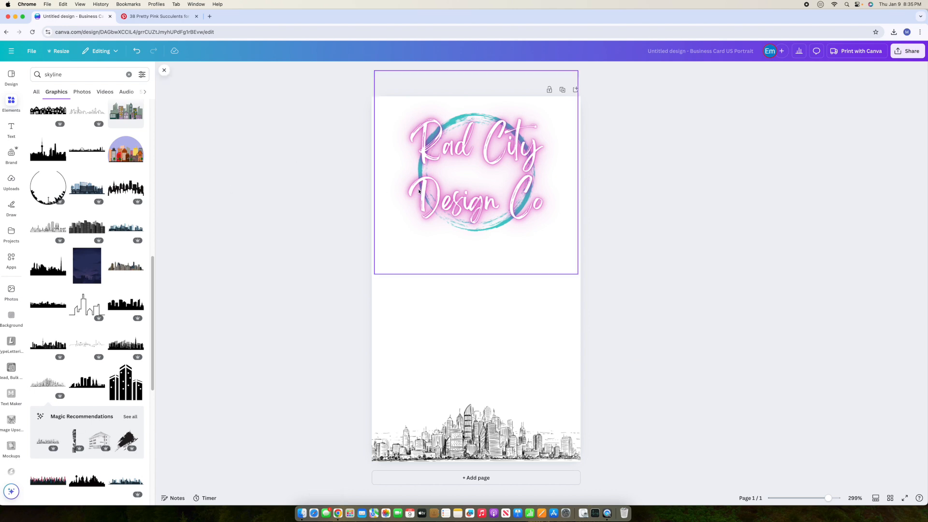
Step: Make the Rad City logo slightly smaller and centre it near the card's top
{"action": "left_click", "coordinate": [456, 189]}
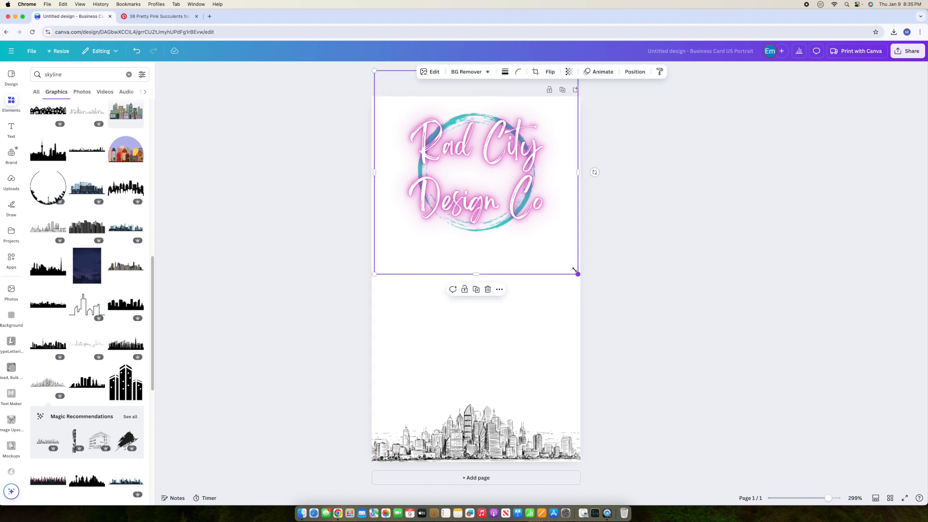
{"action": "left_click_drag", "start_coordinate": [577, 273], "coordinate": [549, 246]}
{"action": "mouse_move", "coordinate": [462, 135]}
{"action": "left_mouse_down"}
{"action": "mouse_move", "coordinate": [485, 151]}
{"action": "mouse_move", "coordinate": [476, 131]}
{"action": "left_mouse_up"}
{"action": "left_click", "coordinate": [633, 266]}
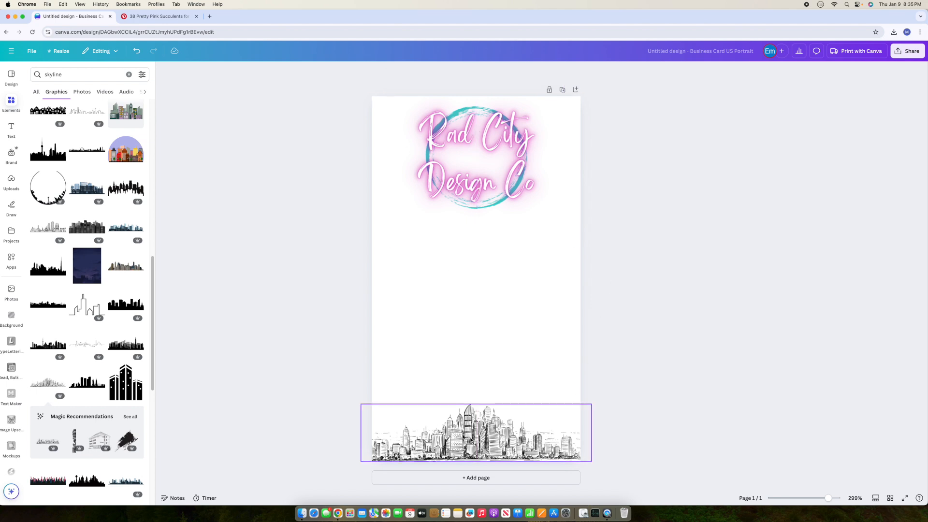
{"action": "left_click", "coordinate": [471, 441]}
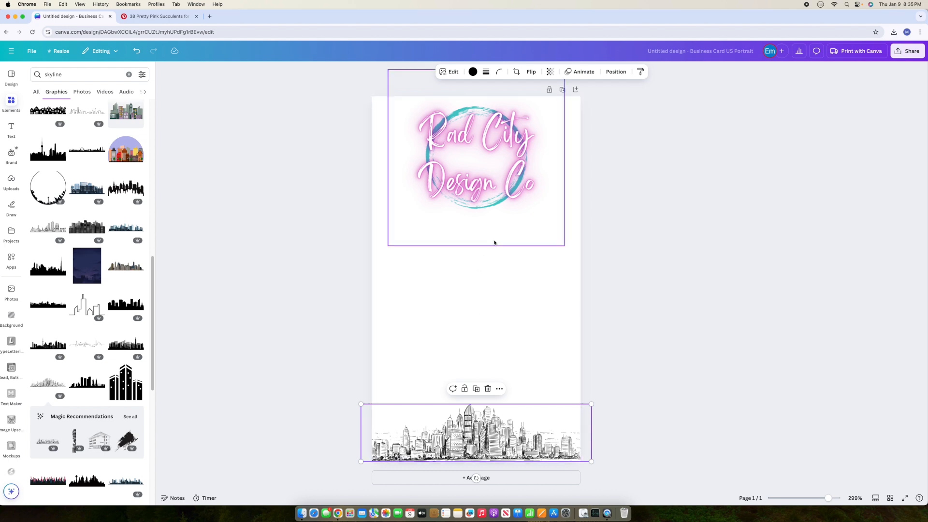
Step: Recolour the sketch skyline magenta (#c00ea6) and raise it slightly, keeping it centred
{"action": "left_click", "coordinate": [473, 72]}
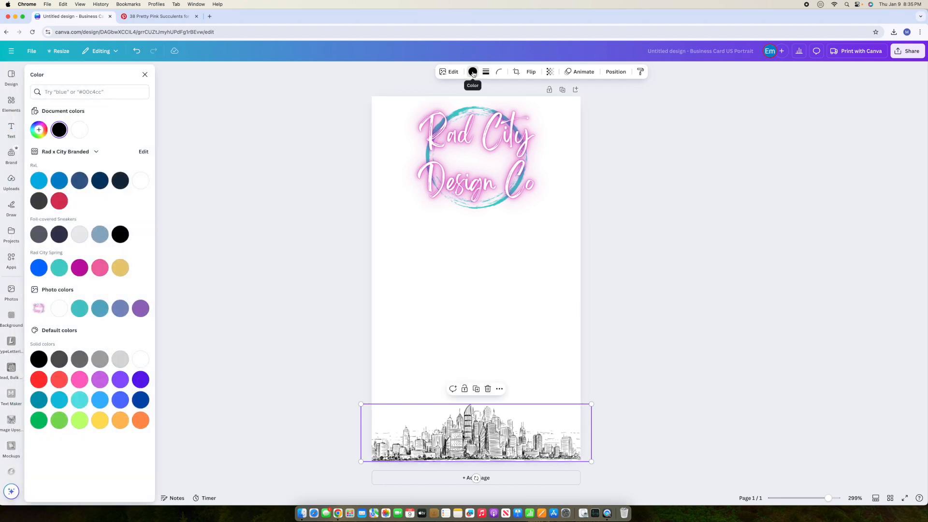
{"action": "left_click", "coordinate": [80, 269]}
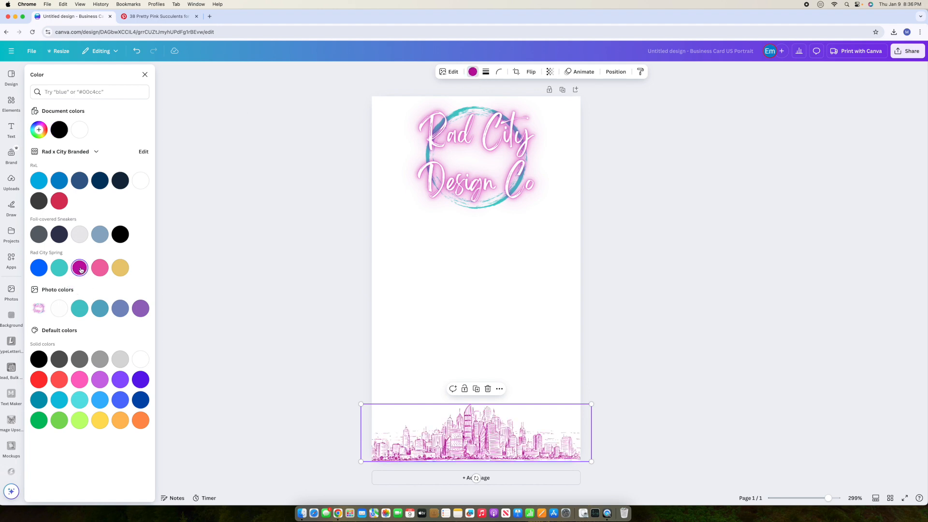
{"action": "left_click", "coordinate": [680, 310]}
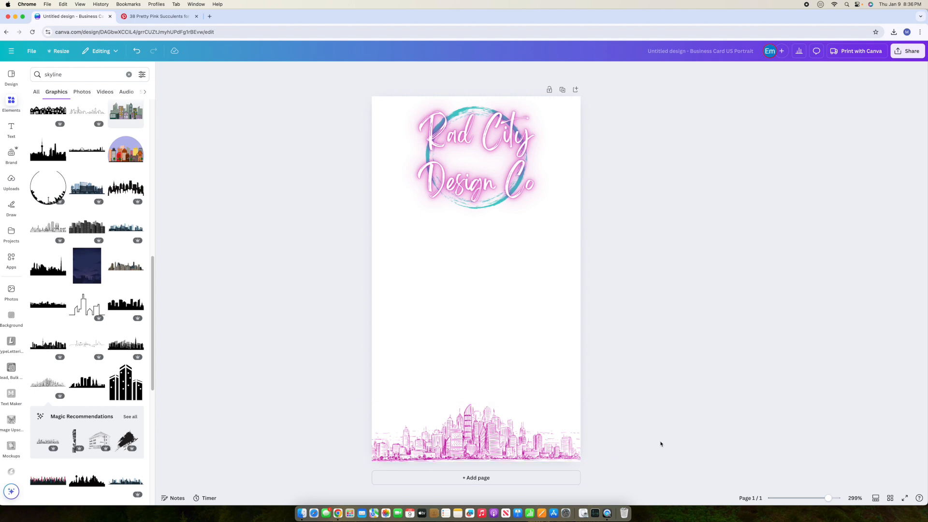
{"action": "left_click_drag", "start_coordinate": [531, 437], "coordinate": [522, 407]}
{"action": "left_click", "coordinate": [384, 450]}
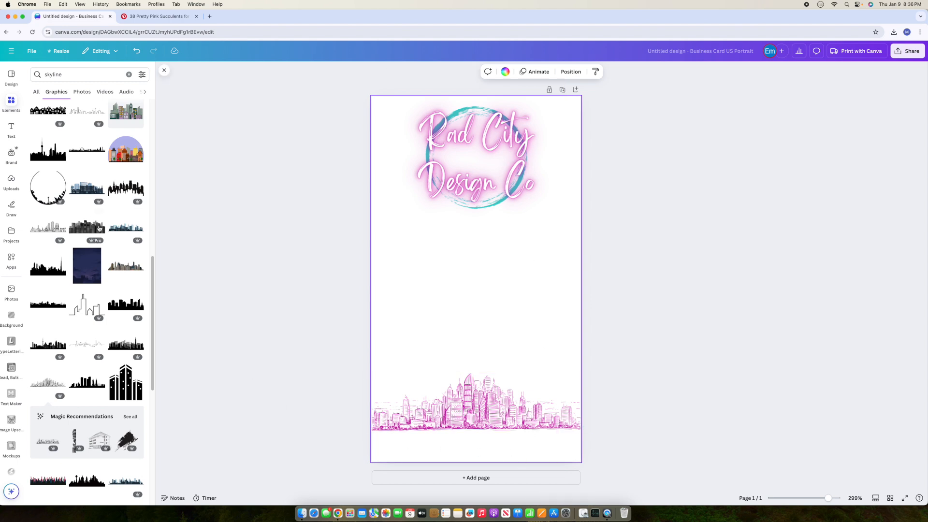
Step: Clear the skyline search so all element categories show again
{"action": "left_click", "coordinate": [12, 104]}
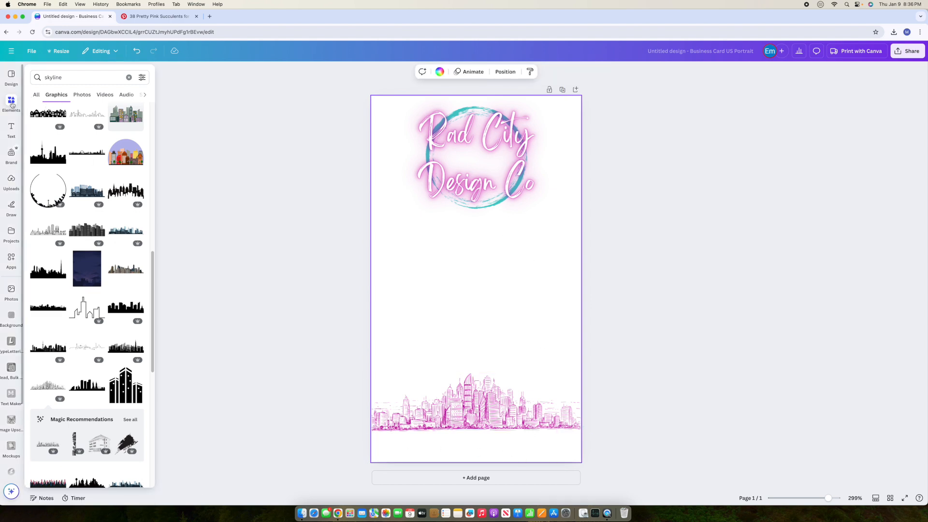
{"action": "left_click", "coordinate": [128, 75]}
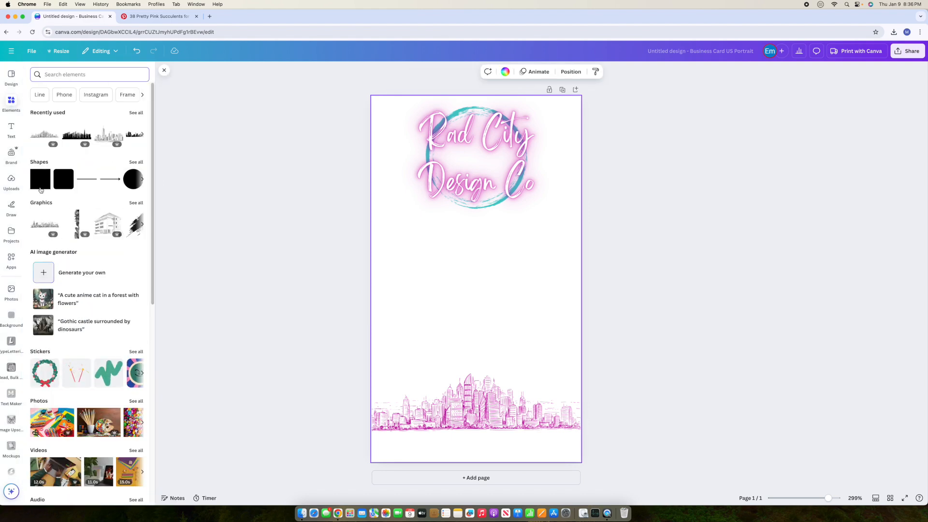
{"action": "left_click", "coordinate": [44, 176]}
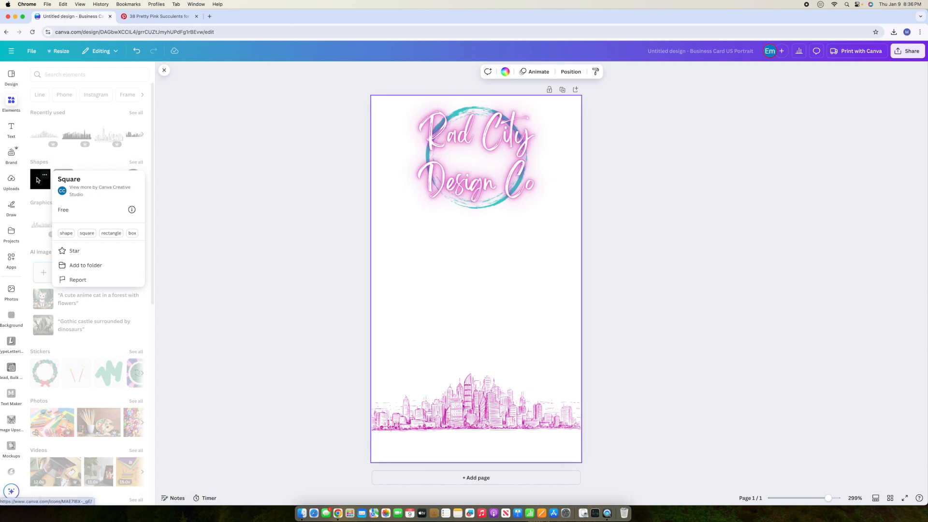
Step: Add a rectangle bar along the card's bottom, 0.3 high, coloured with the teal brand swatch
{"action": "left_click", "coordinate": [34, 182]}
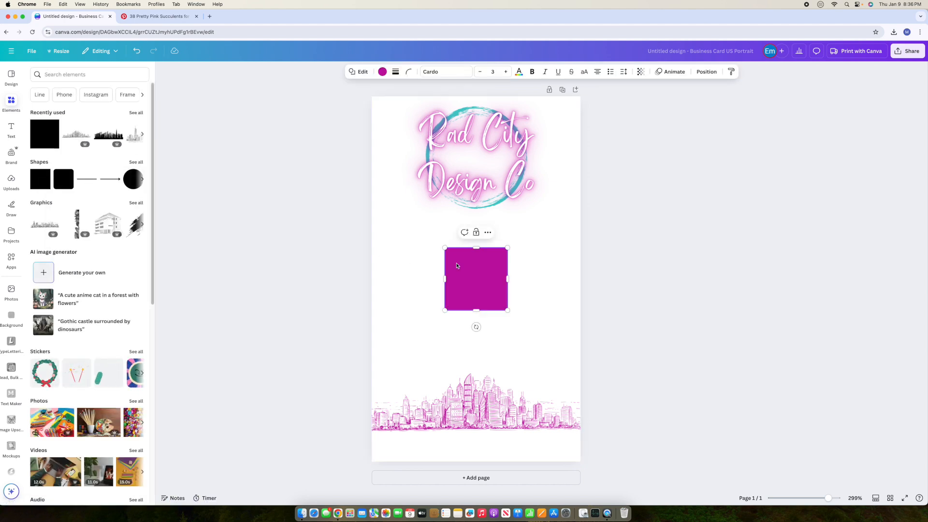
{"action": "left_click_drag", "start_coordinate": [483, 262], "coordinate": [588, 452]}
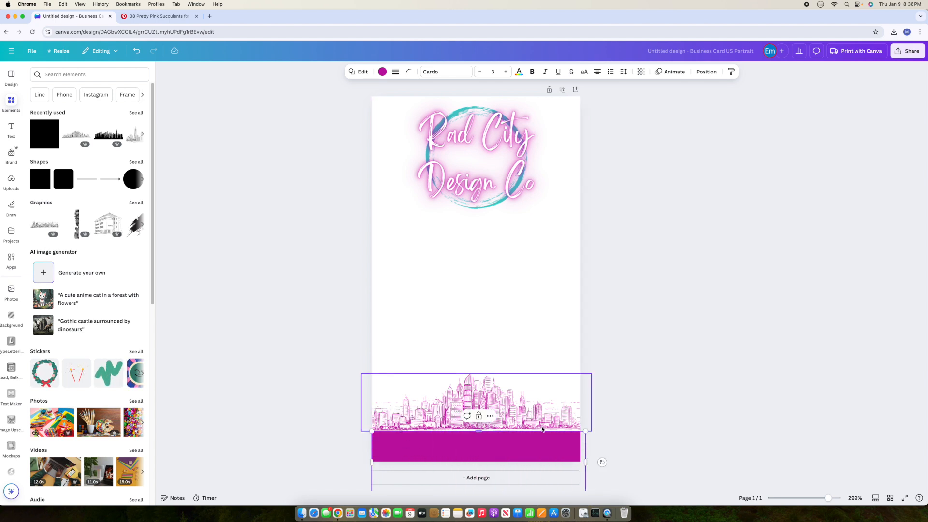
{"action": "scroll", "coordinate": [601, 457], "scroll_direction": "down", "scroll_amount": 1}
{"action": "left_click_drag", "start_coordinate": [479, 485], "coordinate": [481, 460]}
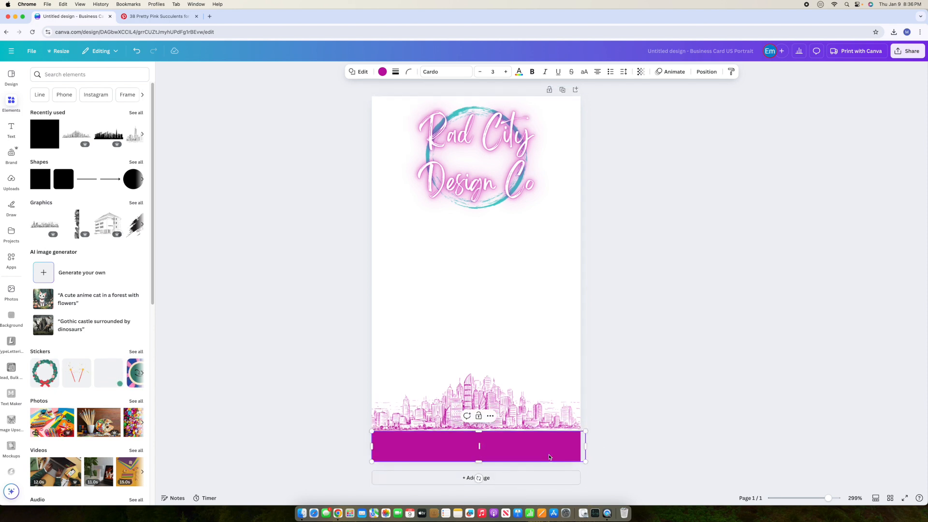
{"action": "left_click", "coordinate": [639, 408]}
{"action": "left_click", "coordinate": [476, 454]}
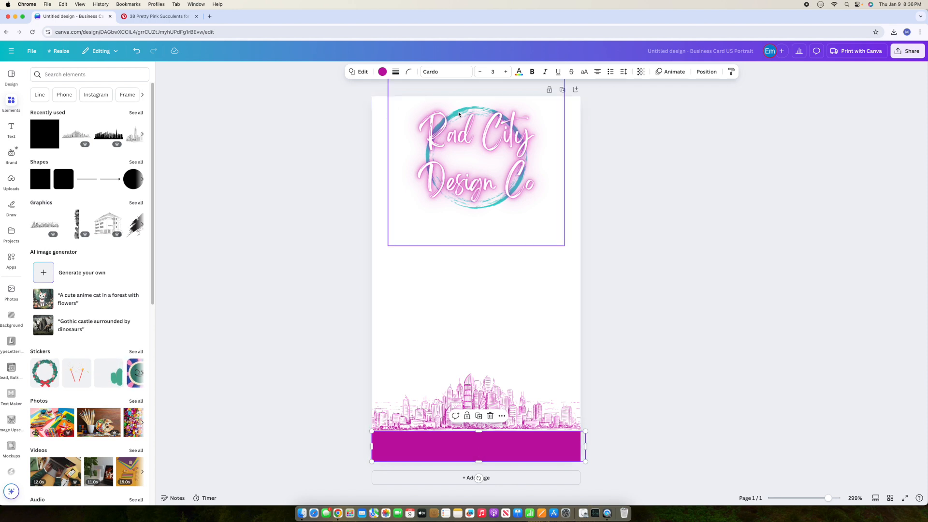
{"action": "left_click", "coordinate": [382, 71]}
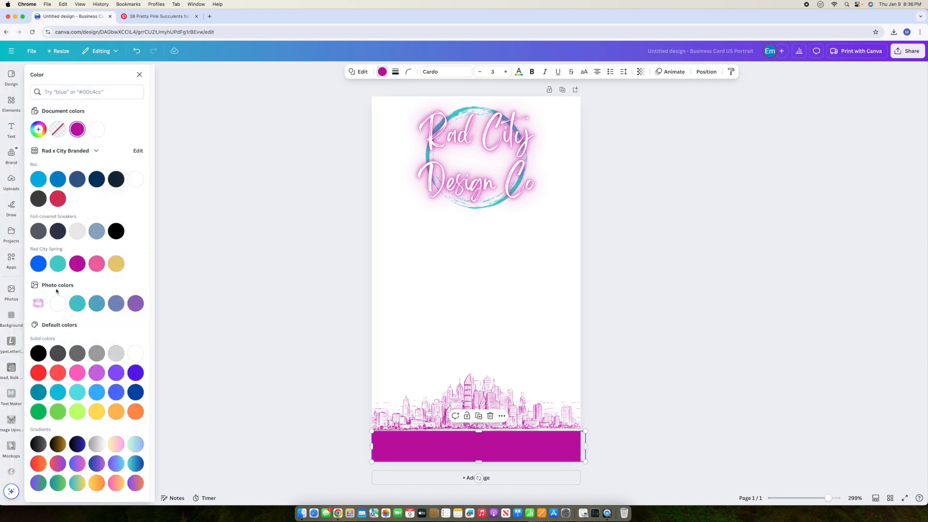
{"action": "left_click", "coordinate": [58, 264]}
{"action": "left_click", "coordinate": [616, 309]}
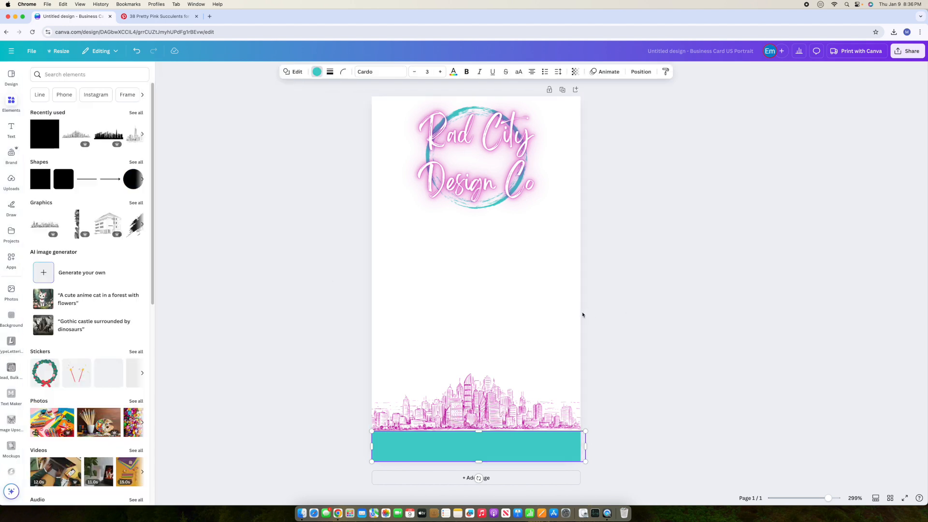
Step: Move the pink skyline down toward the teal bar, keeping it centred
{"action": "left_click", "coordinate": [465, 395]}
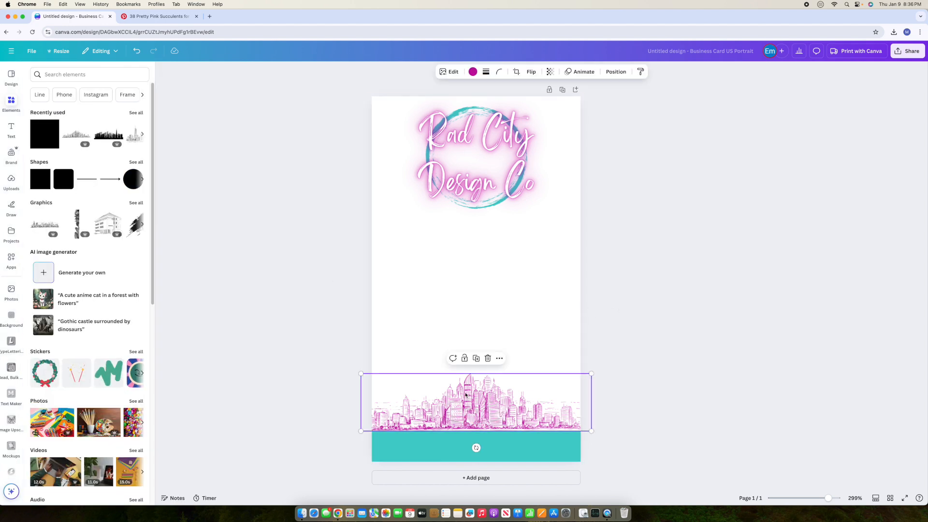
{"action": "left_click_drag", "start_coordinate": [466, 395], "coordinate": [466, 404]}
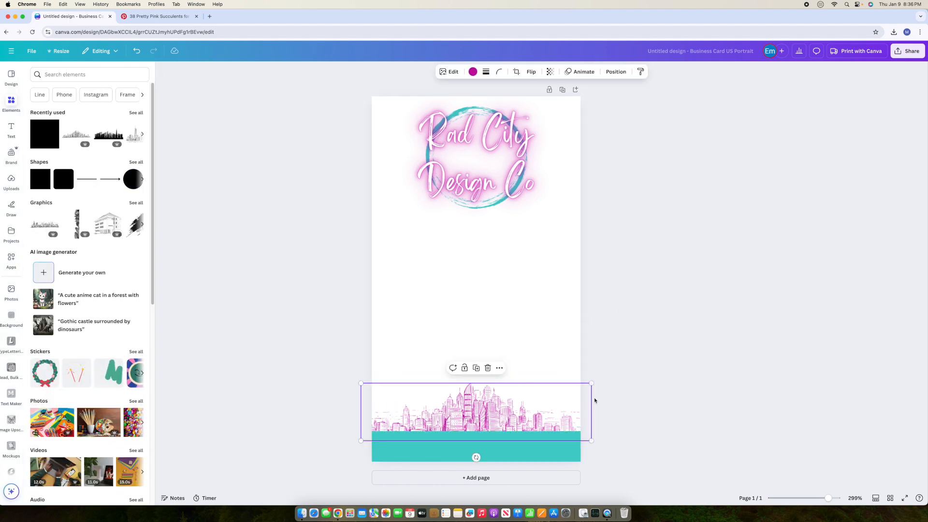
{"action": "left_click_drag", "start_coordinate": [537, 404], "coordinate": [537, 395]}
{"action": "left_click", "coordinate": [676, 381]}
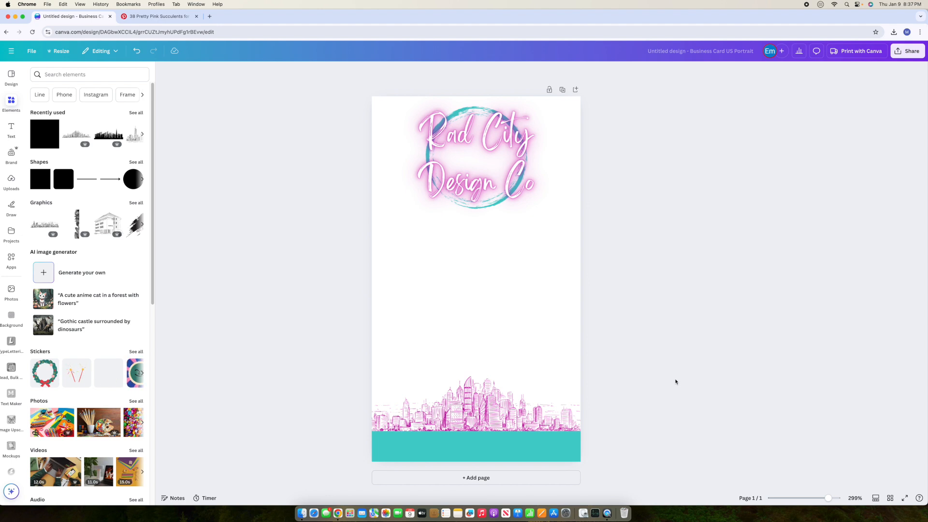
Step: Trim the teal bar slightly from the top and lower the skyline to rest on it
{"action": "left_click", "coordinate": [525, 450]}
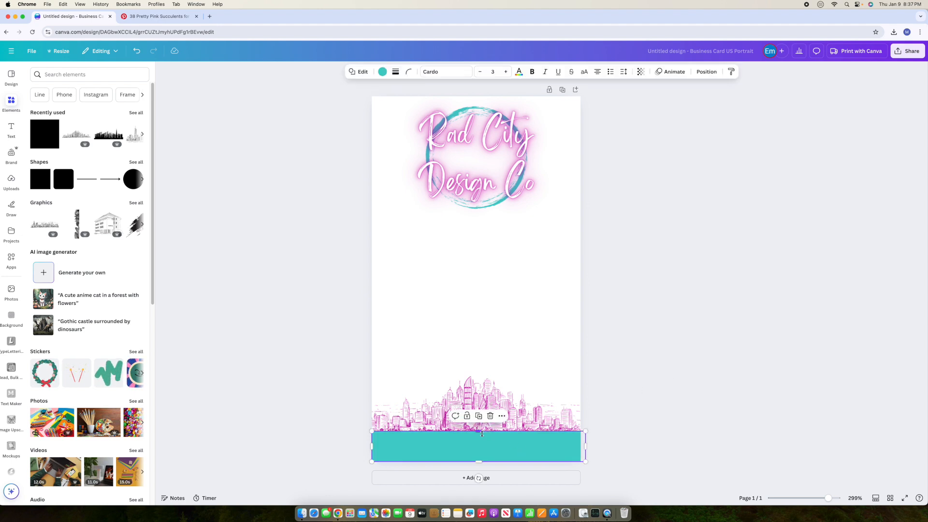
{"action": "left_click_drag", "start_coordinate": [480, 434], "coordinate": [480, 441]}
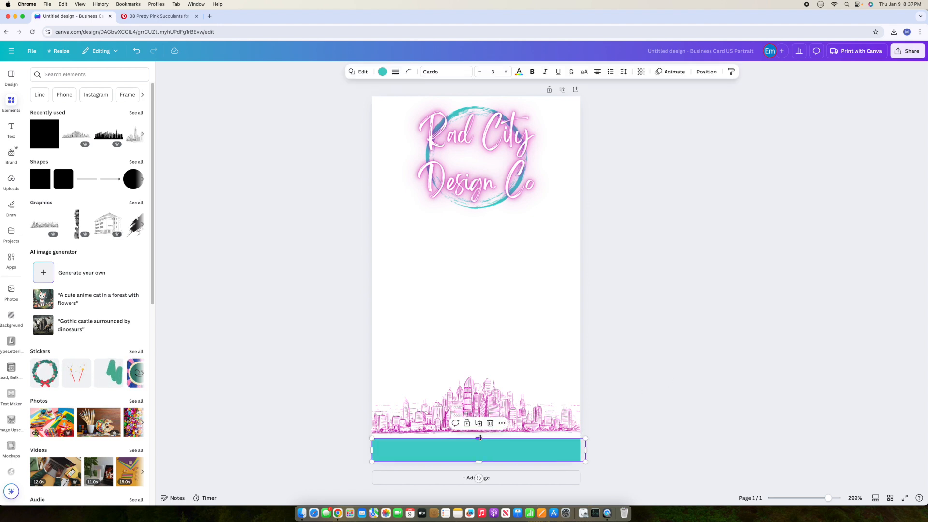
{"action": "left_click", "coordinate": [487, 423]}
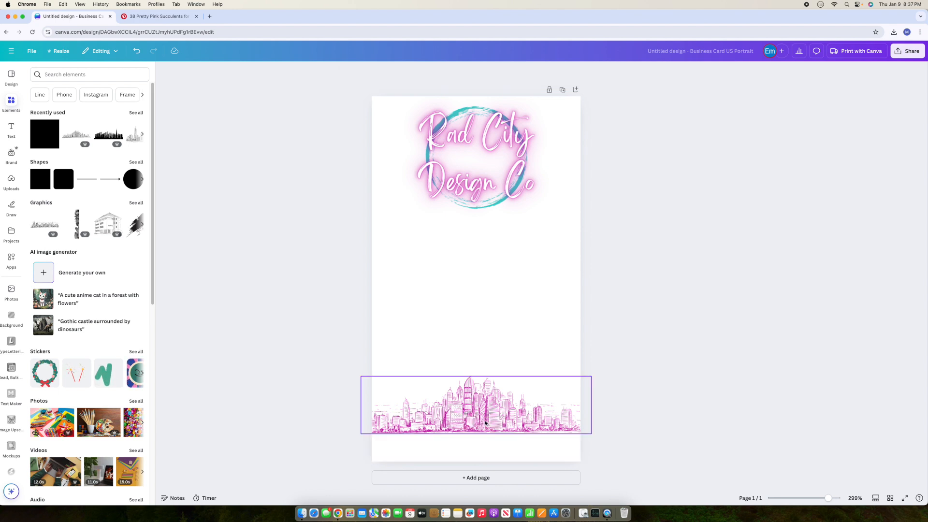
{"action": "key", "text": "super+z"}
{"action": "left_click", "coordinate": [507, 424]}
{"action": "left_click_drag", "start_coordinate": [500, 424], "coordinate": [500, 428]}
{"action": "left_click", "coordinate": [662, 404]}
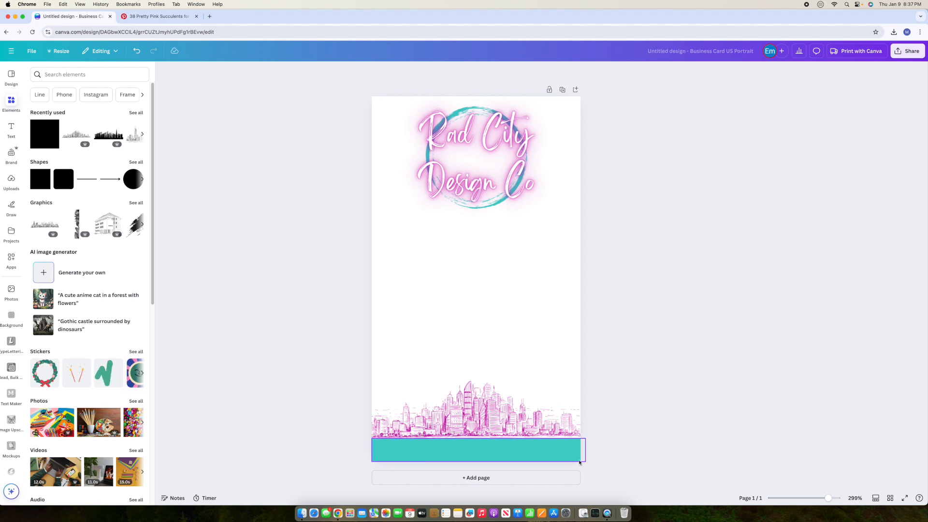
{"action": "left_click", "coordinate": [65, 74]}
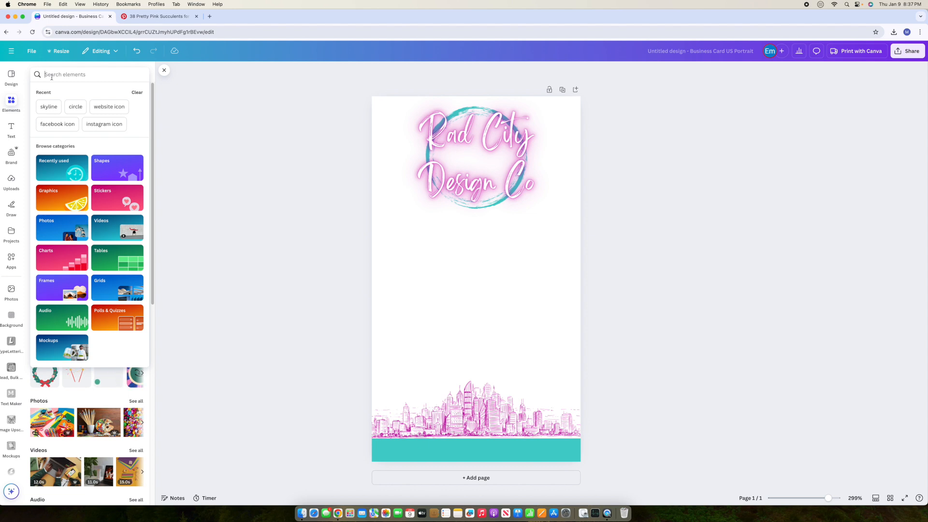
Step: Search 'facebook', add the icon small in magenta at the teal bar's left end
{"action": "type", "text": "facebook"}
{"action": "key", "text": "Return"}
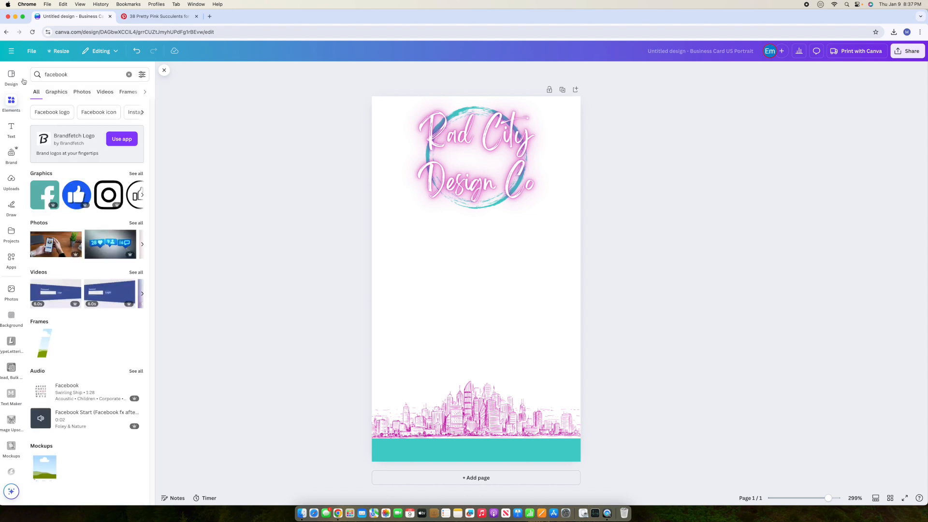
{"action": "left_click", "coordinate": [52, 195]}
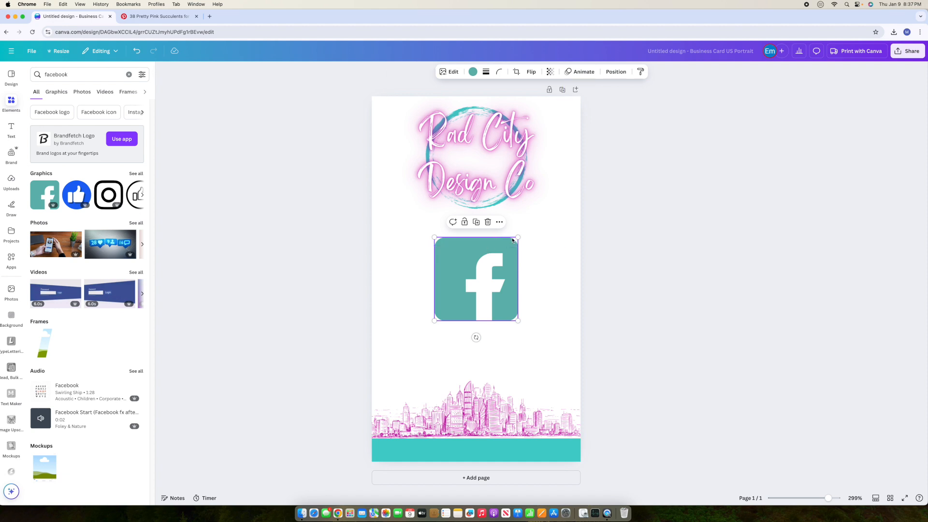
{"action": "left_click_drag", "start_coordinate": [518, 237], "coordinate": [423, 294]}
{"action": "left_click", "coordinate": [472, 72]}
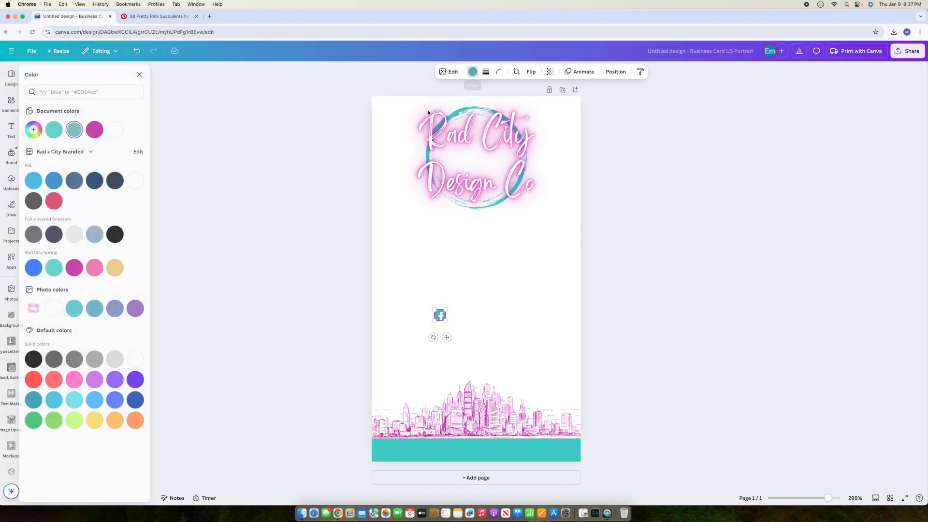
{"action": "left_click", "coordinate": [100, 129]}
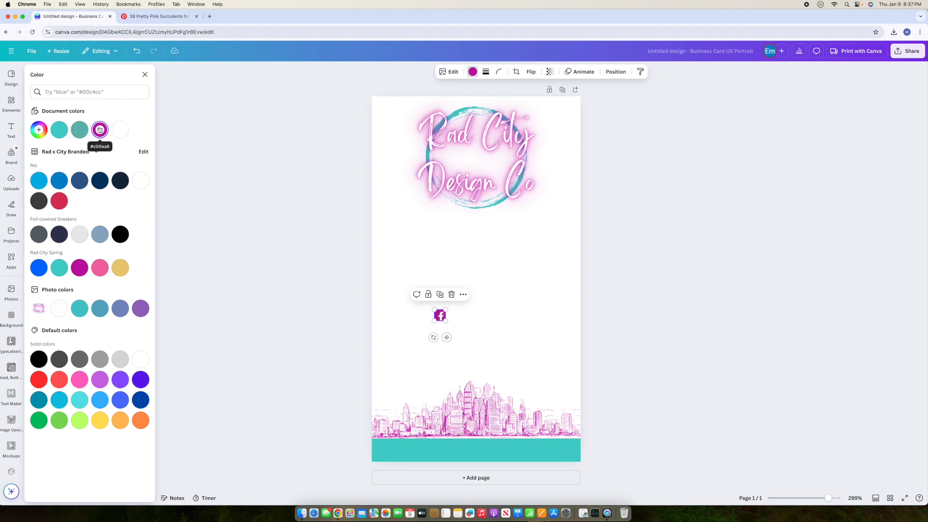
{"action": "left_click_drag", "start_coordinate": [446, 337], "coordinate": [388, 473]}
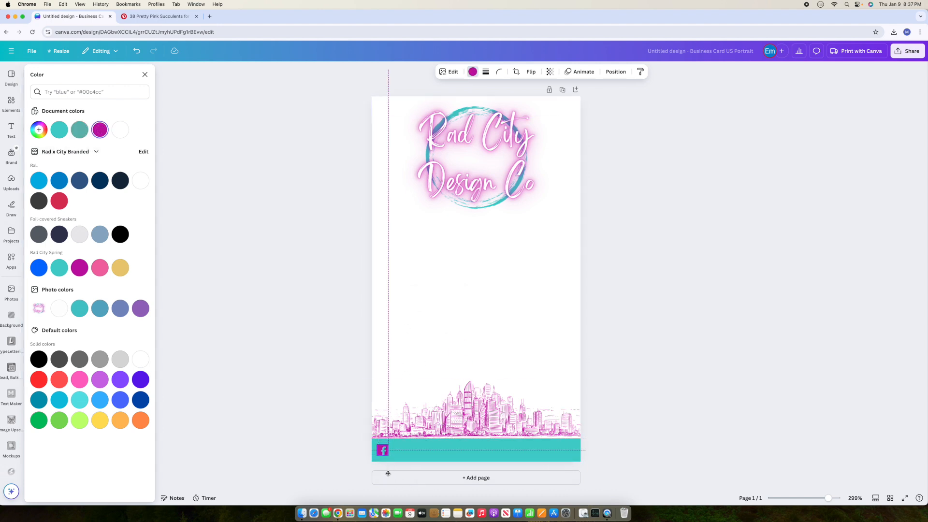
{"action": "left_click", "coordinate": [632, 392]}
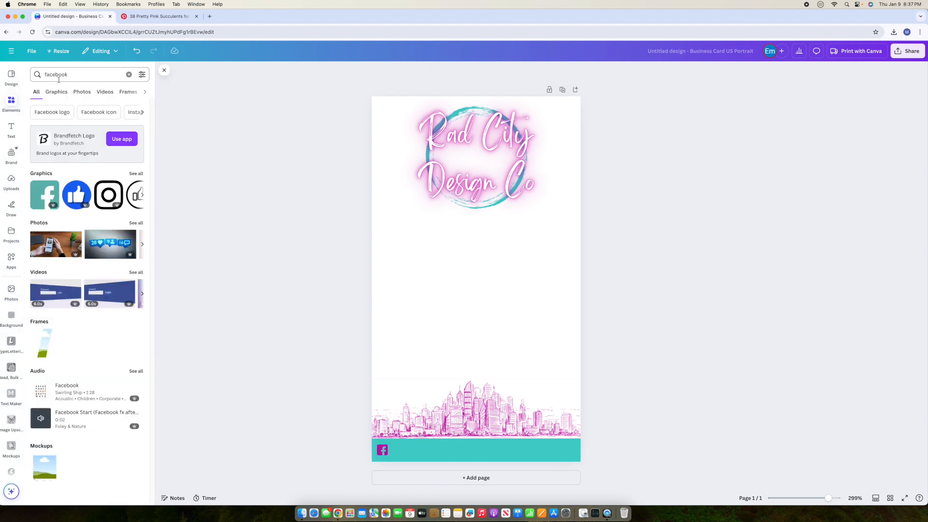
{"action": "left_click", "coordinate": [74, 74]}
Step: Search 'instagram' and add the square Instagram icon, shrinking it
{"action": "left_click", "coordinate": [129, 74]}
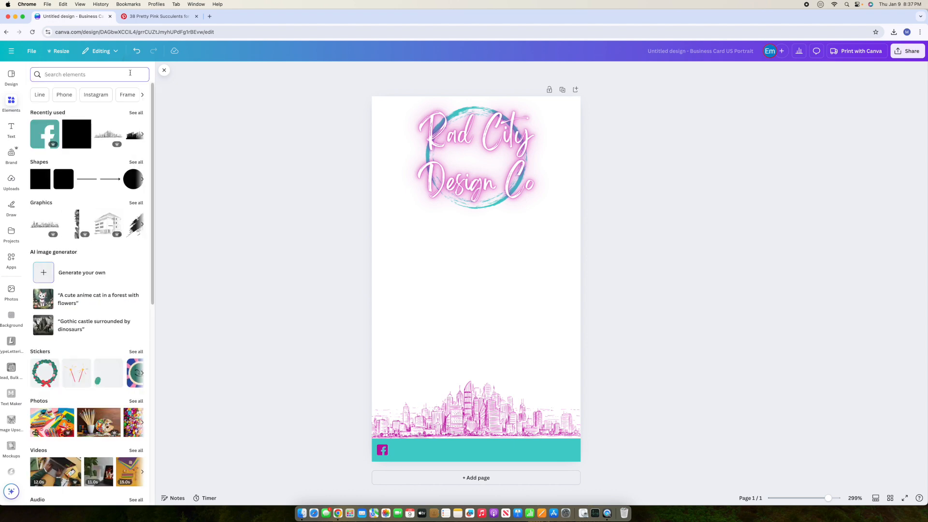
{"action": "type", "text": "inst"}
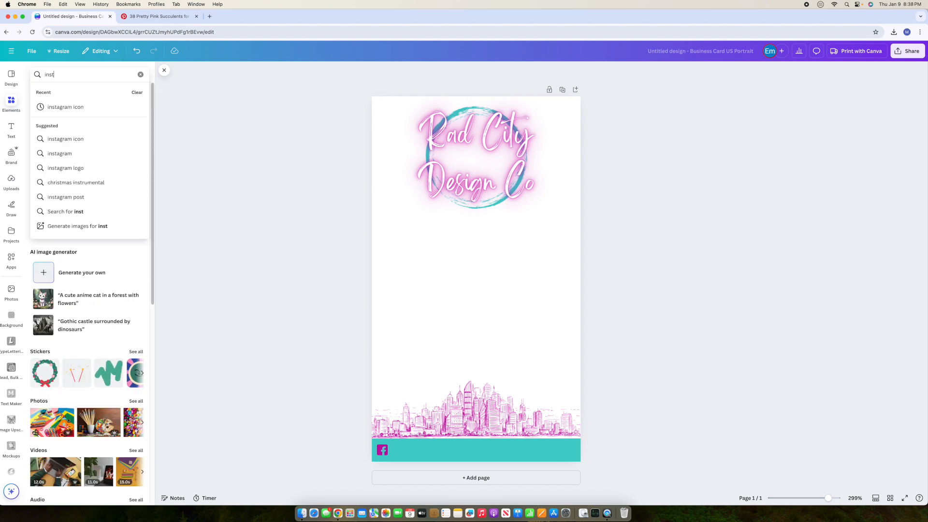
{"action": "type", "text": "agram"}
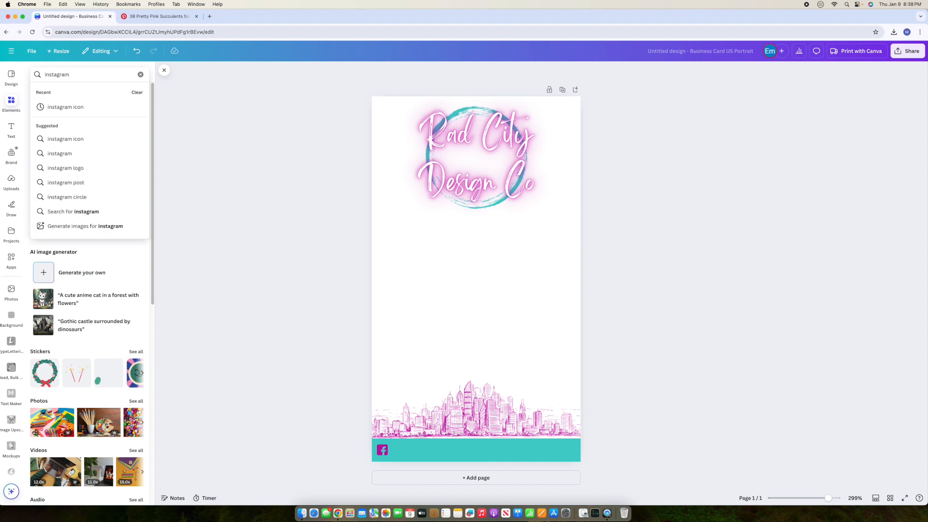
{"action": "key", "text": "Return"}
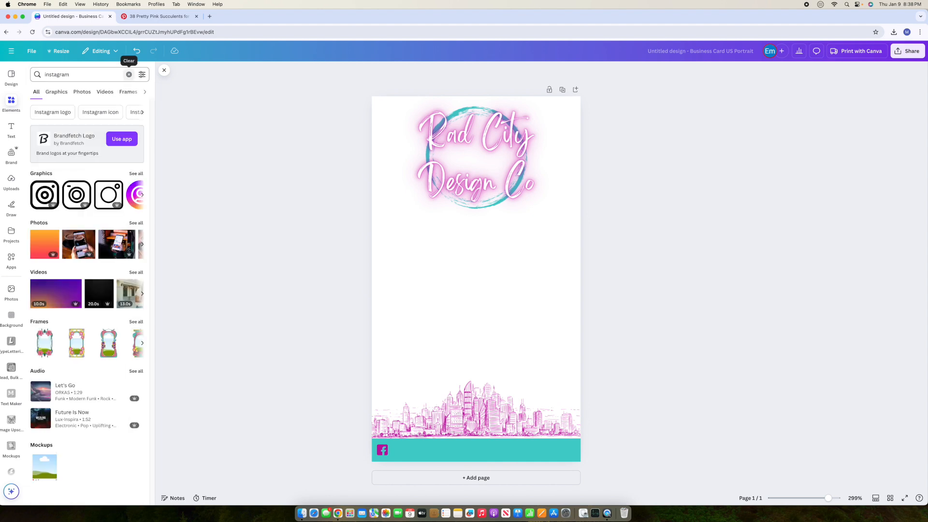
{"action": "left_click", "coordinate": [135, 175]}
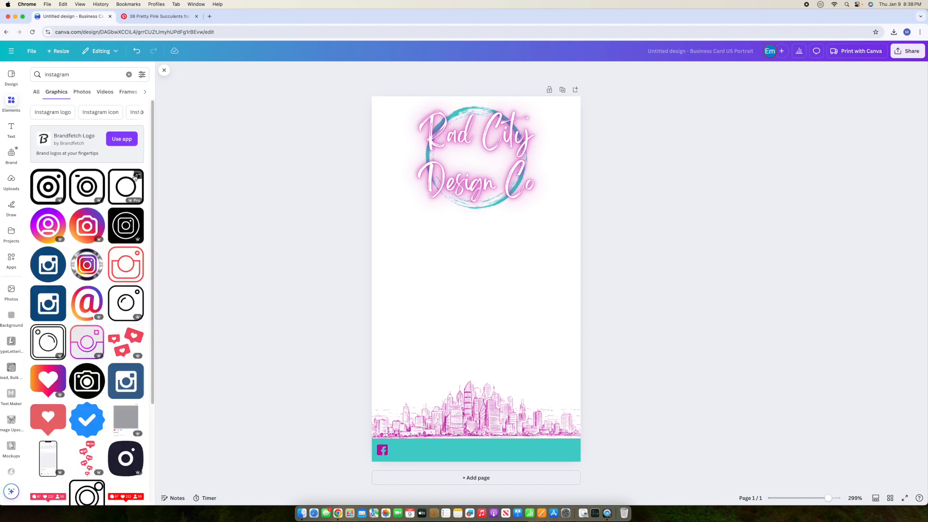
{"action": "left_click", "coordinate": [52, 305]}
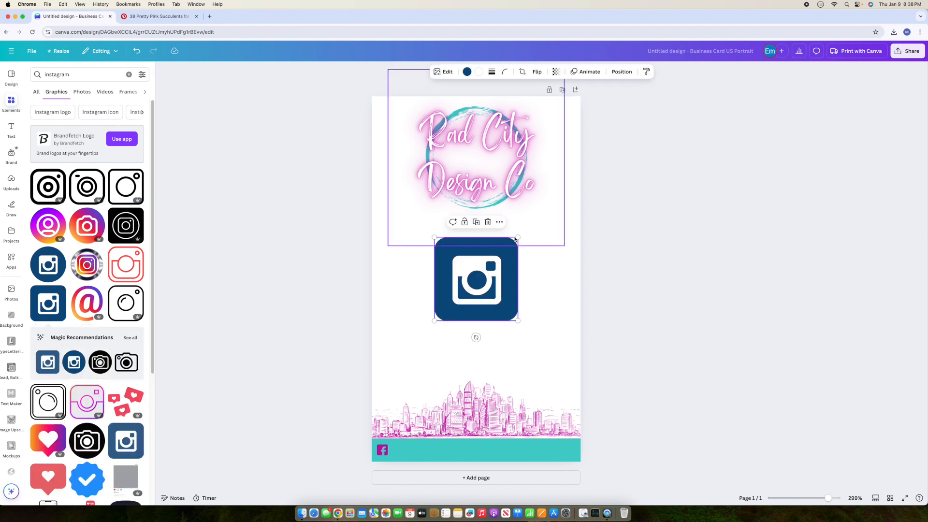
{"action": "left_click_drag", "start_coordinate": [519, 237], "coordinate": [480, 277]}
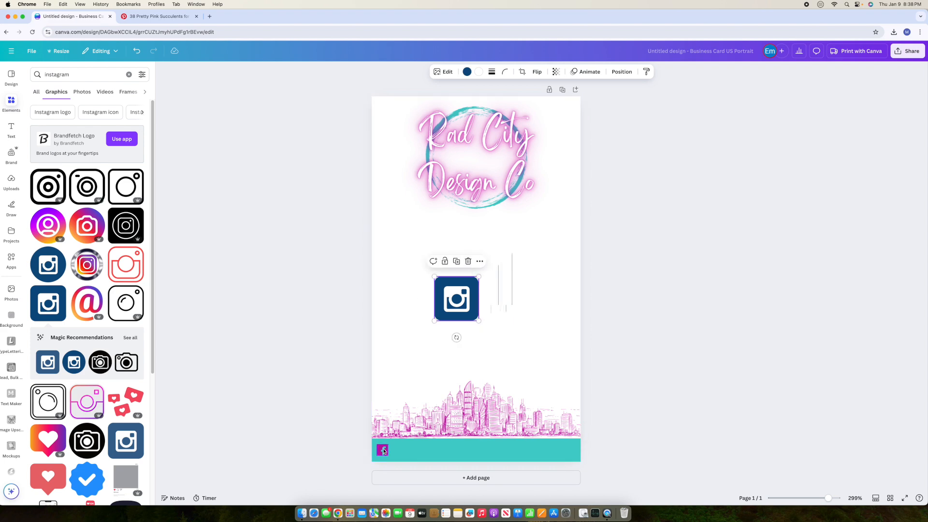
Step: Set the Instagram icon's width to 0.11 in through the Position settings
{"action": "left_click", "coordinate": [384, 451]}
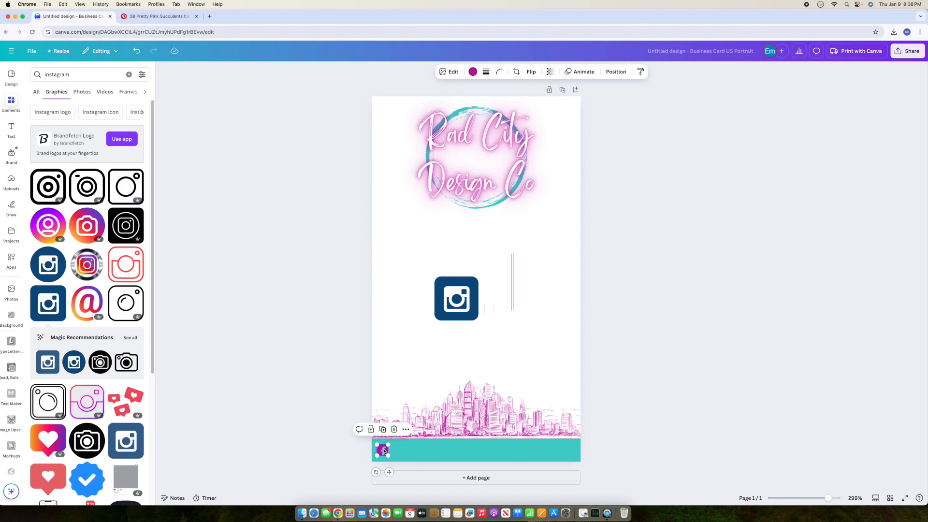
{"action": "left_click", "coordinate": [616, 72]}
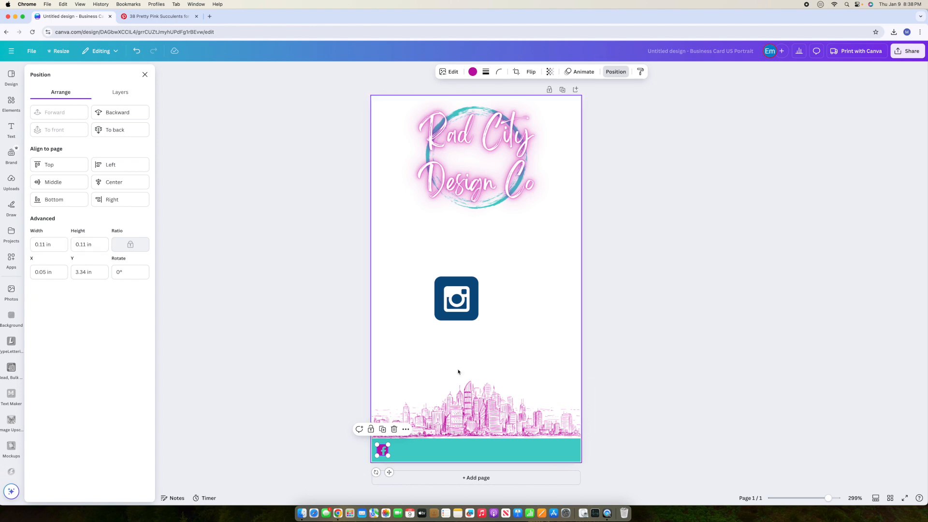
{"action": "left_click", "coordinate": [455, 301]}
{"action": "left_click", "coordinate": [48, 244]}
{"action": "key", "text": "BackSpace"}
{"action": "type", "text": "0"}
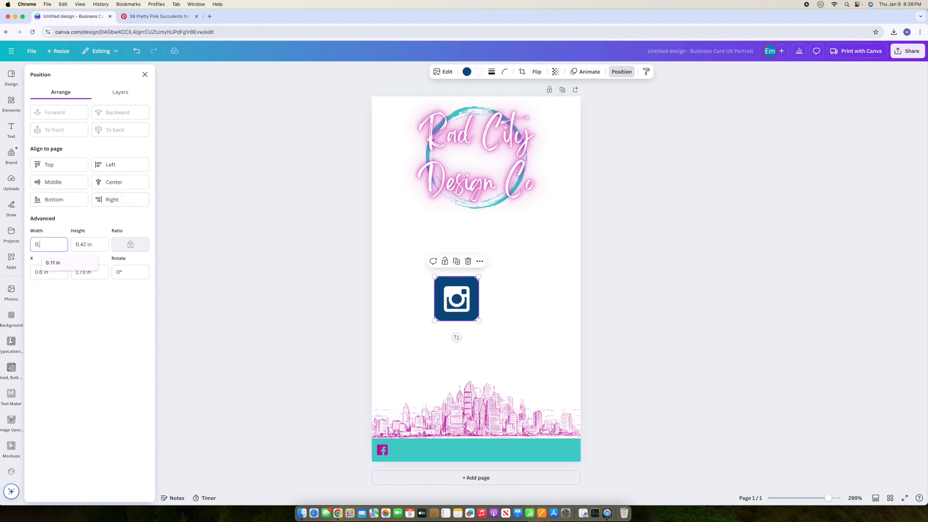
{"action": "type", "text": ".11"}
{"action": "key", "text": "Tab"}
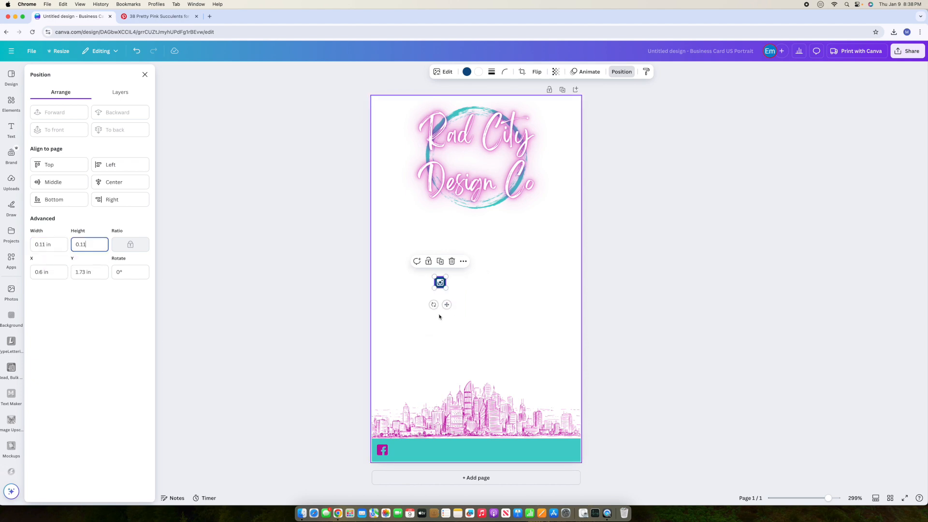
Step: Move the Instagram icon into the teal footer, colour it magenta, and clear the search
{"action": "left_click_drag", "start_coordinate": [447, 304], "coordinate": [455, 472]}
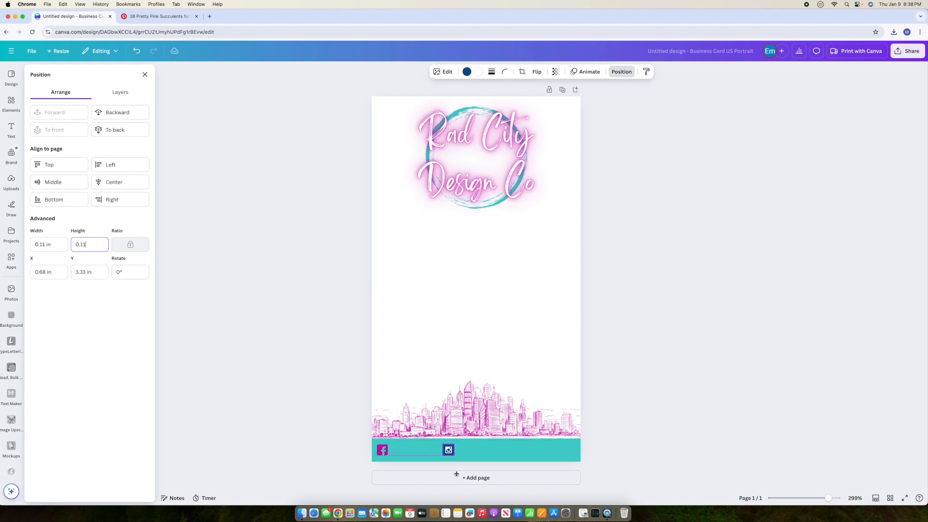
{"action": "left_click", "coordinate": [467, 72]}
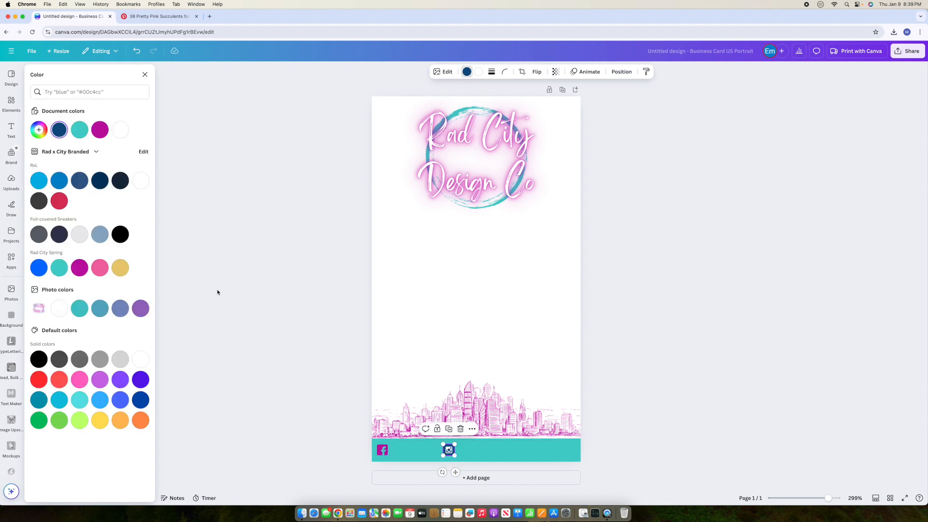
{"action": "left_click", "coordinate": [79, 267]}
{"action": "left_click", "coordinate": [449, 450]}
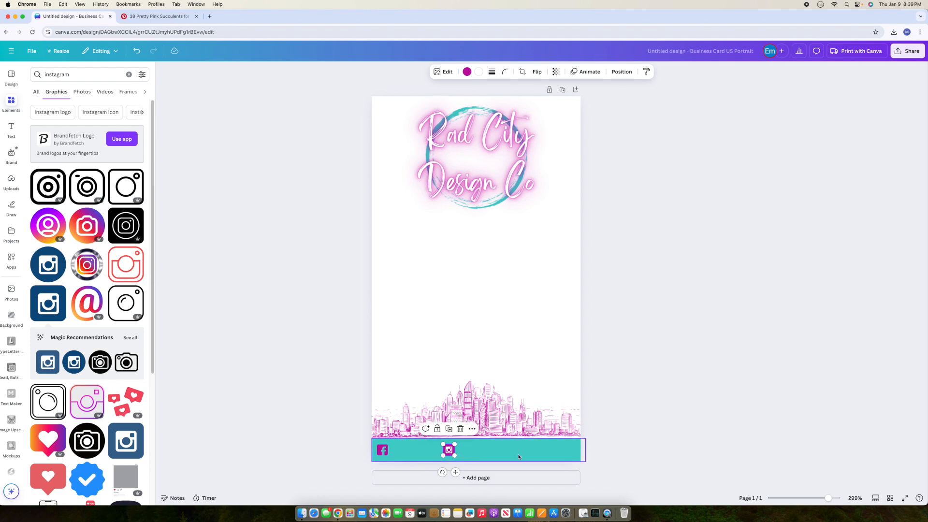
{"action": "left_click", "coordinate": [681, 450]}
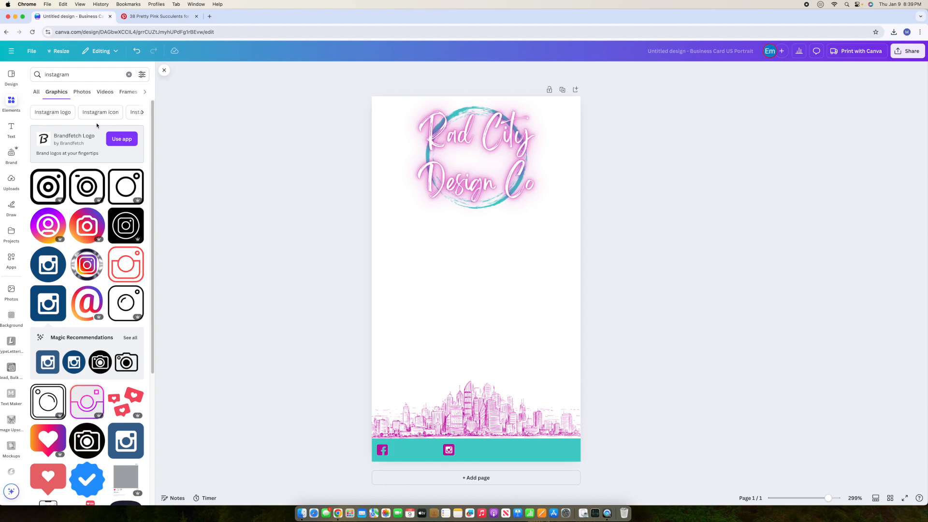
{"action": "left_click", "coordinate": [130, 76]}
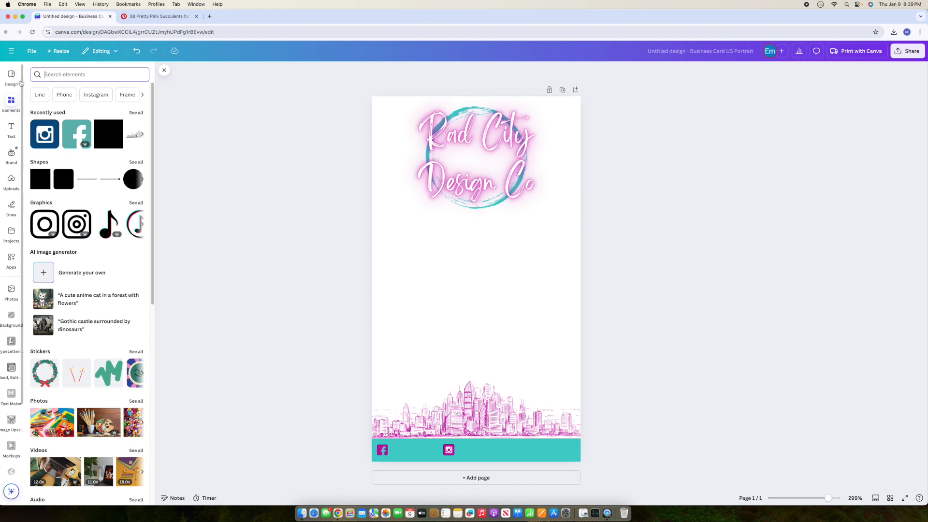
Step: Search 'website', add the black globe icon and set its width to 0.11 in
{"action": "type", "text": "webs"}
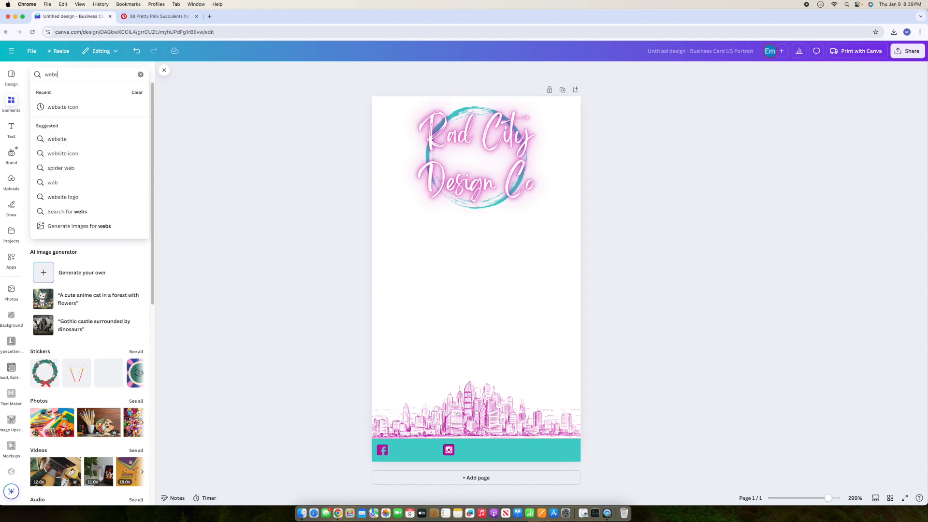
{"action": "type", "text": "ite"}
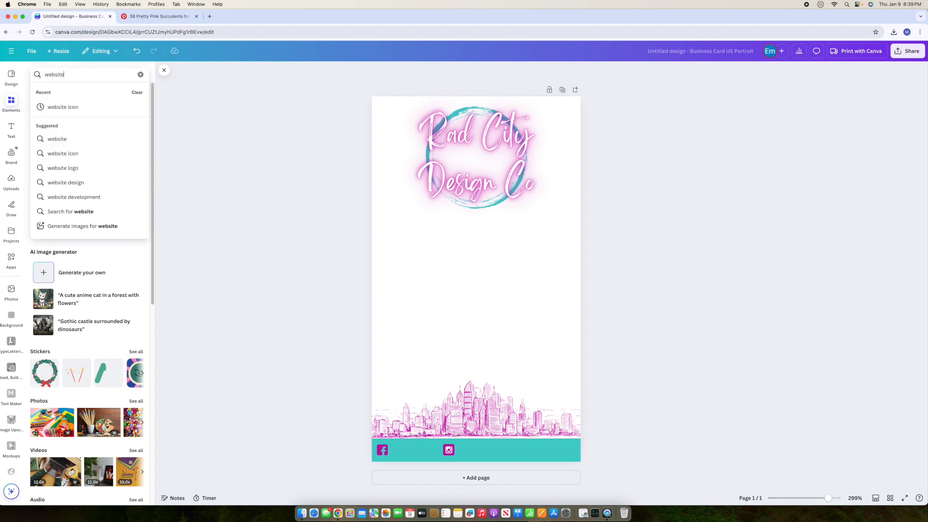
{"action": "left_click", "coordinate": [84, 107]}
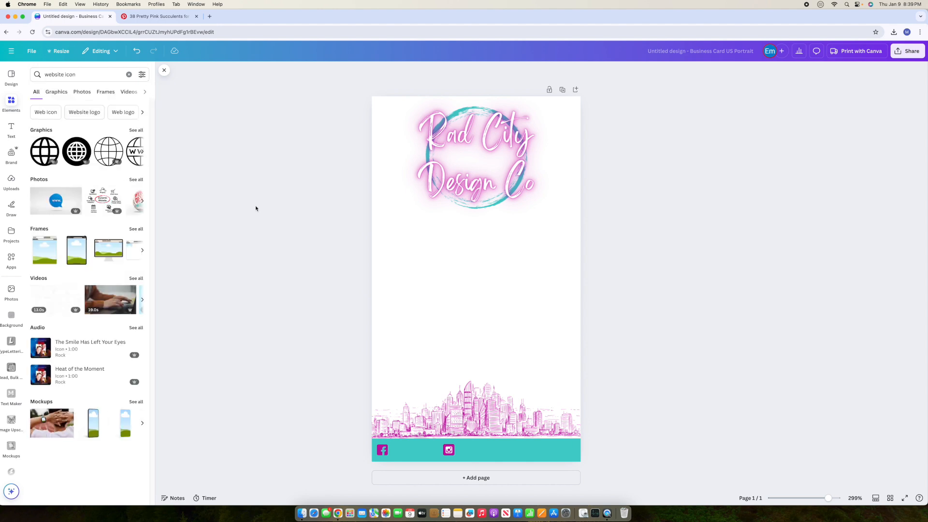
{"action": "left_click", "coordinate": [137, 130]}
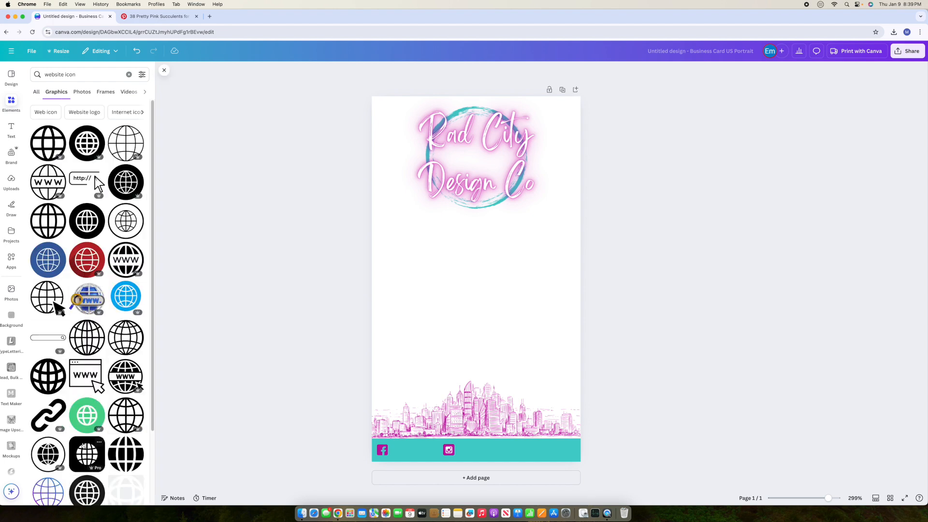
{"action": "left_click", "coordinate": [84, 445]}
{"action": "left_click_drag", "start_coordinate": [498, 304], "coordinate": [545, 451]}
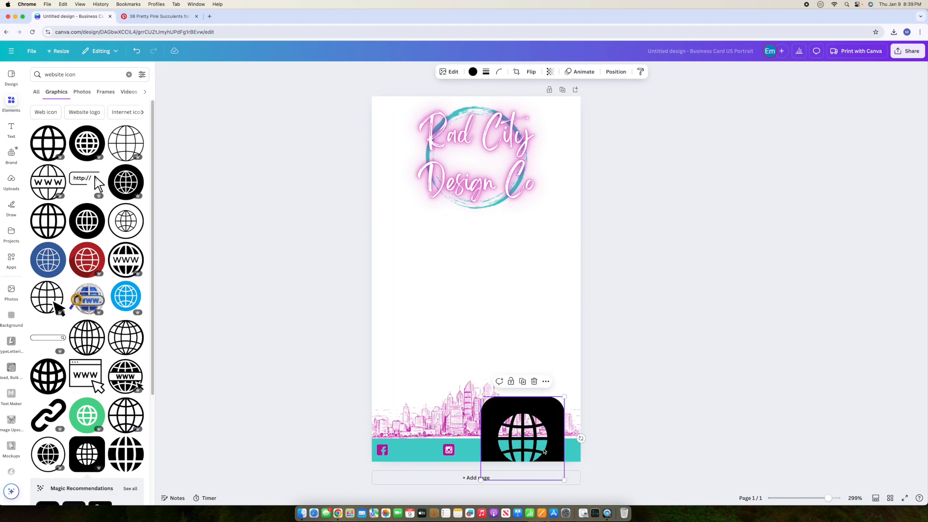
{"action": "left_click", "coordinate": [617, 72]}
{"action": "left_click", "coordinate": [44, 245]}
{"action": "type", "text": "11"}
{"action": "key", "text": "Tab"}
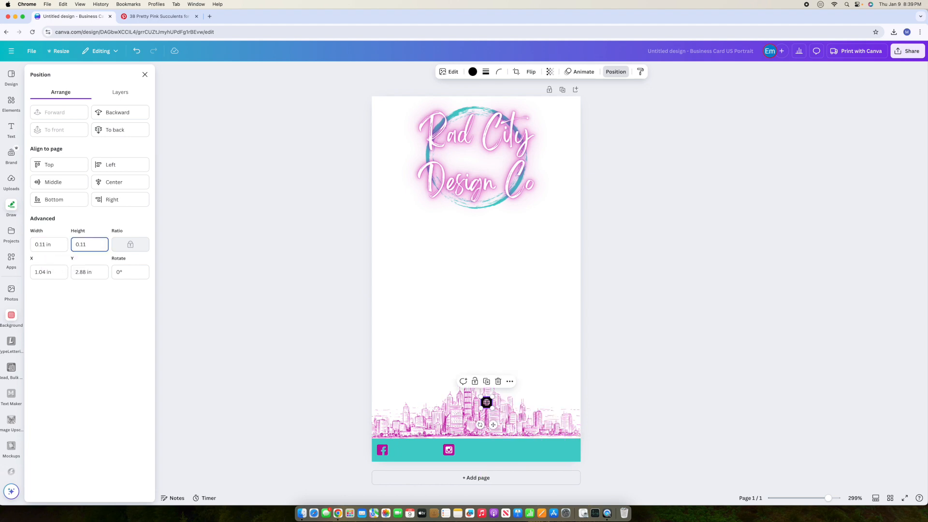
Step: Place the globe in the teal bar beside Instagram and colour it magenta
{"action": "left_click_drag", "start_coordinate": [486, 402], "coordinate": [512, 473]}
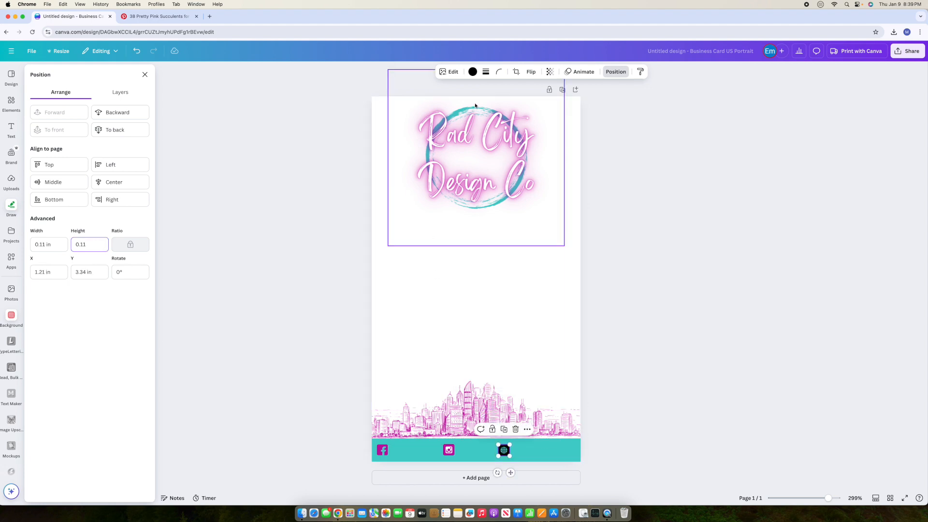
{"action": "left_click", "coordinate": [473, 73]}
{"action": "left_click", "coordinate": [79, 267]}
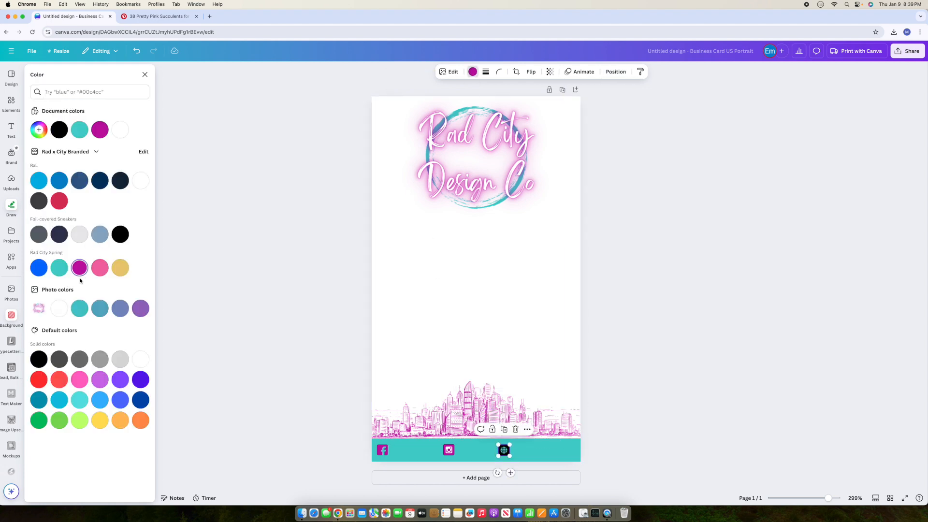
{"action": "left_click", "coordinate": [675, 419]}
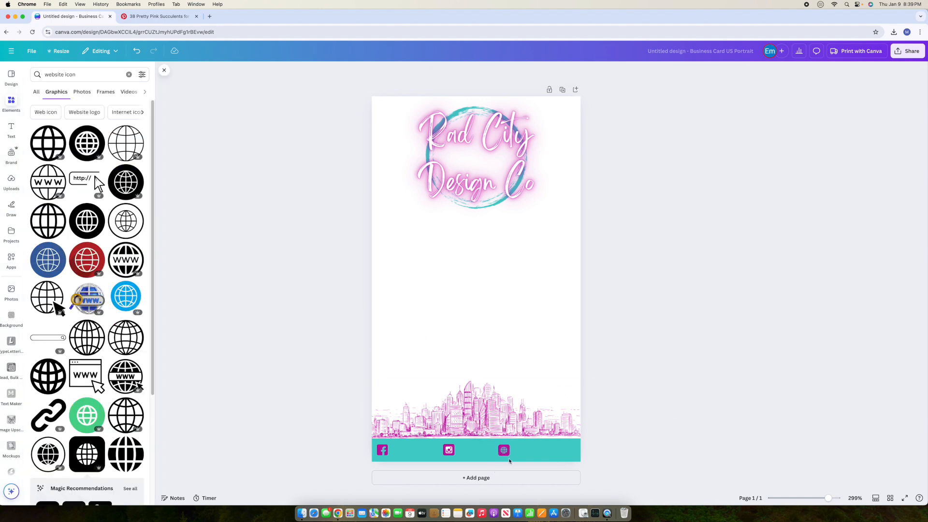
Step: Turn the Instagram icon's white inner part teal
{"action": "left_click", "coordinate": [449, 451]}
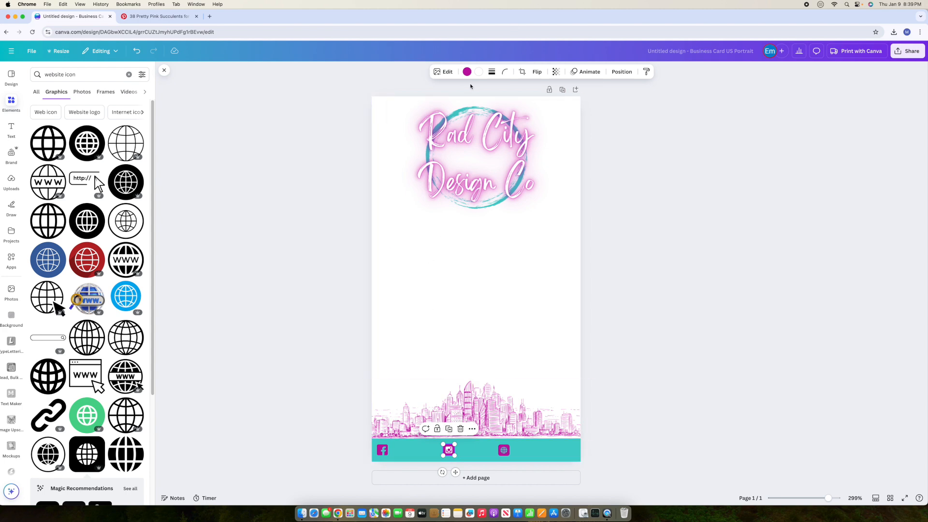
{"action": "left_click", "coordinate": [480, 73]}
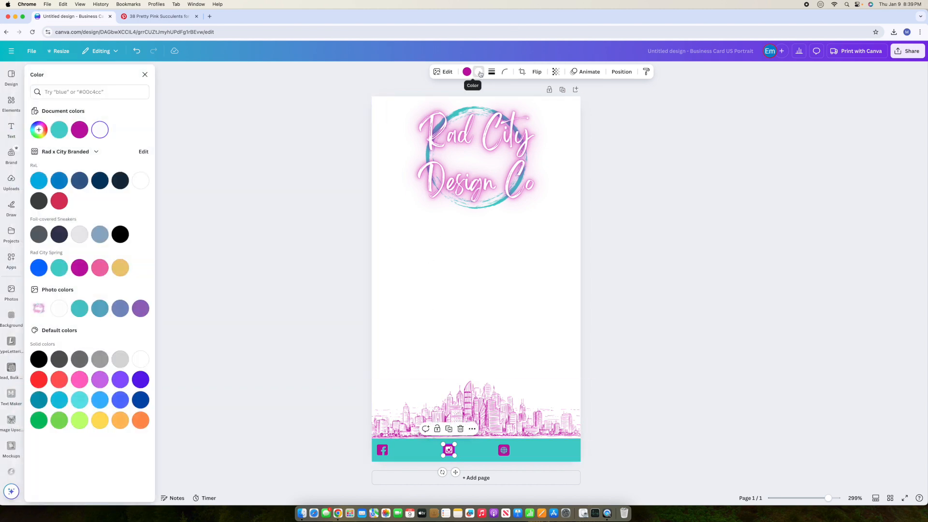
{"action": "left_click", "coordinate": [58, 267]}
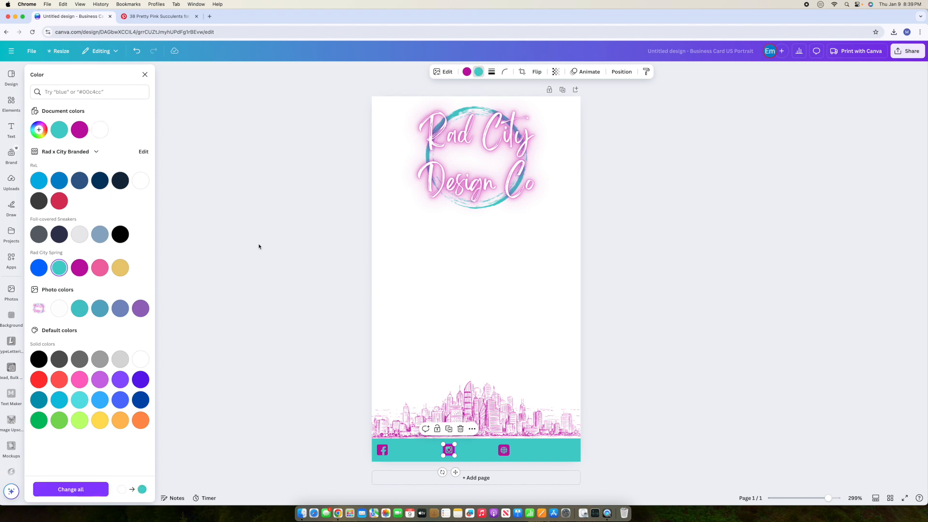
{"action": "left_click", "coordinate": [648, 355]}
{"action": "left_click", "coordinate": [658, 362]}
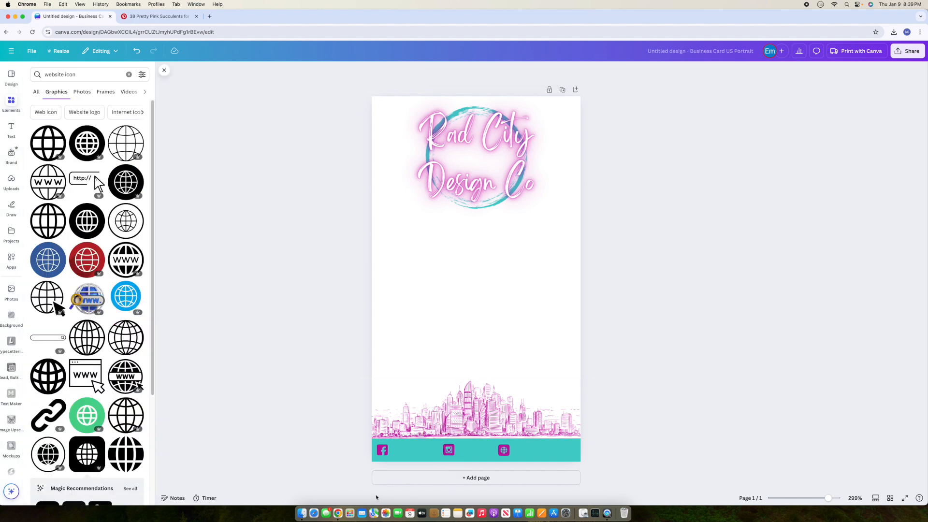
Step: Spread the icons out, globe at the footer's right end with Instagram beside it
{"action": "left_click_drag", "start_coordinate": [504, 450], "coordinate": [558, 450]}
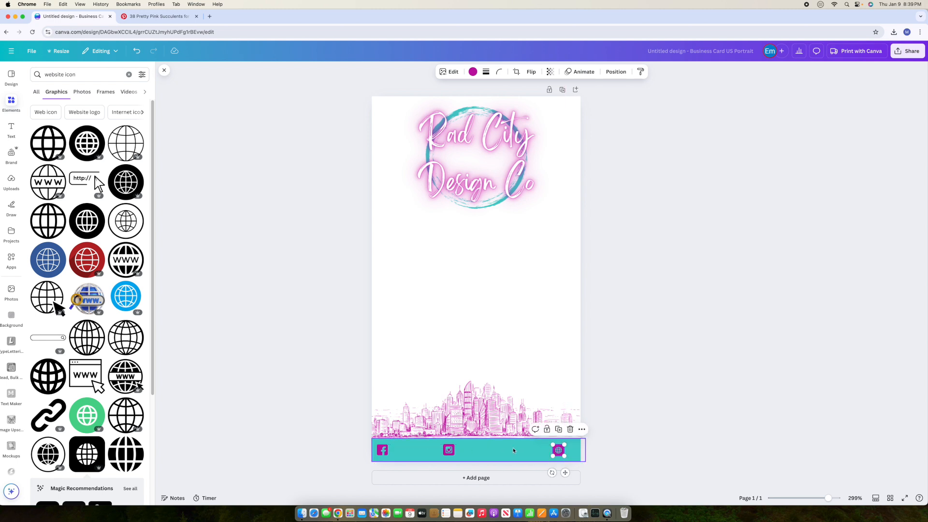
{"action": "left_click_drag", "start_coordinate": [442, 457], "coordinate": [528, 456]}
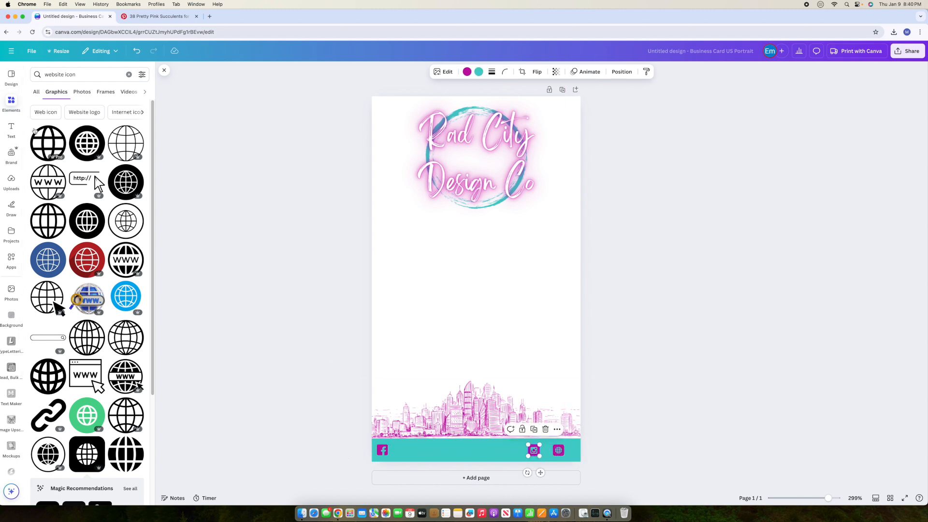
{"action": "left_click", "coordinate": [11, 129]}
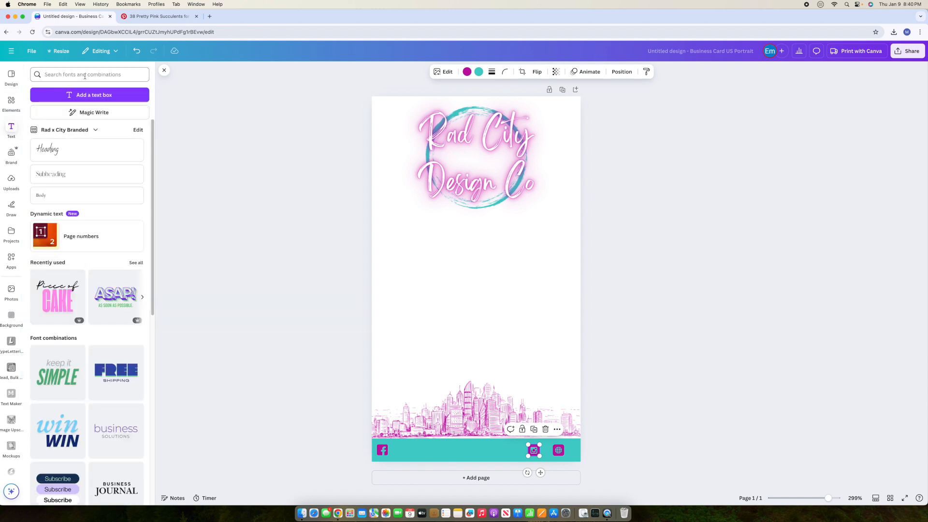
Step: Add a text box reading 'Rad City Resin' and shrink it to size 6
{"action": "left_click", "coordinate": [93, 97]}
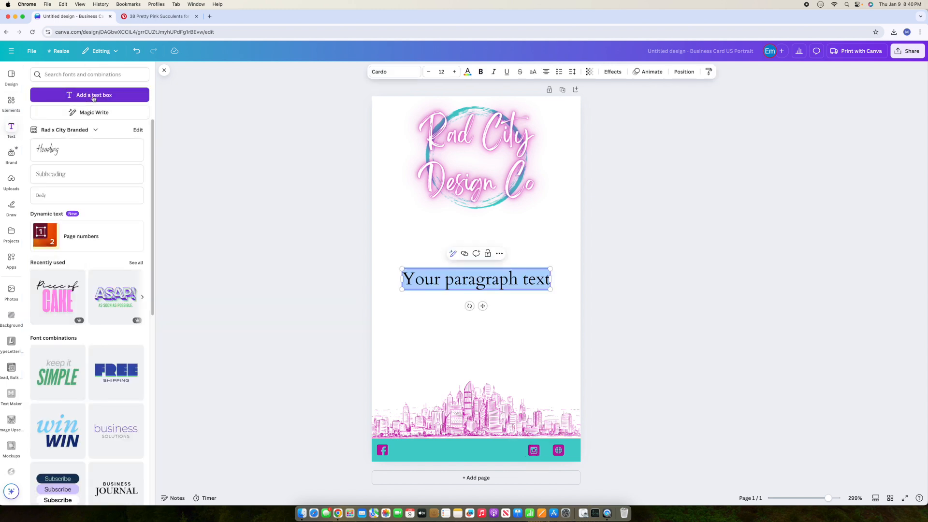
{"action": "left_click", "coordinate": [528, 279]}
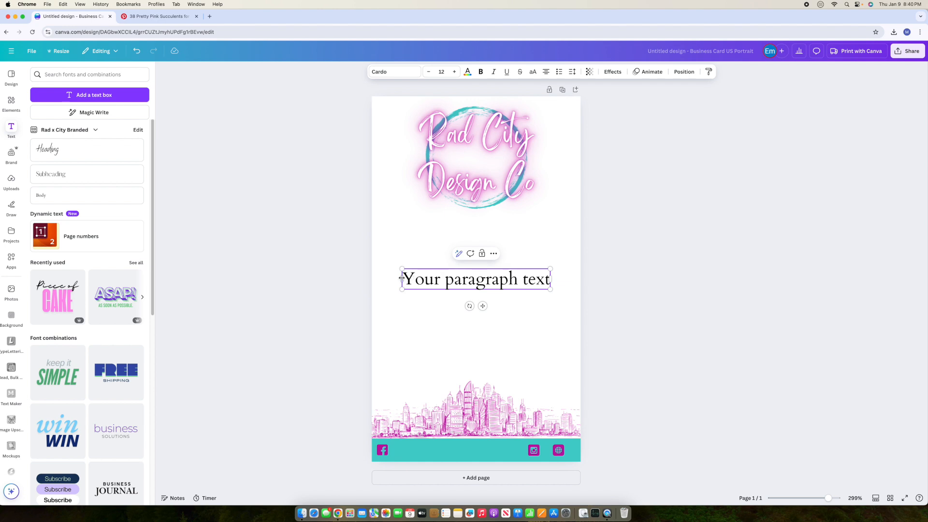
{"action": "left_click_drag", "start_coordinate": [404, 279], "coordinate": [542, 280]}
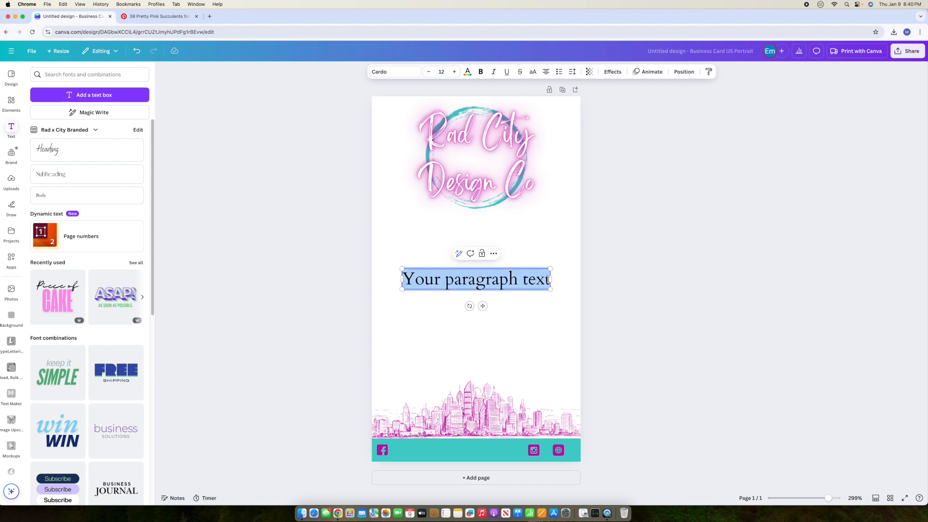
{"action": "type", "text": "Rad"}
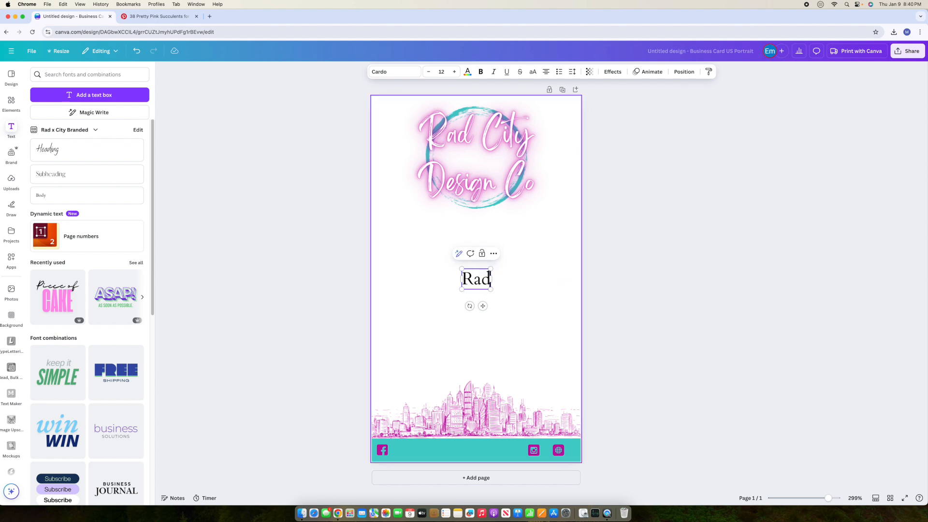
{"action": "type", "text": " Cut=="}
{"action": "key", "text": "BackSpace"}
{"action": "key", "text": "BackSpace"}
{"action": "key", "text": "BackSpace"}
{"action": "key", "text": "BackSpace"}
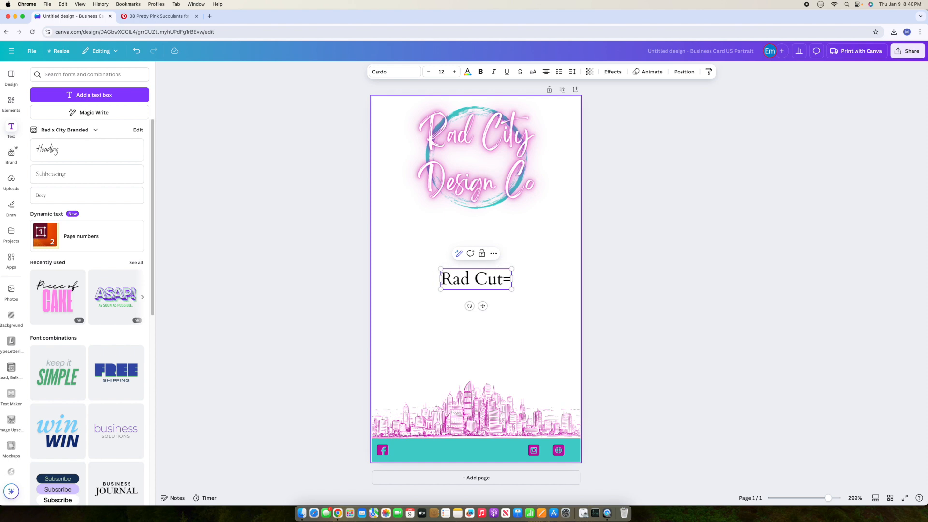
{"action": "type", "text": "ity Resin"}
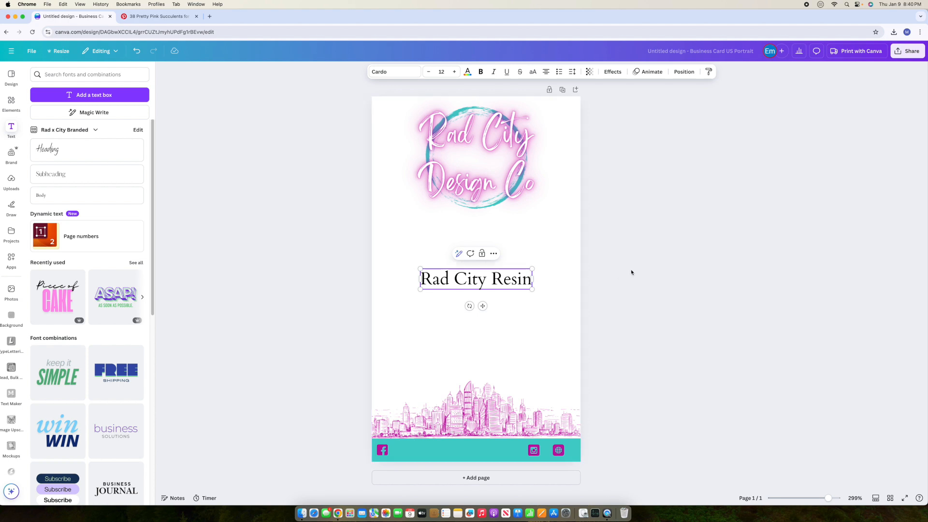
{"action": "left_click_drag", "start_coordinate": [532, 269], "coordinate": [486, 292]}
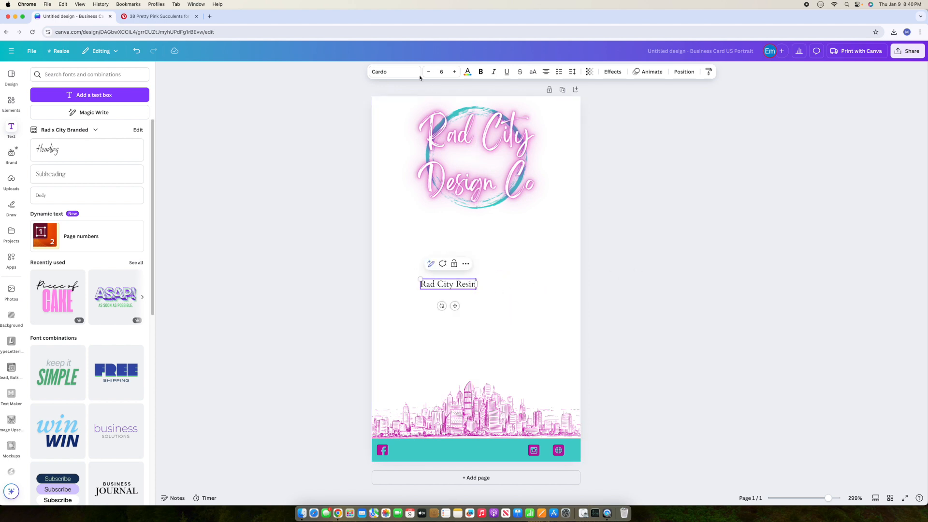
Step: Set the text to Poppins, move it into the teal footer, and size it to 4
{"action": "left_click", "coordinate": [394, 72]}
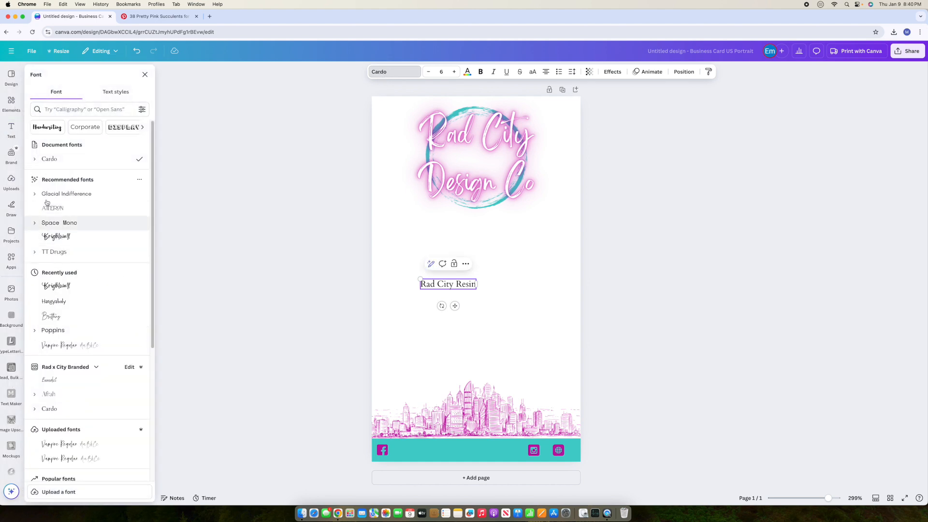
{"action": "left_click", "coordinate": [62, 330]}
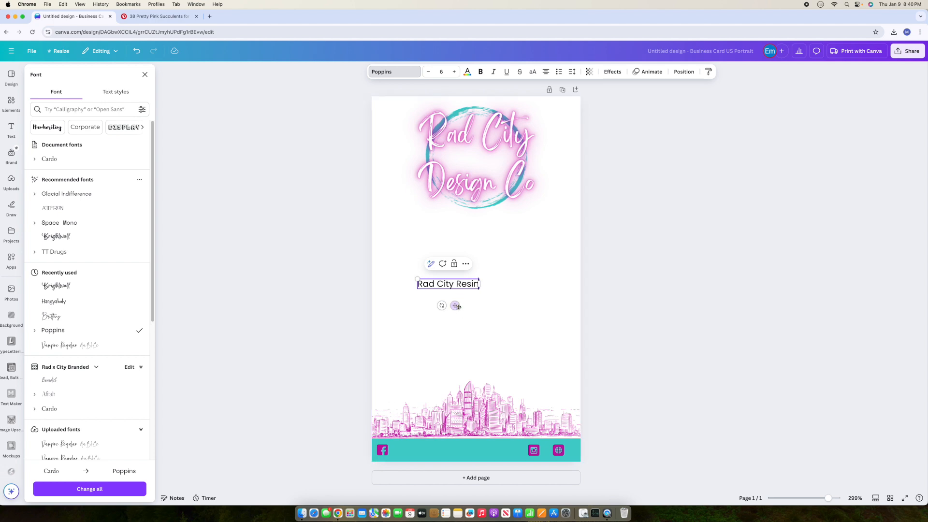
{"action": "left_click_drag", "start_coordinate": [455, 306], "coordinate": [431, 472]}
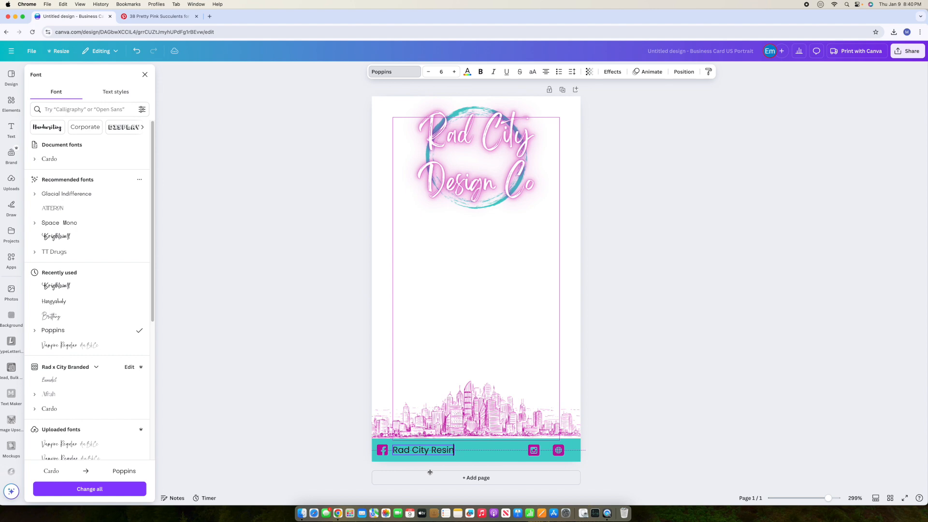
{"action": "left_click", "coordinate": [441, 72]}
{"action": "type", "text": "4"}
{"action": "key", "text": "Return"}
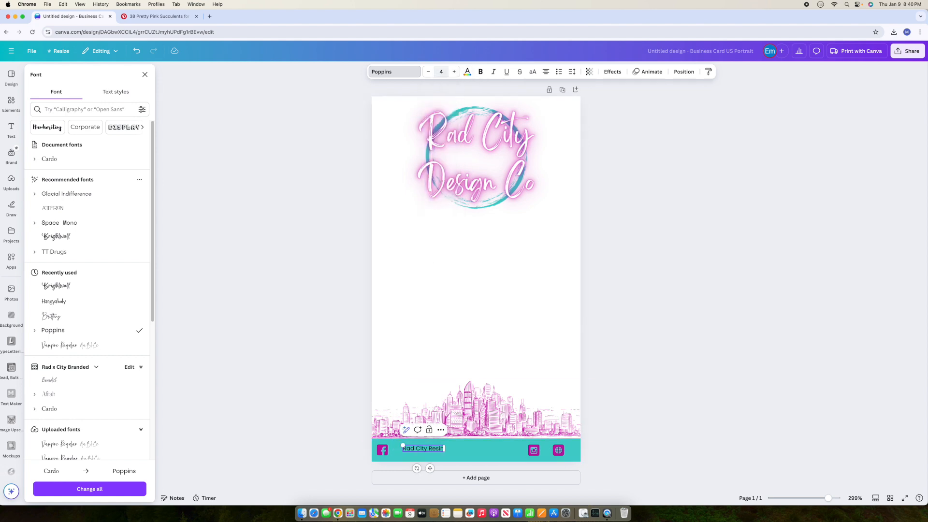
Step: Place the text beside the Facebook icon and colour it white
{"action": "left_click_drag", "start_coordinate": [430, 468], "coordinate": [412, 472]}
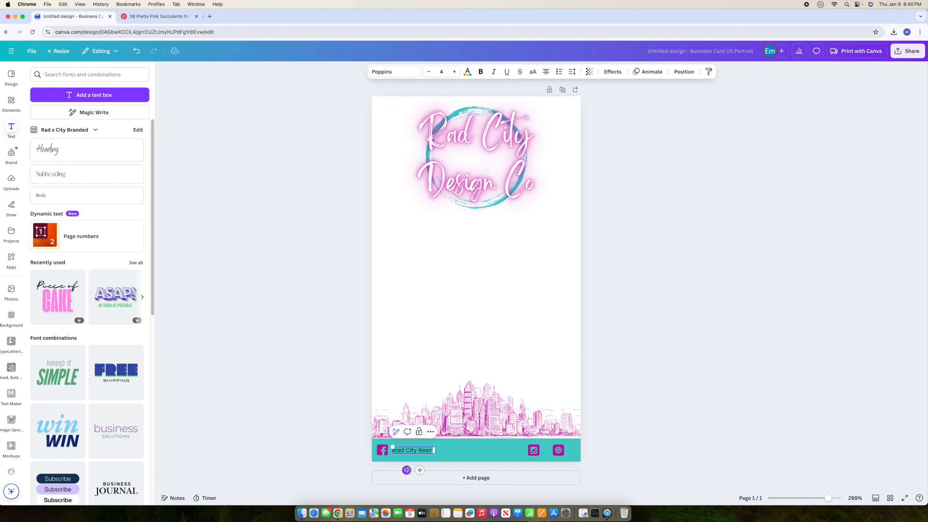
{"action": "left_click", "coordinate": [468, 72]}
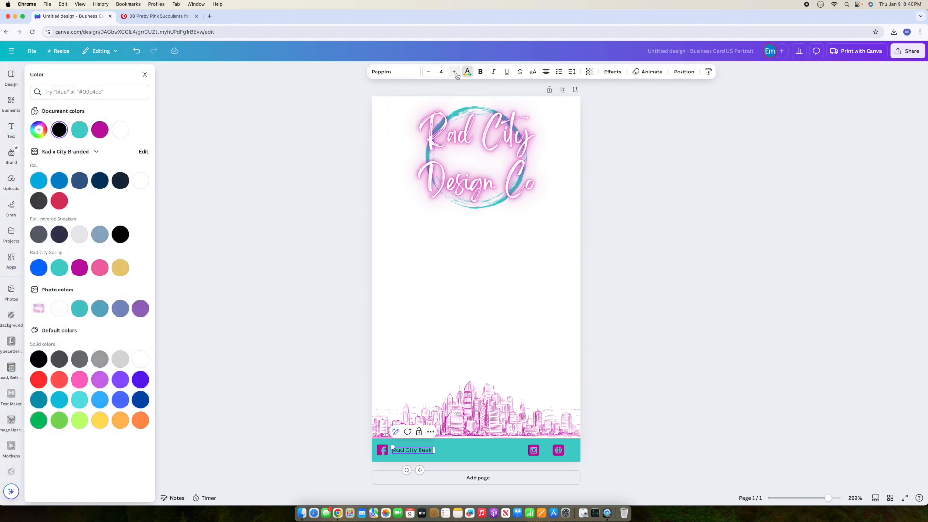
{"action": "left_click", "coordinate": [124, 132]}
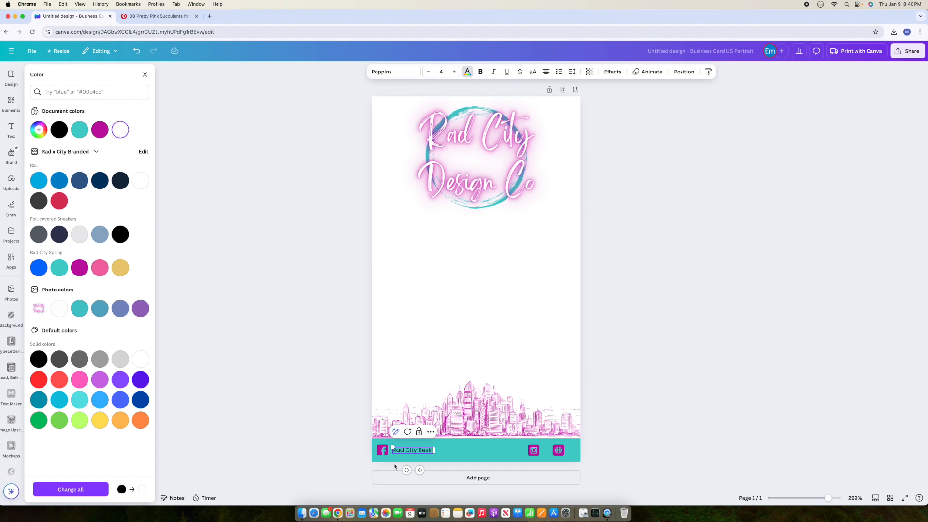
{"action": "left_click", "coordinate": [99, 491]}
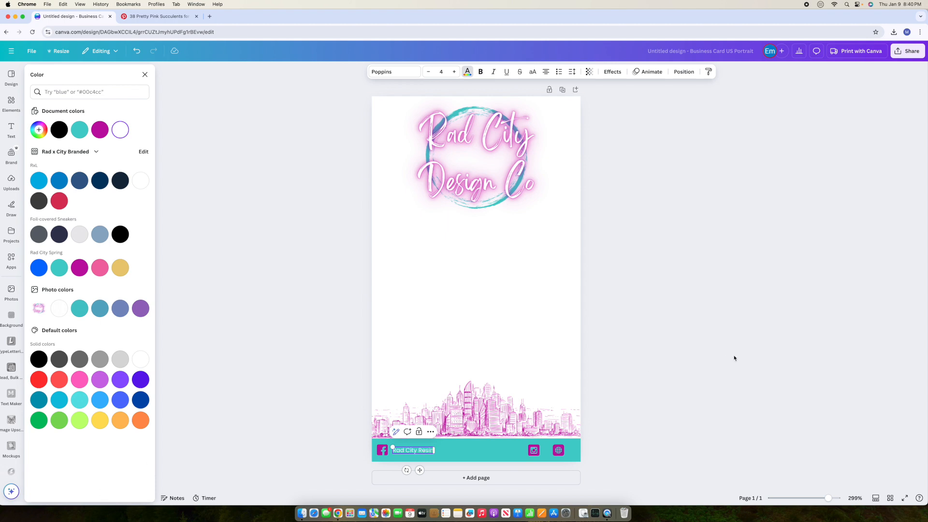
{"action": "left_click", "coordinate": [735, 359]}
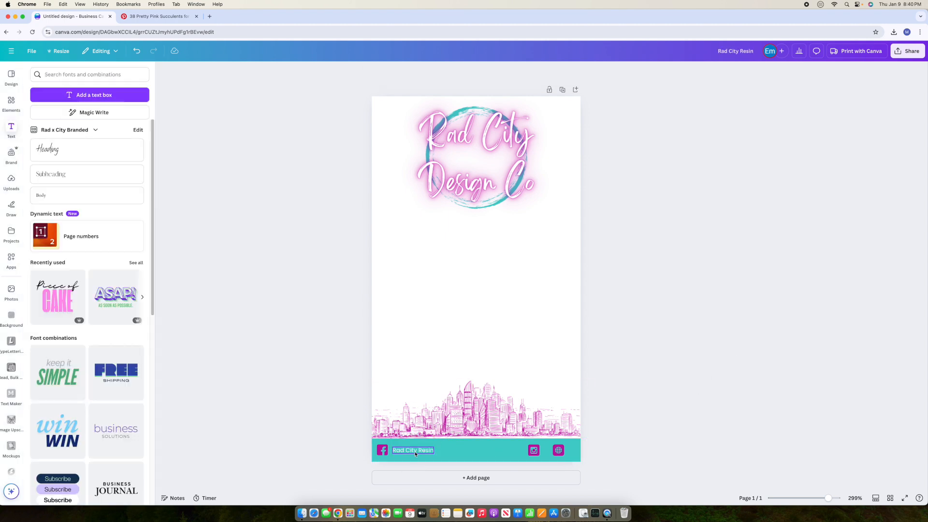
{"action": "left_click", "coordinate": [383, 453]}
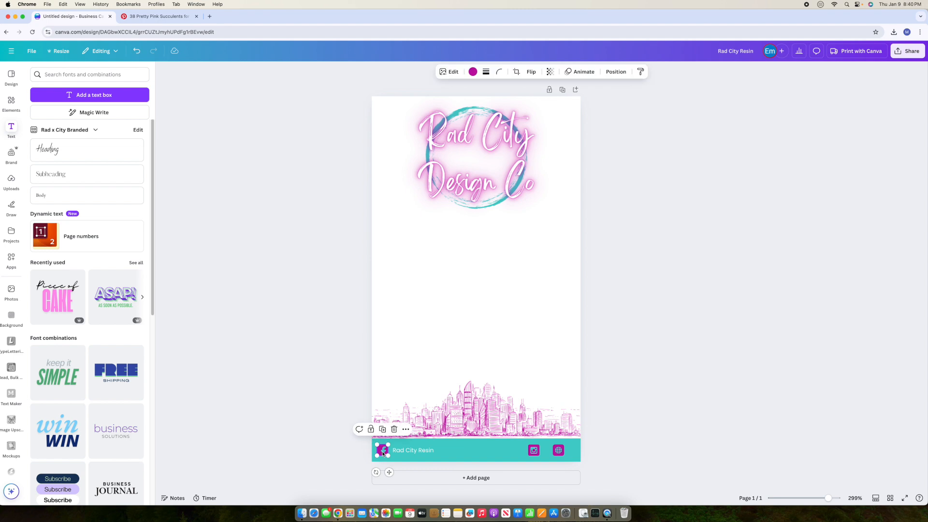
Step: Move the Facebook icon and its Rad City Resin text toward the footer centre
{"action": "double_click", "coordinate": [426, 452]}
{"action": "left_click_drag", "start_coordinate": [426, 452], "coordinate": [382, 452]}
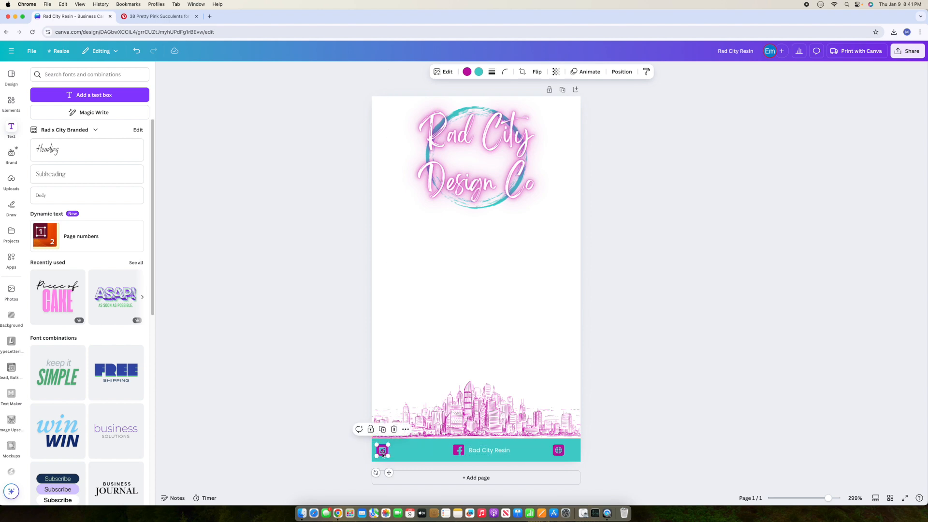
{"action": "double_click", "coordinate": [492, 451]}
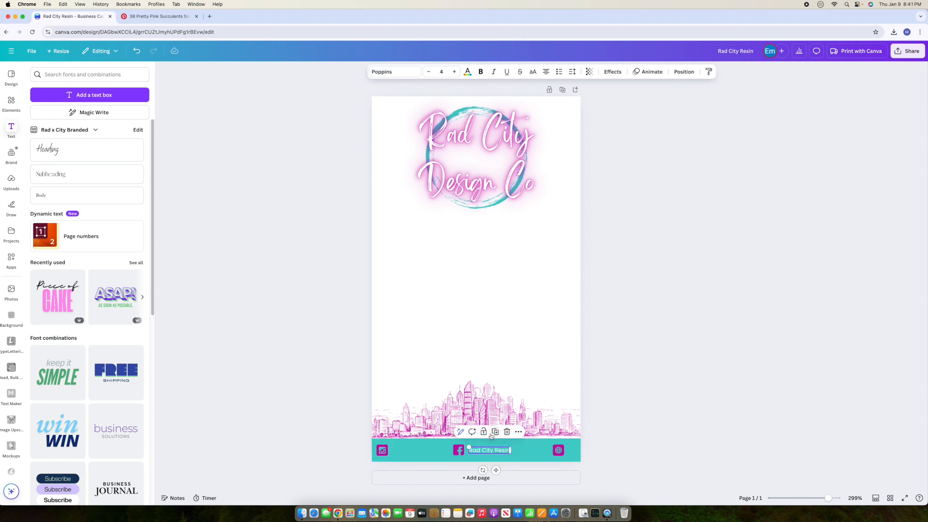
{"action": "left_click", "coordinate": [412, 456]}
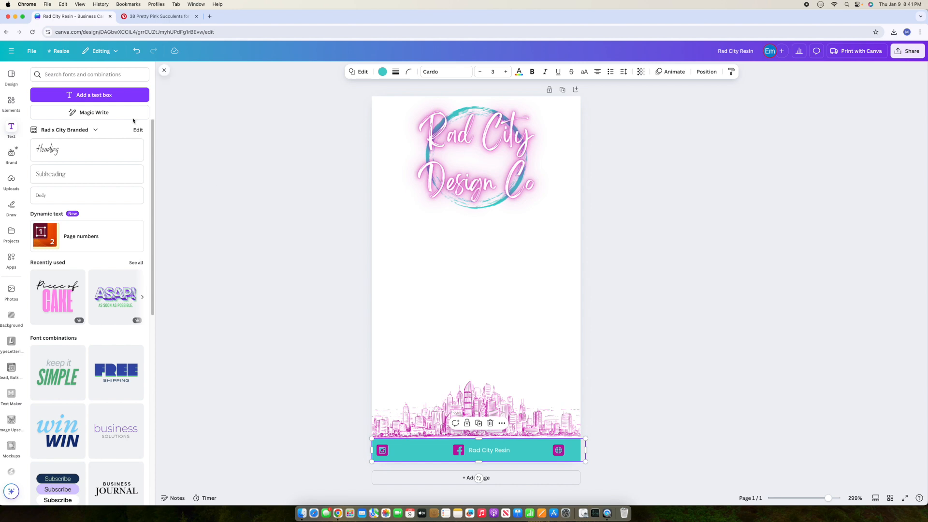
Step: Copy the footer text beside the Instagram icon and change it to 'RadxCityxArt'
{"action": "double_click", "coordinate": [498, 447]}
{"action": "left_click_drag", "start_coordinate": [496, 470], "coordinate": [418, 470]}
{"action": "double_click", "coordinate": [410, 451]}
{"action": "key", "text": "BackSpace"}
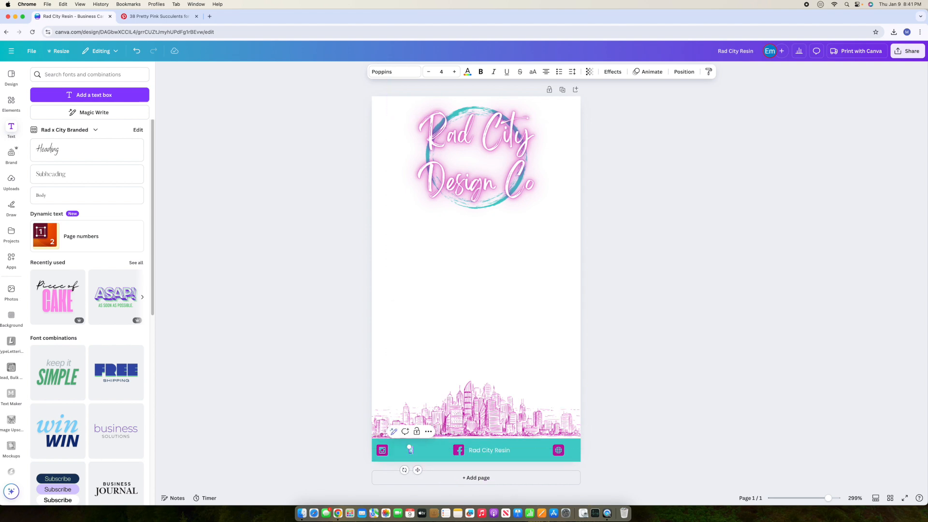
{"action": "type", "text": "RadxCityxArt"}
{"action": "left_click", "coordinate": [520, 454]}
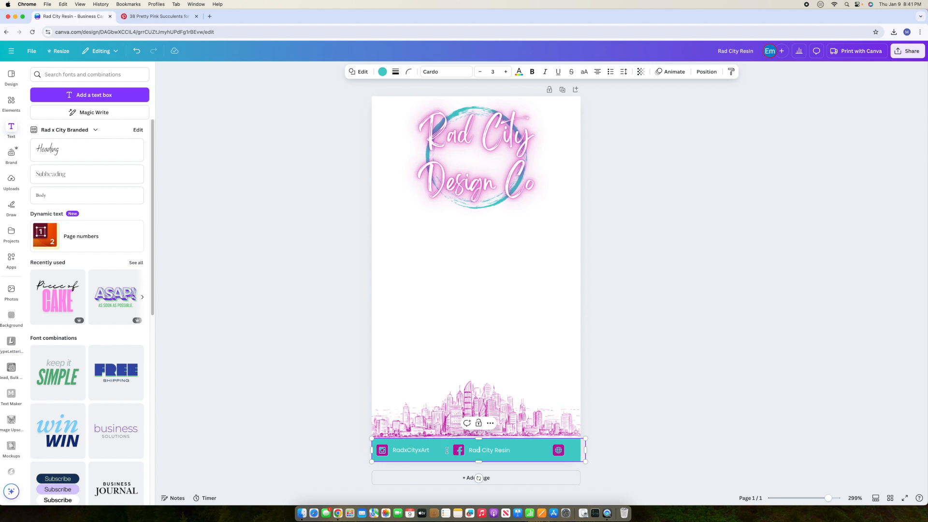
{"action": "left_click", "coordinate": [351, 355]}
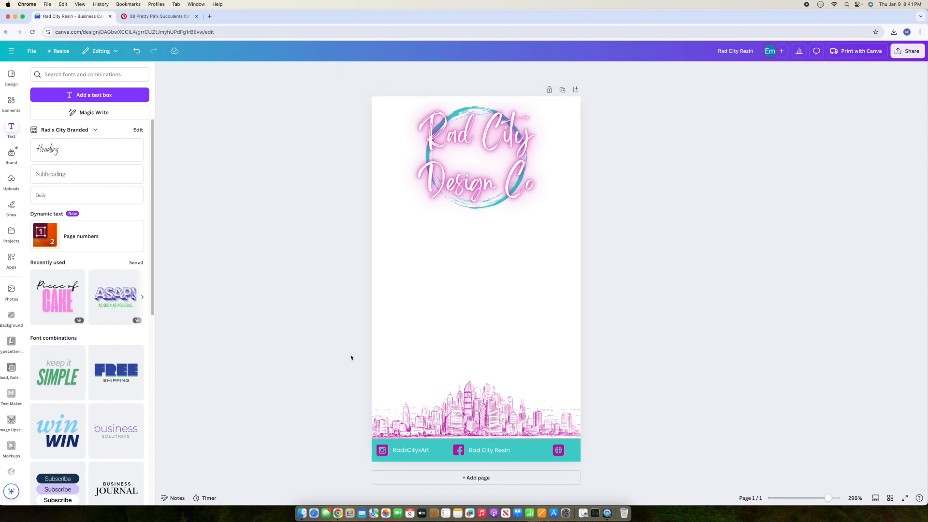
Step: Nudge the Facebook icon and Rad City Resin group slightly left
{"action": "left_click", "coordinate": [459, 449]}
{"action": "double_click", "coordinate": [493, 451]}
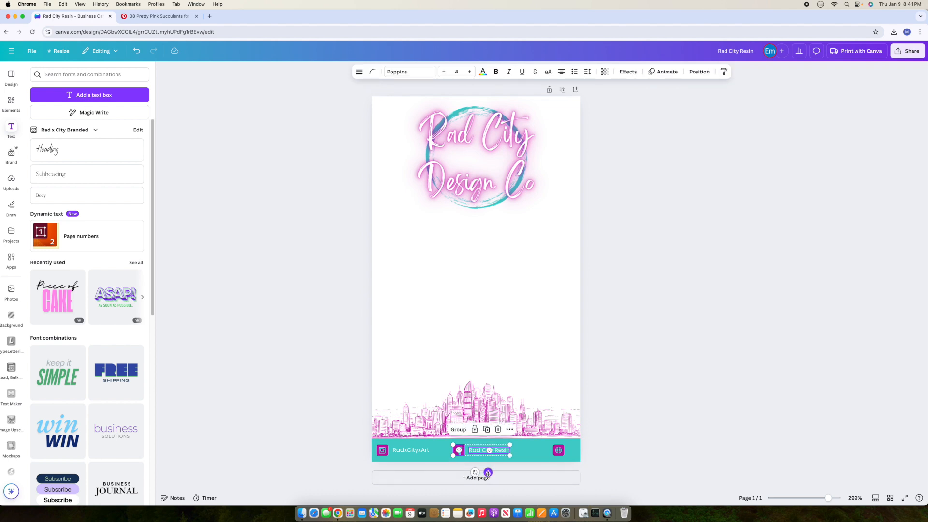
{"action": "left_click_drag", "start_coordinate": [489, 473], "coordinate": [477, 472]}
{"action": "left_click", "coordinate": [604, 450]}
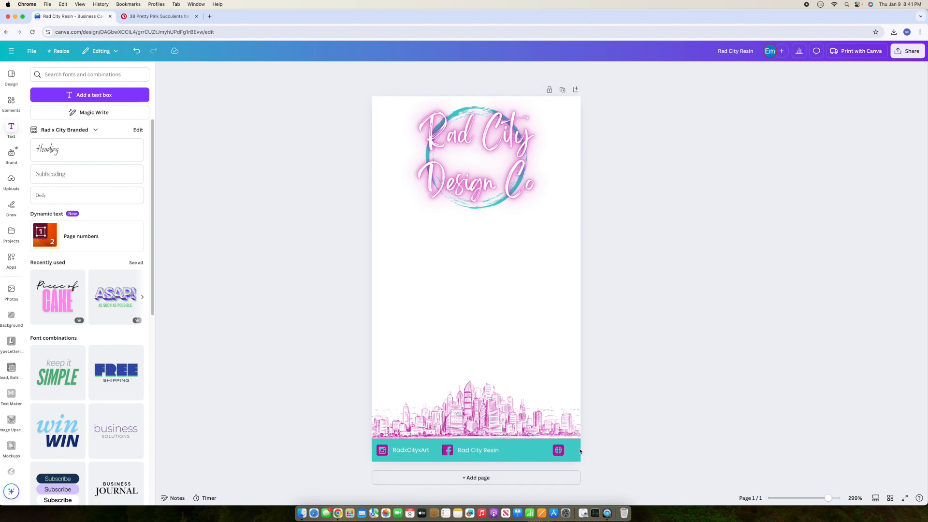
Step: Pair the website icon with a text copy changed to 'radcity.co'
{"action": "left_click_drag", "start_coordinate": [556, 453], "coordinate": [510, 452]}
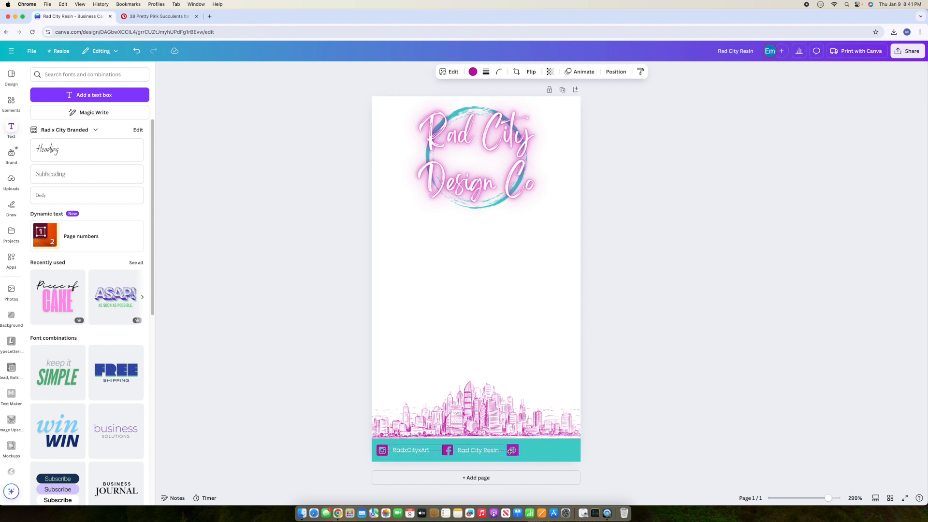
{"action": "left_click", "coordinate": [477, 449]}
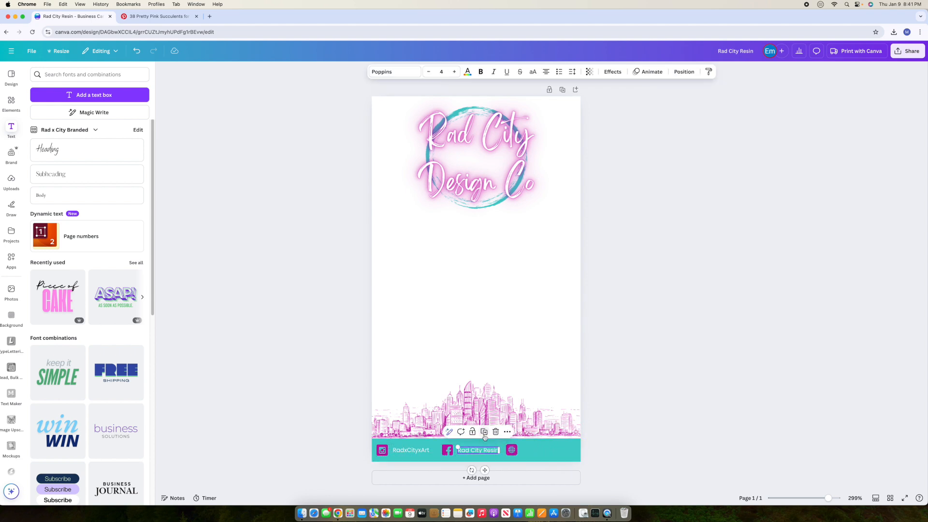
{"action": "left_click_drag", "start_coordinate": [503, 487], "coordinate": [549, 470]}
{"action": "double_click", "coordinate": [548, 450]}
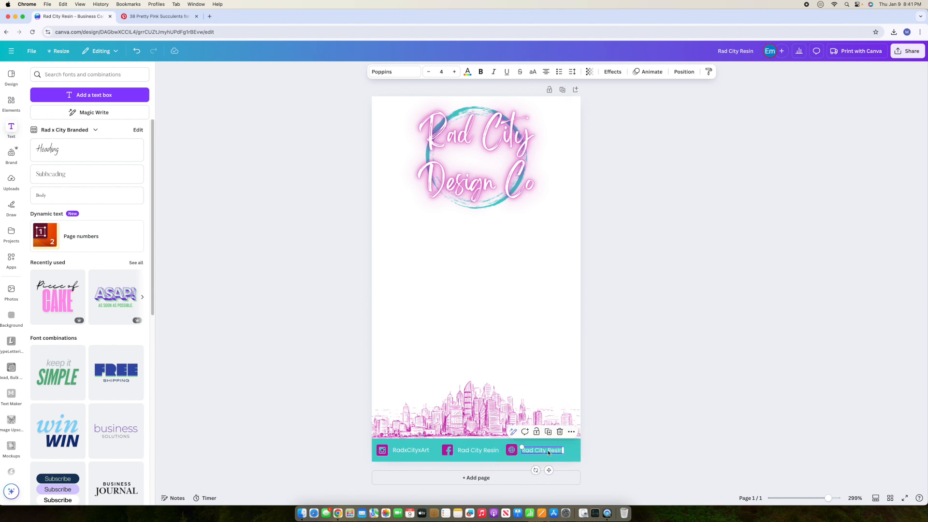
{"action": "key", "text": "BackSpace"}
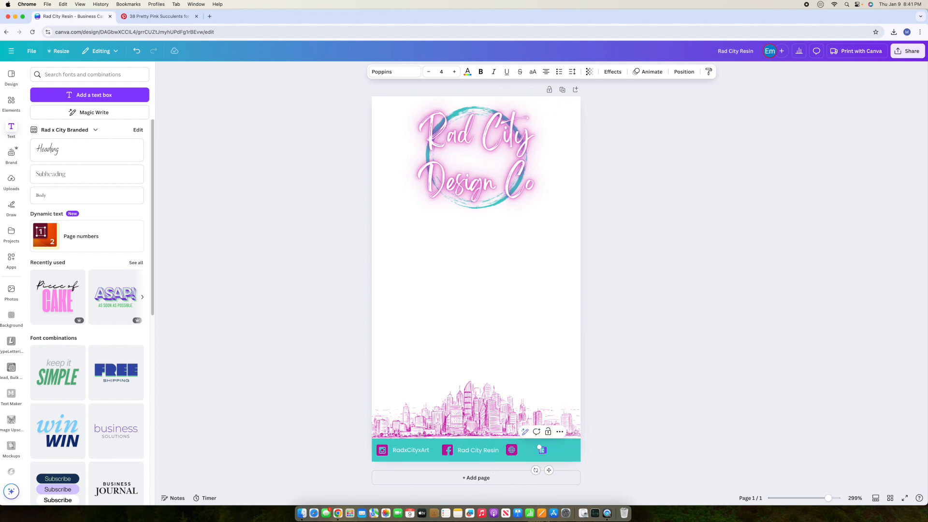
{"action": "type", "text": "radcity.co"}
{"action": "left_click", "coordinate": [622, 445]}
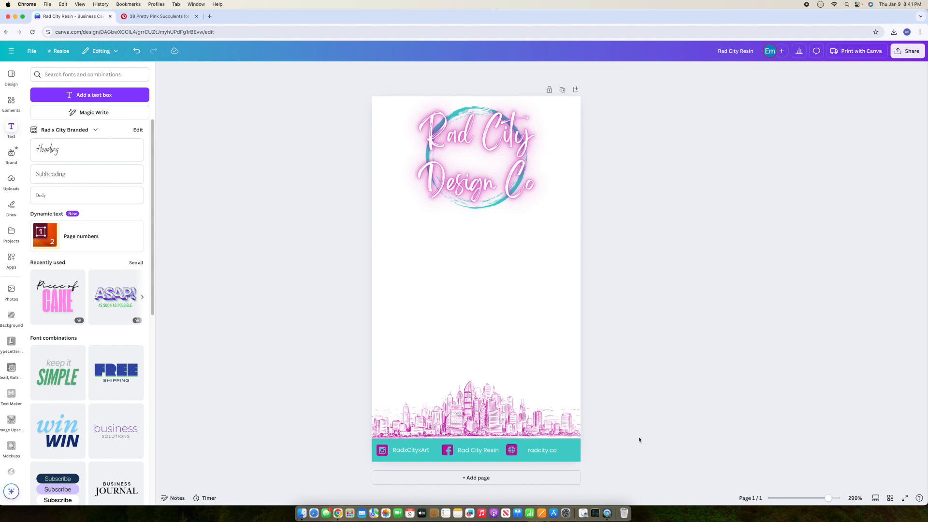
{"action": "left_click", "coordinate": [550, 453]}
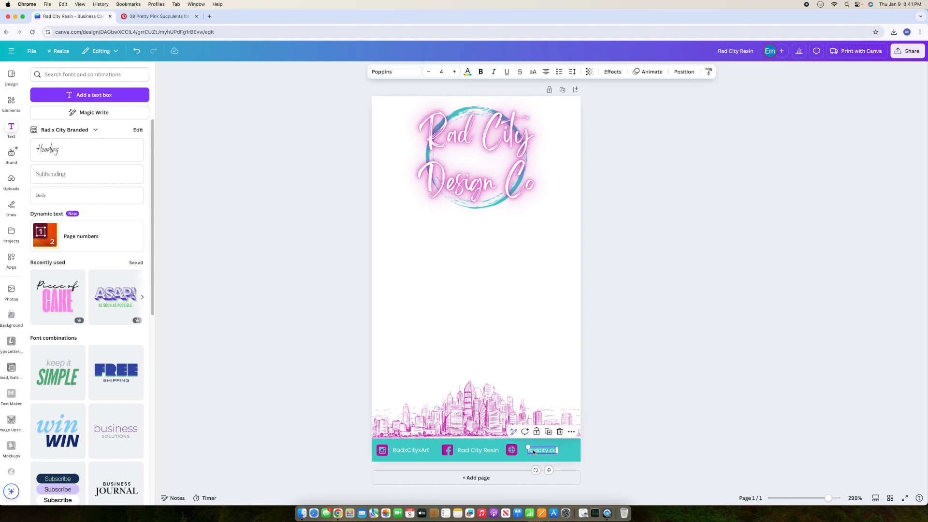
{"action": "left_click_drag", "start_coordinate": [512, 451], "coordinate": [533, 450]}
Step: Centre the Facebook and Rad City Resin group in the footer band
{"action": "left_click", "coordinate": [451, 452]}
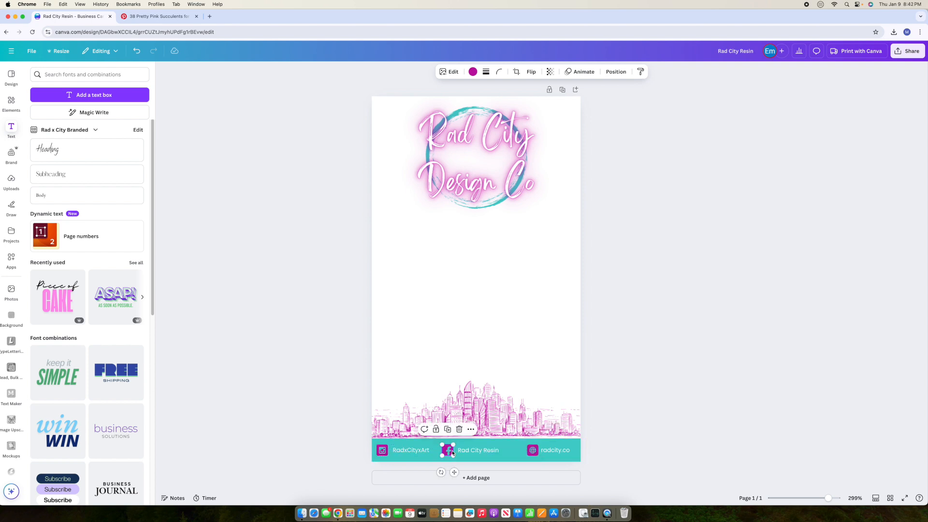
{"action": "left_click_drag", "start_coordinate": [477, 472], "coordinate": [482, 474]}
{"action": "left_click", "coordinate": [691, 424]}
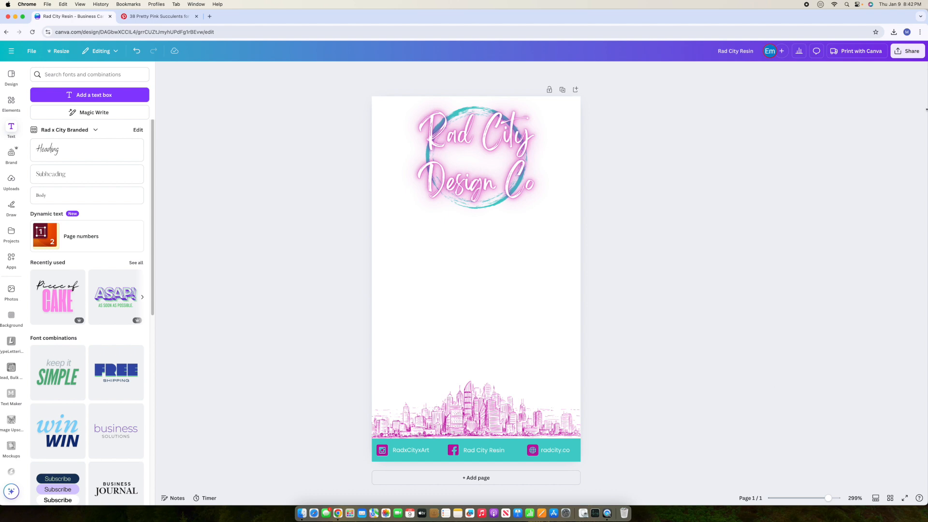
{"action": "left_click", "coordinate": [900, 52]}
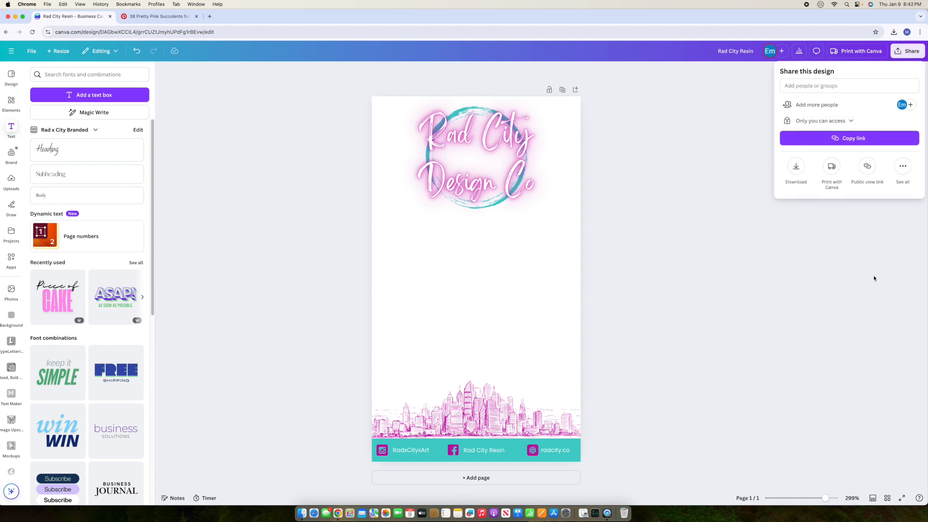
{"action": "left_click", "coordinate": [796, 169]}
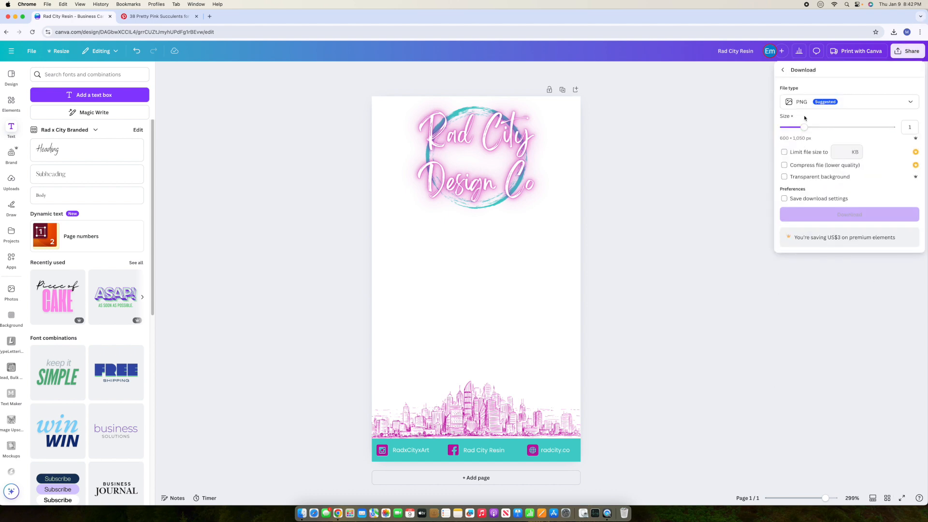
{"action": "left_click", "coordinate": [785, 177]}
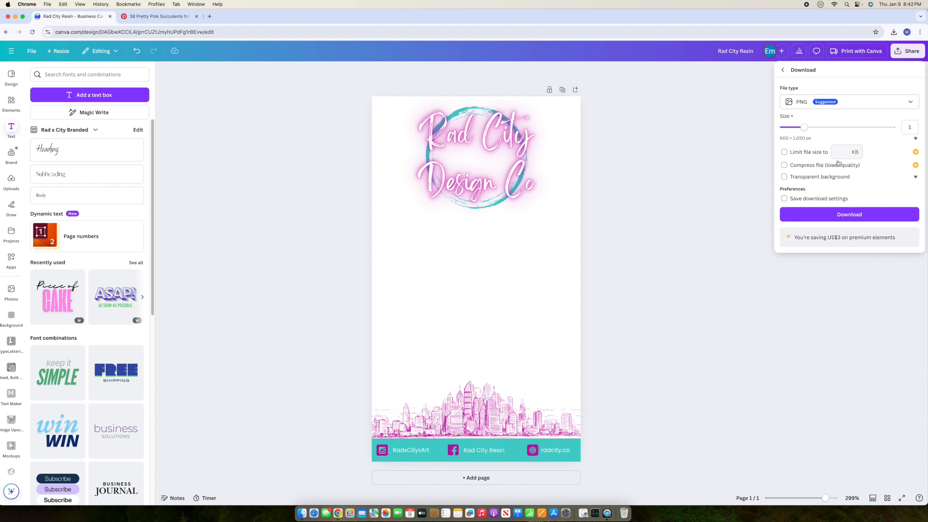
{"action": "left_click", "coordinate": [848, 216]}
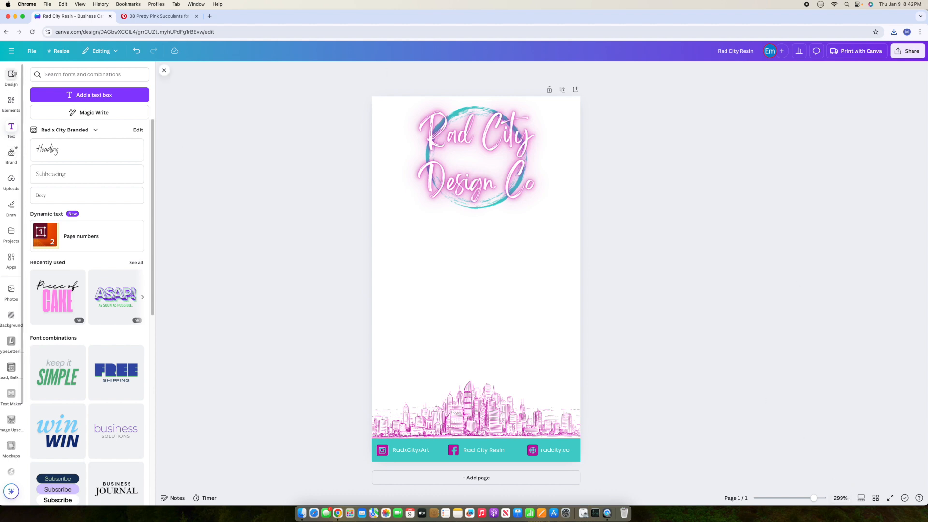
{"action": "left_click", "coordinate": [11, 51]}
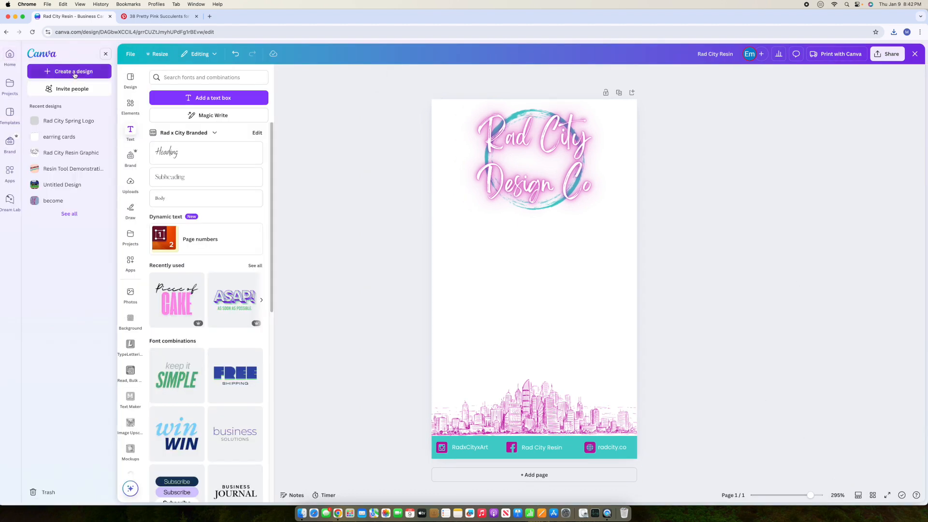
Step: Create a new blank portrait Flyer design sized 8.5 × 11 in
{"action": "left_click", "coordinate": [47, 73]}
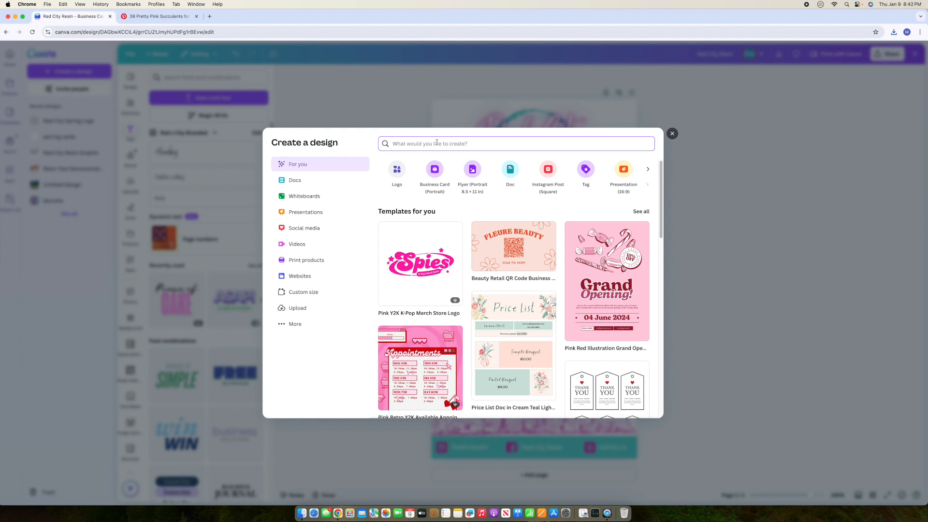
{"action": "type", "text": "8.5"}
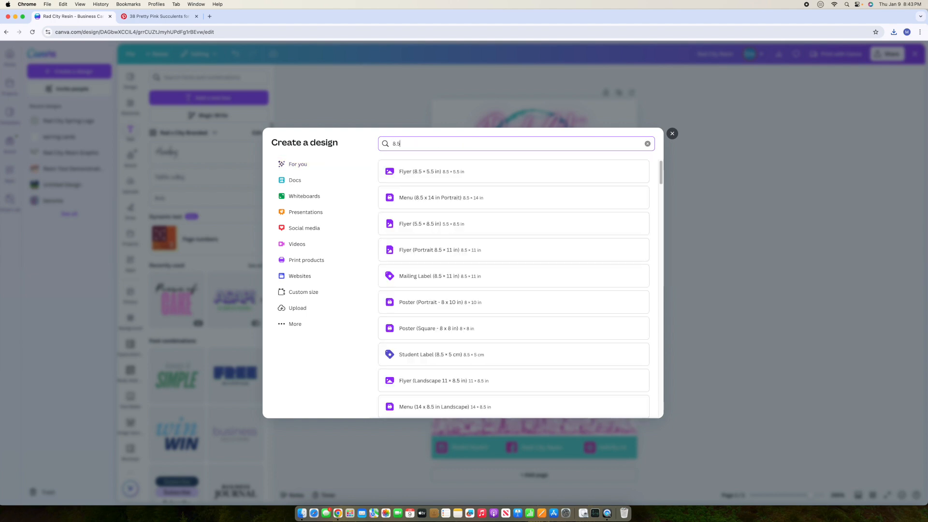
{"action": "left_click", "coordinate": [303, 292]}
{"action": "left_click", "coordinate": [425, 227]}
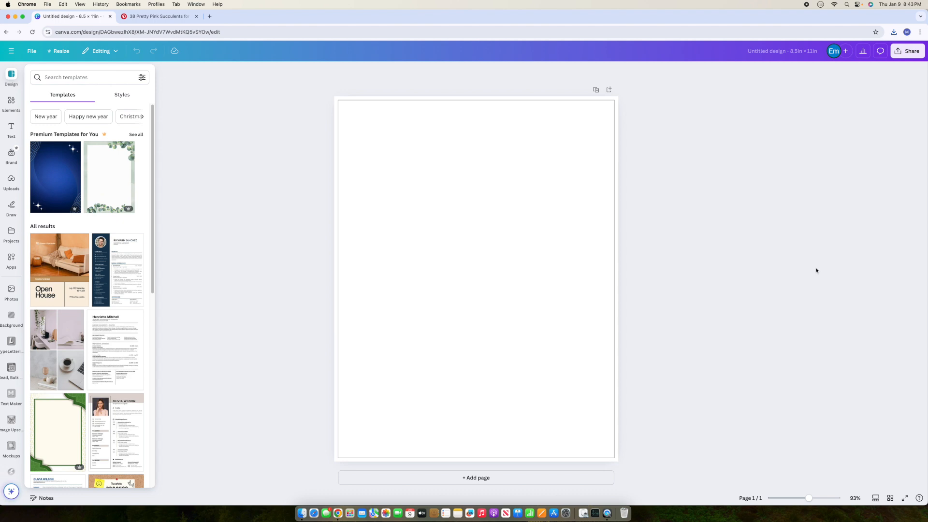
Step: Name the design 'rad city sticker sheet'
{"action": "left_click", "coordinate": [768, 50]}
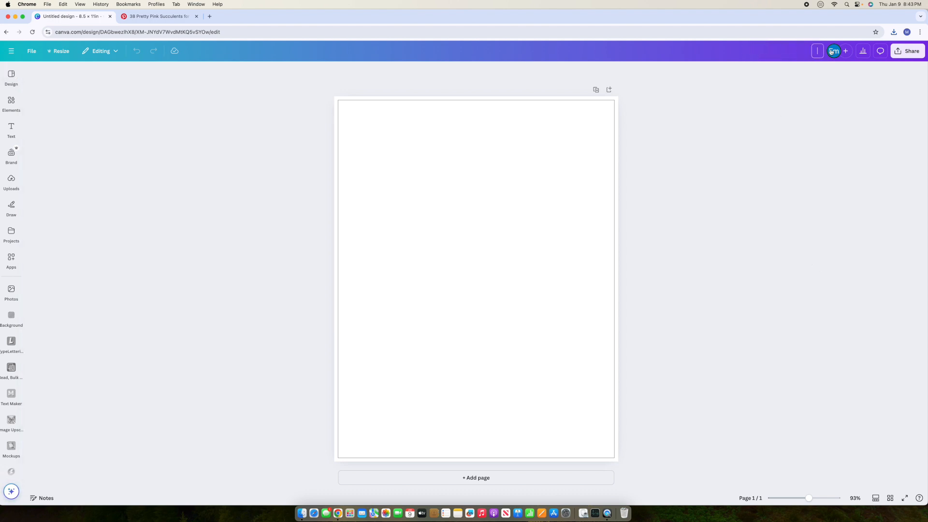
{"action": "type", "text": "rad city sticker sheet"}
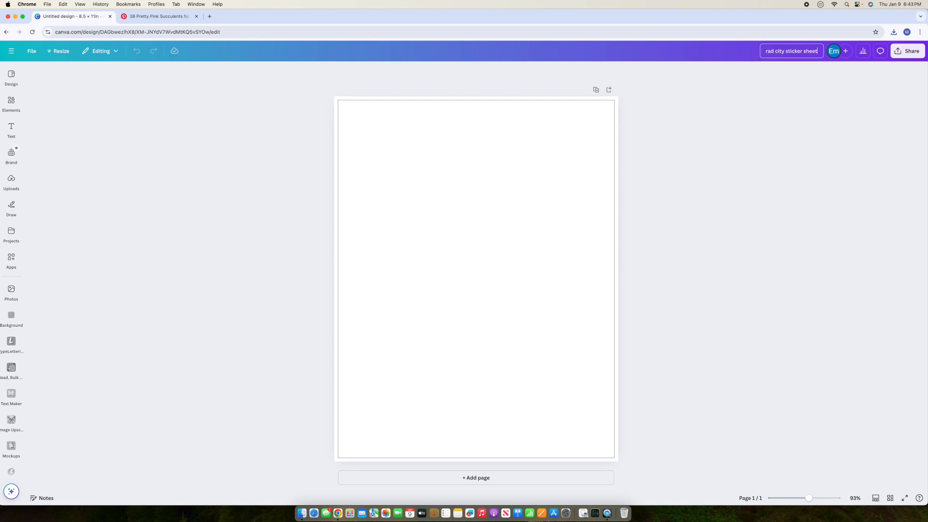
{"action": "left_click", "coordinate": [842, 140]}
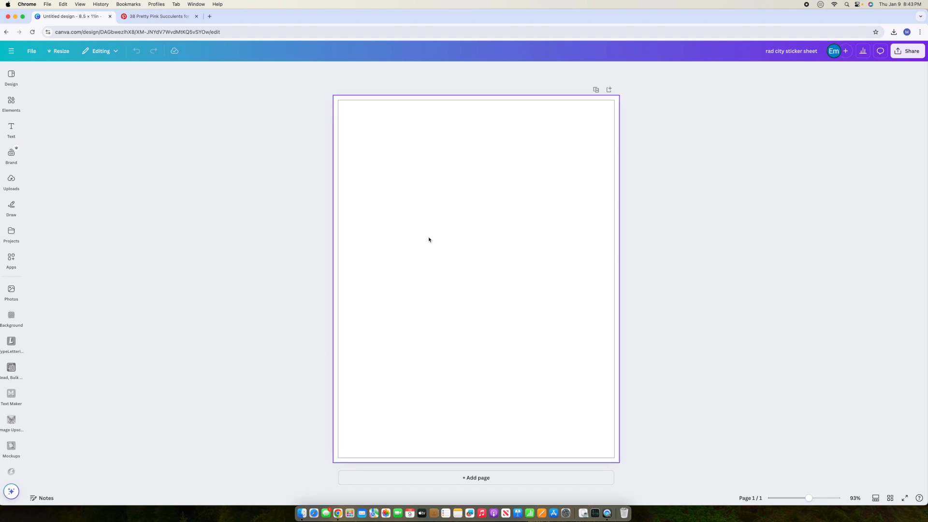
Step: Add a black line past both page edges, aligned to the page's vertical middle
{"action": "left_click", "coordinate": [11, 154]}
{"action": "left_click", "coordinate": [11, 154]}
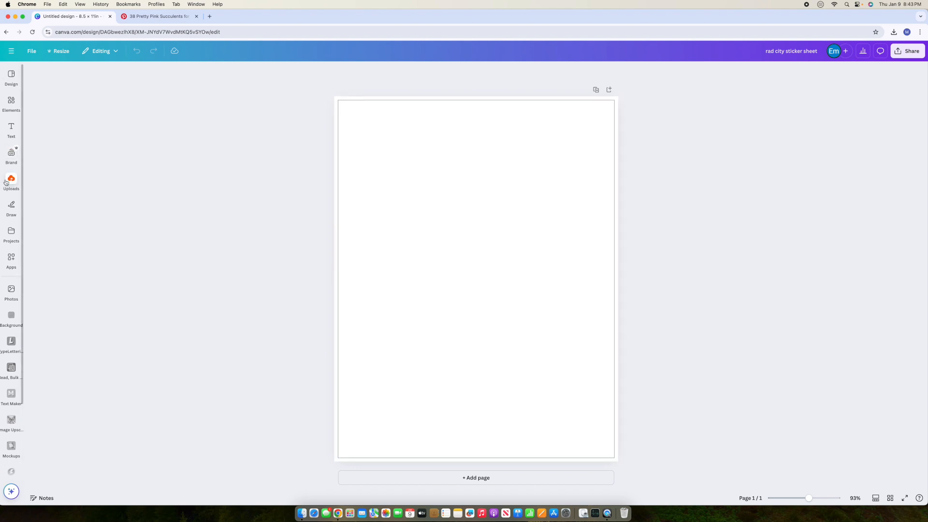
{"action": "left_click", "coordinate": [11, 181]}
{"action": "left_click", "coordinate": [10, 102]}
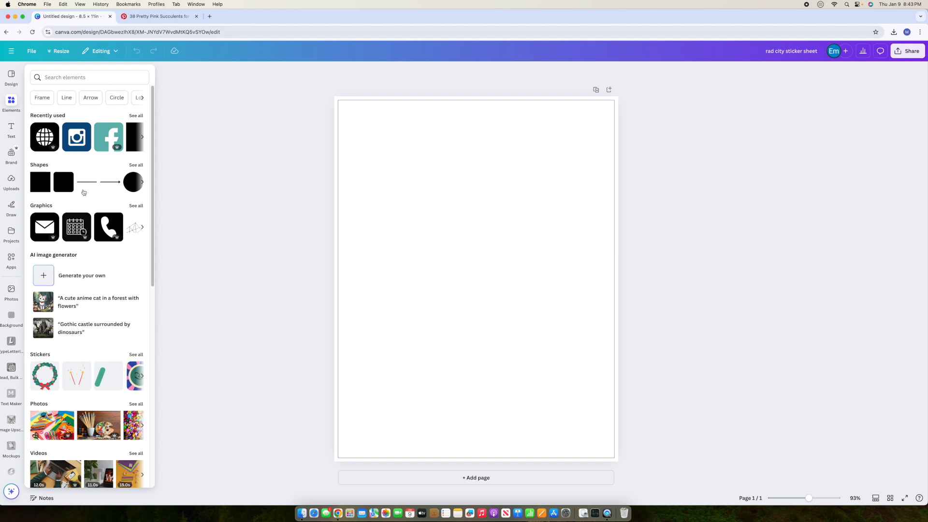
{"action": "left_click", "coordinate": [87, 182]}
{"action": "left_click_drag", "start_coordinate": [520, 279], "coordinate": [696, 279]}
{"action": "left_click_drag", "start_coordinate": [433, 279], "coordinate": [265, 279]}
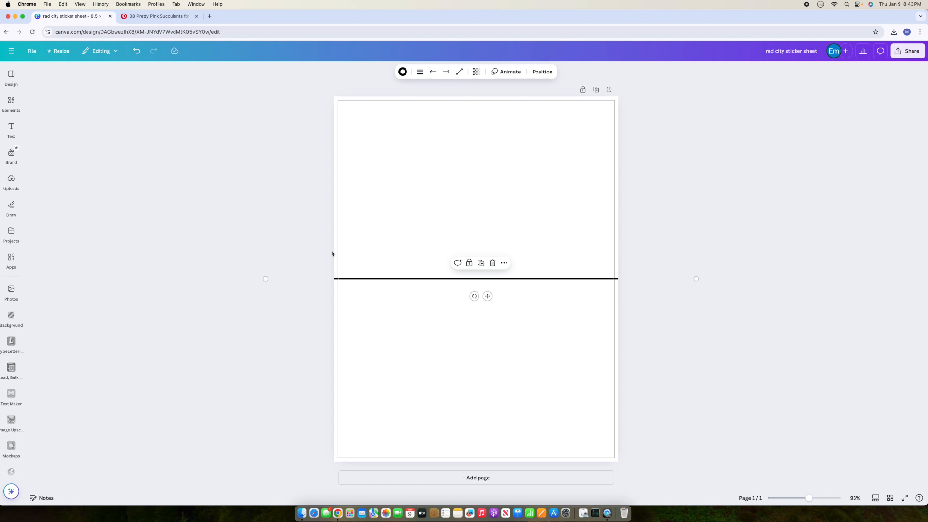
{"action": "left_click", "coordinate": [547, 76]}
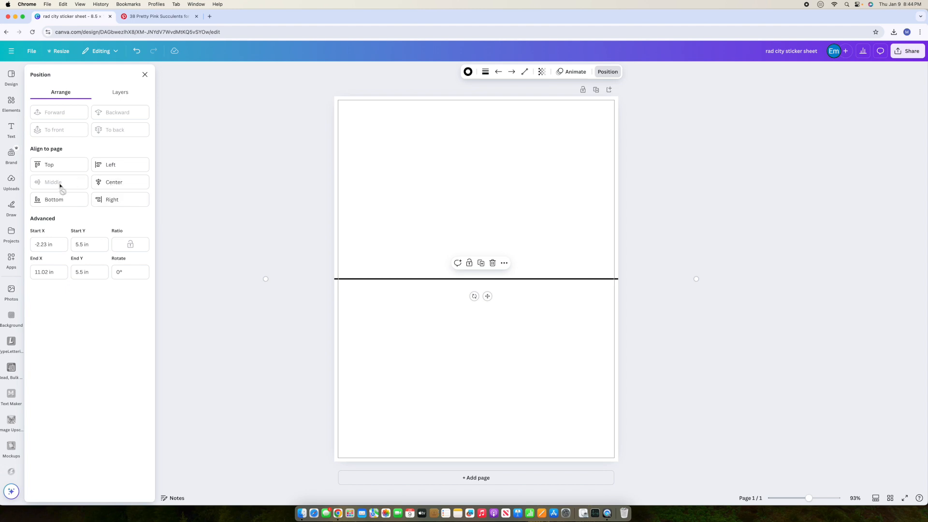
{"action": "left_click", "coordinate": [211, 218]}
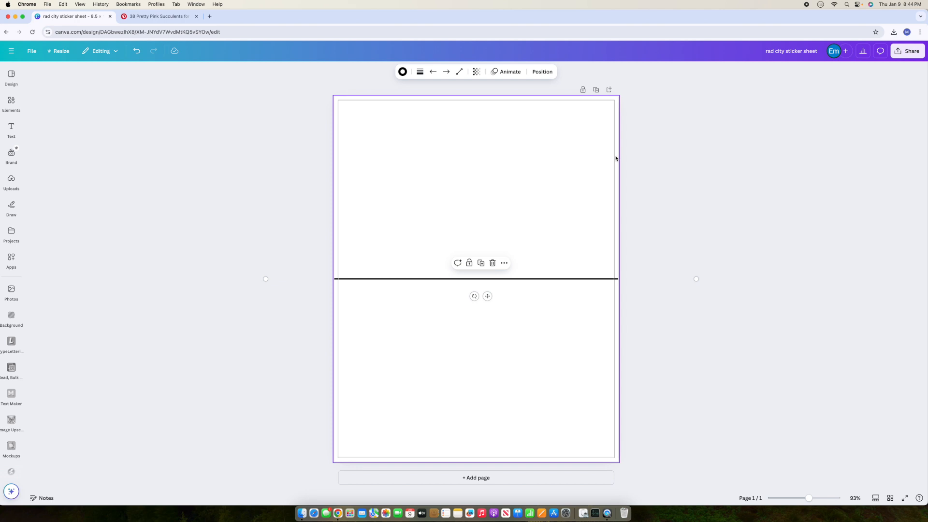
{"action": "left_click", "coordinate": [686, 321]}
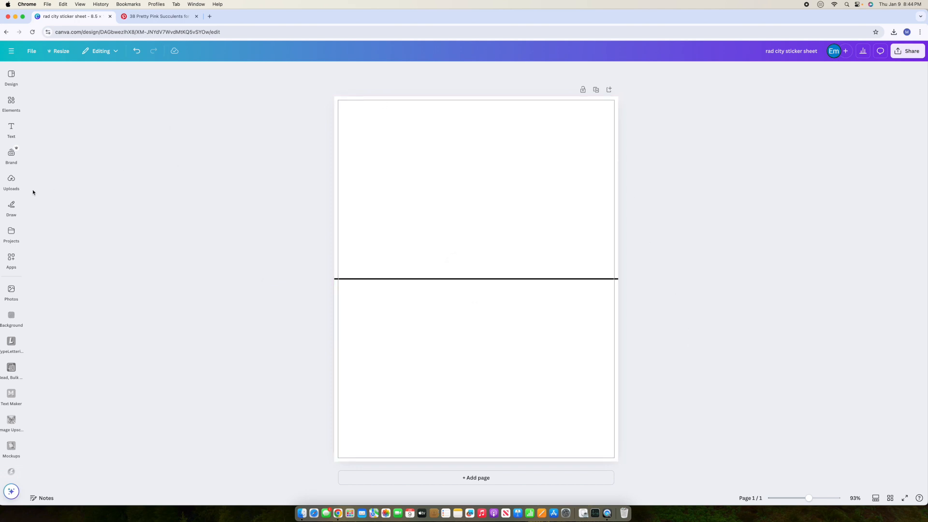
Step: Upload Rad City Resin (3).png from the Downloads folder
{"action": "left_click", "coordinate": [12, 181]}
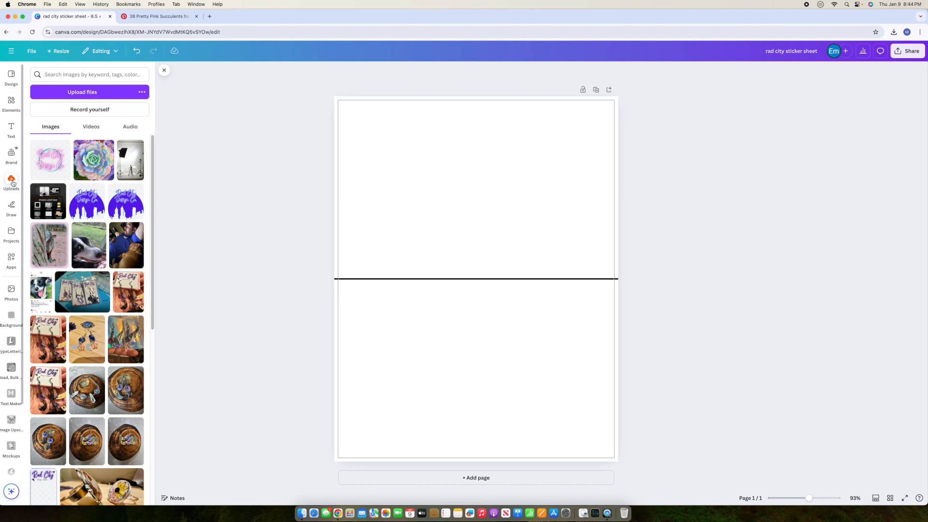
{"action": "left_click", "coordinate": [89, 97]}
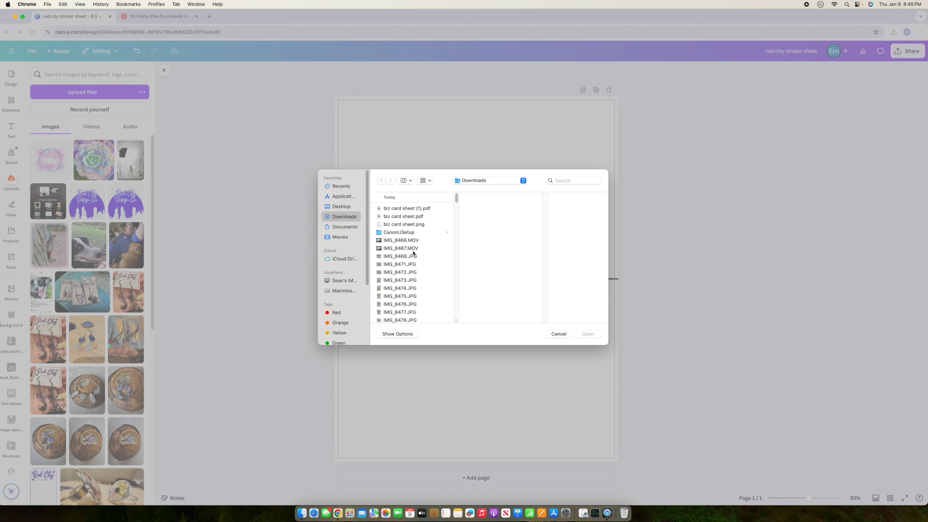
{"action": "scroll", "coordinate": [429, 263], "scroll_direction": "down", "scroll_amount": 3}
{"action": "scroll", "coordinate": [429, 263], "scroll_direction": "down", "scroll_amount": 8}
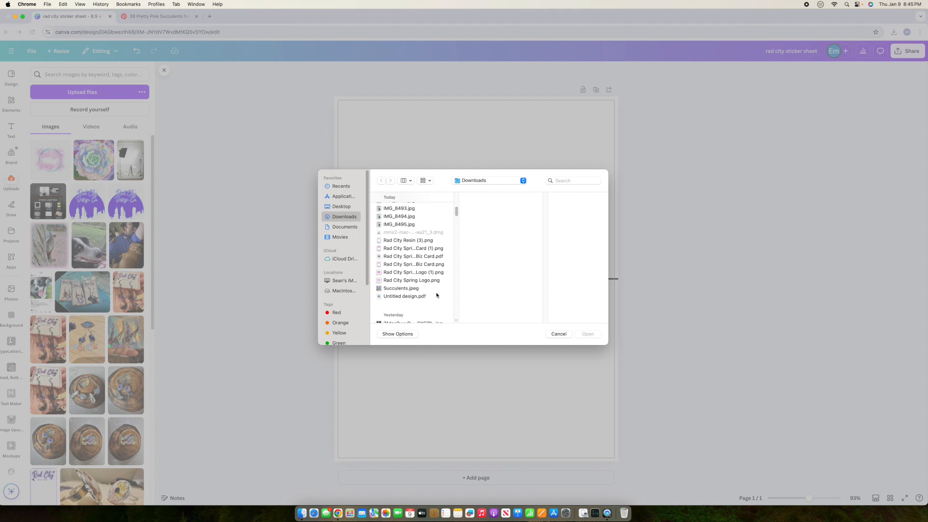
{"action": "left_click", "coordinate": [424, 241]}
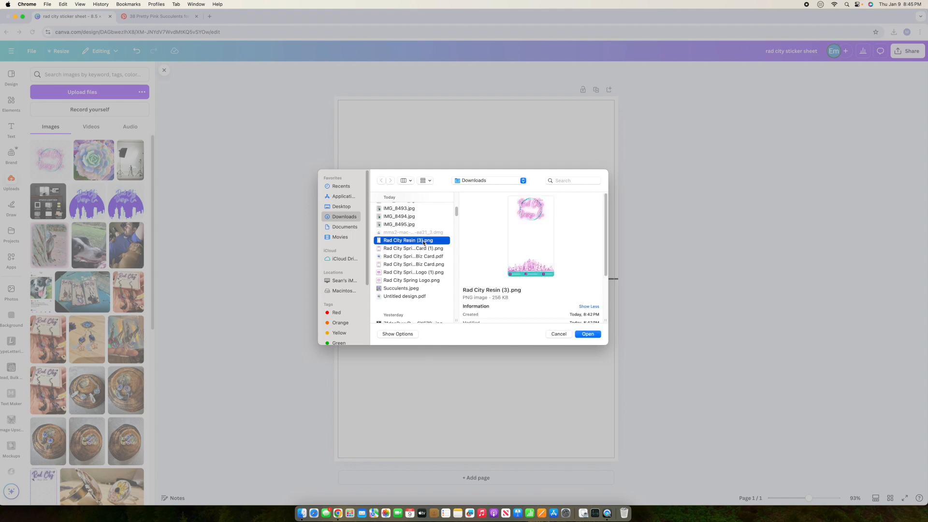
{"action": "left_click", "coordinate": [589, 335]}
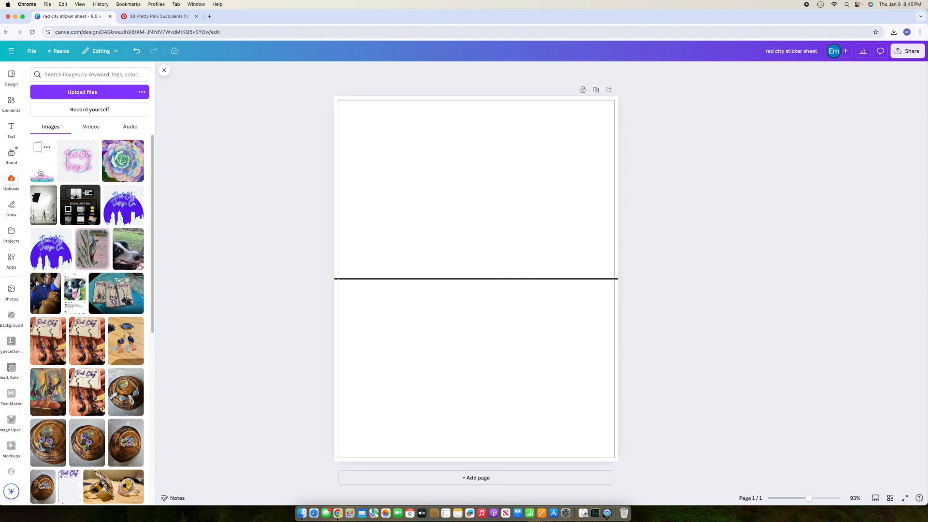
Step: Add the uploaded card, shrink it to about 1.7 × 2.98 in, and move it top-left
{"action": "left_click", "coordinate": [40, 173]}
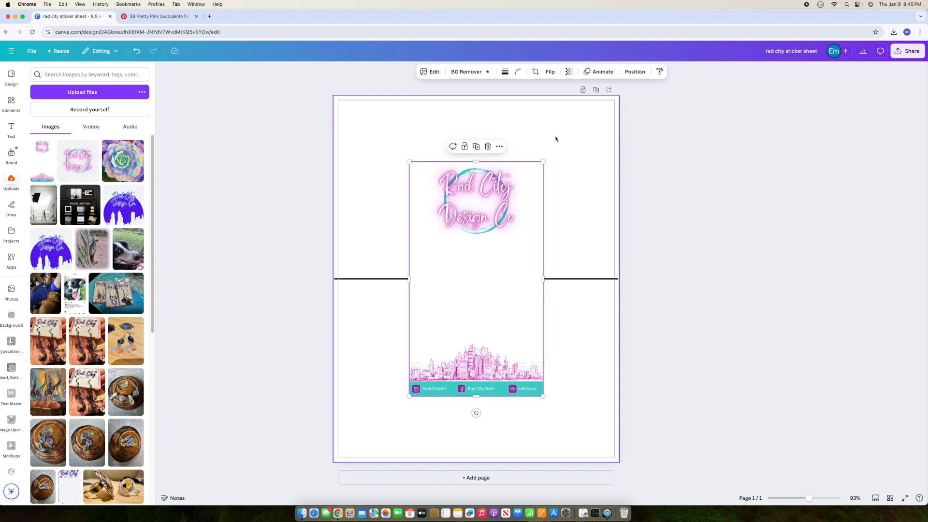
{"action": "left_click", "coordinate": [627, 71]}
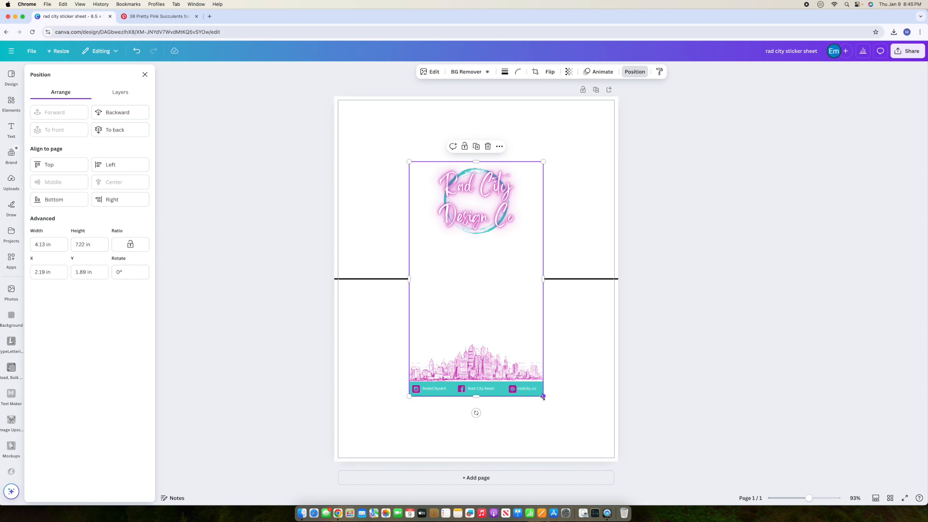
{"action": "left_click_drag", "start_coordinate": [543, 396], "coordinate": [450, 265]}
{"action": "left_click_drag", "start_coordinate": [435, 234], "coordinate": [359, 161]}
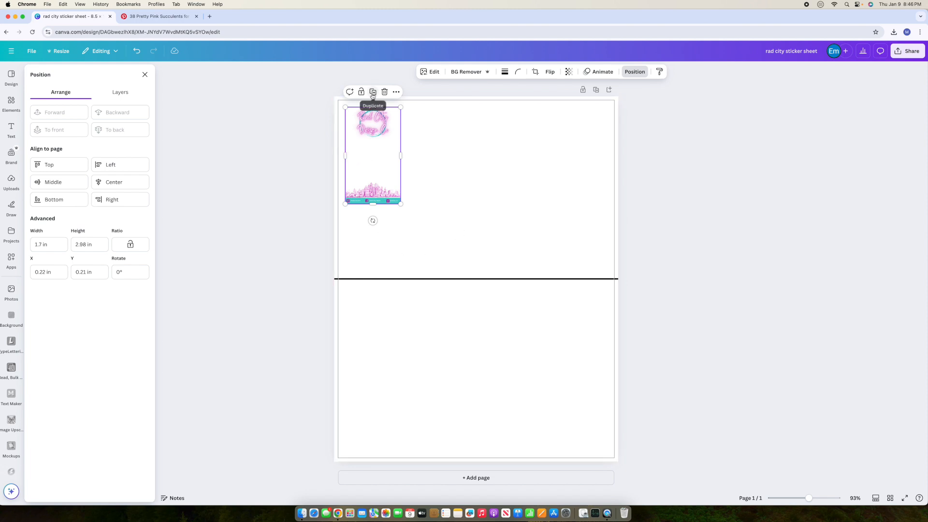
{"action": "left_click", "coordinate": [426, 181]}
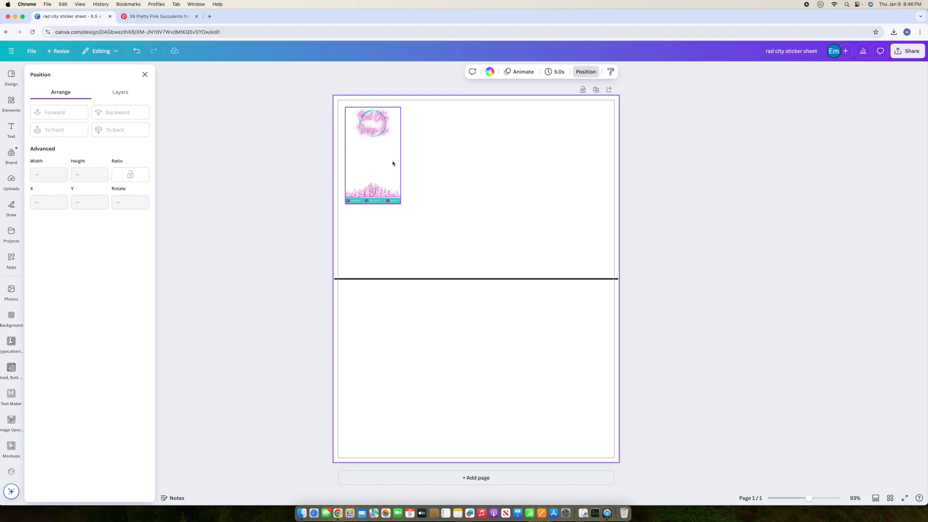
Step: Give the card a dashed blue border
{"action": "left_click", "coordinate": [368, 164]}
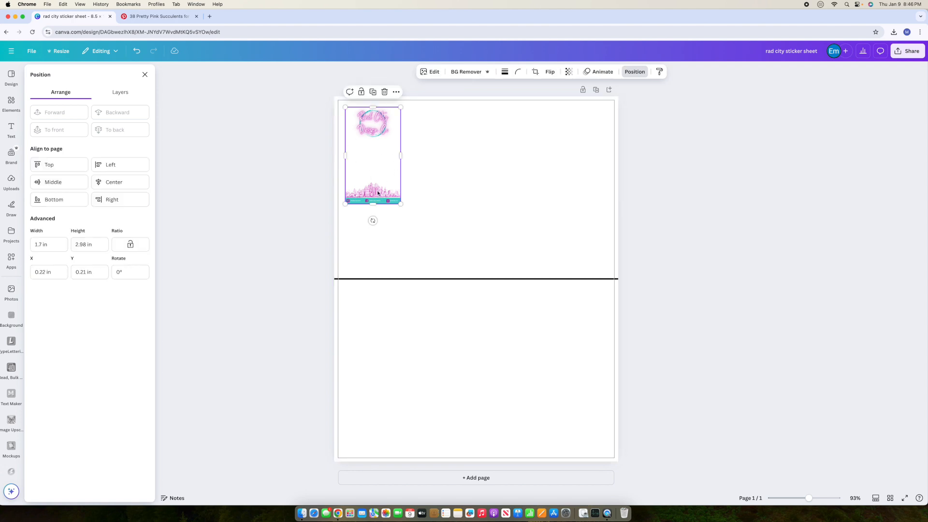
{"action": "left_click", "coordinate": [505, 72]}
{"action": "left_click", "coordinate": [549, 99]}
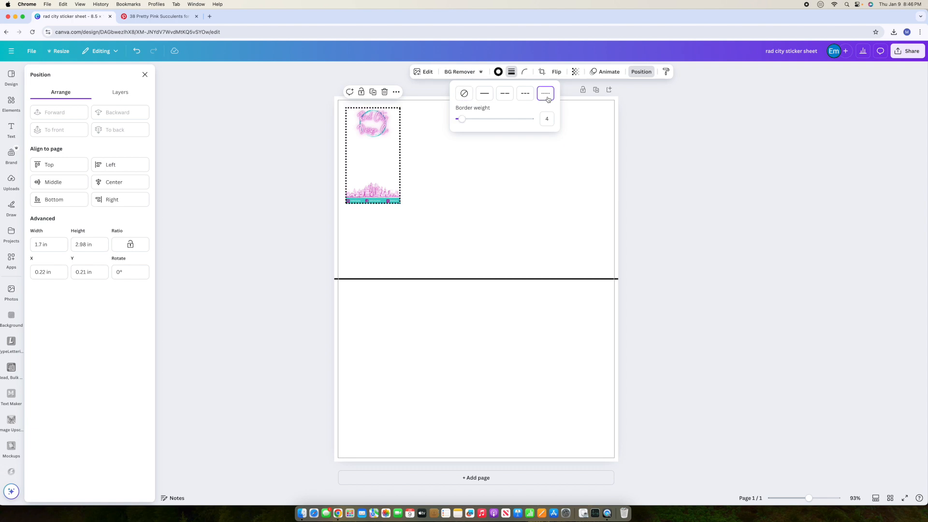
{"action": "left_click", "coordinate": [548, 120]}
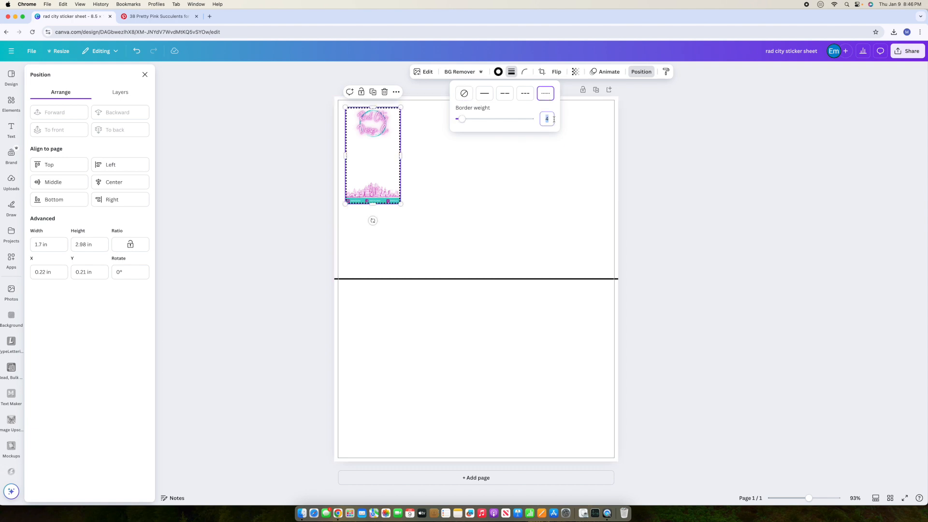
{"action": "left_click", "coordinate": [445, 186]}
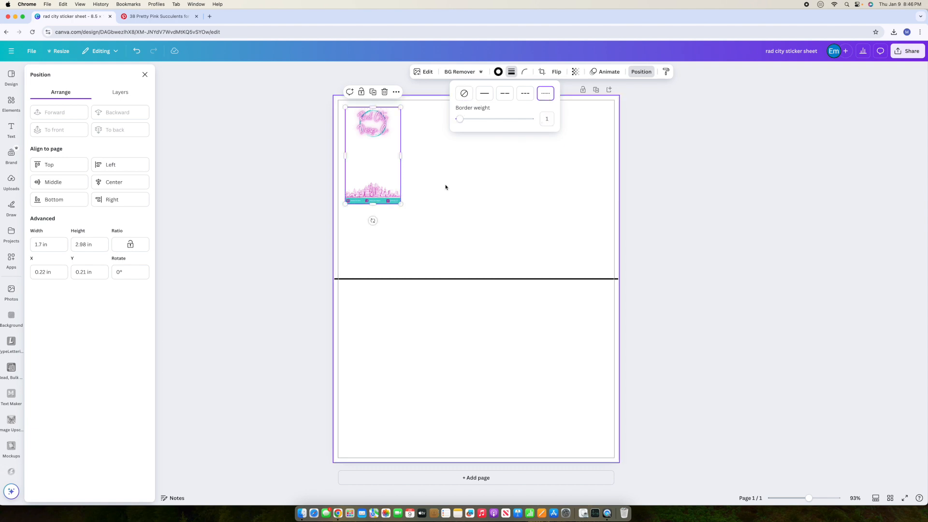
{"action": "left_click", "coordinate": [400, 133]}
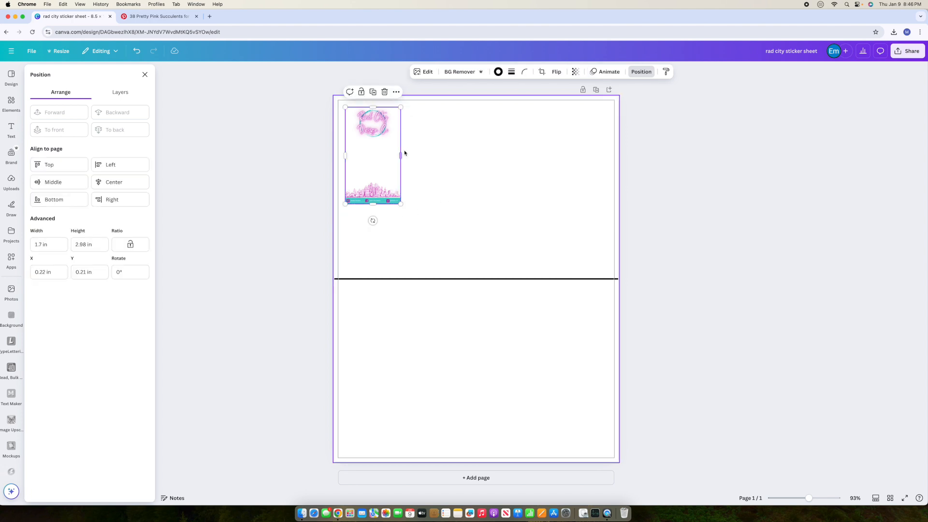
{"action": "left_click", "coordinate": [512, 72]}
{"action": "left_click", "coordinate": [532, 98]}
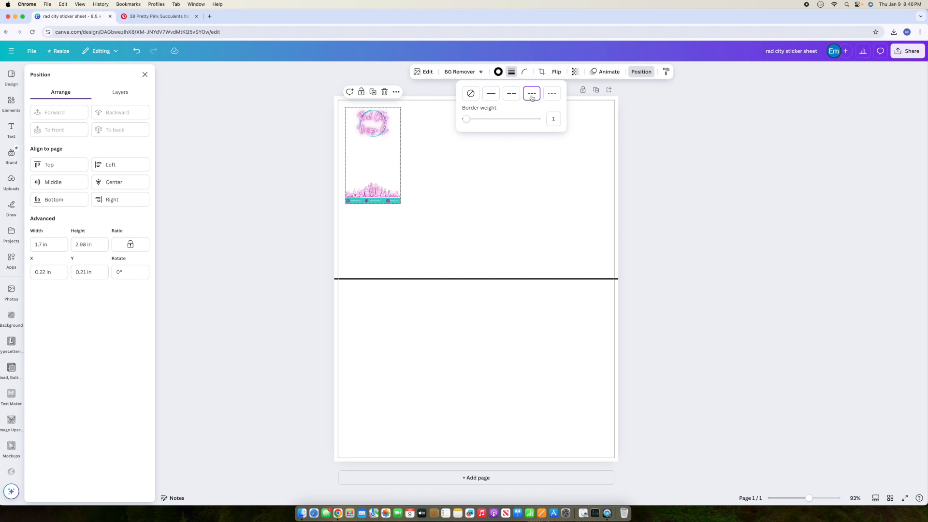
{"action": "left_click", "coordinate": [498, 71]}
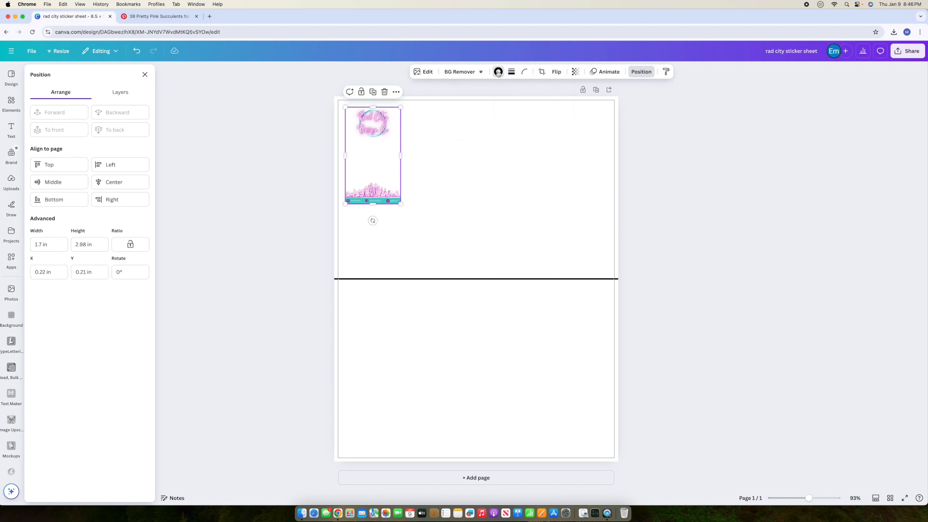
{"action": "left_click", "coordinate": [47, 271]}
{"action": "left_click", "coordinate": [437, 252]}
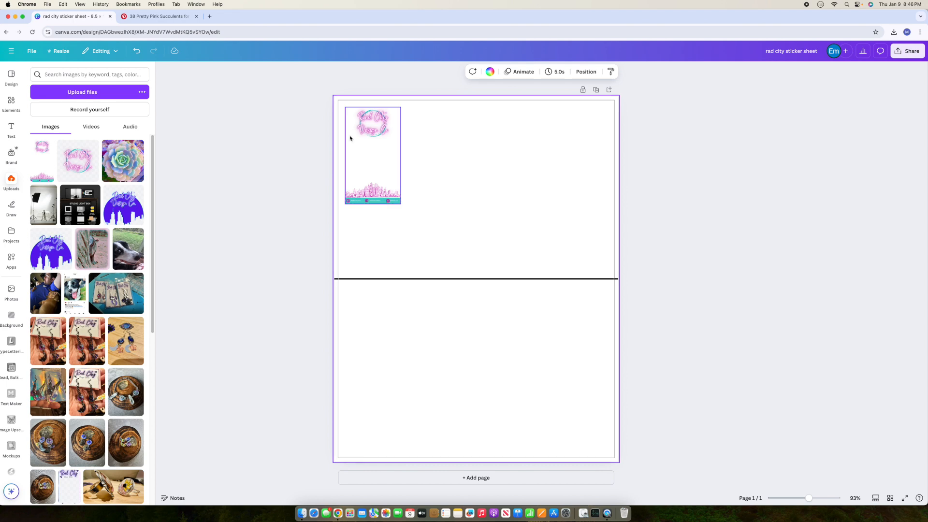
Step: Zoom the page to 129% and apply the Capri filter to the card
{"action": "left_click_drag", "start_coordinate": [809, 498], "coordinate": [815, 498]}
{"action": "scroll", "coordinate": [556, 355], "scroll_direction": "up", "scroll_amount": 5}
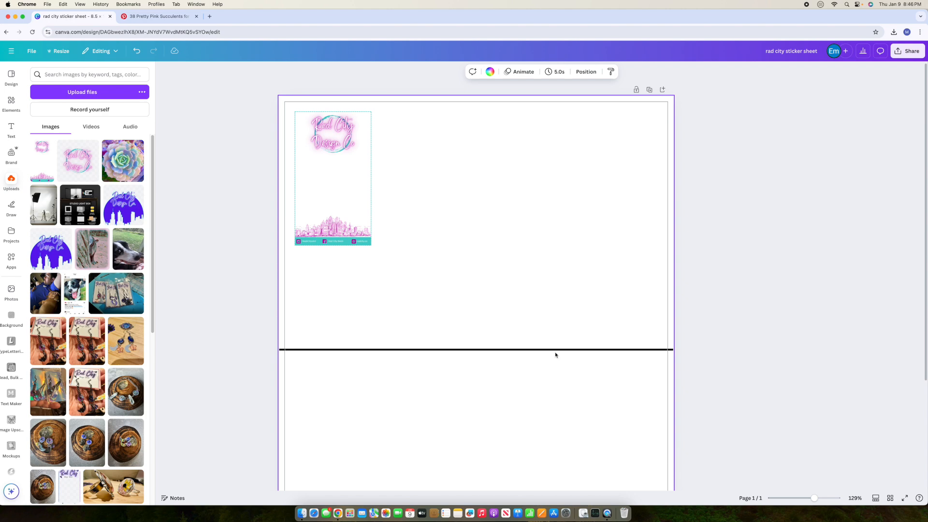
{"action": "left_click", "coordinate": [359, 143]}
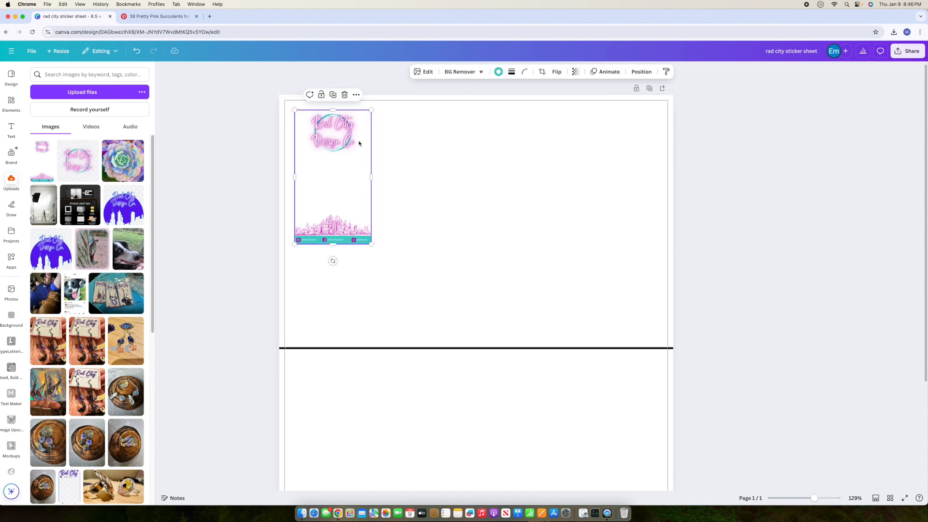
{"action": "left_click", "coordinate": [428, 75]}
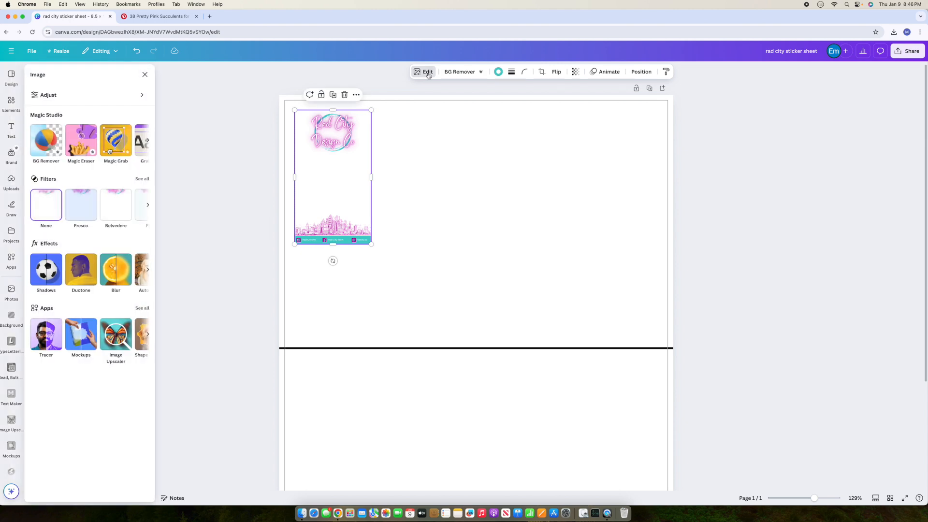
{"action": "left_click", "coordinate": [140, 184]}
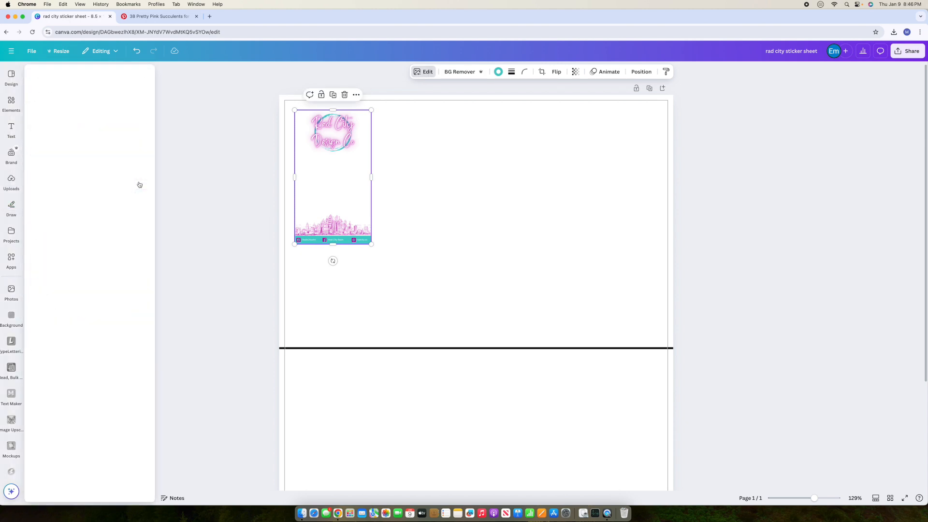
{"action": "left_click", "coordinate": [89, 299]}
{"action": "left_click", "coordinate": [516, 319]}
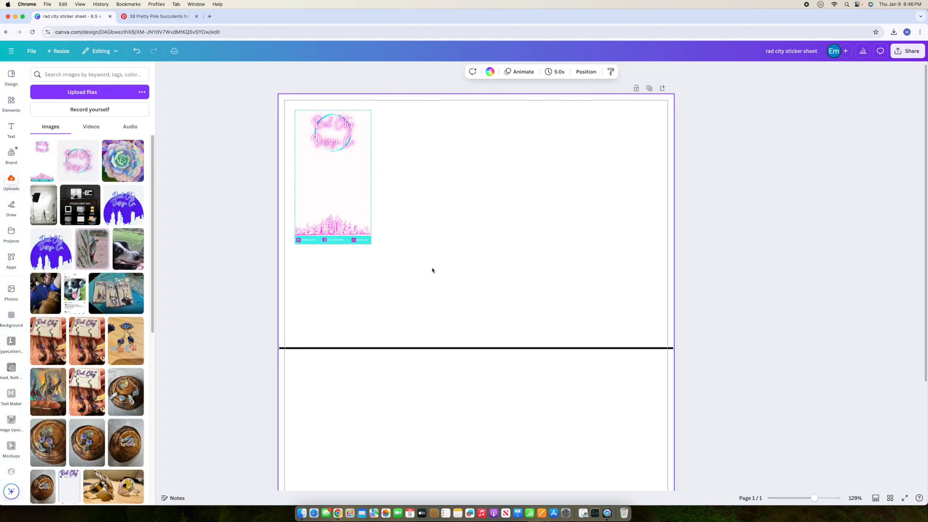
Step: Duplicate the card three times so four cards sit side by side
{"action": "left_click", "coordinate": [353, 182]}
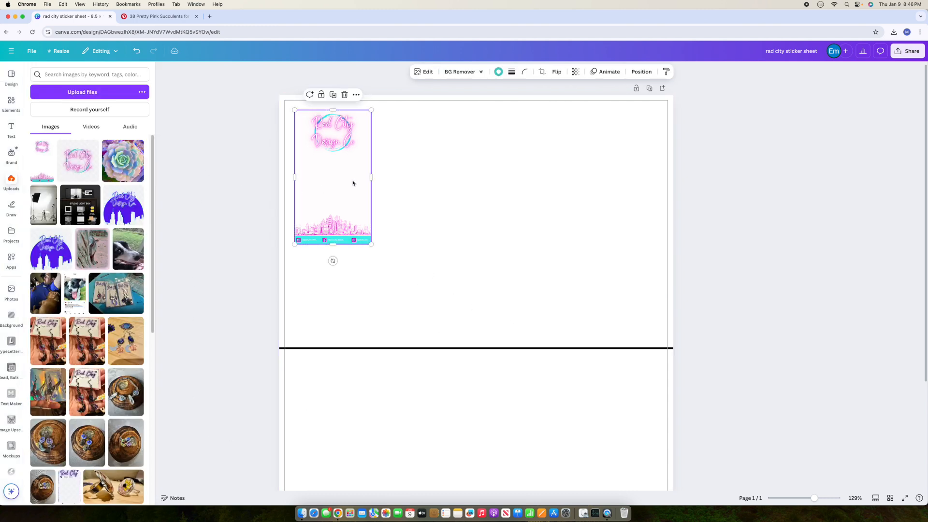
{"action": "left_click", "coordinate": [333, 95]}
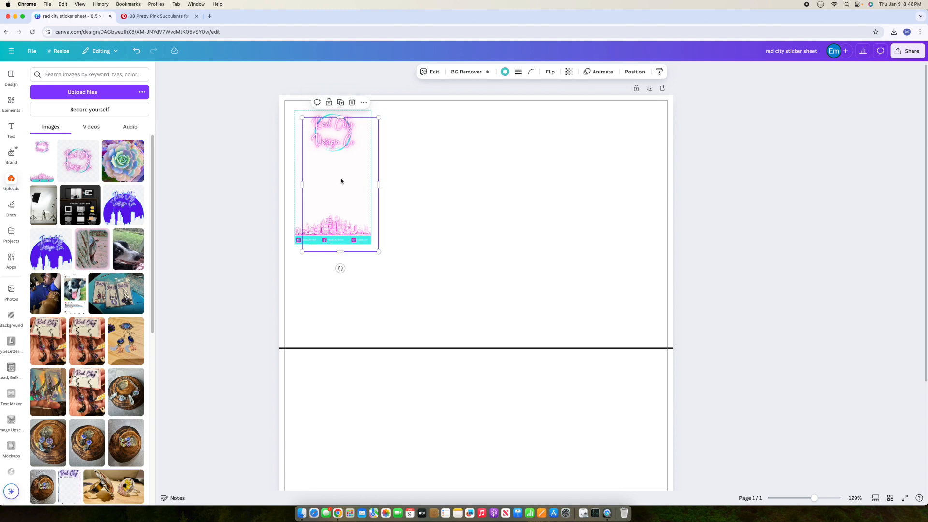
{"action": "left_click_drag", "start_coordinate": [344, 182], "coordinate": [421, 172]}
{"action": "left_click", "coordinate": [419, 95]}
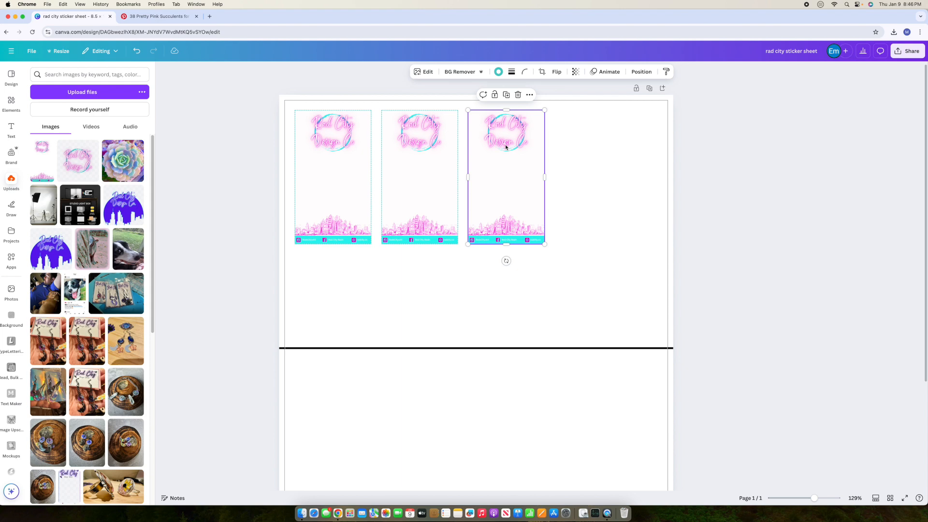
{"action": "left_click", "coordinate": [507, 96]}
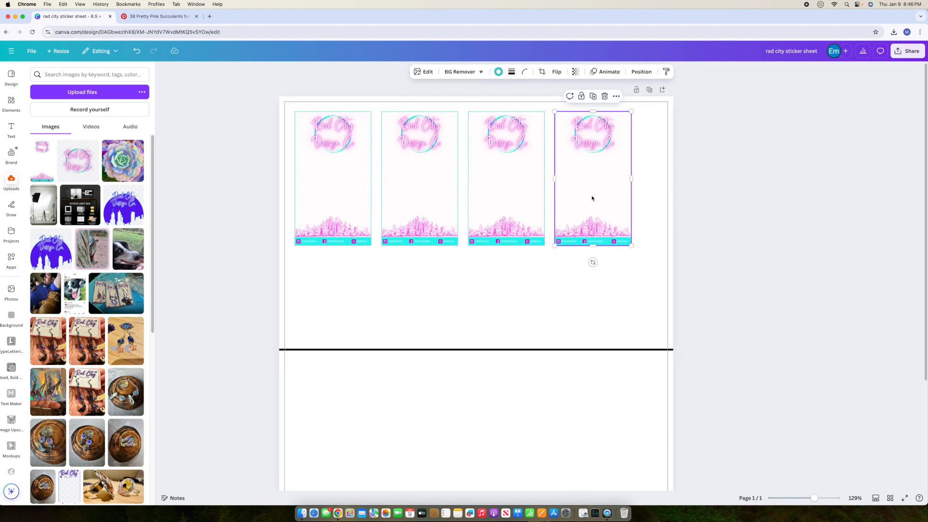
Step: Select all four cards and centre the row horizontally on the page
{"action": "scroll", "coordinate": [298, 237], "scroll_direction": "down", "scroll_amount": 1}
{"action": "left_click_drag", "start_coordinate": [289, 224], "coordinate": [660, 244]}
{"action": "scroll", "coordinate": [572, 252], "scroll_direction": "down", "scroll_amount": 5}
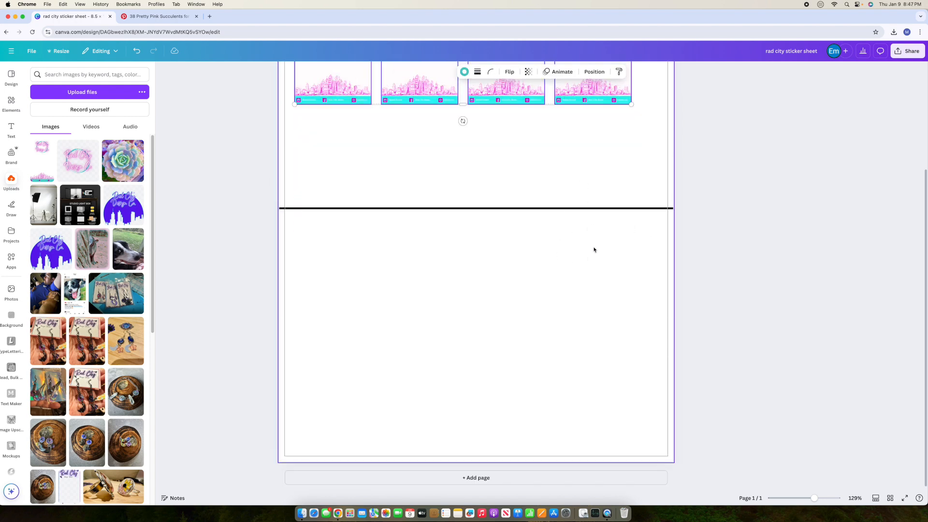
{"action": "scroll", "coordinate": [624, 277], "scroll_direction": "up", "scroll_amount": 5}
{"action": "left_click_drag", "start_coordinate": [581, 214], "coordinate": [594, 210]}
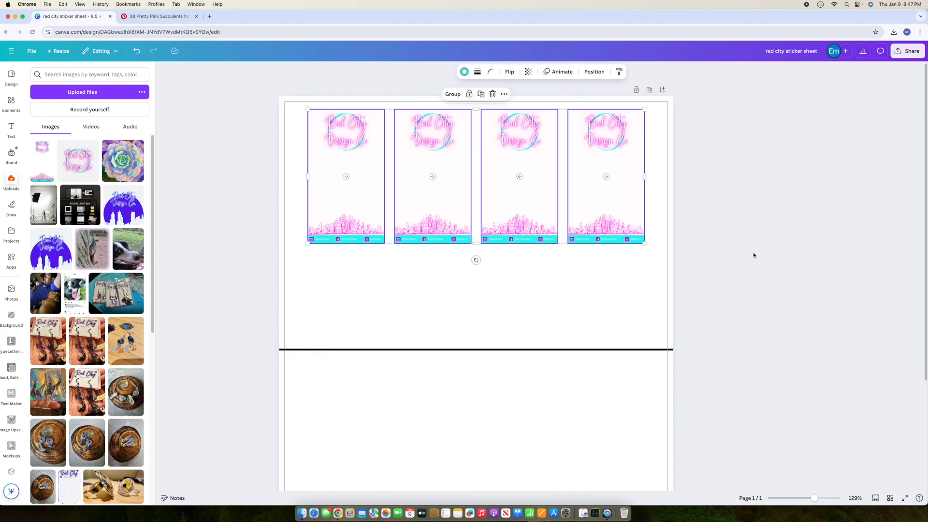
Step: Duplicate the top row of four cards and move the copy to the sheet's bottom
{"action": "scroll", "coordinate": [533, 191], "scroll_direction": "down", "scroll_amount": 1}
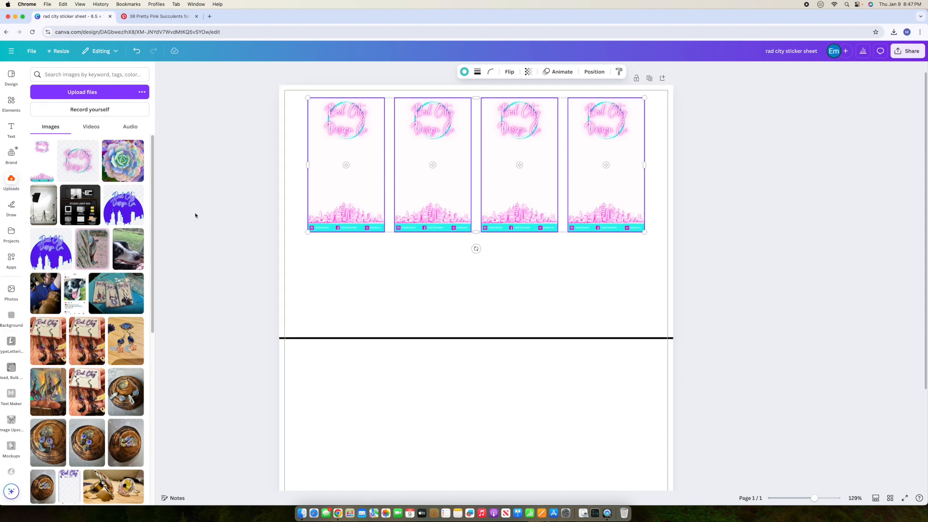
{"action": "scroll", "coordinate": [621, 259], "scroll_direction": "down", "scroll_amount": 5}
{"action": "scroll", "coordinate": [617, 319], "scroll_direction": "up", "scroll_amount": 5}
{"action": "scroll", "coordinate": [618, 324], "scroll_direction": "down", "scroll_amount": 5}
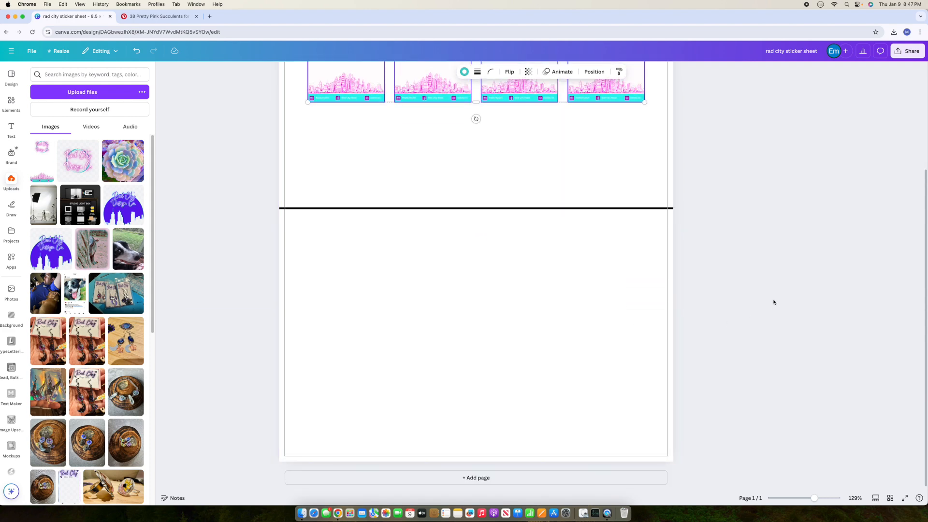
{"action": "scroll", "coordinate": [773, 302], "scroll_direction": "up", "scroll_amount": 5}
{"action": "left_click_drag", "start_coordinate": [297, 140], "coordinate": [658, 157]}
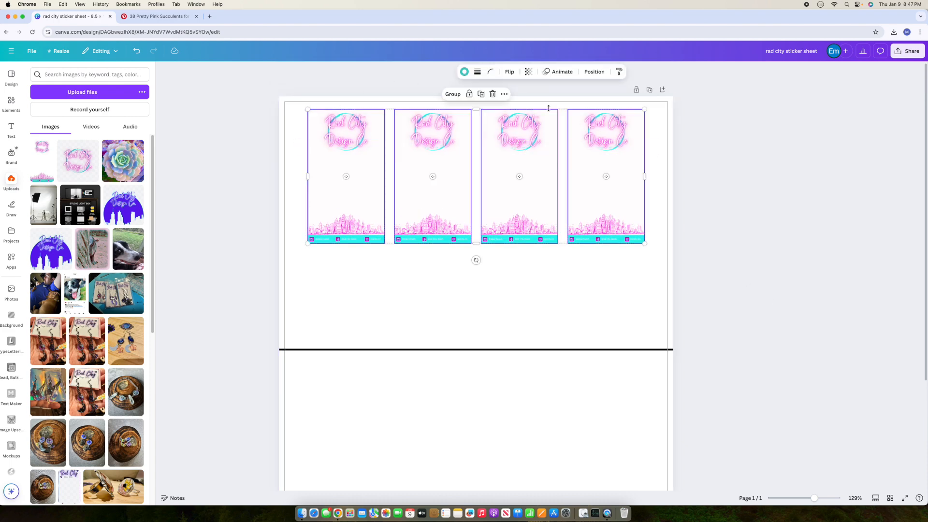
{"action": "left_click", "coordinate": [481, 94]}
{"action": "left_click_drag", "start_coordinate": [526, 148], "coordinate": [522, 408]}
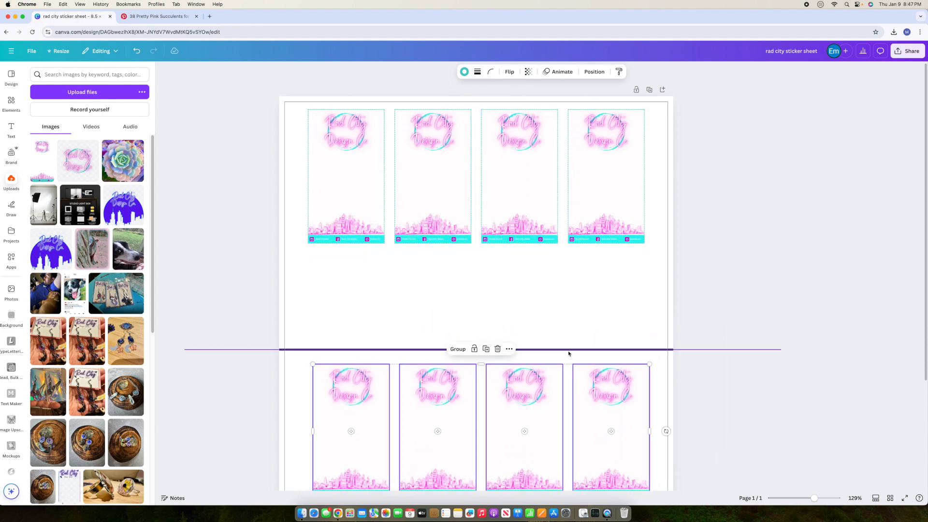
{"action": "scroll", "coordinate": [709, 357], "scroll_direction": "down", "scroll_amount": 3}
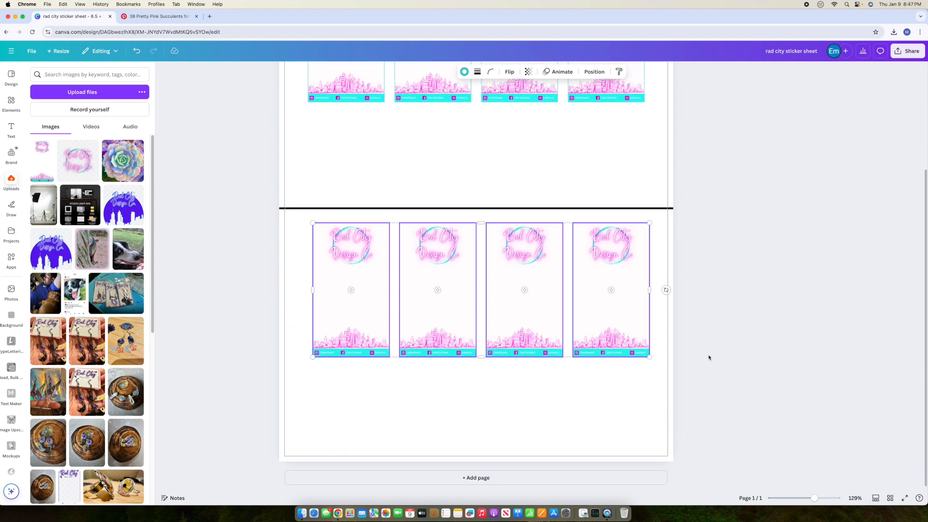
{"action": "left_click_drag", "start_coordinate": [584, 314], "coordinate": [583, 407]}
{"action": "left_click", "coordinate": [733, 363]}
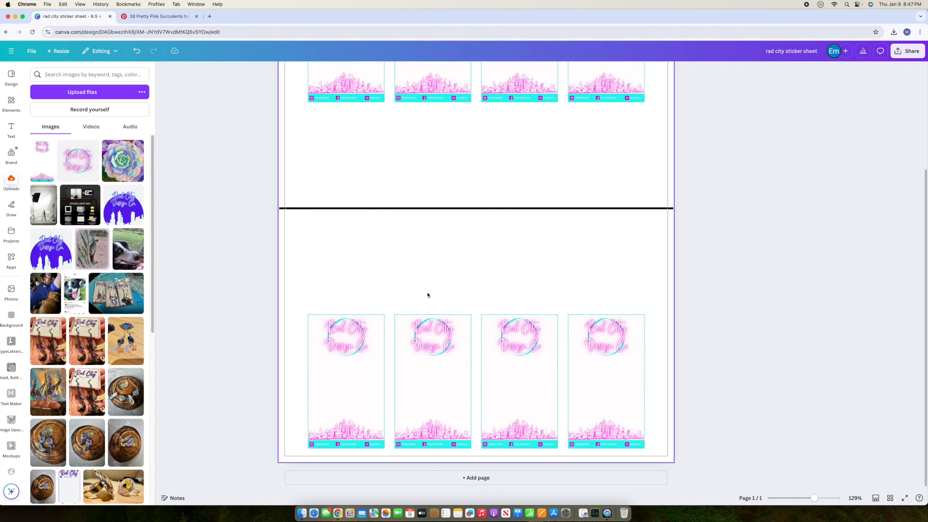
Step: Duplicate a bottom-row card, move it below the line, and rotate it sideways
{"action": "left_click", "coordinate": [348, 355]}
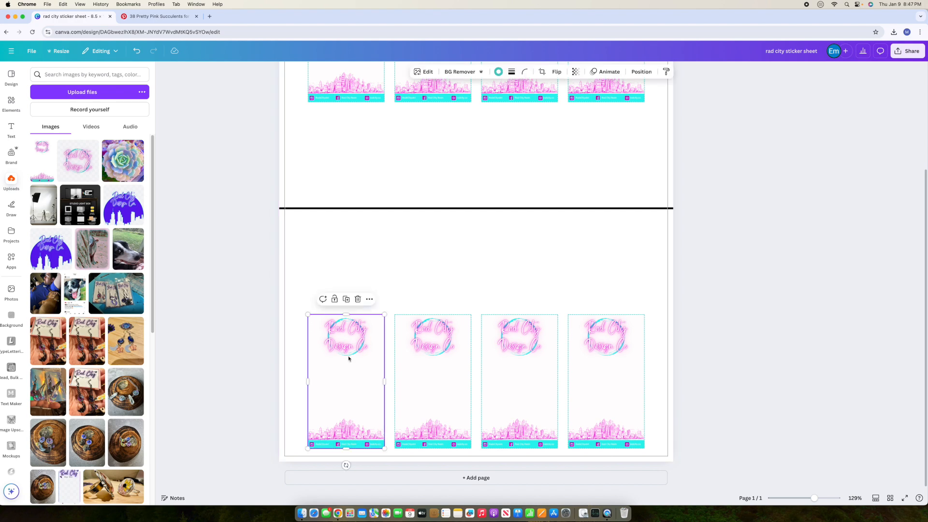
{"action": "left_click", "coordinate": [347, 300]}
{"action": "left_click_drag", "start_coordinate": [365, 376], "coordinate": [358, 273]}
{"action": "left_click_drag", "start_coordinate": [346, 370], "coordinate": [396, 261]}
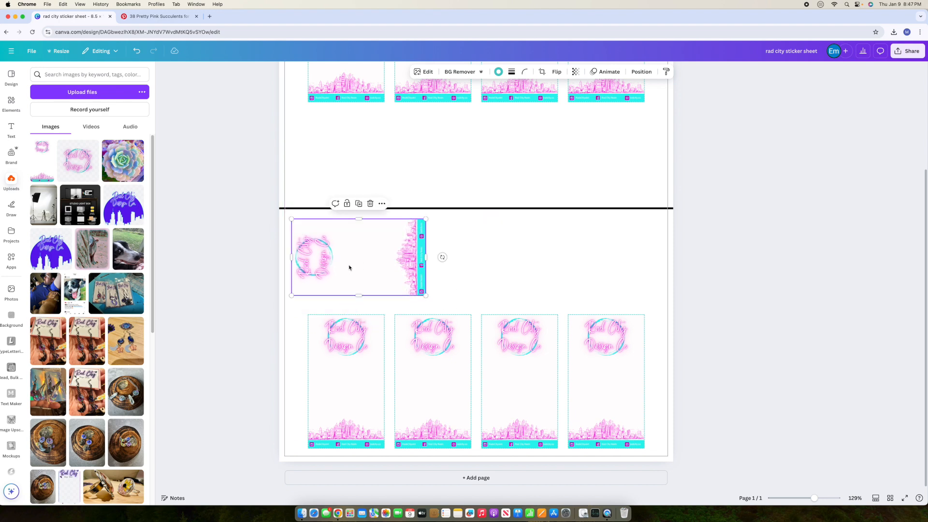
Step: Copy the sideways card three times, forming pairs above and below the line
{"action": "left_click", "coordinate": [360, 201]}
{"action": "left_click_drag", "start_coordinate": [390, 172], "coordinate": [363, 157]}
{"action": "left_click", "coordinate": [599, 211]}
{"action": "left_click", "coordinate": [378, 103]}
{"action": "left_click_drag", "start_coordinate": [415, 182], "coordinate": [585, 172]}
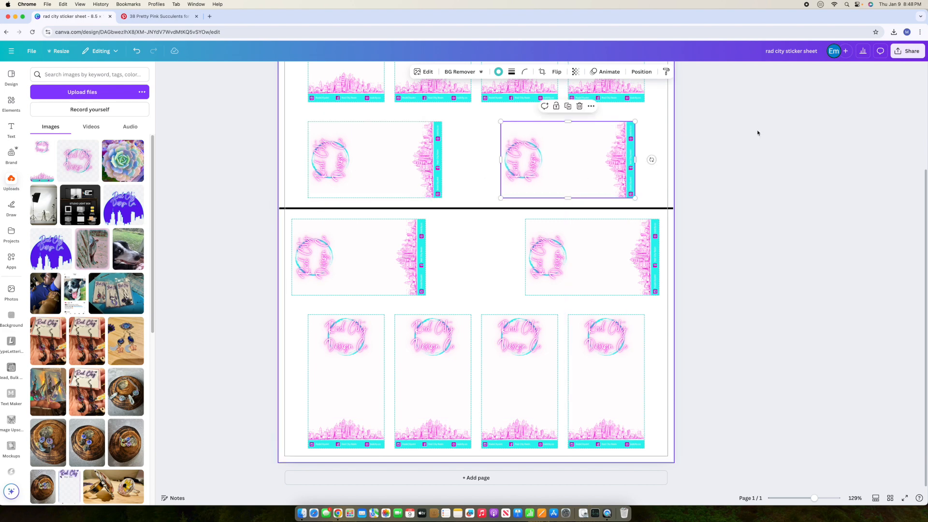
{"action": "left_click", "coordinate": [743, 271]}
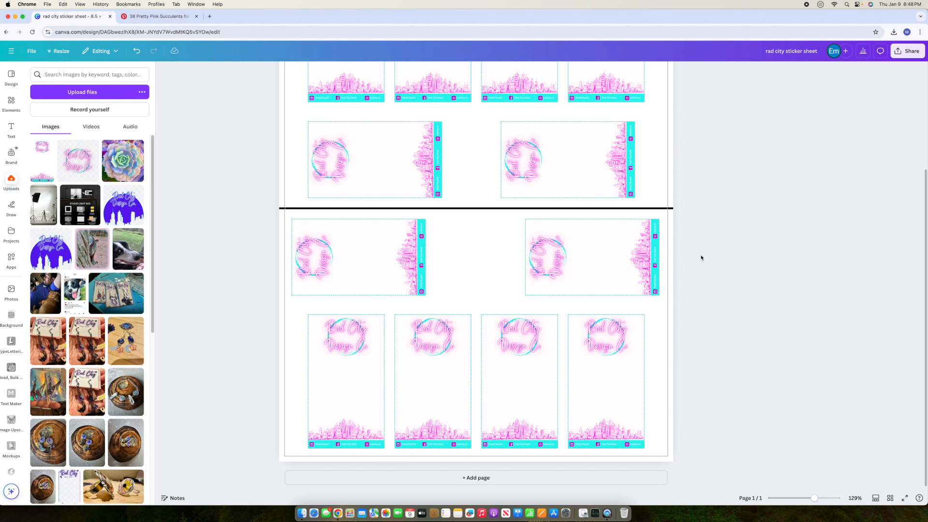
{"action": "left_click_drag", "start_coordinate": [298, 403], "coordinate": [633, 384]}
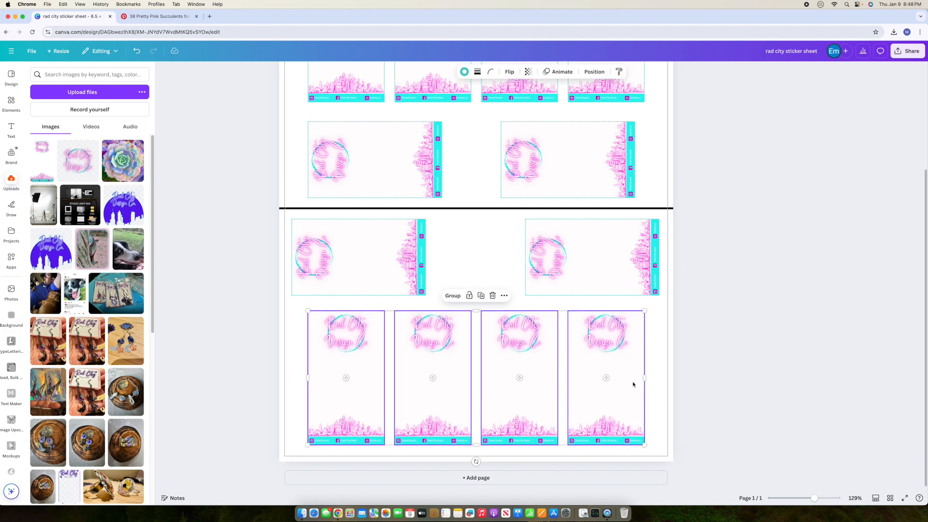
{"action": "left_click", "coordinate": [771, 375]}
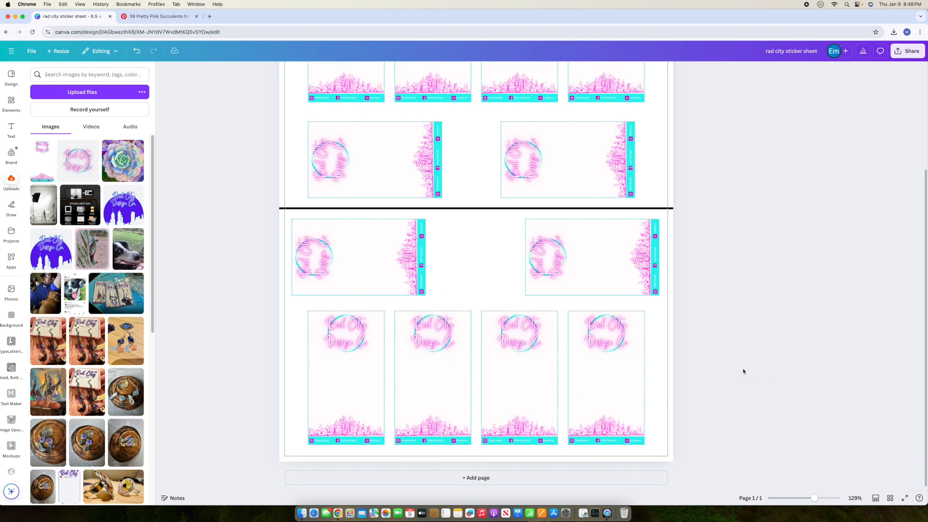
{"action": "left_click", "coordinate": [642, 209]}
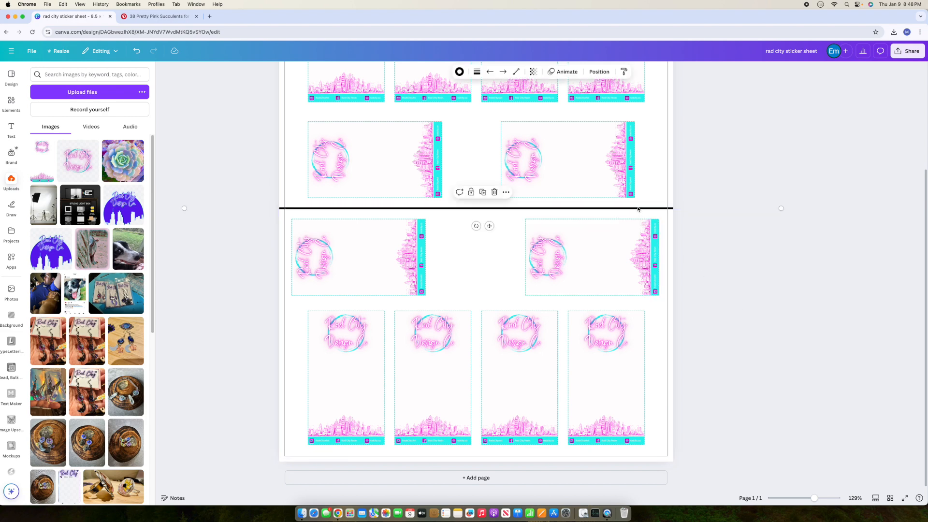
{"action": "key", "text": "Delete"}
{"action": "scroll", "coordinate": [808, 358], "scroll_direction": "up", "scroll_amount": 1}
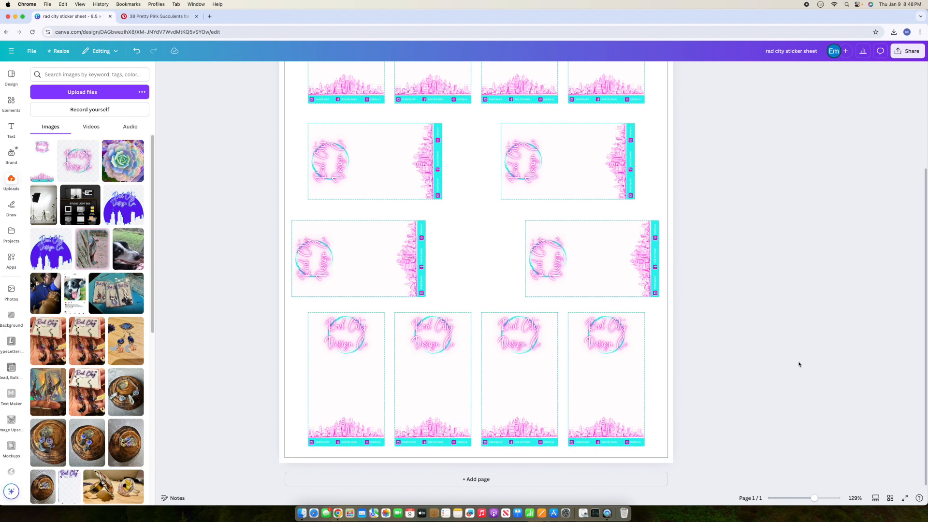
{"action": "scroll", "coordinate": [794, 353], "scroll_direction": "up", "scroll_amount": 5}
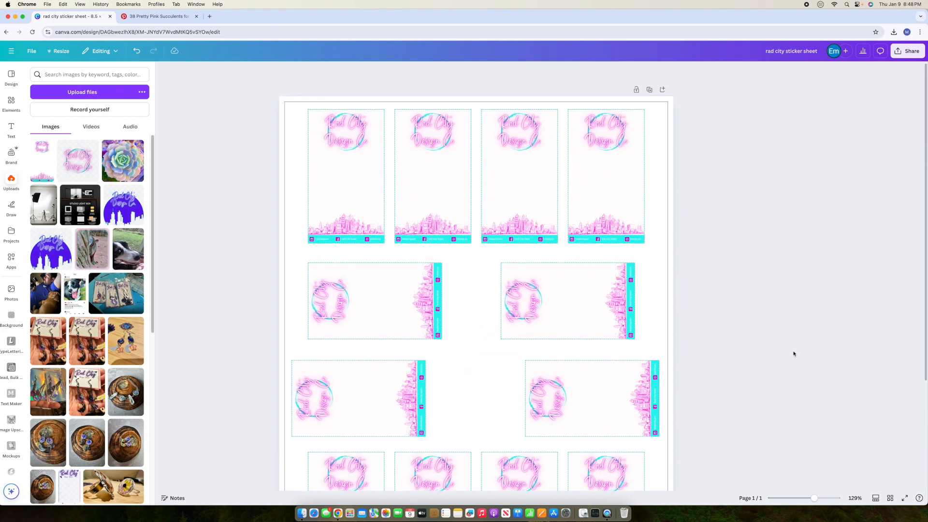
{"action": "scroll", "coordinate": [794, 354], "scroll_direction": "down", "scroll_amount": 4}
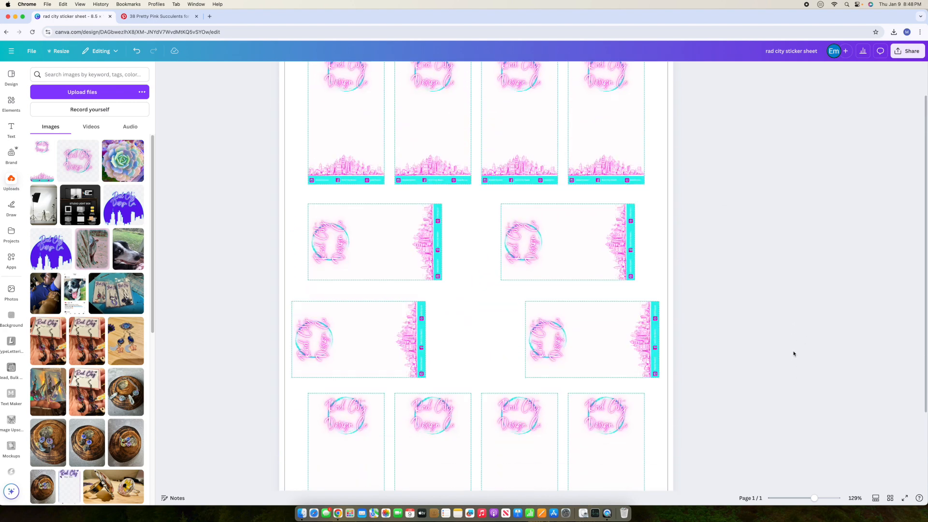
{"action": "left_click_drag", "start_coordinate": [361, 290], "coordinate": [375, 286]}
{"action": "left_click_drag", "start_coordinate": [616, 317], "coordinate": [591, 310]}
{"action": "left_click", "coordinate": [696, 318]}
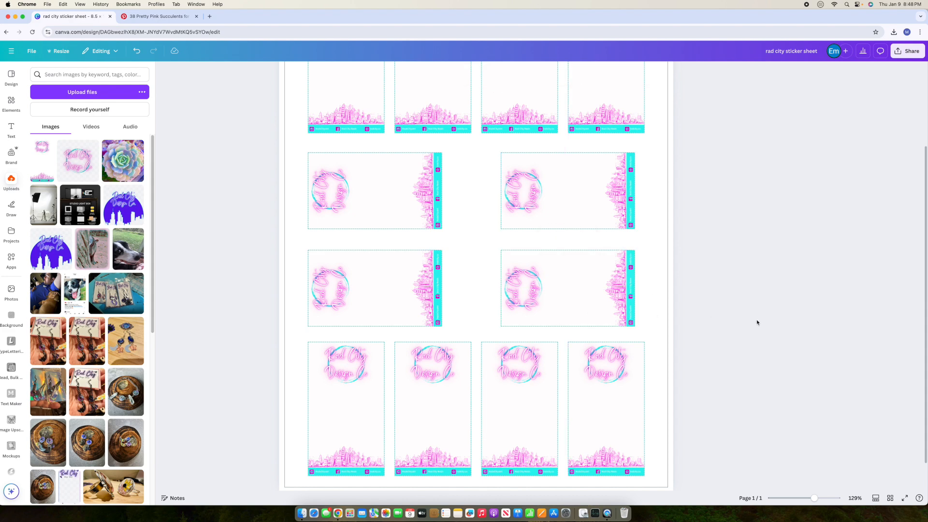
{"action": "scroll", "coordinate": [757, 322], "scroll_direction": "down", "scroll_amount": 1}
{"action": "scroll", "coordinate": [757, 321], "scroll_direction": "up", "scroll_amount": 4}
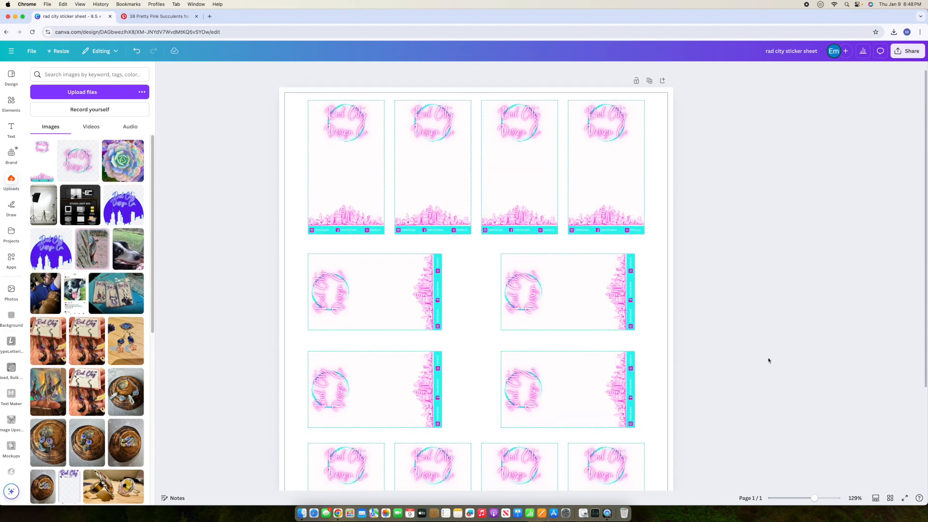
{"action": "scroll", "coordinate": [789, 391], "scroll_direction": "up", "scroll_amount": 1}
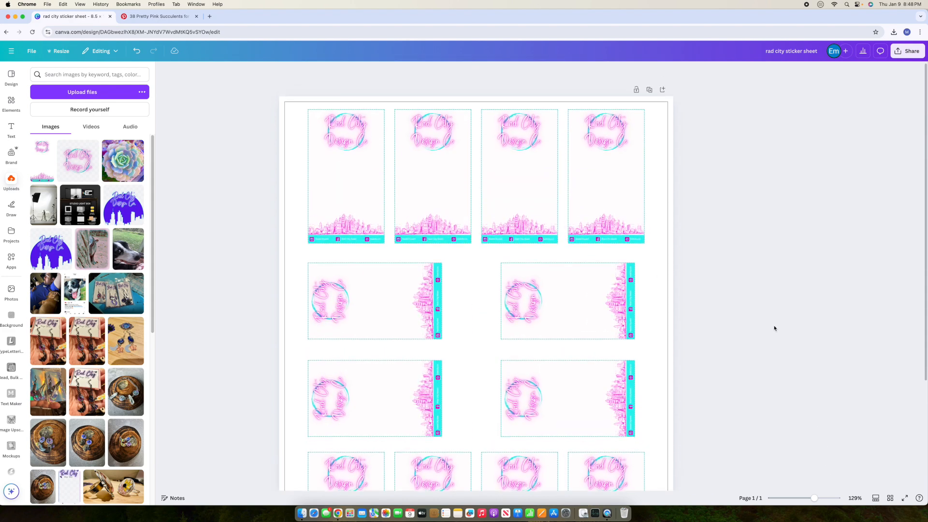
{"action": "scroll", "coordinate": [575, 420], "scroll_direction": "down", "scroll_amount": 2}
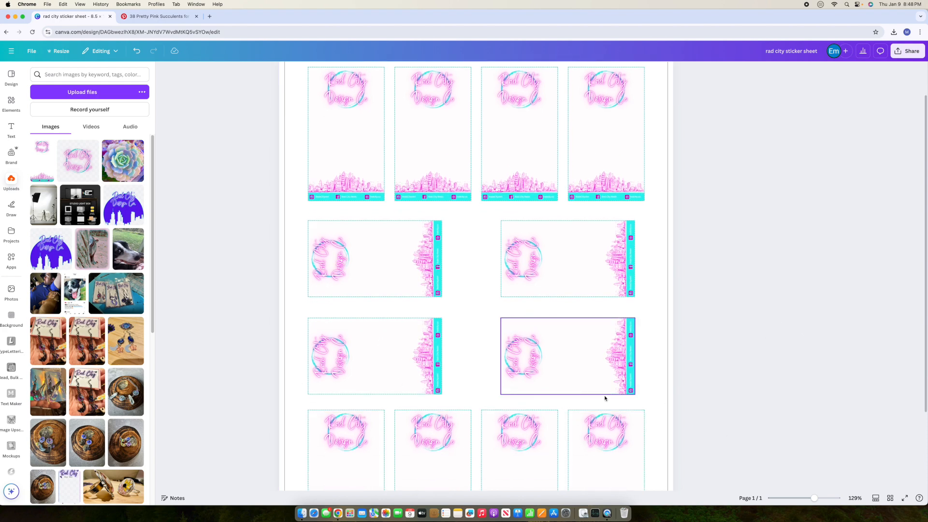
{"action": "scroll", "coordinate": [788, 320], "scroll_direction": "down", "scroll_amount": 5}
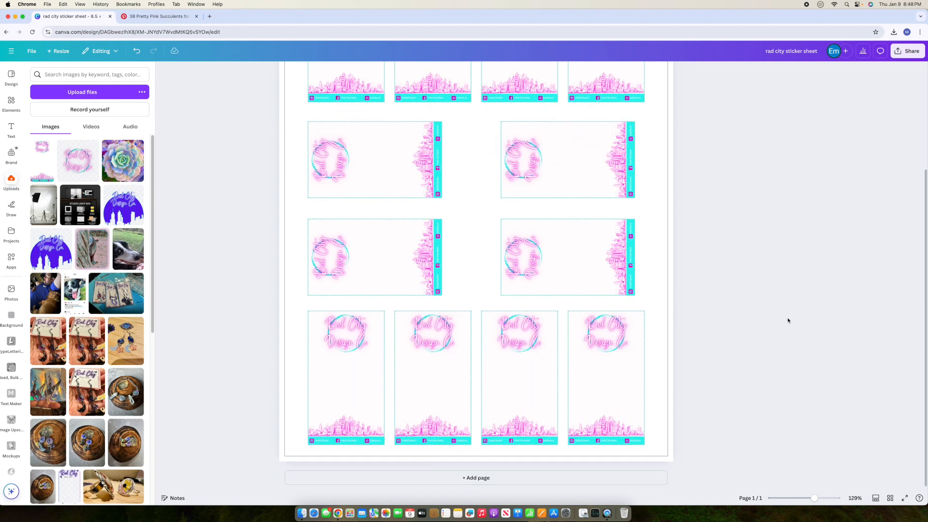
{"action": "scroll", "coordinate": [788, 320], "scroll_direction": "up", "scroll_amount": 6}
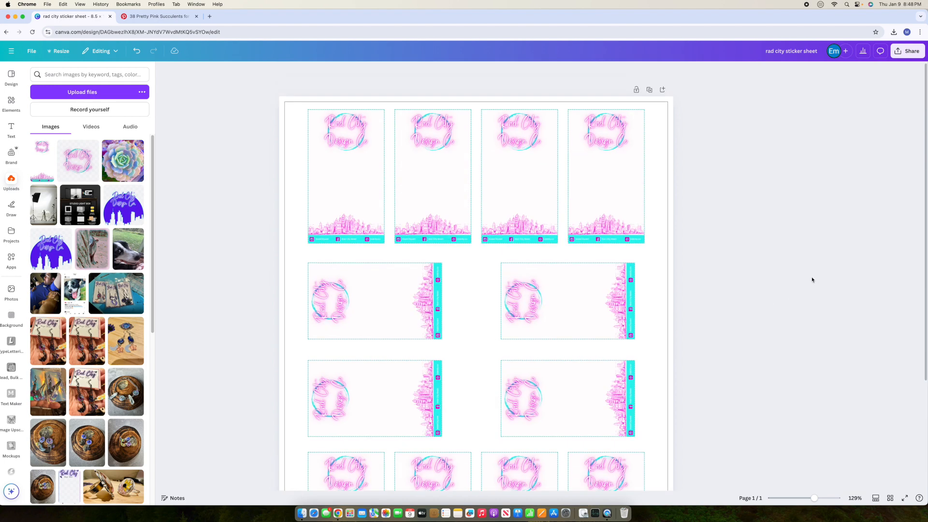
Step: Download the design as 'rad city sticker sheet.pdf' in PDF Print format with the RGB colour profile
{"action": "left_click", "coordinate": [915, 57]}
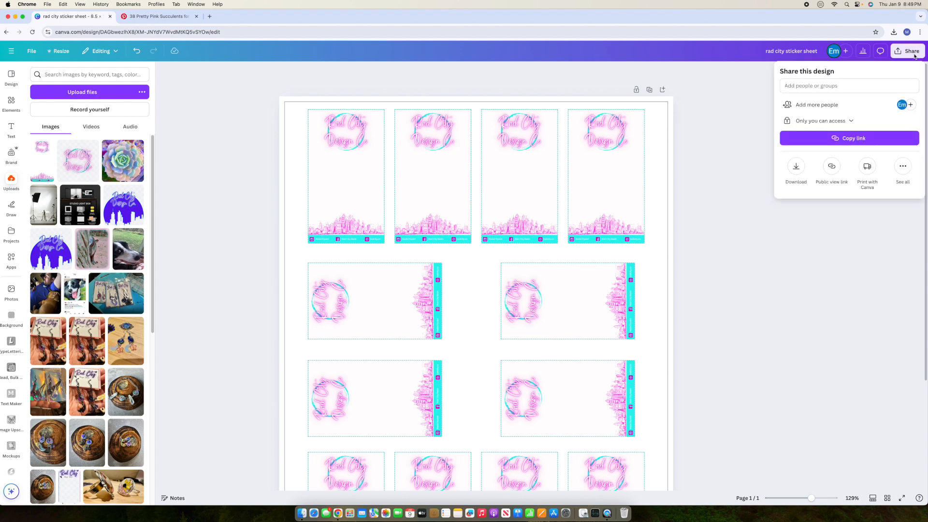
{"action": "left_click", "coordinate": [797, 167]}
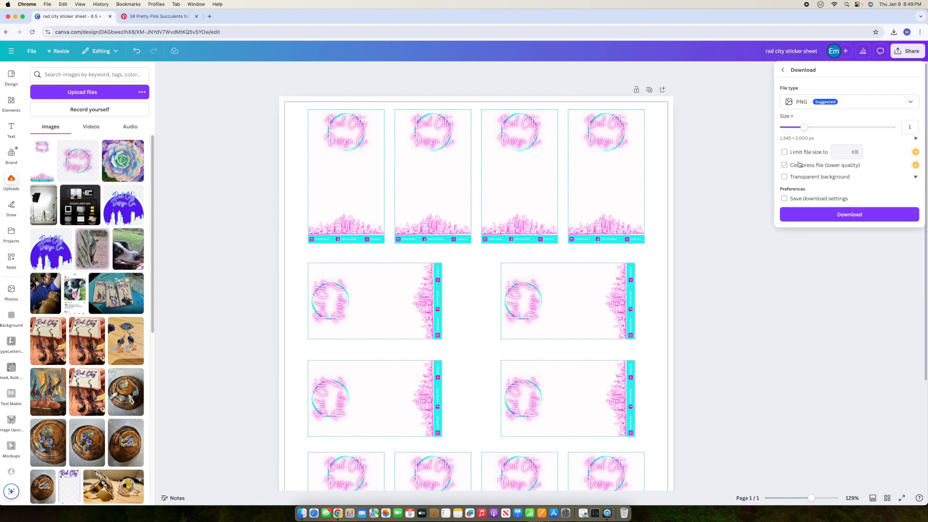
{"action": "left_click", "coordinate": [827, 105]}
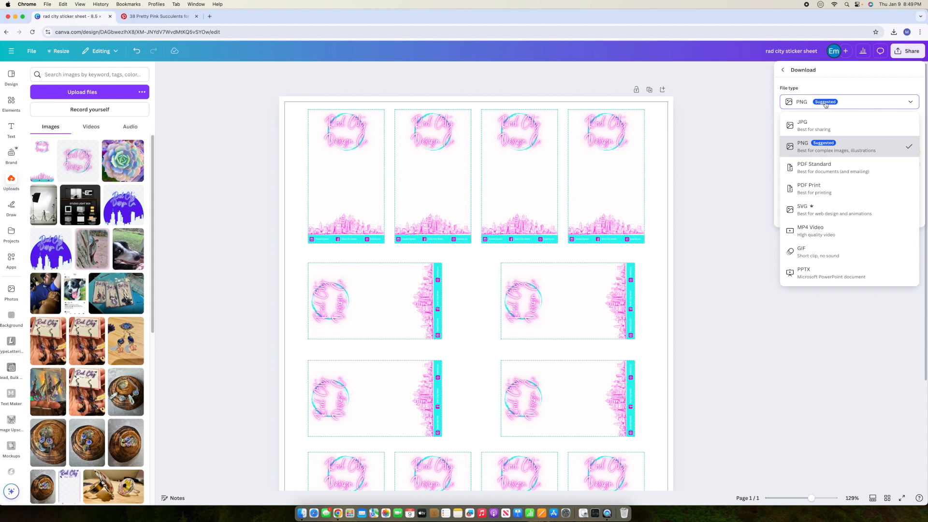
{"action": "left_click", "coordinate": [817, 188]}
{"action": "left_click", "coordinate": [820, 169]}
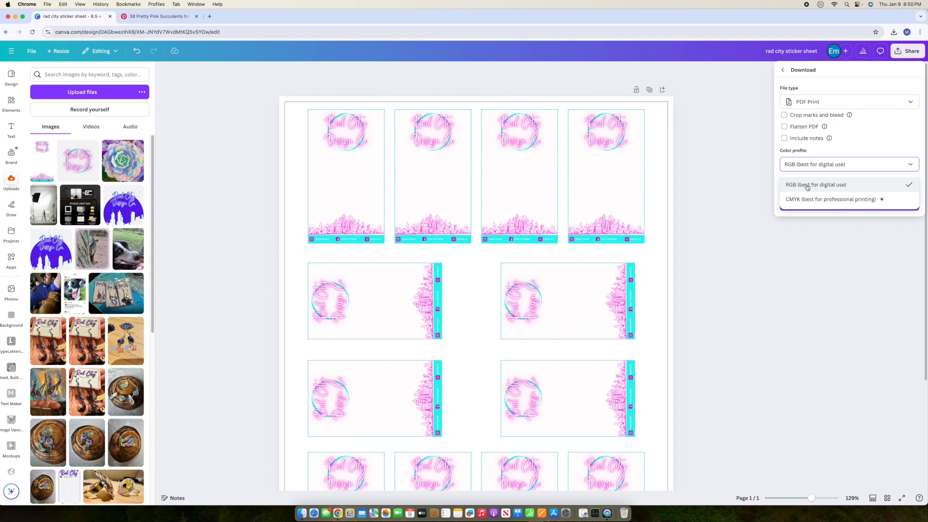
{"action": "left_click", "coordinate": [871, 139]}
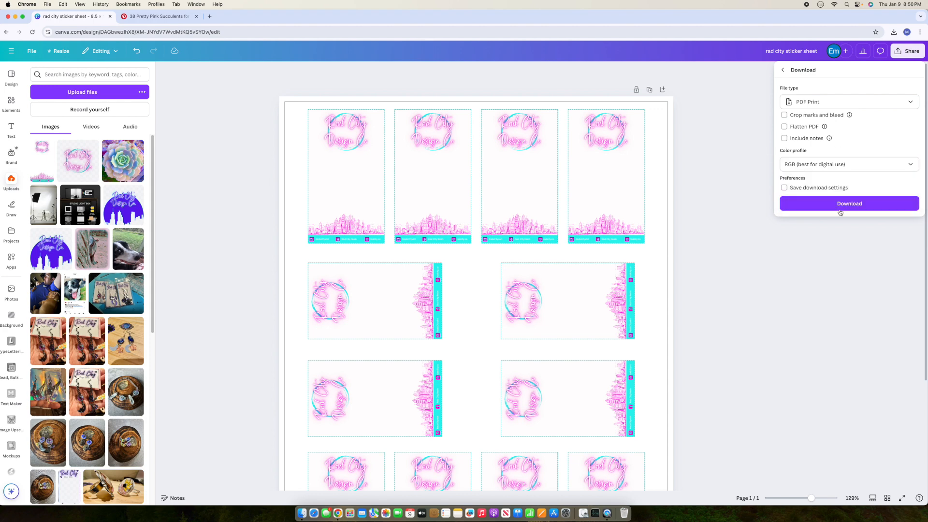
{"action": "left_click", "coordinate": [828, 200]}
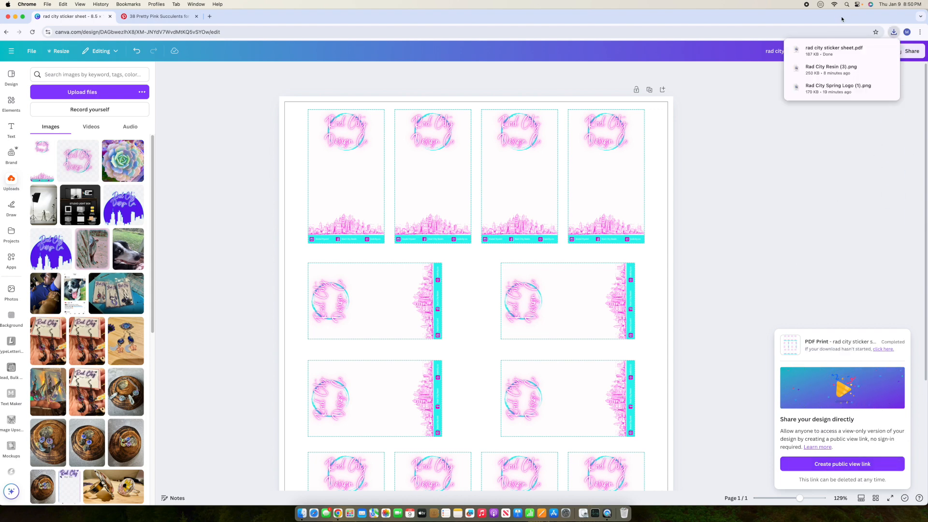
Step: Open rad city sticker sheet.pdf from Chrome's downloads, then go back to the Canva design
{"action": "left_click", "coordinate": [837, 50]}
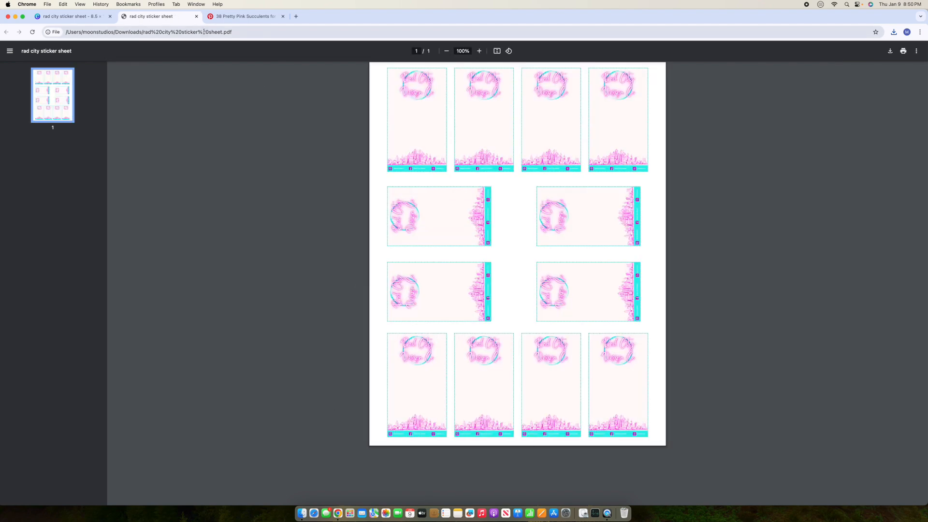
{"action": "left_click", "coordinate": [67, 16]}
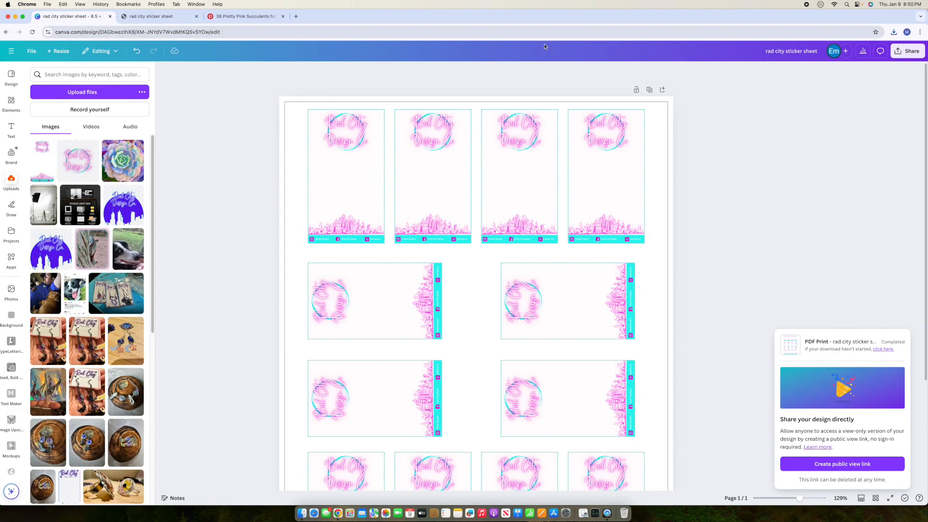
Step: Export a second PDF Print copy with the CMYK colour profile and open rad city sticker sheet (1).pdf
{"action": "left_click", "coordinate": [910, 52]}
{"action": "left_click", "coordinate": [796, 170]}
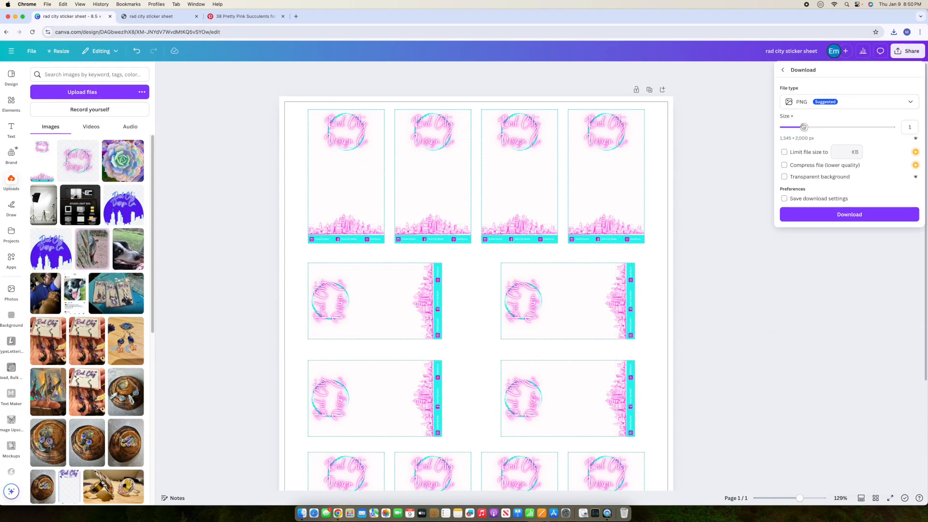
{"action": "left_click", "coordinate": [798, 99]}
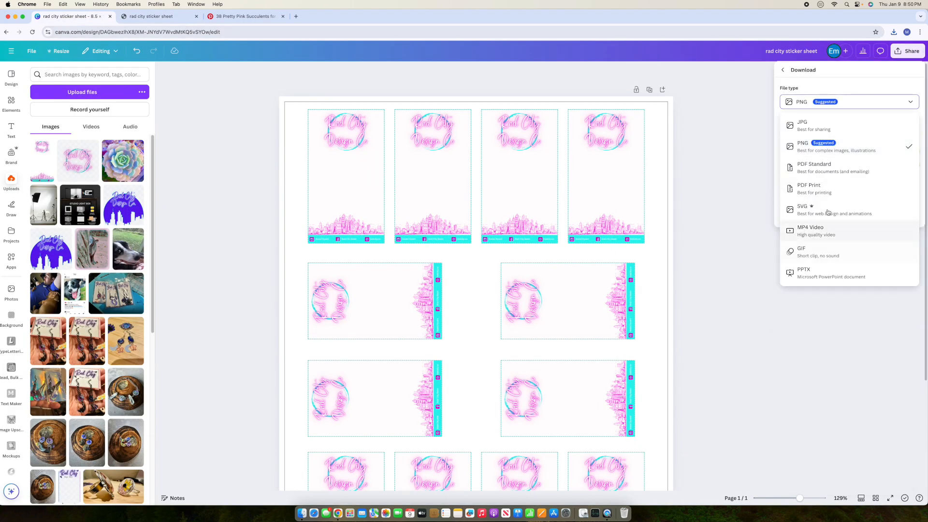
{"action": "left_click", "coordinate": [822, 188]}
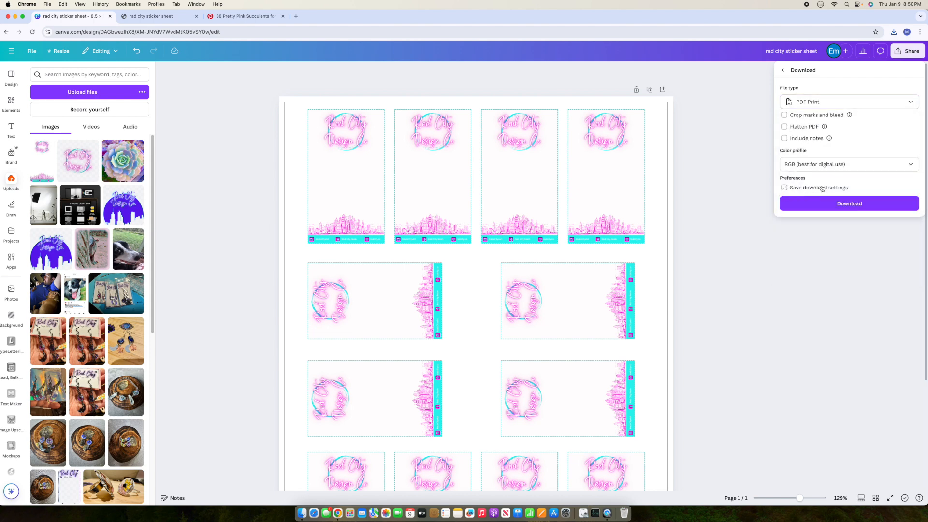
{"action": "left_click", "coordinate": [812, 167]}
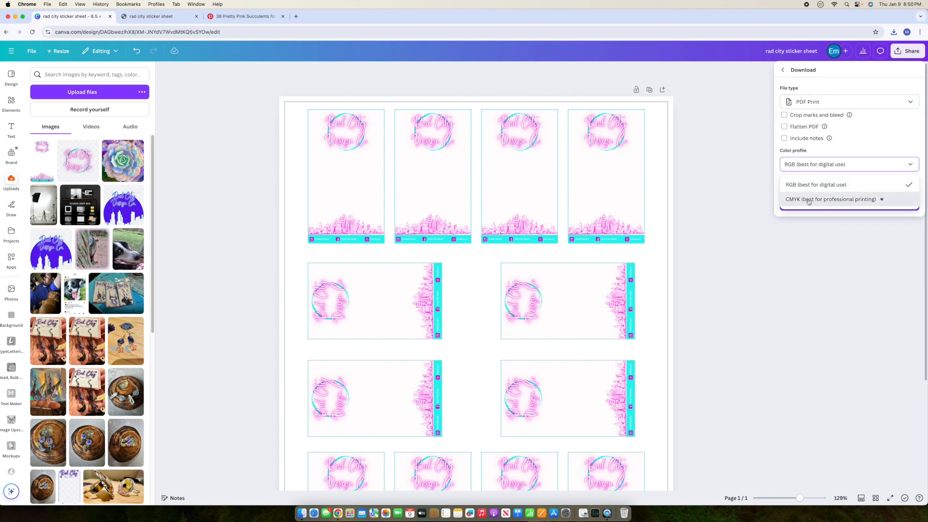
{"action": "left_click", "coordinate": [809, 201]}
{"action": "left_click", "coordinate": [807, 205]}
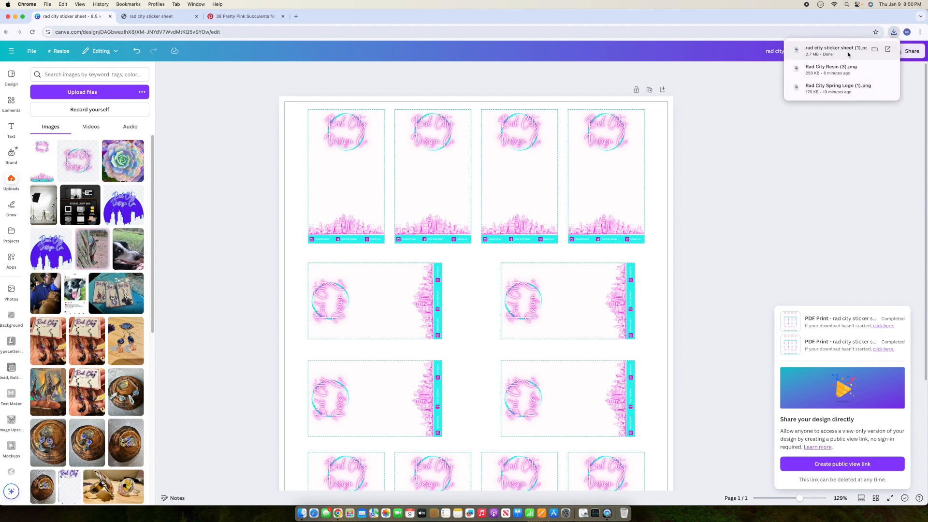
{"action": "left_click", "coordinate": [849, 54]}
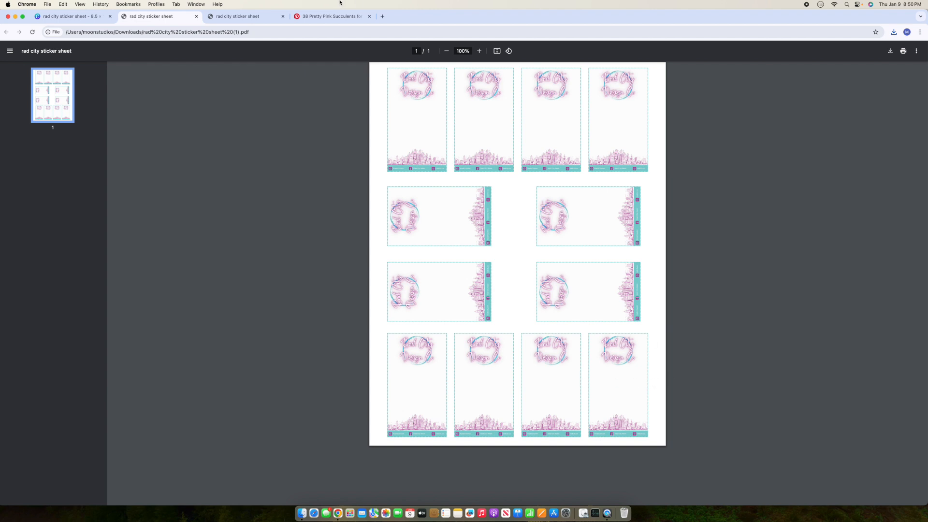
Step: Go back to the Canva design and dismiss the download-complete notice
{"action": "left_click", "coordinate": [74, 16]}
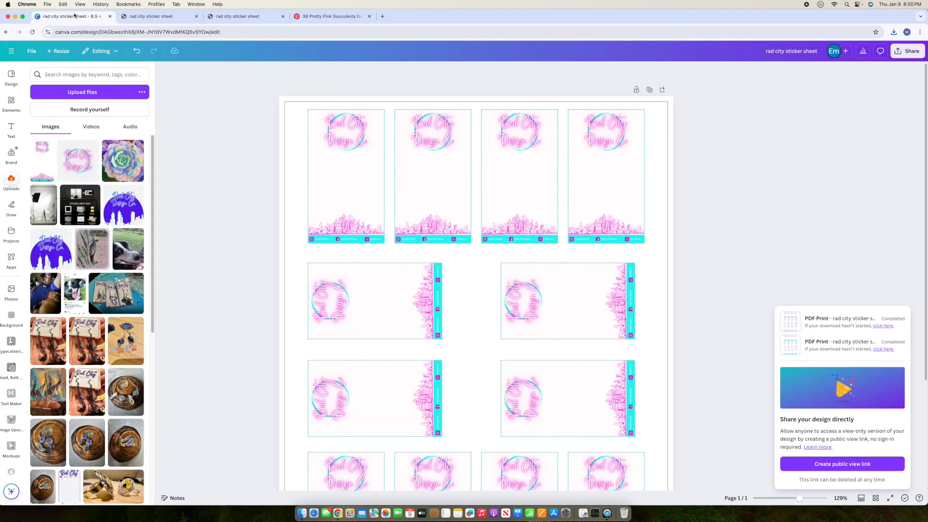
{"action": "left_click", "coordinate": [822, 209]}
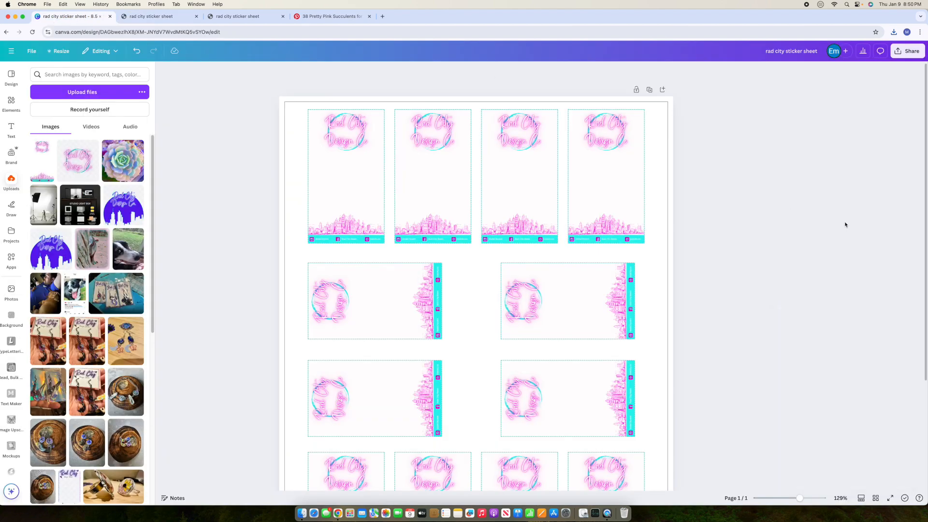